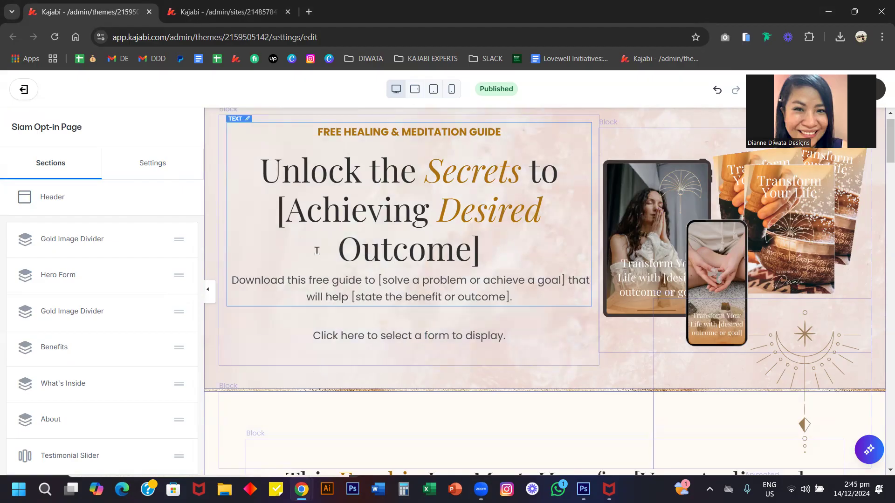
{"action": "scroll", "coordinate": [372, 200], "scroll_direction": "up", "scroll_amount": 1}
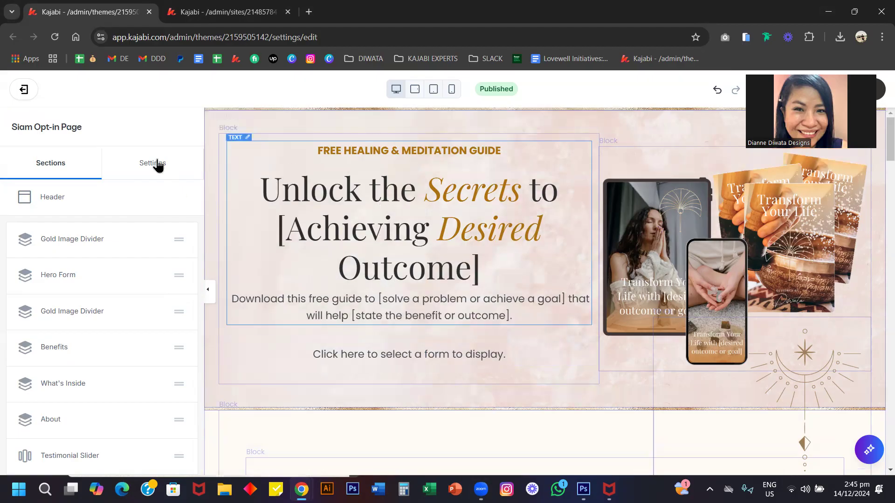
{"action": "scroll", "coordinate": [571, 239], "scroll_direction": "down", "scroll_amount": 3}
{"action": "scroll", "coordinate": [572, 240], "scroll_direction": "up", "scroll_amount": 3}
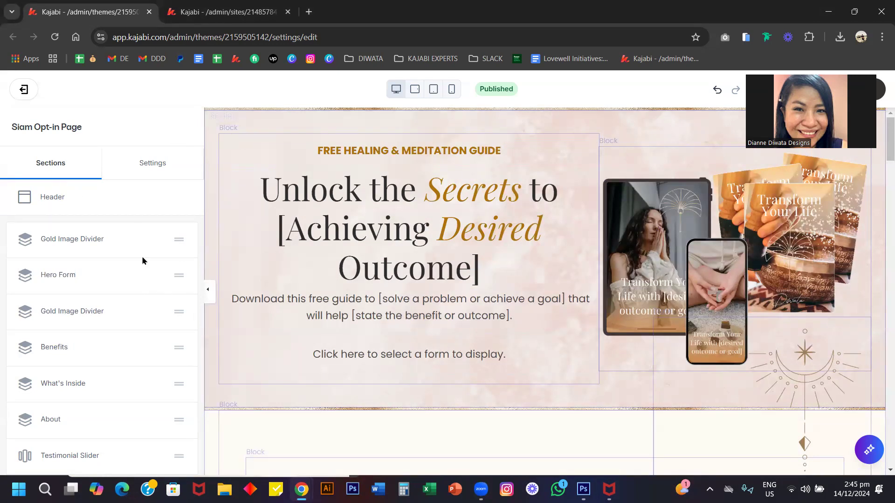
Step: Open the Style Guide settings and review the primary color, button, body font, heading font and font color options
{"action": "left_click", "coordinate": [143, 168]}
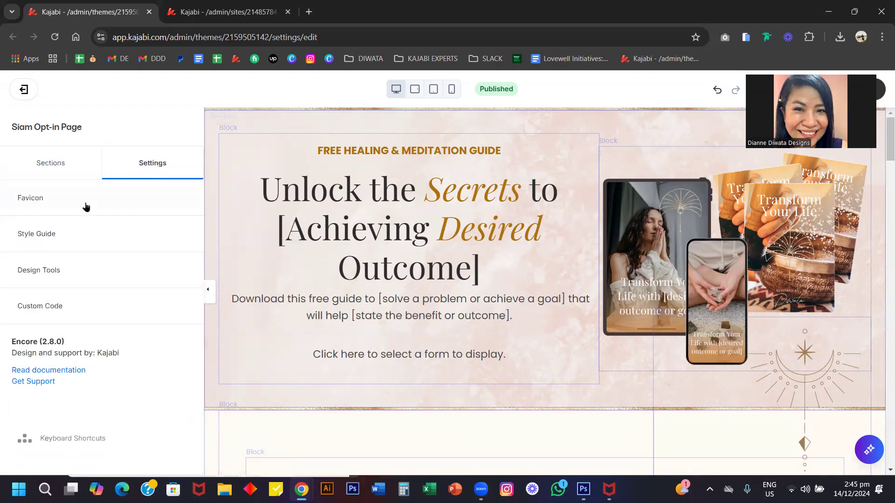
{"action": "left_click", "coordinate": [55, 236]}
{"action": "scroll", "coordinate": [88, 264], "scroll_direction": "down", "scroll_amount": 5}
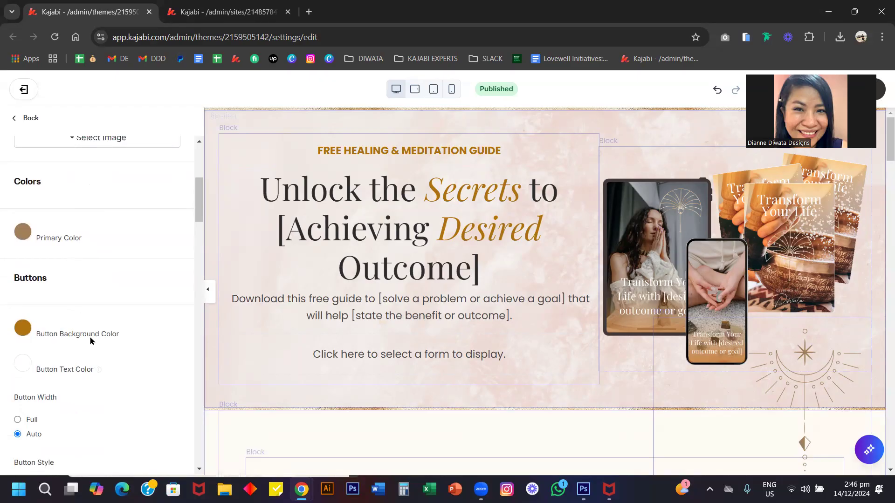
{"action": "scroll", "coordinate": [112, 305], "scroll_direction": "down", "scroll_amount": 4}
{"action": "scroll", "coordinate": [112, 305], "scroll_direction": "down", "scroll_amount": 3}
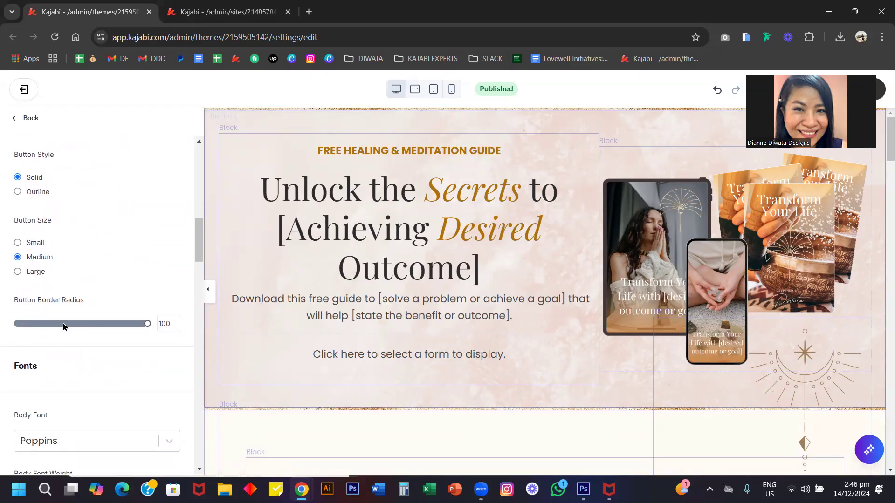
{"action": "scroll", "coordinate": [349, 338], "scroll_direction": "down", "scroll_amount": 20}
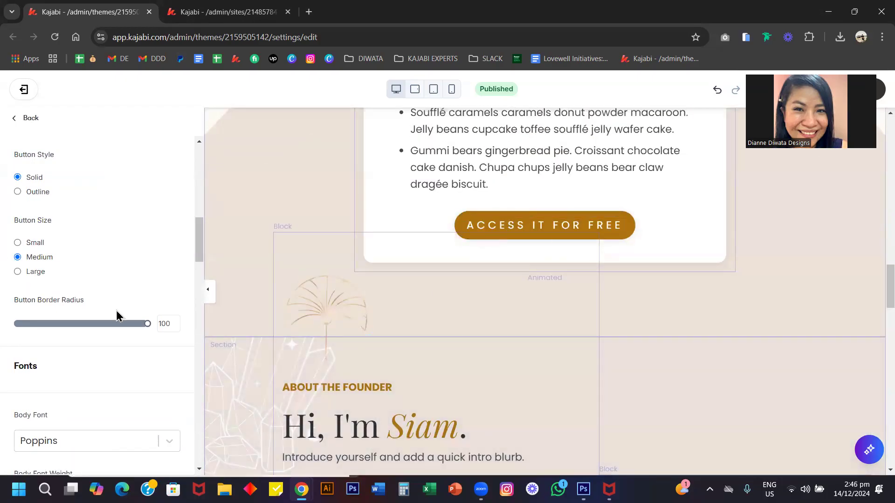
{"action": "scroll", "coordinate": [120, 295], "scroll_direction": "down", "scroll_amount": 5}
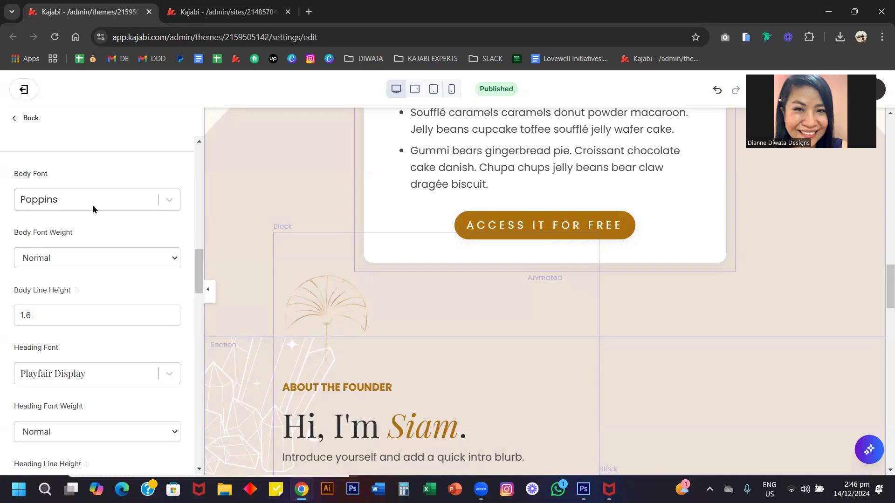
{"action": "scroll", "coordinate": [93, 209], "scroll_direction": "down", "scroll_amount": 8}
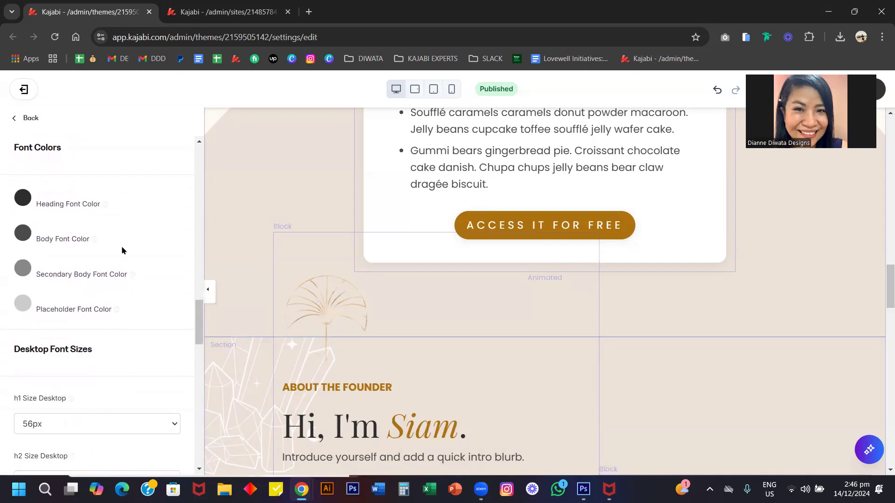
{"action": "scroll", "coordinate": [274, 238], "scroll_direction": "up", "scroll_amount": 15}
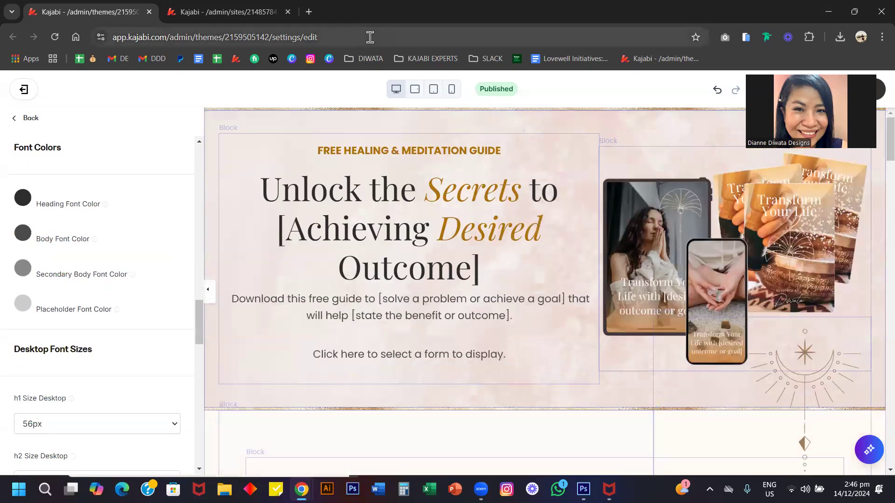
{"action": "scroll", "coordinate": [506, 283], "scroll_direction": "down", "scroll_amount": 1}
{"action": "scroll", "coordinate": [379, 349], "scroll_direction": "down", "scroll_amount": 10}
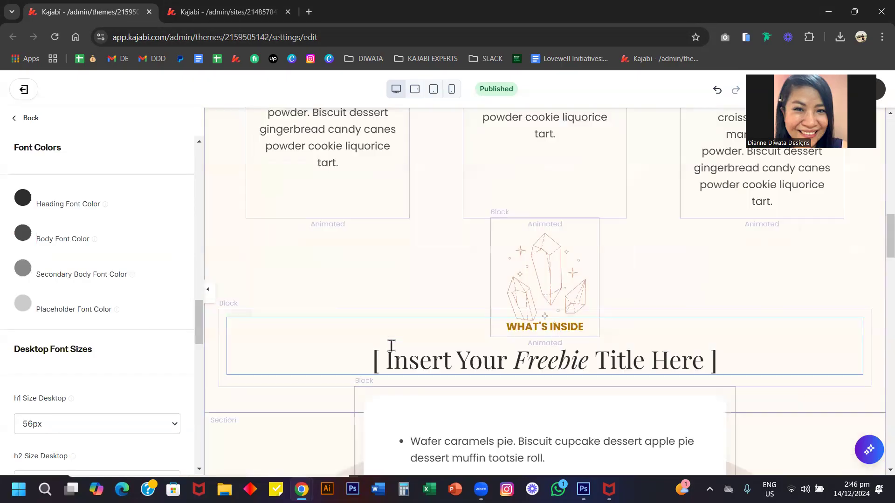
{"action": "scroll", "coordinate": [375, 272], "scroll_direction": "down", "scroll_amount": 15}
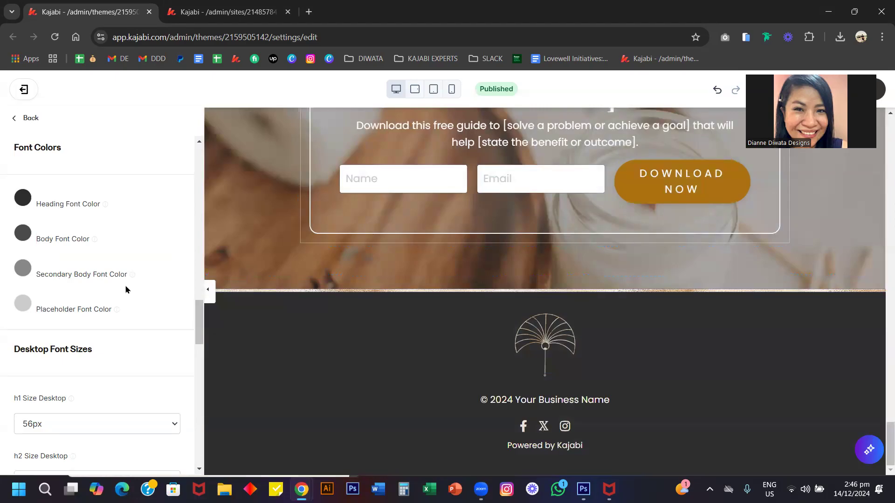
{"action": "scroll", "coordinate": [126, 290], "scroll_direction": "down", "scroll_amount": 4}
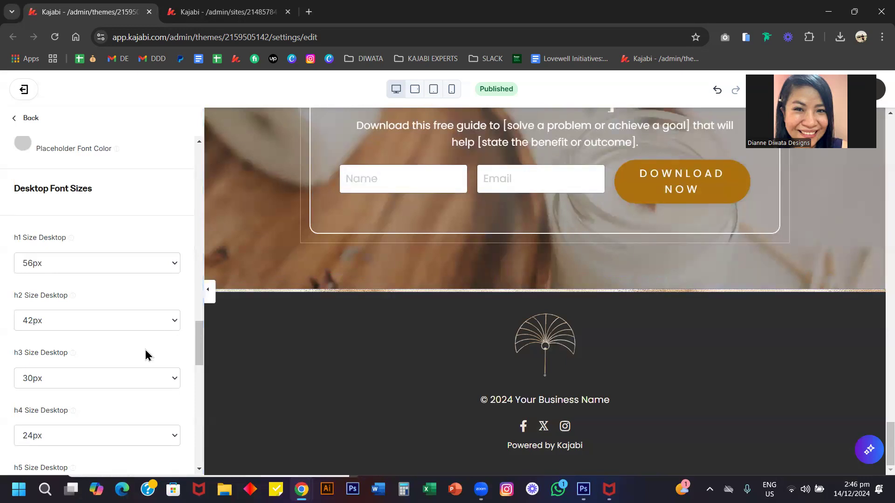
{"action": "scroll", "coordinate": [148, 355], "scroll_direction": "down", "scroll_amount": 10}
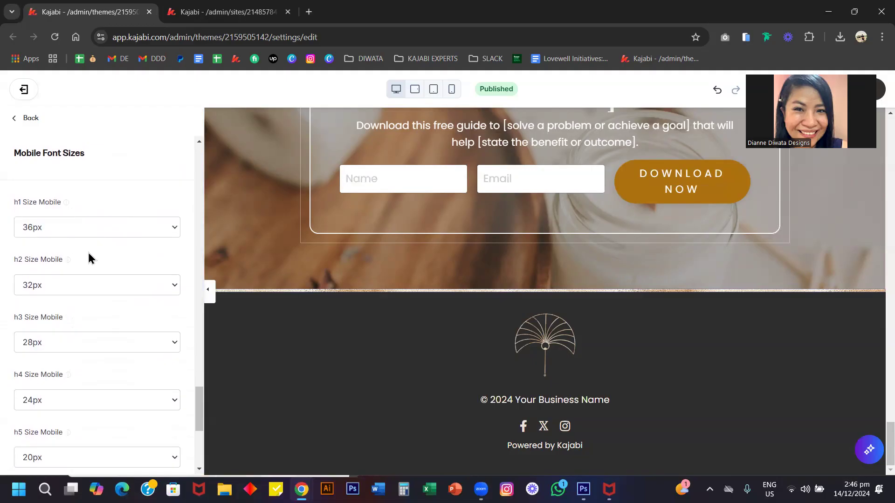
{"action": "scroll", "coordinate": [89, 258], "scroll_direction": "up", "scroll_amount": 15}
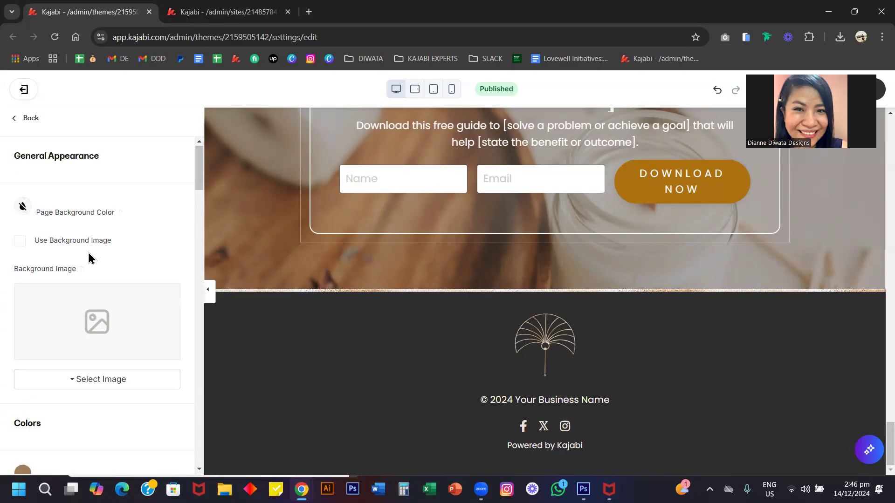
Step: Open the Custom Code settings and enlarge the CSS Code box to show the full Button Design .btn rule
{"action": "left_click", "coordinate": [28, 118]}
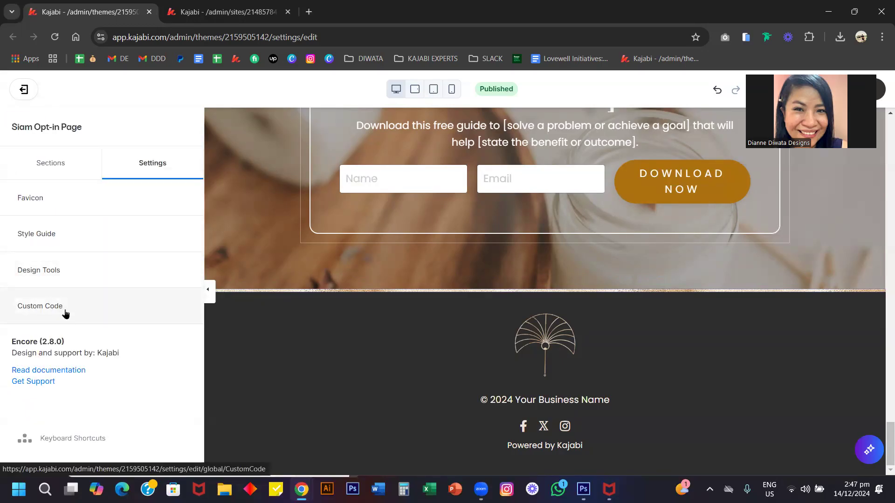
{"action": "left_click", "coordinate": [73, 313]}
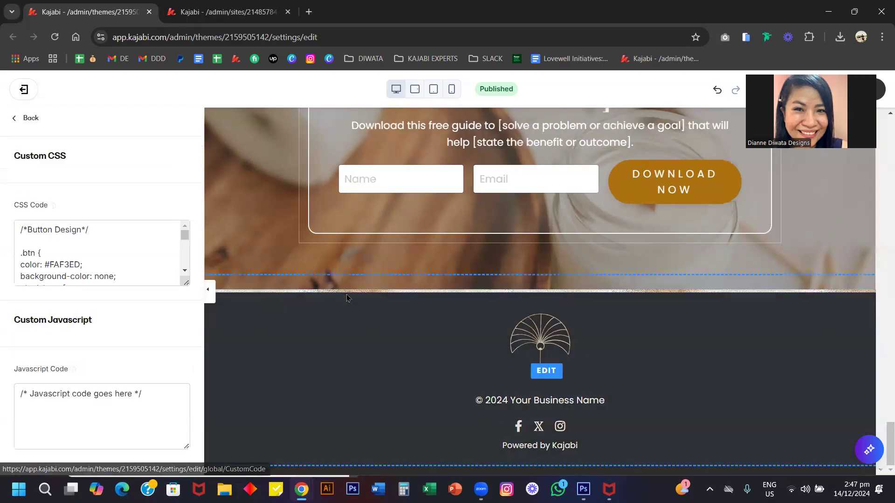
{"action": "scroll", "coordinate": [346, 295], "scroll_direction": "up", "scroll_amount": 8}
{"action": "scroll", "coordinate": [345, 295], "scroll_direction": "down", "scroll_amount": 4}
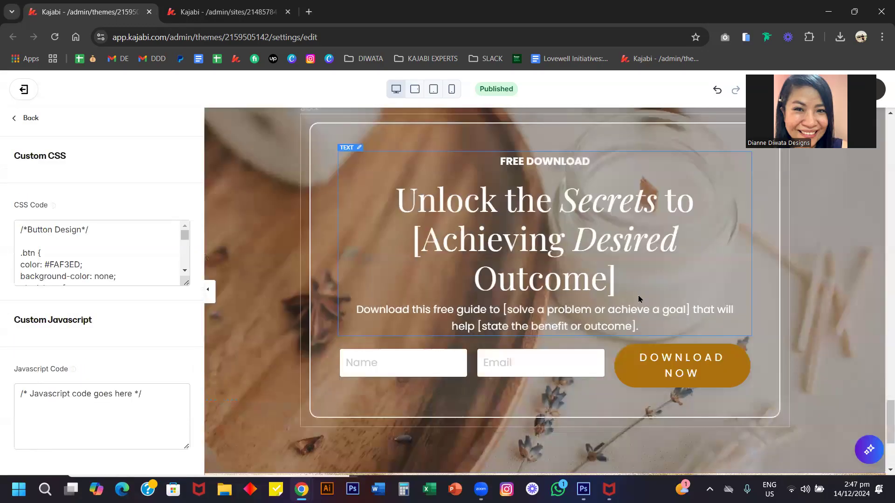
{"action": "scroll", "coordinate": [638, 299], "scroll_direction": "down", "scroll_amount": 2}
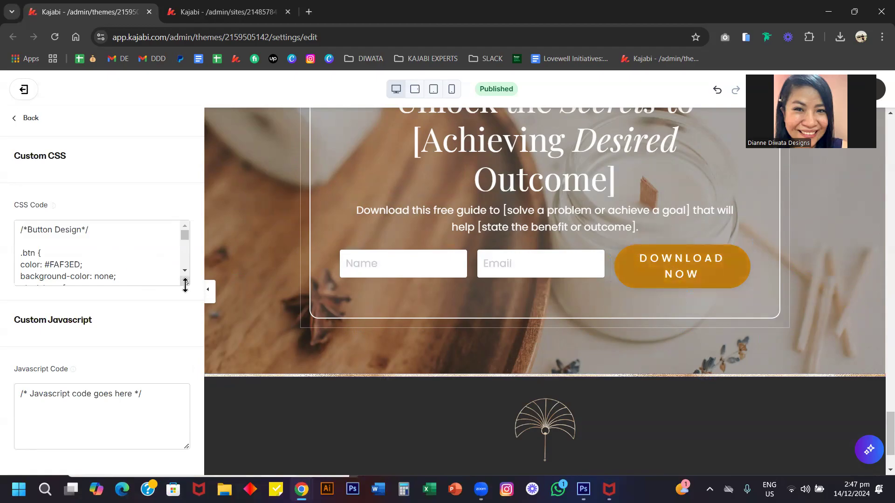
{"action": "left_click_drag", "start_coordinate": [185, 284], "coordinate": [182, 423]}
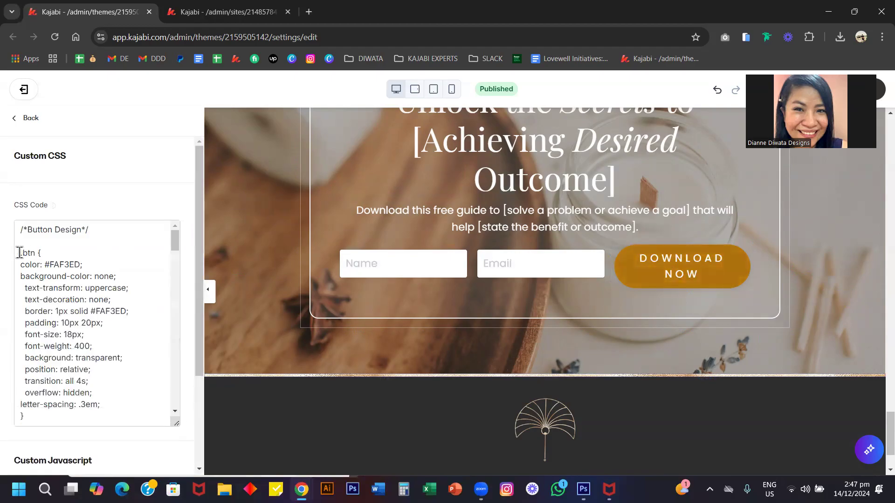
{"action": "right_click", "coordinate": [89, 324]}
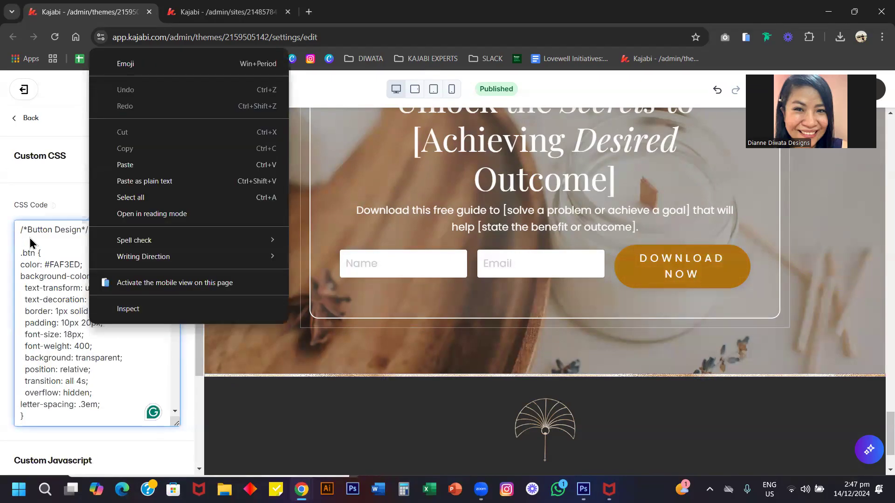
{"action": "left_click", "coordinate": [44, 246]}
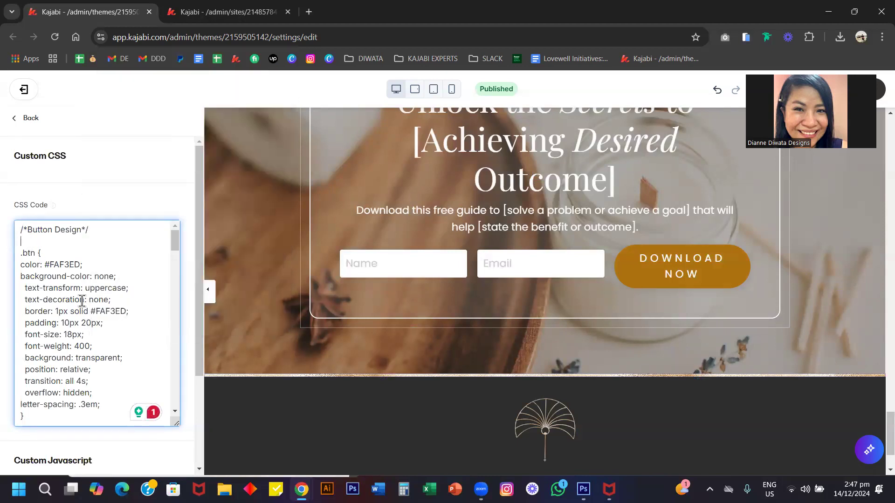
Step: Examine the custom button CSS through the .form-btn:hover::before rule, and return to the start of the code
{"action": "scroll", "coordinate": [82, 301], "scroll_direction": "down", "scroll_amount": 6}
{"action": "scroll", "coordinate": [82, 301], "scroll_direction": "up", "scroll_amount": 1}
{"action": "scroll", "coordinate": [82, 301], "scroll_direction": "down", "scroll_amount": 5}
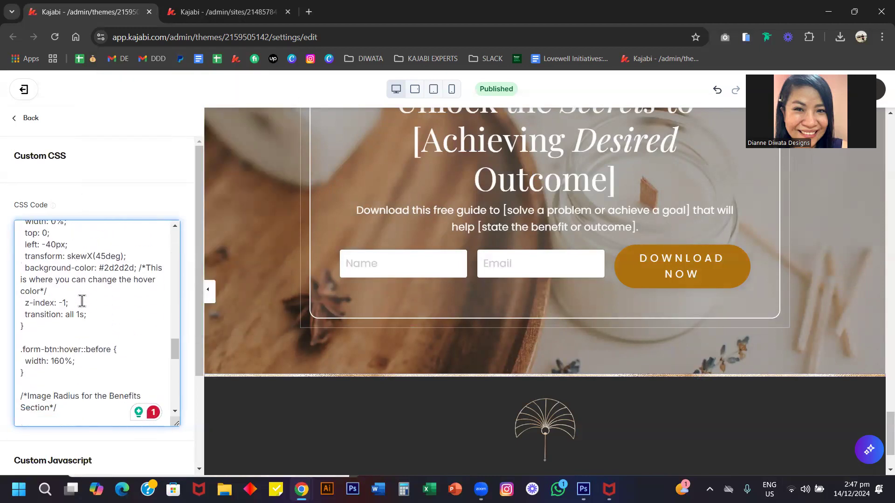
{"action": "scroll", "coordinate": [82, 301], "scroll_direction": "up", "scroll_amount": 1}
{"action": "left_click_drag", "start_coordinate": [28, 349], "coordinate": [14, 329]}
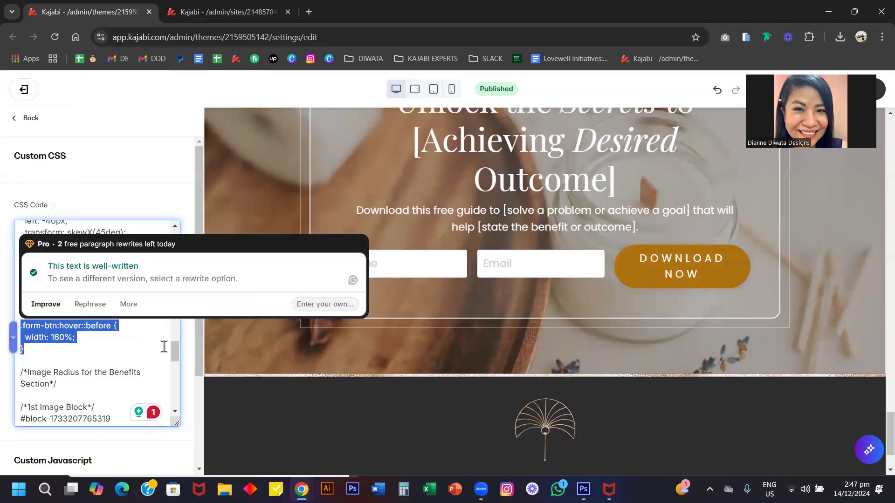
{"action": "left_click", "coordinate": [143, 358]}
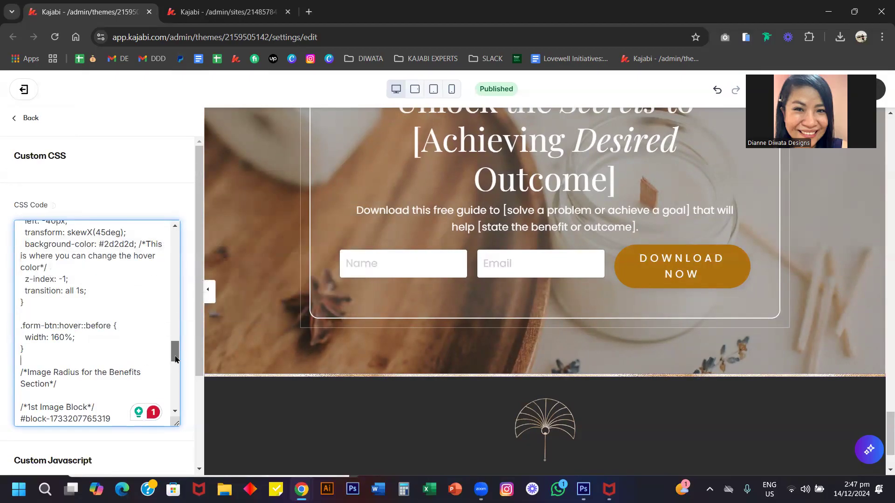
{"action": "left_click_drag", "start_coordinate": [171, 359], "coordinate": [173, 236]}
Step: Set the Button Background Color in the Style Guide to the yellow swatch (RGB 241, 196, 15)
{"action": "left_click", "coordinate": [28, 119]}
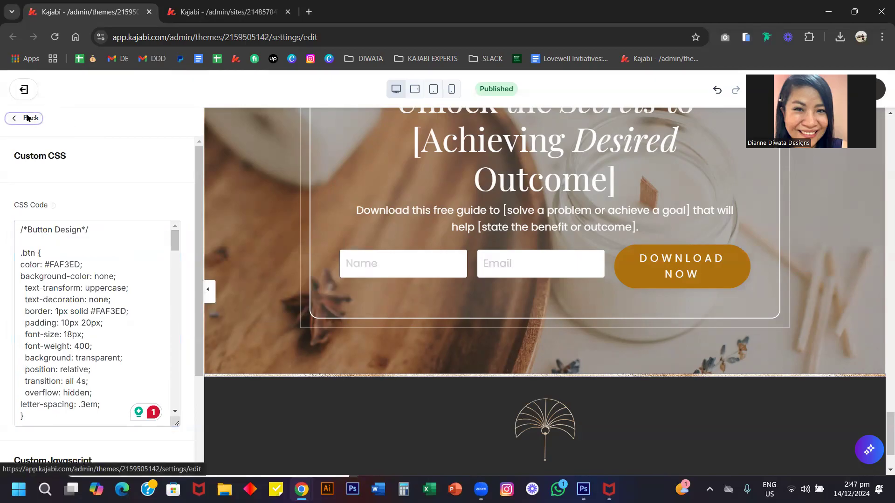
{"action": "left_click", "coordinate": [69, 240]}
{"action": "scroll", "coordinate": [96, 281], "scroll_direction": "down", "scroll_amount": 5}
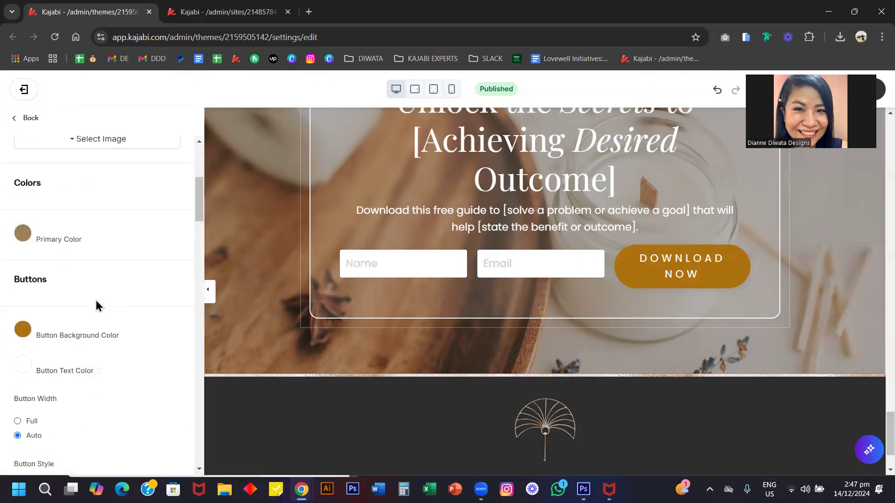
{"action": "left_click", "coordinate": [29, 332]}
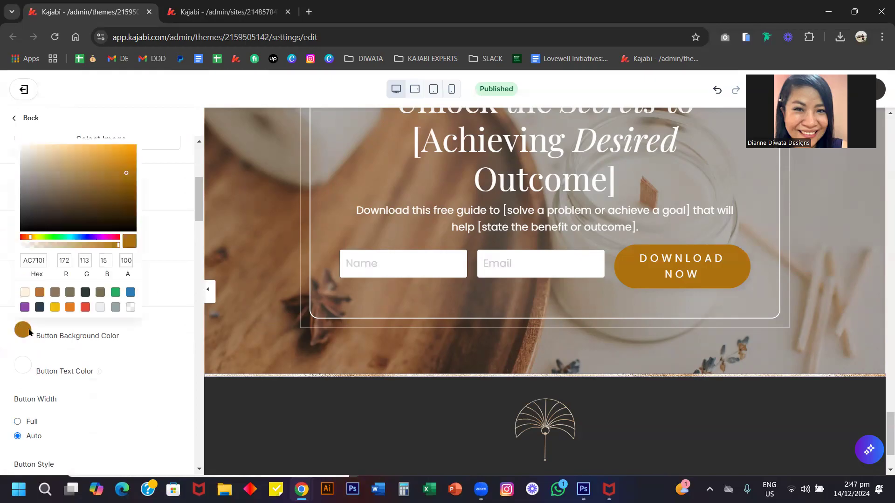
{"action": "left_click", "coordinate": [55, 308]}
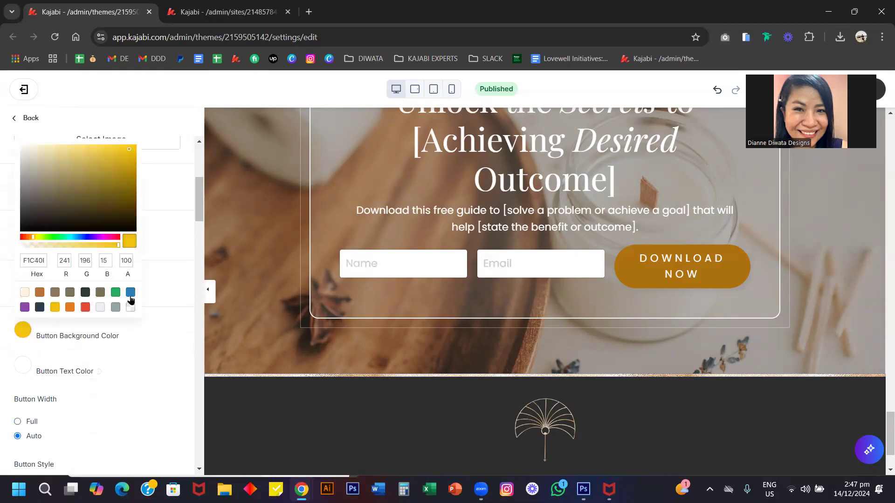
{"action": "left_click", "coordinate": [158, 299]}
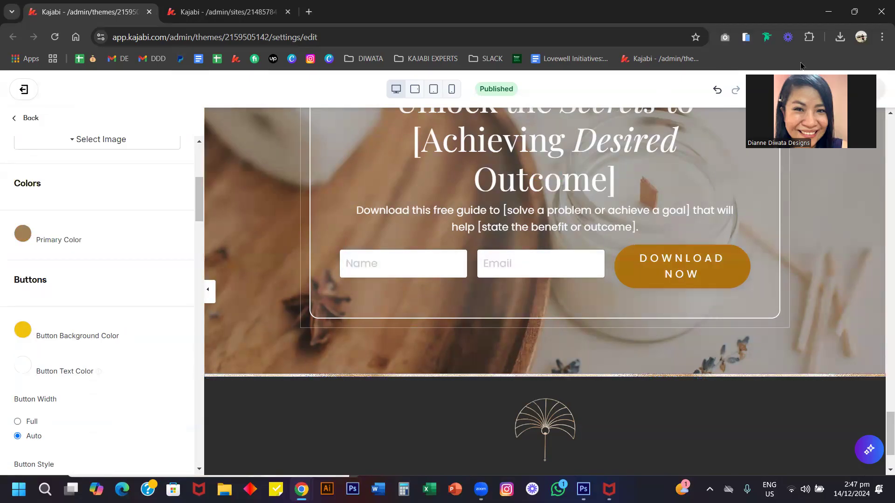
Step: Look through the settings of the Free Download form block above the footer, and return to the general settings
{"action": "left_click", "coordinate": [628, 210]}
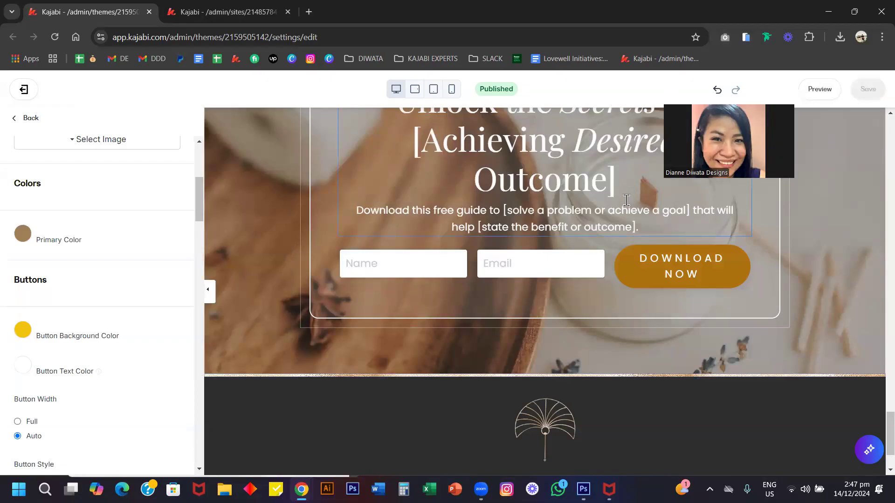
{"action": "scroll", "coordinate": [150, 355], "scroll_direction": "down", "scroll_amount": 10}
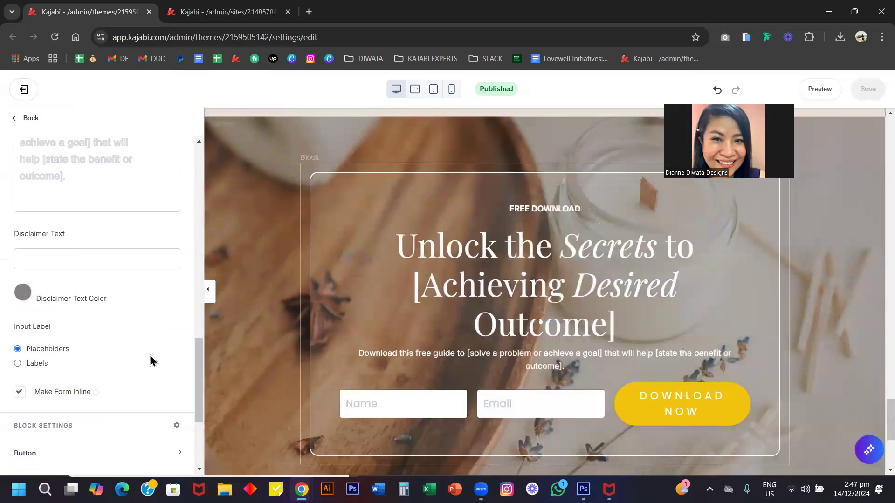
{"action": "left_click", "coordinate": [27, 117]}
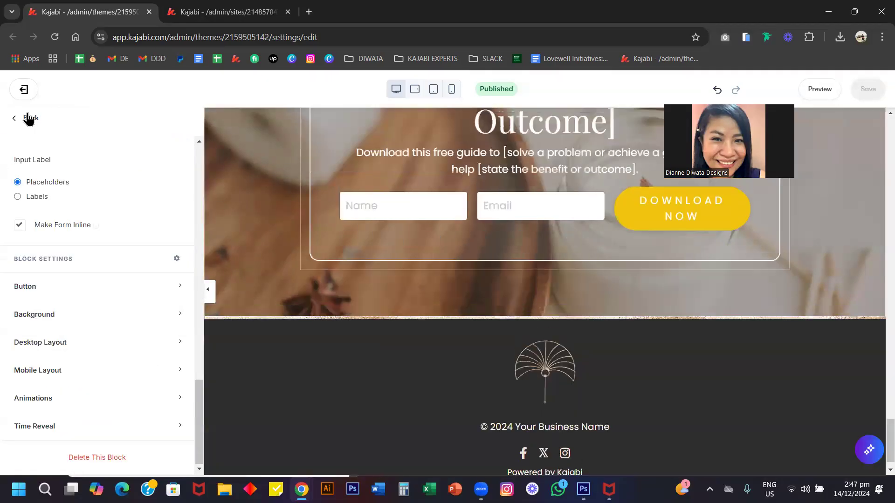
{"action": "left_click", "coordinate": [28, 117]}
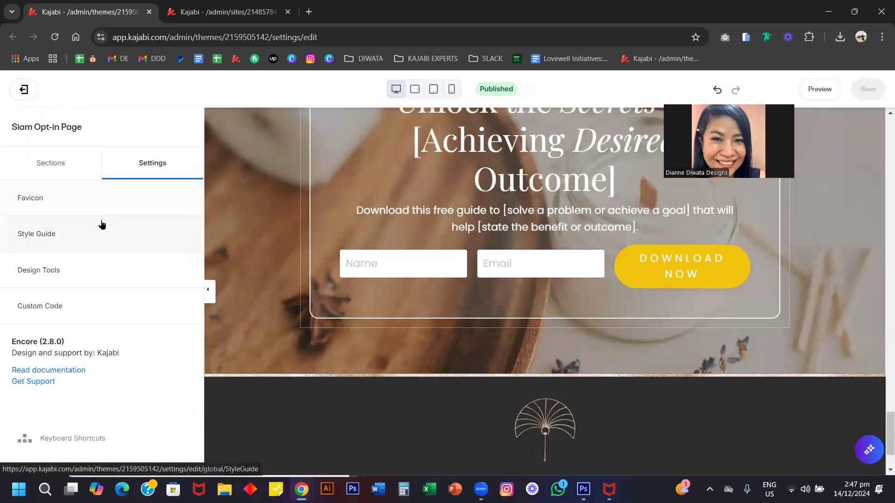
Step: Set the Button Text Color in the Style Guide to the dark green-black swatch and save the page
{"action": "left_click", "coordinate": [101, 224]}
{"action": "scroll", "coordinate": [101, 224], "scroll_direction": "down", "scroll_amount": 6}
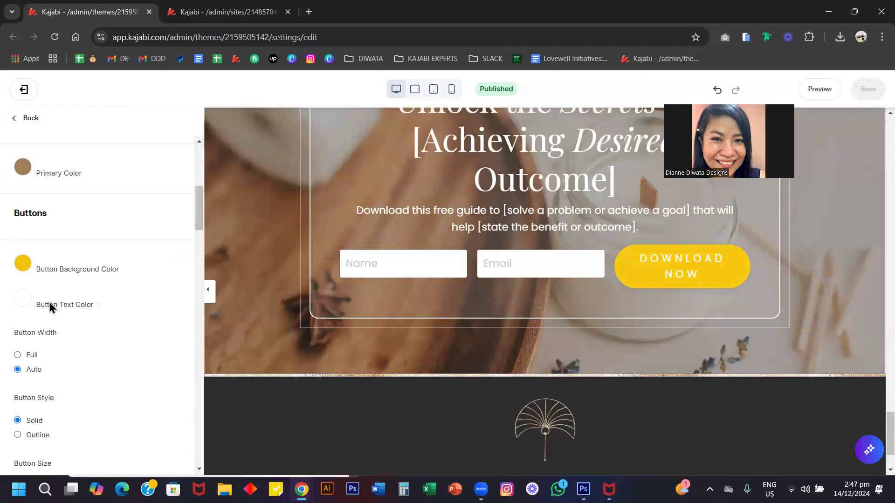
{"action": "left_click", "coordinate": [23, 299]}
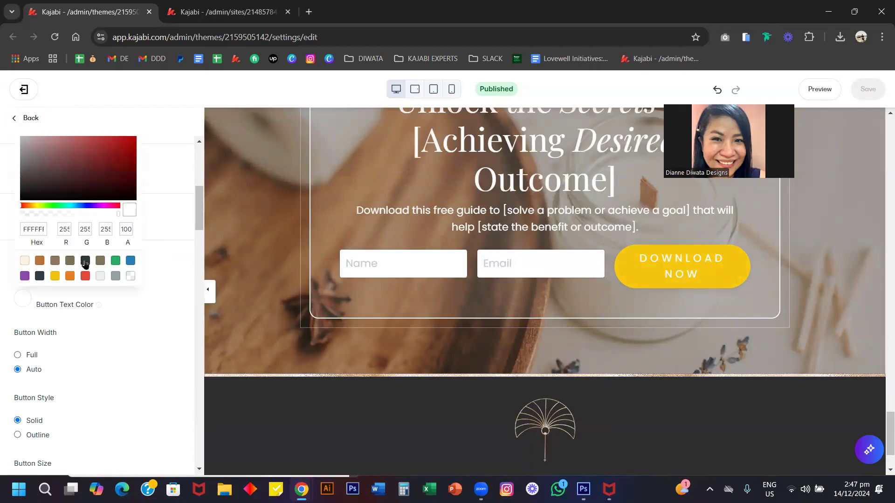
{"action": "left_click", "coordinate": [86, 264]}
{"action": "left_click", "coordinate": [151, 276]}
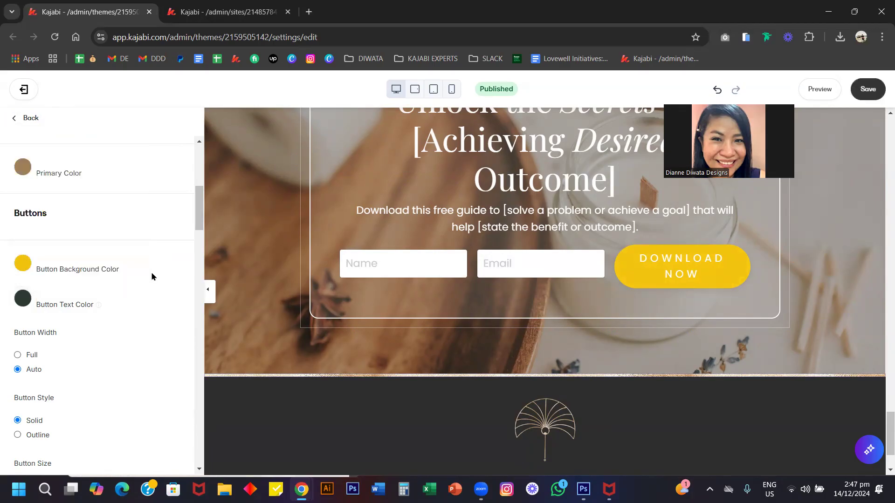
{"action": "key", "text": "ctrl+s"}
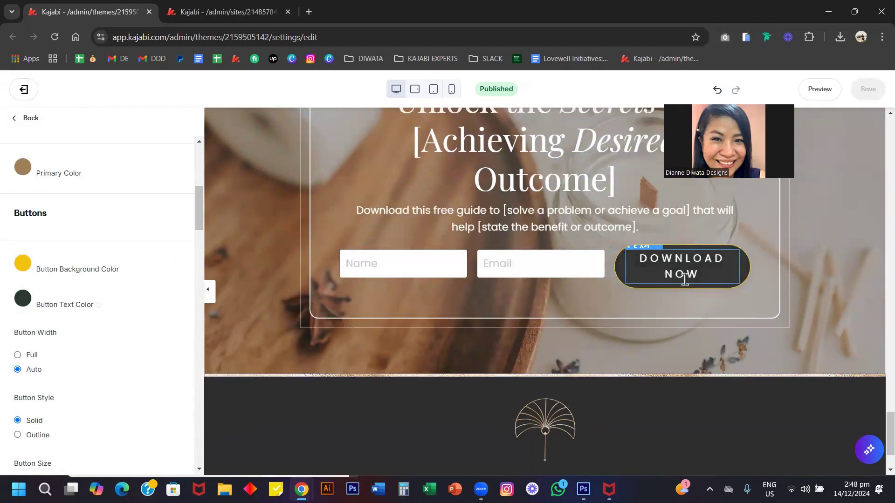
Step: Undo the last Button Text Color and Button Background Color changes, and return to the general settings
{"action": "key", "text": "ctrl+z"}
{"action": "key", "text": "ctrl+z"}
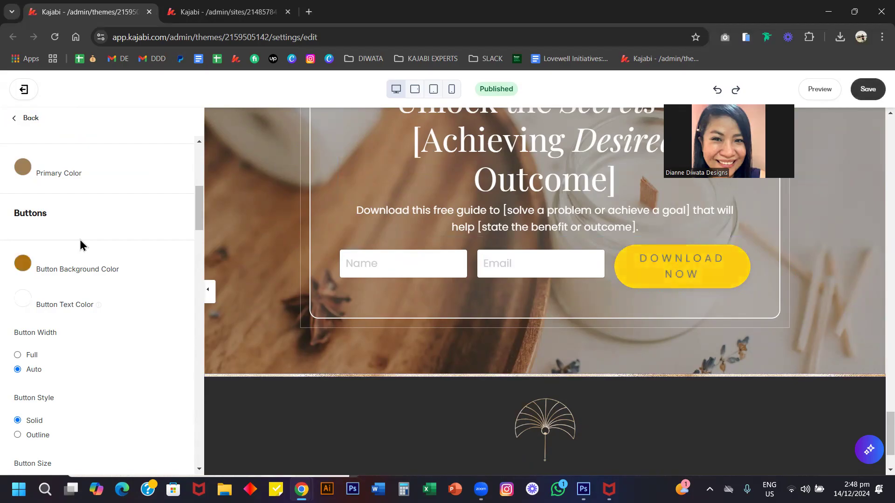
{"action": "left_click", "coordinate": [29, 120]}
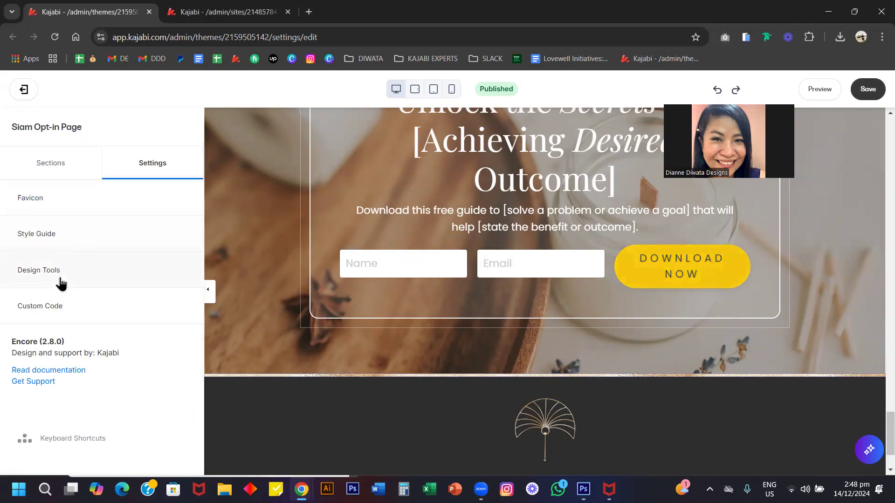
Step: Open the Custom Code settings and enlarge the CSS Code box to show the whole .btn rule
{"action": "left_click", "coordinate": [62, 306]}
{"action": "left_click_drag", "start_coordinate": [187, 283], "coordinate": [188, 406]}
{"action": "left_click", "coordinate": [29, 119]}
{"action": "left_click", "coordinate": [70, 309]}
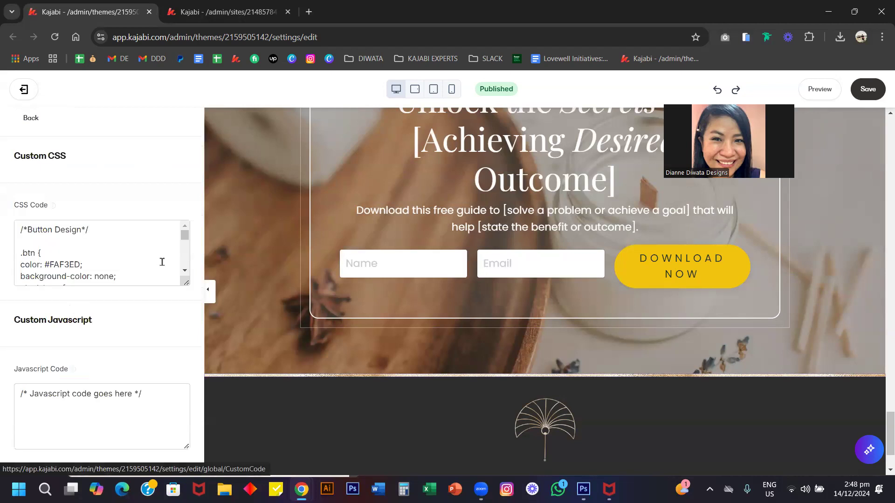
{"action": "left_click_drag", "start_coordinate": [184, 284], "coordinate": [183, 423]}
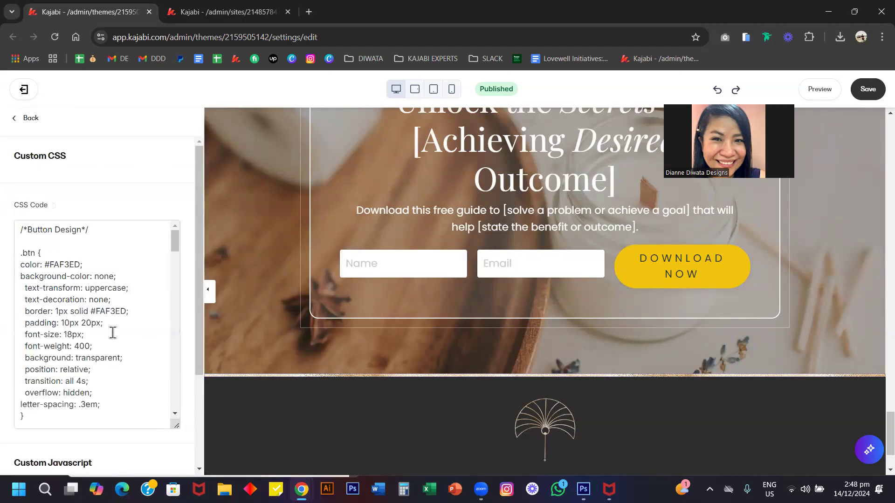
Step: In the custom CSS, set the text color of the .form-btn:hover rule to #333333
{"action": "scroll", "coordinate": [121, 333], "scroll_direction": "down", "scroll_amount": 1}
{"action": "scroll", "coordinate": [122, 334], "scroll_direction": "down", "scroll_amount": 1}
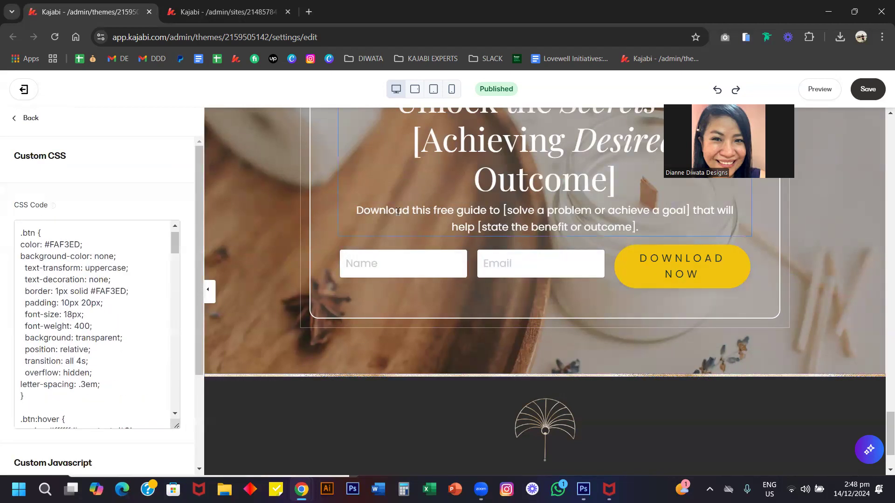
{"action": "scroll", "coordinate": [120, 323], "scroll_direction": "down", "scroll_amount": 9}
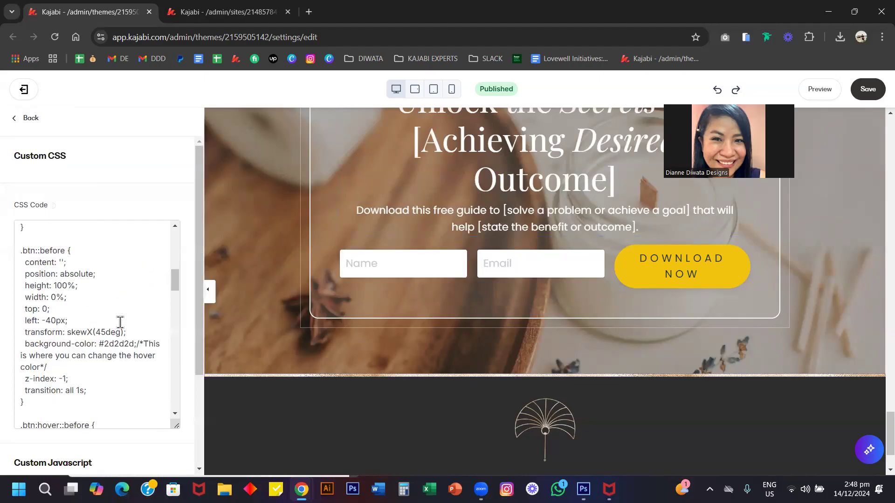
{"action": "scroll", "coordinate": [121, 322], "scroll_direction": "down", "scroll_amount": 2}
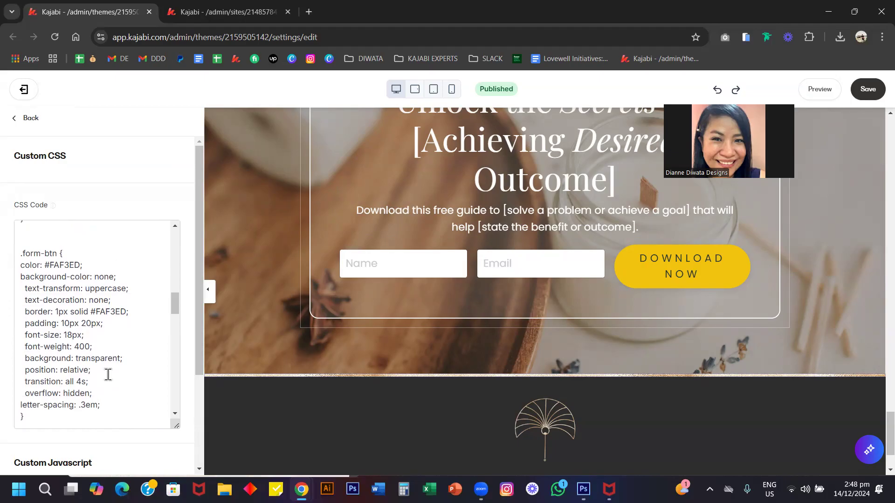
{"action": "scroll", "coordinate": [108, 374], "scroll_direction": "down", "scroll_amount": 6}
{"action": "scroll", "coordinate": [105, 361], "scroll_direction": "down", "scroll_amount": 4}
{"action": "scroll", "coordinate": [107, 360], "scroll_direction": "down", "scroll_amount": 6}
{"action": "scroll", "coordinate": [107, 360], "scroll_direction": "down", "scroll_amount": 2}
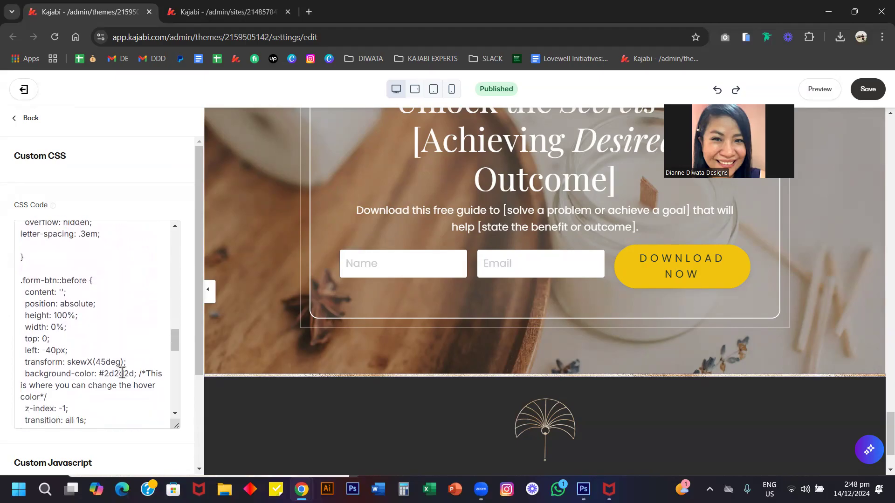
{"action": "scroll", "coordinate": [127, 283], "scroll_direction": "up", "scroll_amount": 6}
{"action": "scroll", "coordinate": [126, 284], "scroll_direction": "up", "scroll_amount": 1}
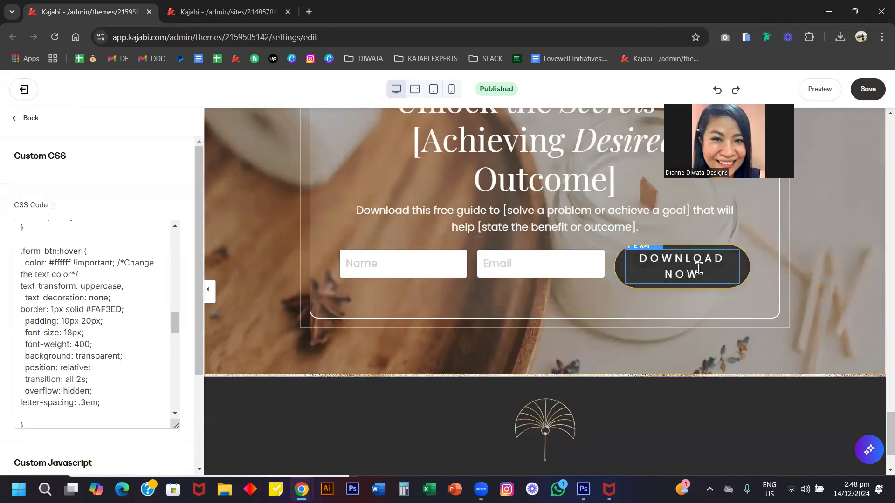
{"action": "double_click", "coordinate": [63, 264]}
{"action": "type", "text": "333333"}
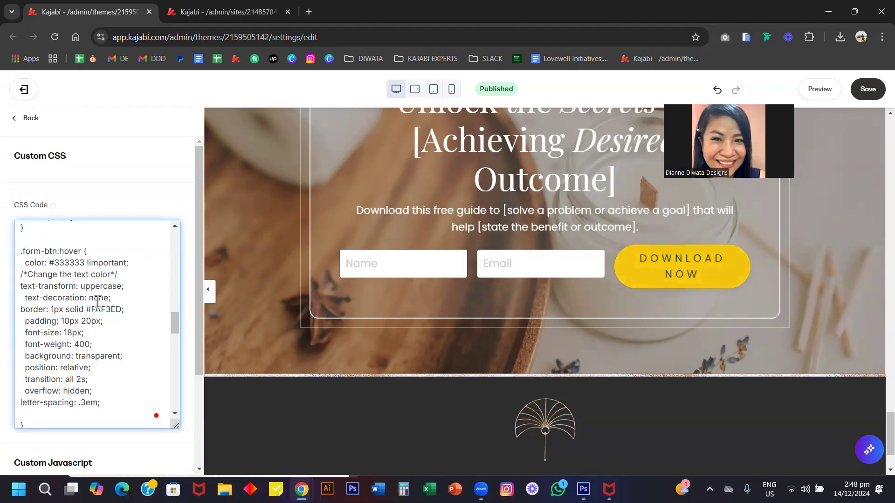
Step: Set the background-color in the .form-btn::before rule to #ffffff and save the page
{"action": "scroll", "coordinate": [98, 302], "scroll_direction": "down", "scroll_amount": 8}
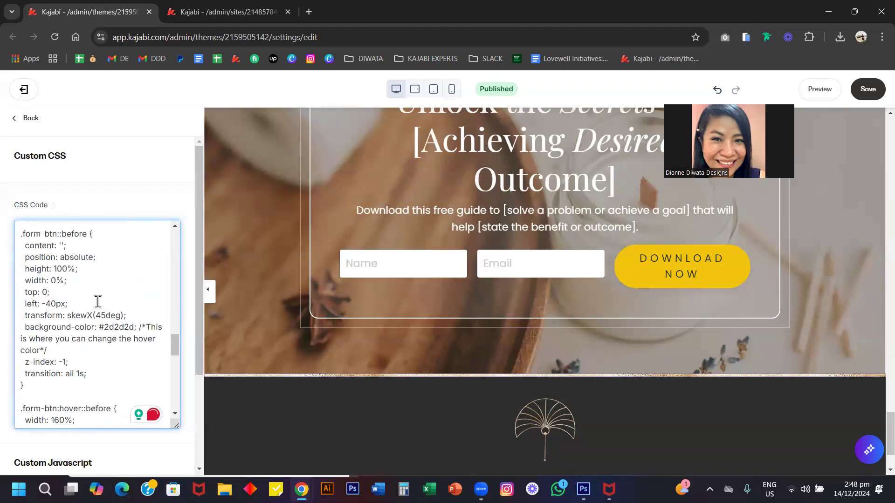
{"action": "scroll", "coordinate": [98, 302], "scroll_direction": "up", "scroll_amount": 5}
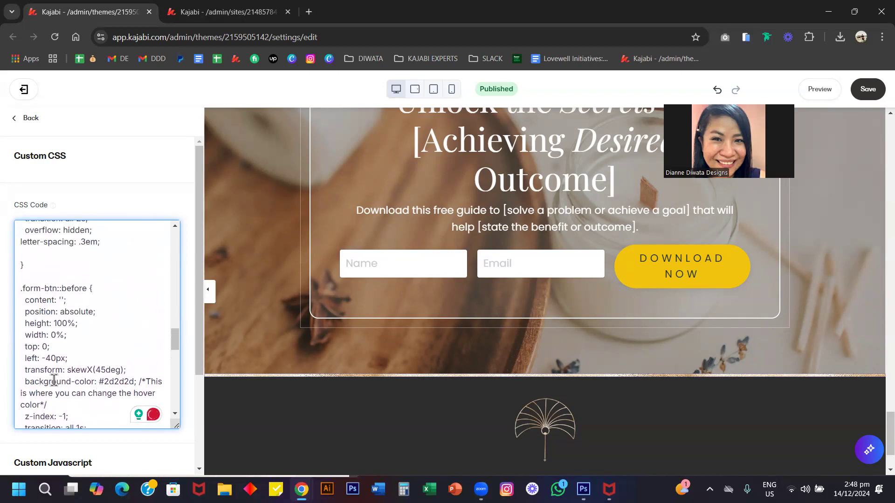
{"action": "double_click", "coordinate": [118, 382]}
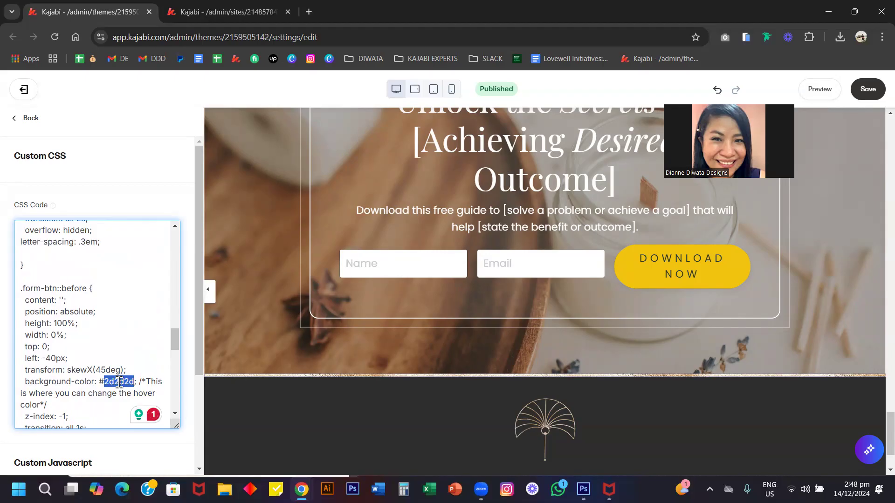
{"action": "type", "text": "ffffff"}
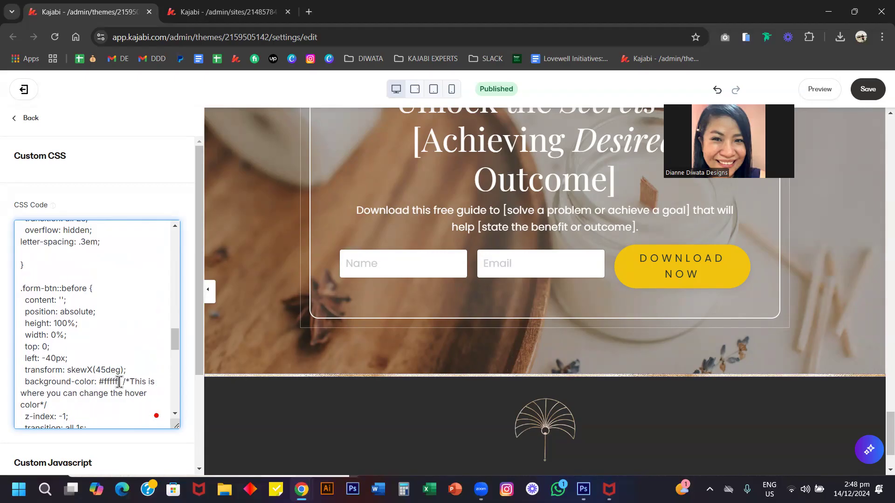
{"action": "key", "text": "ctrl+s"}
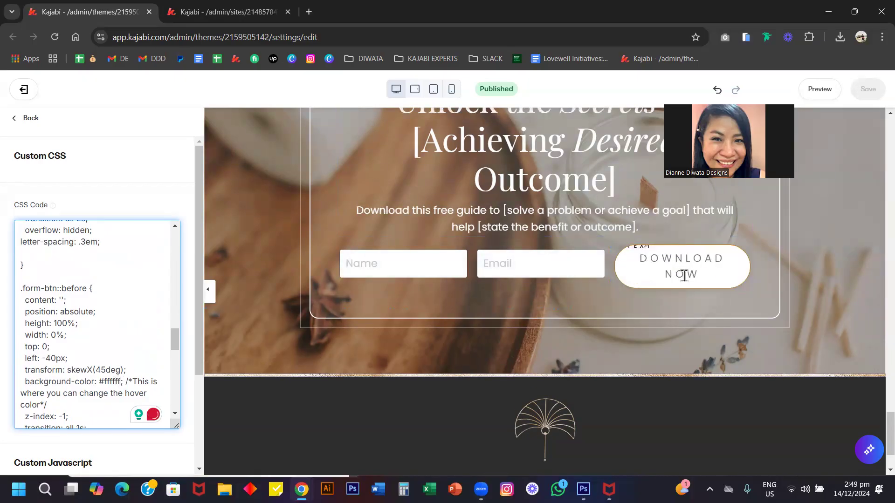
Step: Restore the background-color in the .form-btn::before rule to #2d2d2d
{"action": "key", "text": "BackSpace"}
{"action": "key", "text": "BackSpace"}
{"action": "key", "text": "BackSpace"}
{"action": "key", "text": "BackSpace"}
{"action": "key", "text": "BackSpace"}
{"action": "key", "text": "BackSpace"}
{"action": "type", "text": "2d2d2d"}
Step: Examine the "Access It For Free" button in the page preview and compare the .btn and .form-btn rules in the CSS
{"action": "scroll", "coordinate": [154, 319], "scroll_direction": "up", "scroll_amount": 3}
{"action": "scroll", "coordinate": [155, 319], "scroll_direction": "down", "scroll_amount": 2}
{"action": "scroll", "coordinate": [155, 318], "scroll_direction": "up", "scroll_amount": 5}
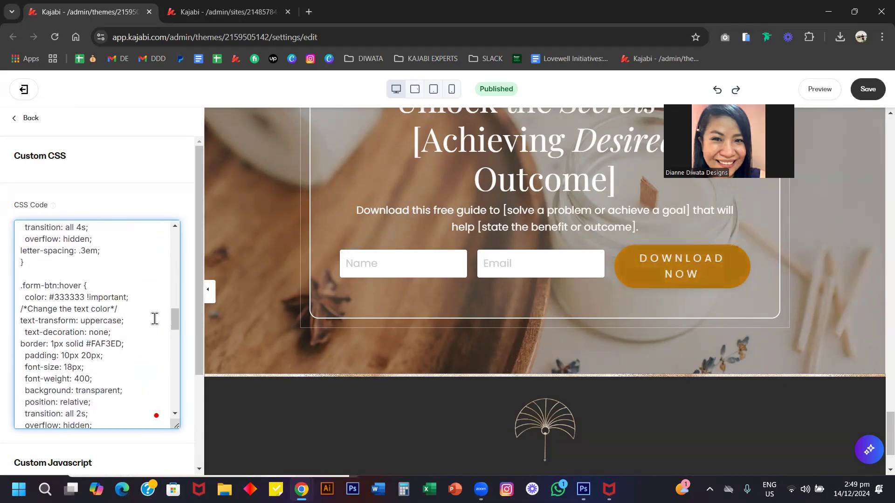
{"action": "scroll", "coordinate": [410, 255], "scroll_direction": "up", "scroll_amount": 10}
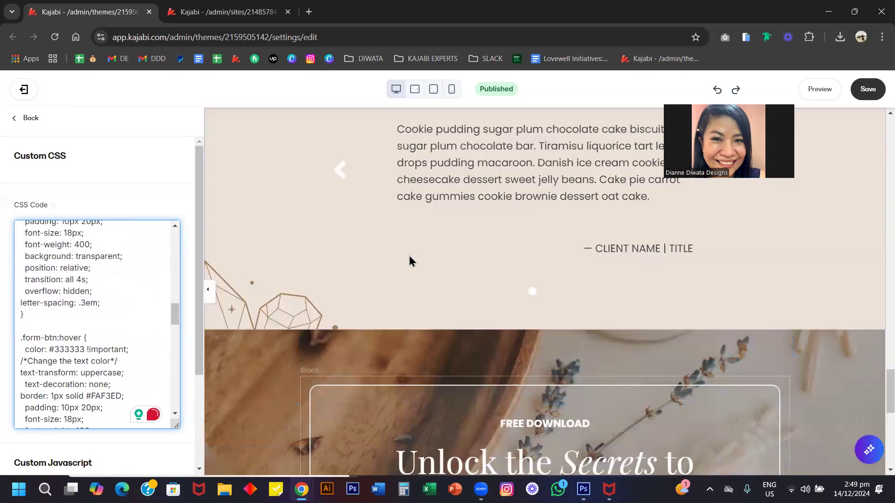
{"action": "scroll", "coordinate": [409, 255], "scroll_direction": "up", "scroll_amount": 10}
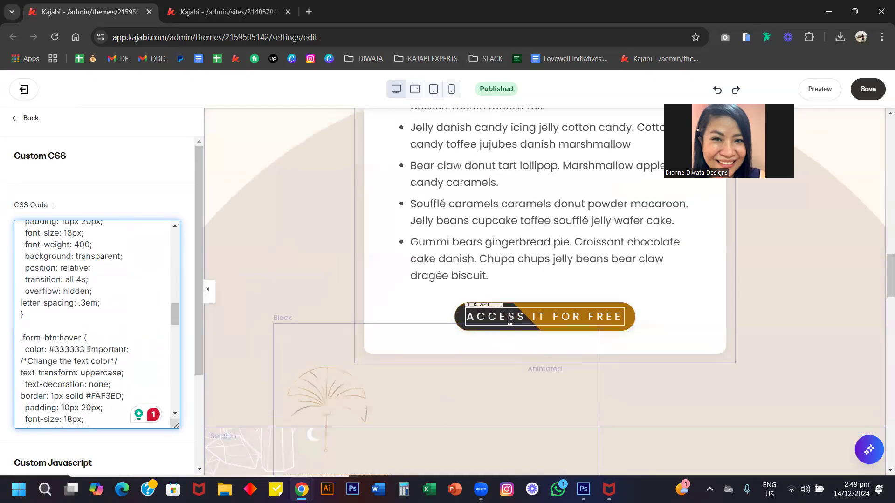
{"action": "scroll", "coordinate": [116, 308], "scroll_direction": "up", "scroll_amount": 10}
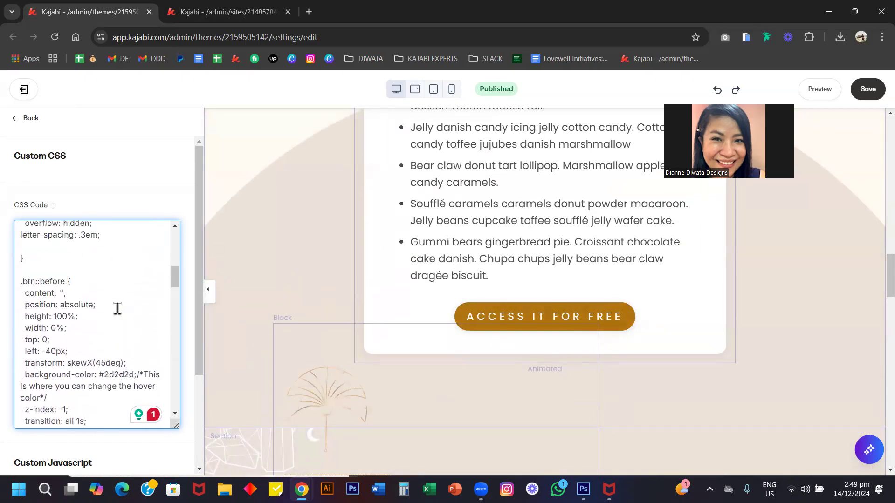
{"action": "scroll", "coordinate": [117, 308], "scroll_direction": "up", "scroll_amount": 5}
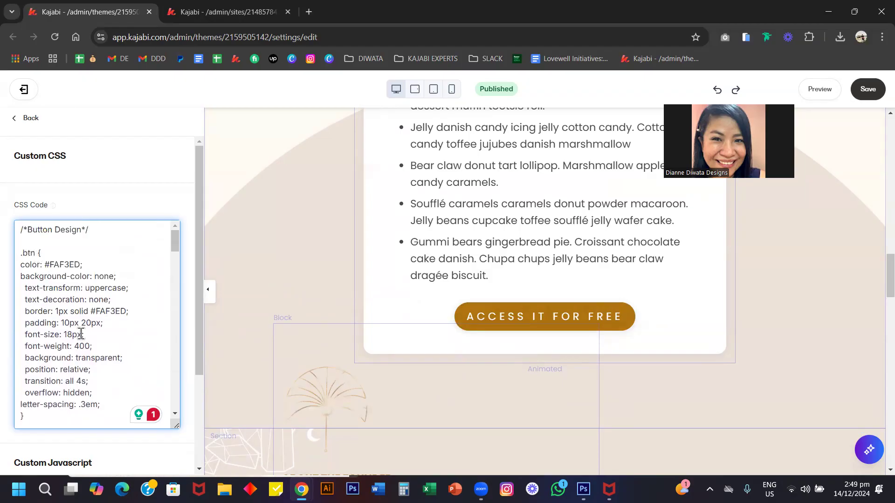
{"action": "scroll", "coordinate": [81, 333], "scroll_direction": "down", "scroll_amount": 8}
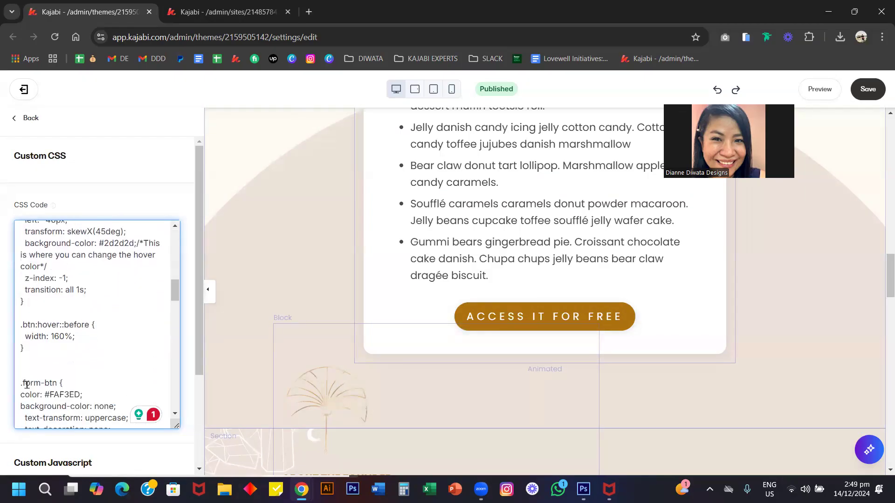
{"action": "scroll", "coordinate": [75, 341], "scroll_direction": "up", "scroll_amount": 8}
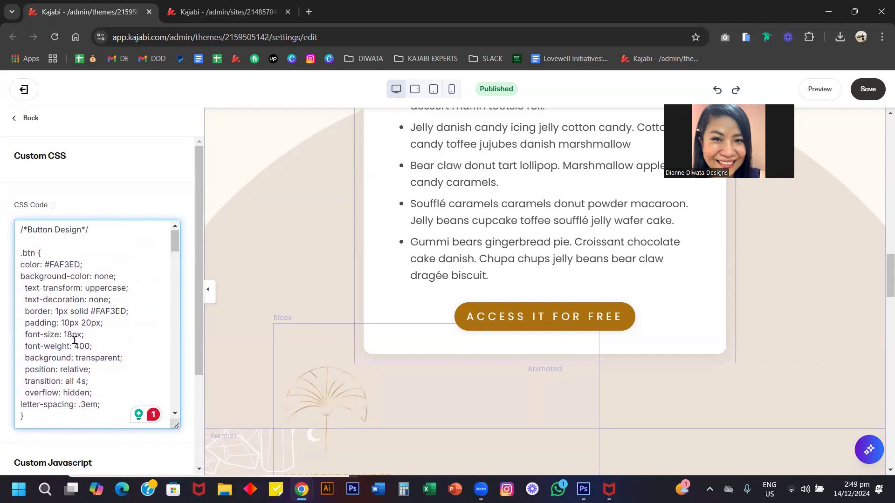
Step: Examine the text color line in .btn:hover and the hover color line in .btn::before, and return to the general settings
{"action": "scroll", "coordinate": [81, 321], "scroll_direction": "down", "scroll_amount": 5}
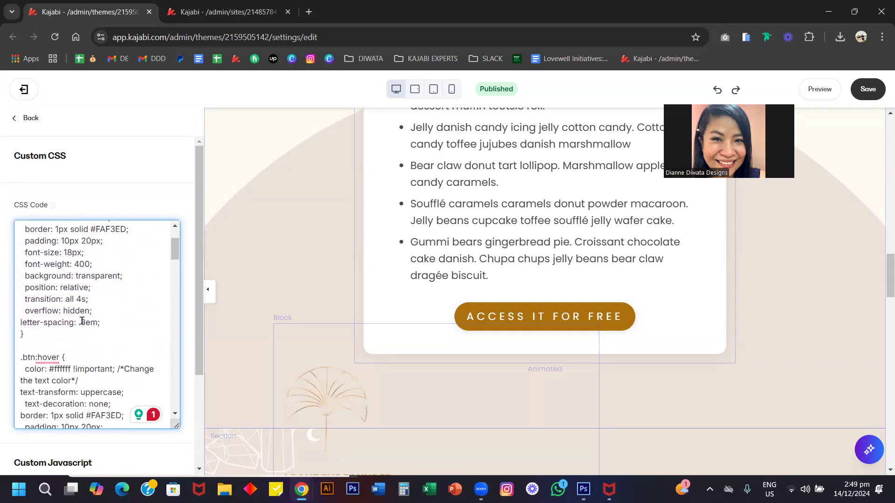
{"action": "scroll", "coordinate": [81, 321], "scroll_direction": "up", "scroll_amount": 5}
{"action": "scroll", "coordinate": [82, 322], "scroll_direction": "down", "scroll_amount": 6}
{"action": "mouse_move", "coordinate": [52, 279]}
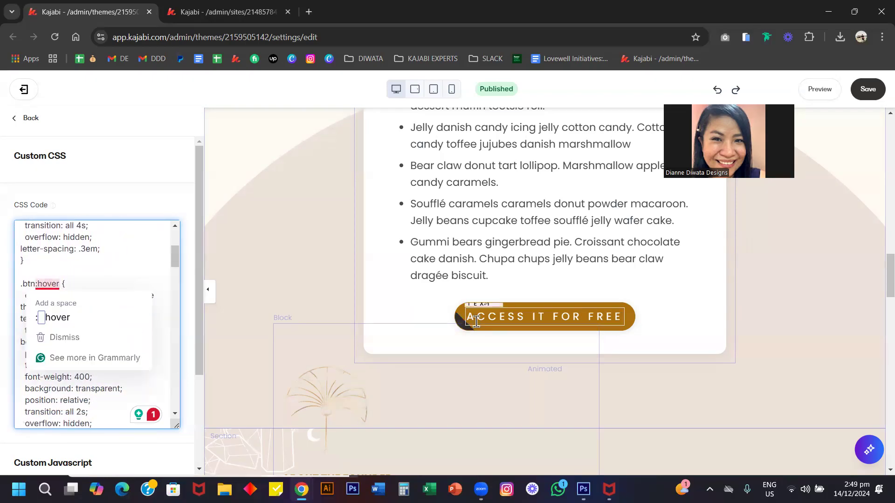
{"action": "scroll", "coordinate": [90, 354], "scroll_direction": "down", "scroll_amount": 1}
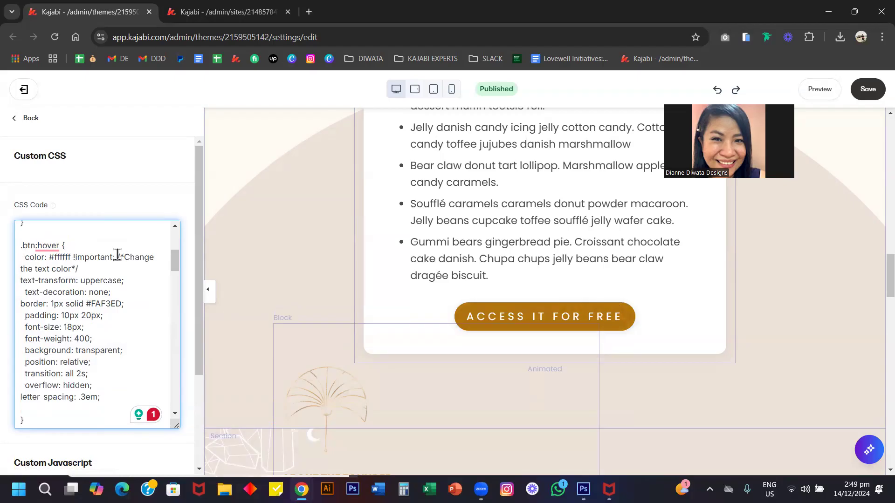
{"action": "left_click_drag", "start_coordinate": [120, 264], "coordinate": [123, 268]}
{"action": "scroll", "coordinate": [103, 326], "scroll_direction": "down", "scroll_amount": 6}
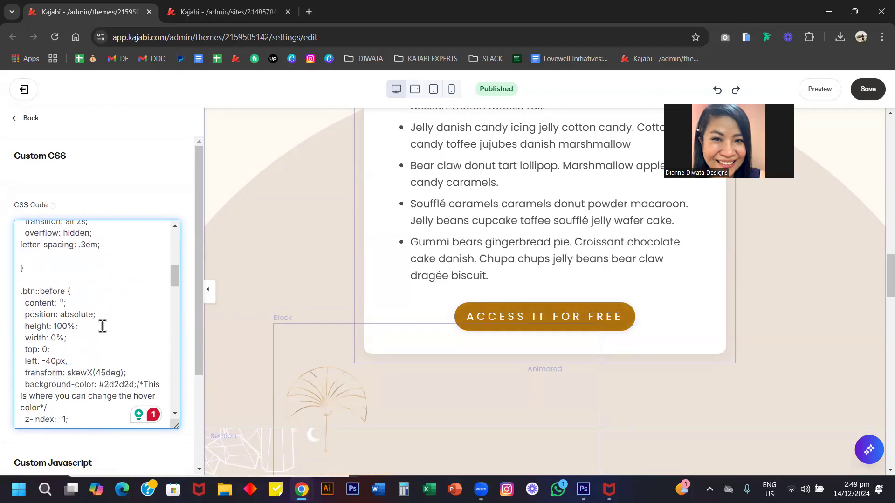
{"action": "left_click_drag", "start_coordinate": [134, 325], "coordinate": [153, 335]}
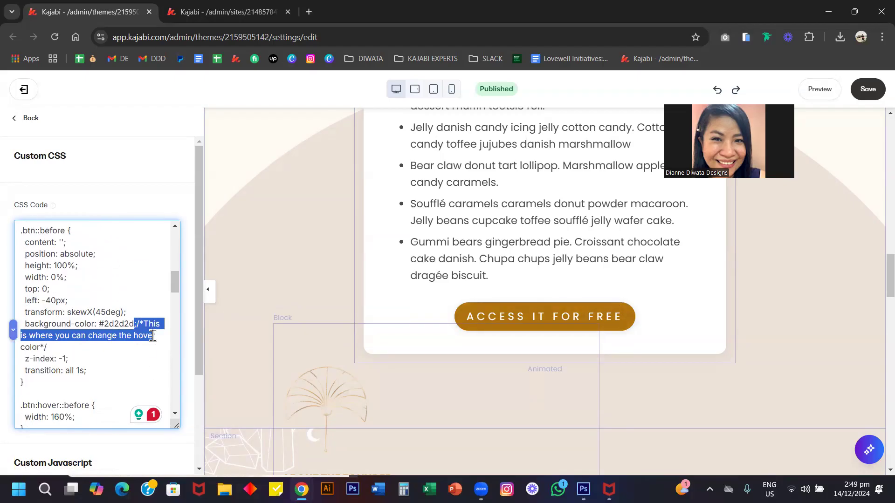
{"action": "scroll", "coordinate": [99, 296], "scroll_direction": "up", "scroll_amount": 1}
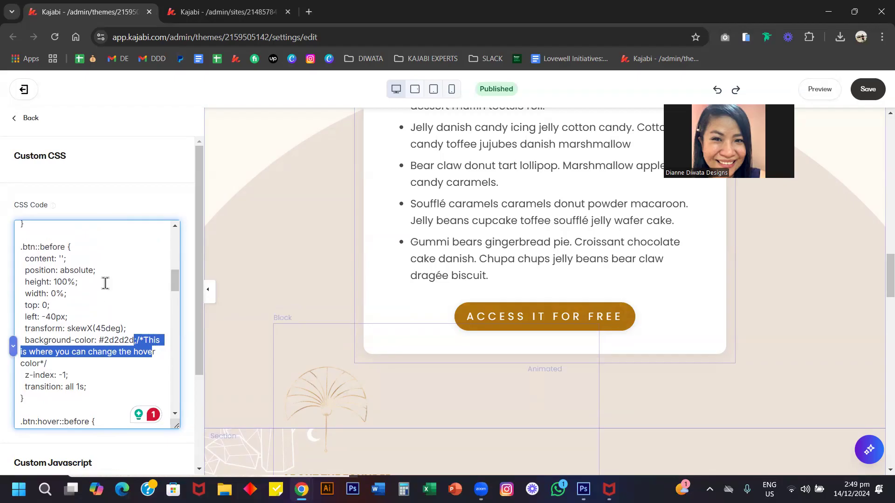
{"action": "scroll", "coordinate": [105, 284], "scroll_direction": "down", "scroll_amount": 4}
{"action": "scroll", "coordinate": [105, 283], "scroll_direction": "up", "scroll_amount": 3}
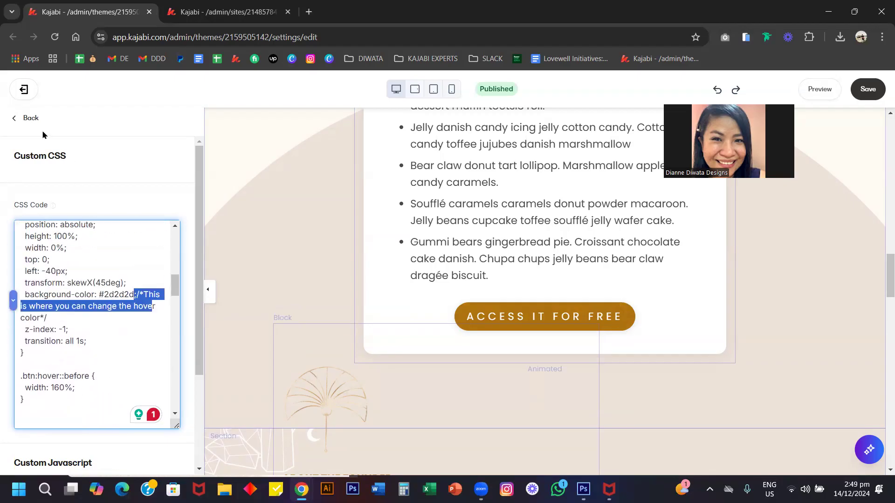
{"action": "left_click", "coordinate": [21, 120]}
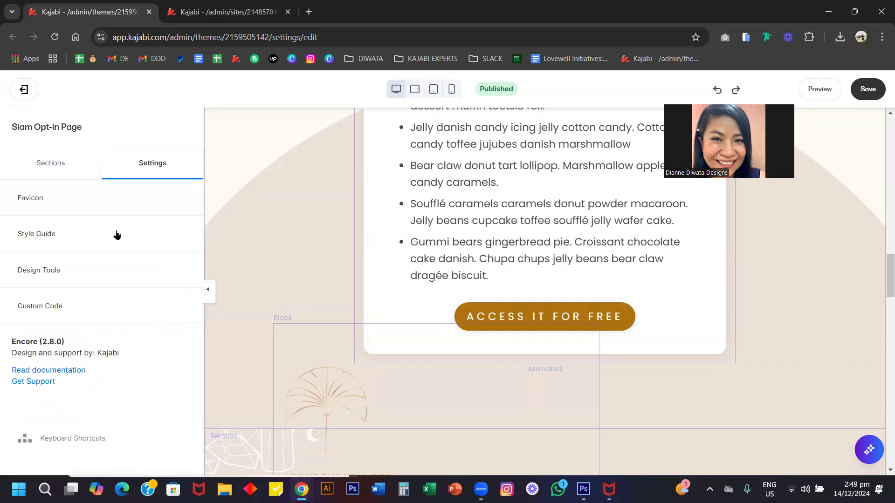
{"action": "scroll", "coordinate": [291, 259], "scroll_direction": "up", "scroll_amount": 4}
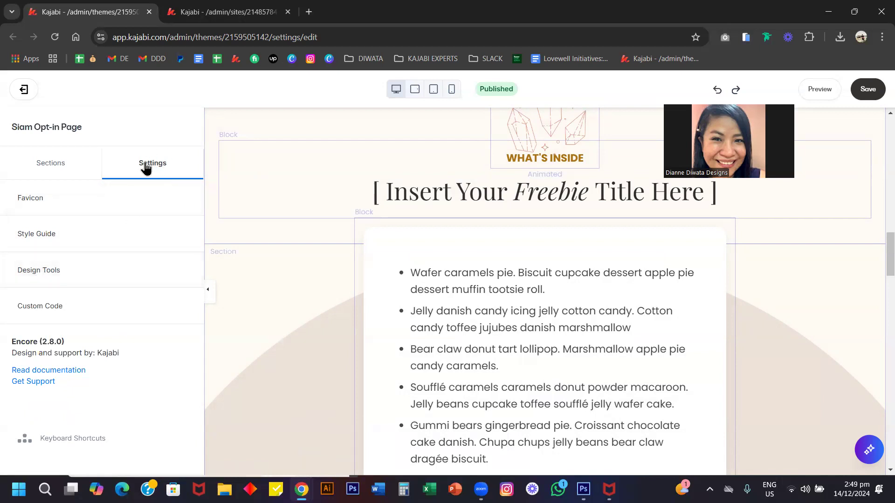
Step: Turn off the layout guides in the page's Design Tools, save the page, and return to the general settings
{"action": "left_click", "coordinate": [38, 271]}
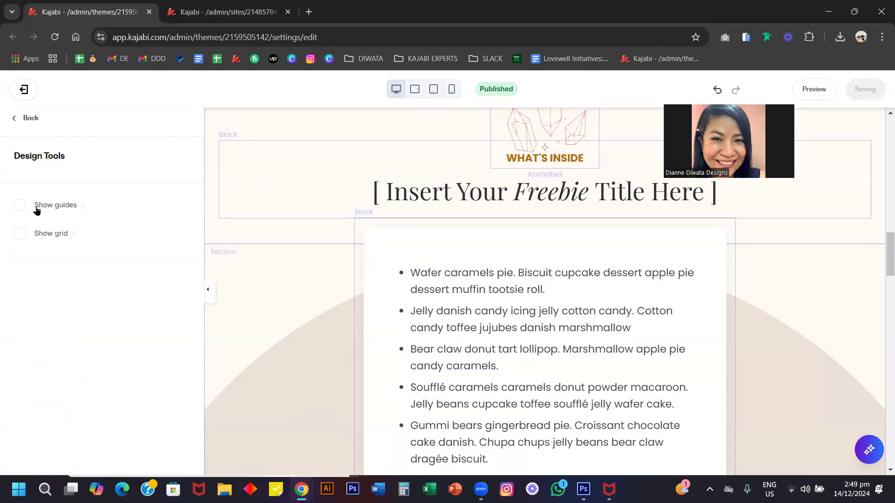
{"action": "scroll", "coordinate": [242, 260], "scroll_direction": "down", "scroll_amount": 4}
{"action": "scroll", "coordinate": [241, 261], "scroll_direction": "up", "scroll_amount": 4}
{"action": "scroll", "coordinate": [241, 260], "scroll_direction": "up", "scroll_amount": 2}
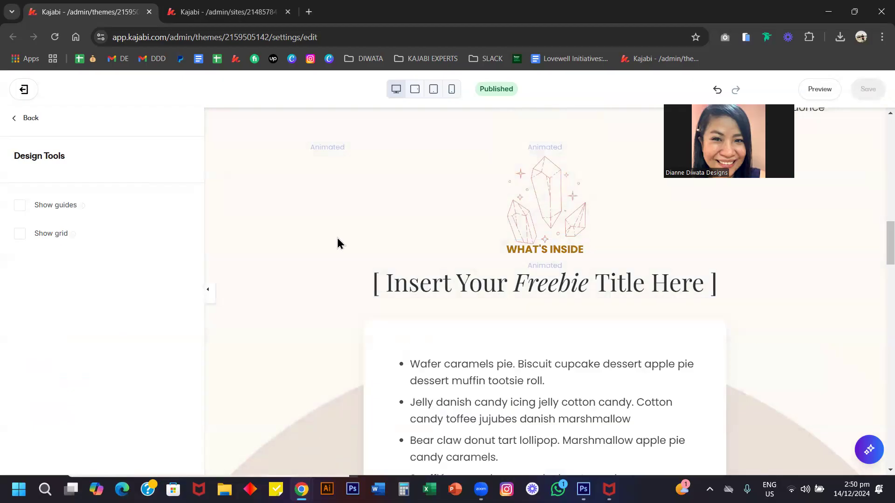
{"action": "scroll", "coordinate": [341, 244], "scroll_direction": "up", "scroll_amount": 9}
{"action": "double_click", "coordinate": [32, 119]}
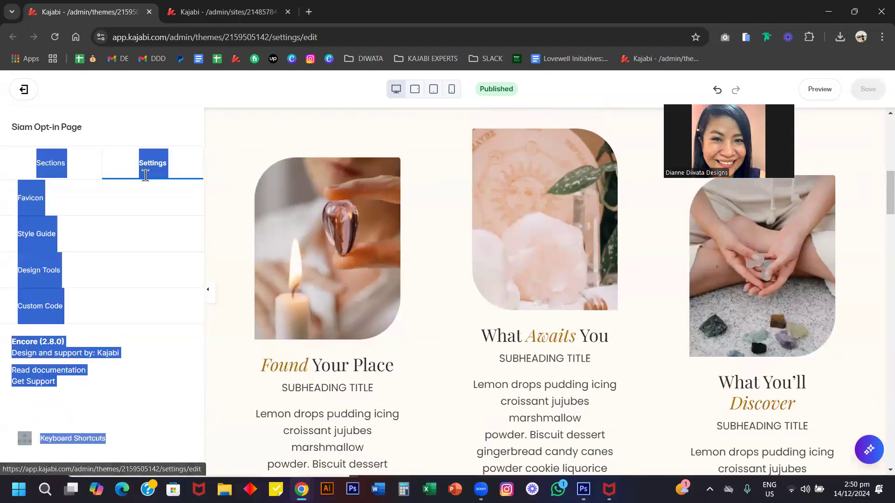
{"action": "left_click", "coordinate": [161, 135]}
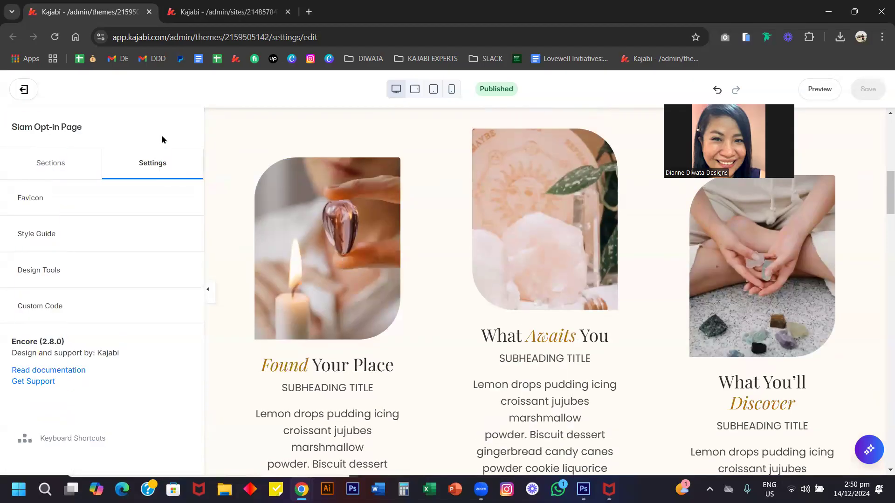
Step: Examine the Header section's color options, content blocks, and mobile and desktop layout settings, and return to the section list
{"action": "left_click", "coordinate": [53, 165]}
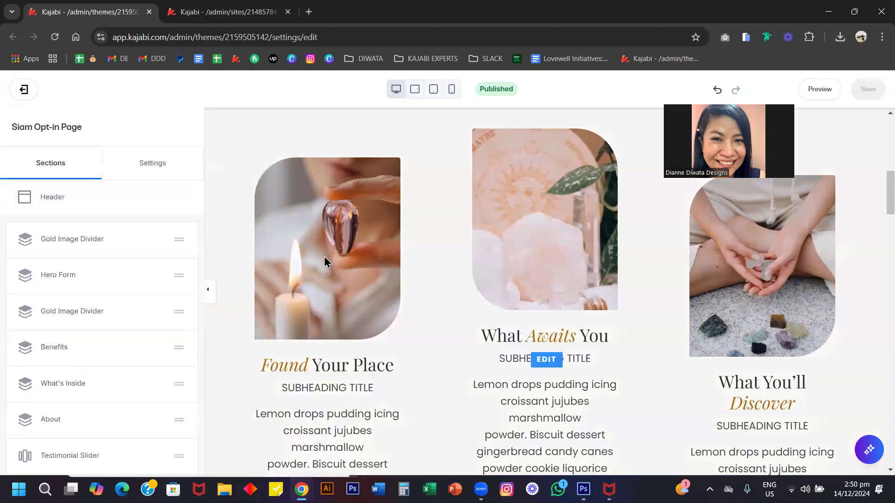
{"action": "scroll", "coordinate": [325, 256], "scroll_direction": "up", "scroll_amount": 10}
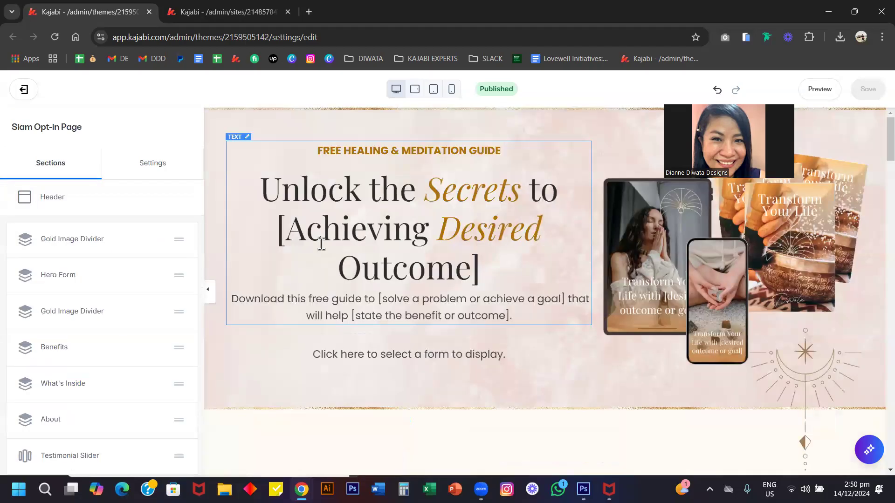
{"action": "left_click", "coordinate": [50, 199]}
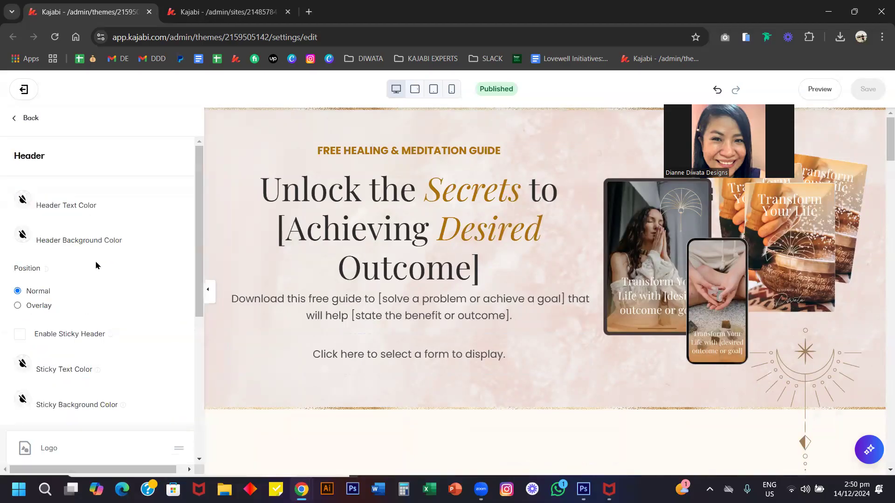
{"action": "scroll", "coordinate": [100, 281], "scroll_direction": "down", "scroll_amount": 5}
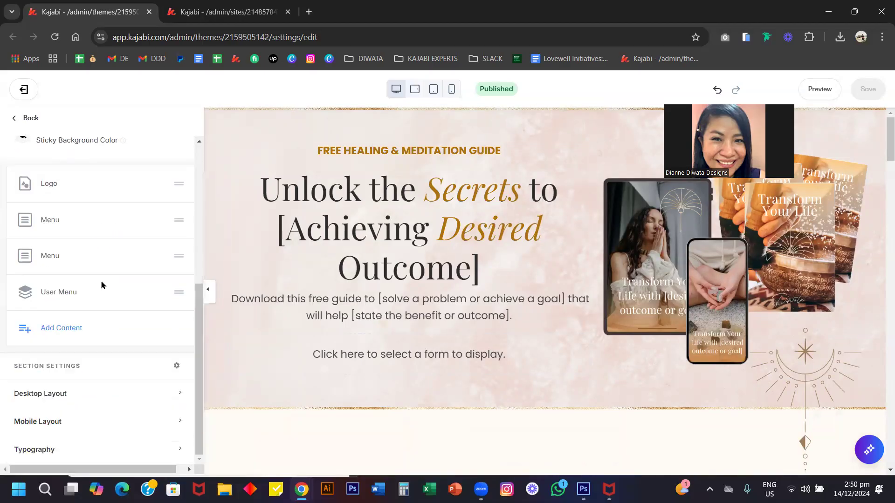
{"action": "left_click", "coordinate": [21, 422]}
{"action": "scroll", "coordinate": [50, 385], "scroll_direction": "down", "scroll_amount": 3}
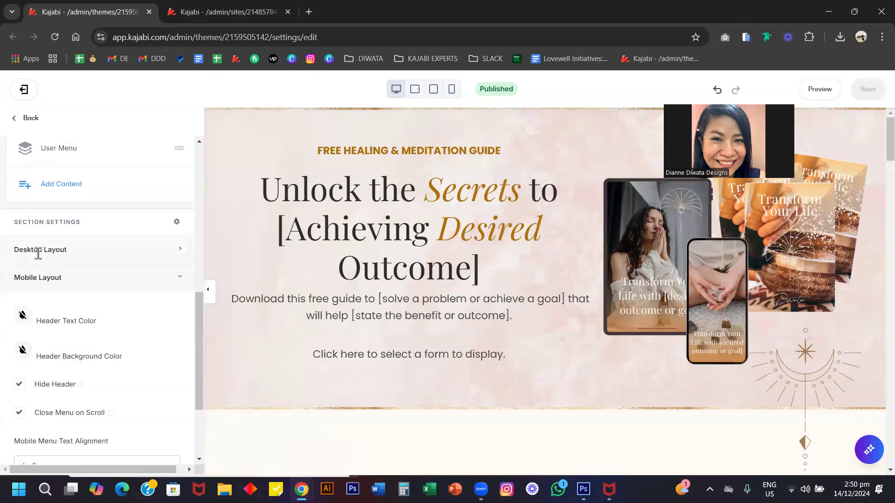
{"action": "left_click", "coordinate": [37, 250]}
{"action": "scroll", "coordinate": [66, 344], "scroll_direction": "down", "scroll_amount": 2}
{"action": "scroll", "coordinate": [59, 332], "scroll_direction": "up", "scroll_amount": 5}
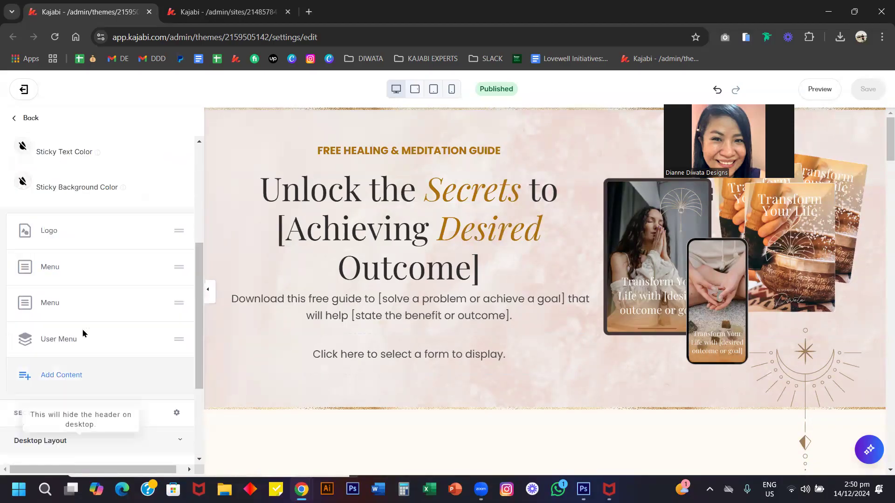
{"action": "left_click", "coordinate": [30, 121]}
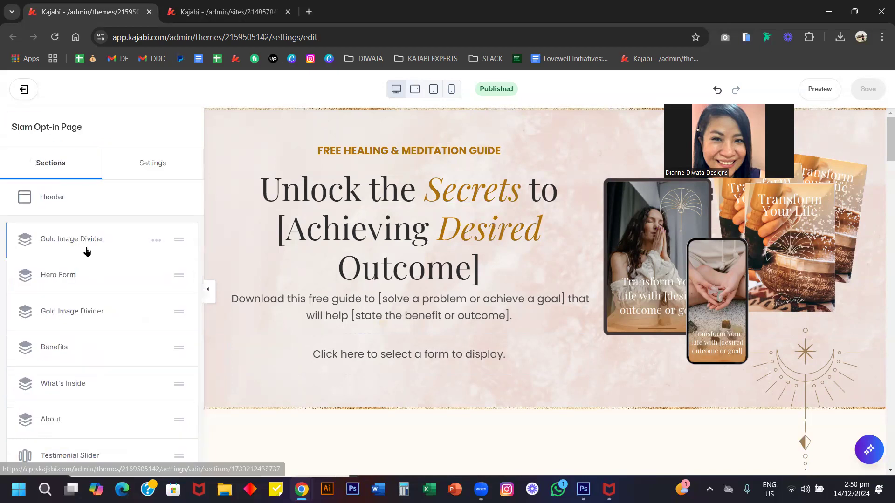
Step: Look through the list of page sections and compare it with the sections in the page preview
{"action": "scroll", "coordinate": [112, 295], "scroll_direction": "down", "scroll_amount": 5}
{"action": "scroll", "coordinate": [111, 295], "scroll_direction": "up", "scroll_amount": 4}
{"action": "scroll", "coordinate": [112, 295], "scroll_direction": "up", "scroll_amount": 2}
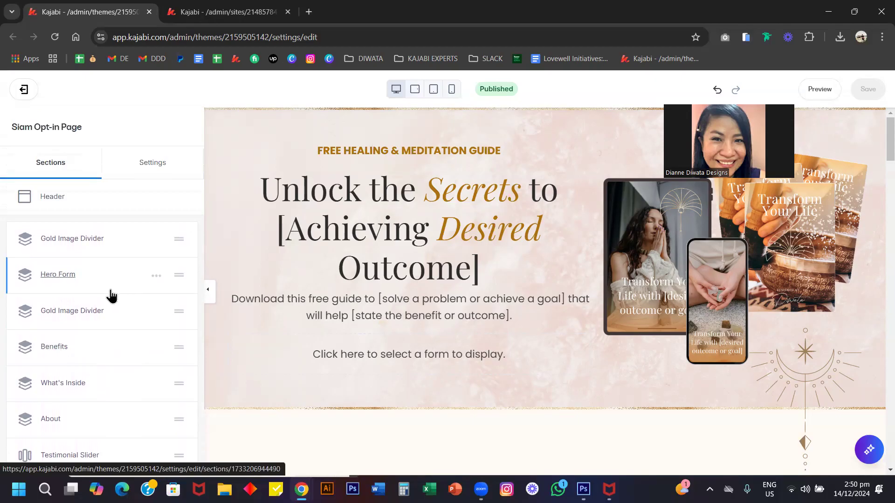
{"action": "scroll", "coordinate": [315, 281], "scroll_direction": "down", "scroll_amount": 1}
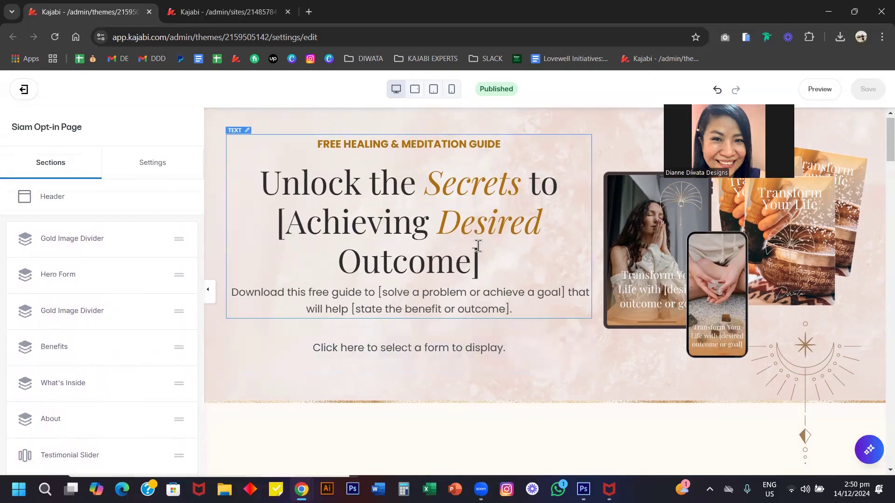
{"action": "scroll", "coordinate": [478, 246], "scroll_direction": "down", "scroll_amount": 10}
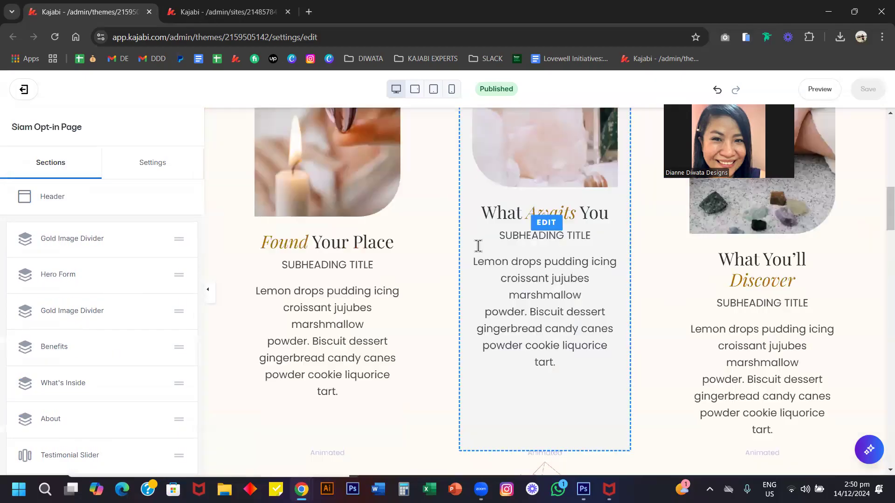
{"action": "scroll", "coordinate": [478, 252], "scroll_direction": "down", "scroll_amount": 5}
Step: Hide the first Gold Image Divider section, directly above the Hero Form
{"action": "scroll", "coordinate": [479, 251], "scroll_direction": "up", "scroll_amount": 15}
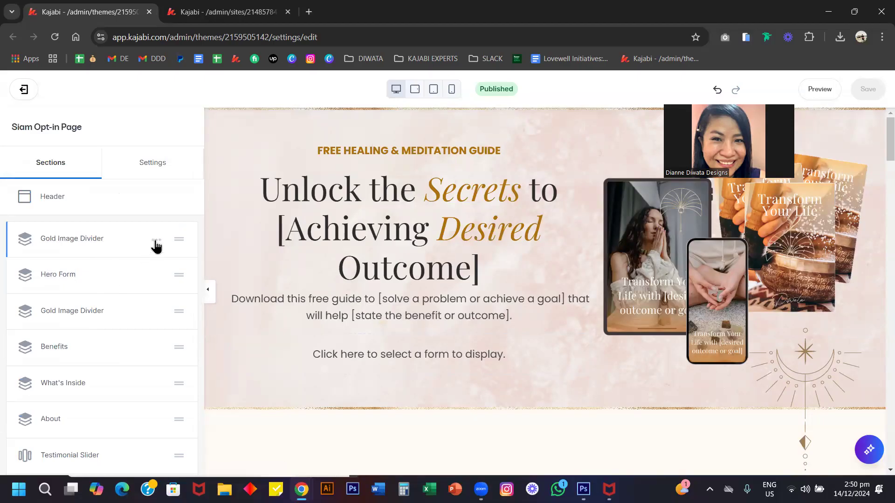
{"action": "left_click", "coordinate": [156, 241]}
{"action": "left_click", "coordinate": [135, 300]}
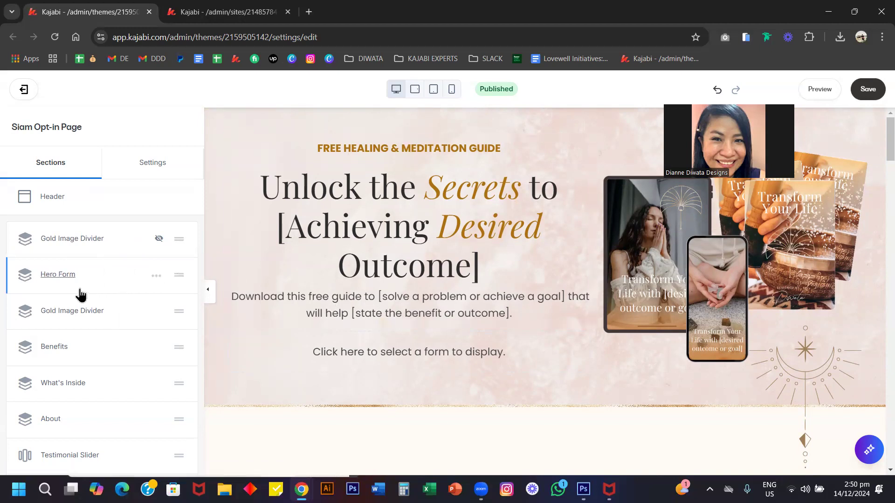
Step: Add a Countdown block to the Hero Form section
{"action": "left_click", "coordinate": [58, 274]}
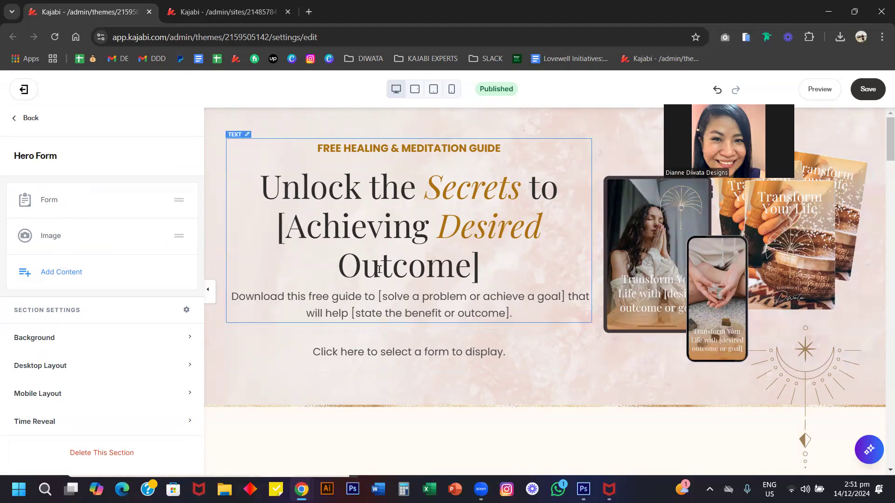
{"action": "scroll", "coordinate": [378, 269], "scroll_direction": "down", "scroll_amount": 3}
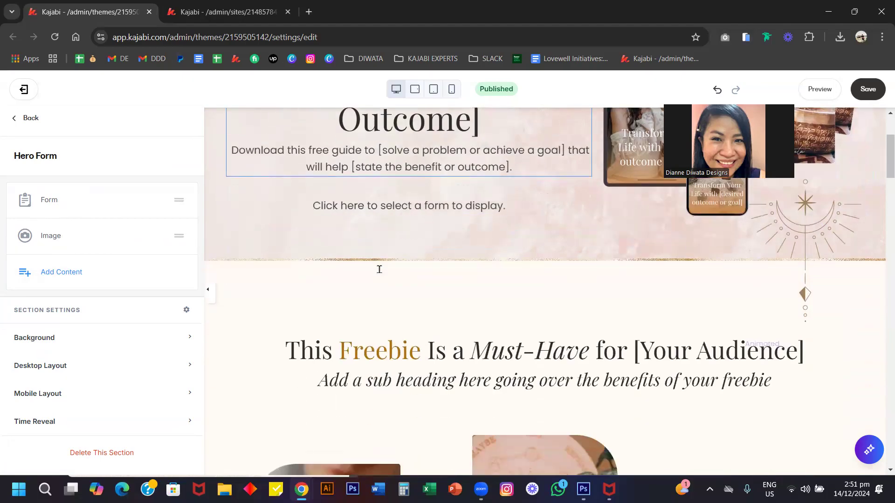
{"action": "scroll", "coordinate": [379, 270], "scroll_direction": "down", "scroll_amount": 11}
{"action": "scroll", "coordinate": [369, 275], "scroll_direction": "up", "scroll_amount": 4}
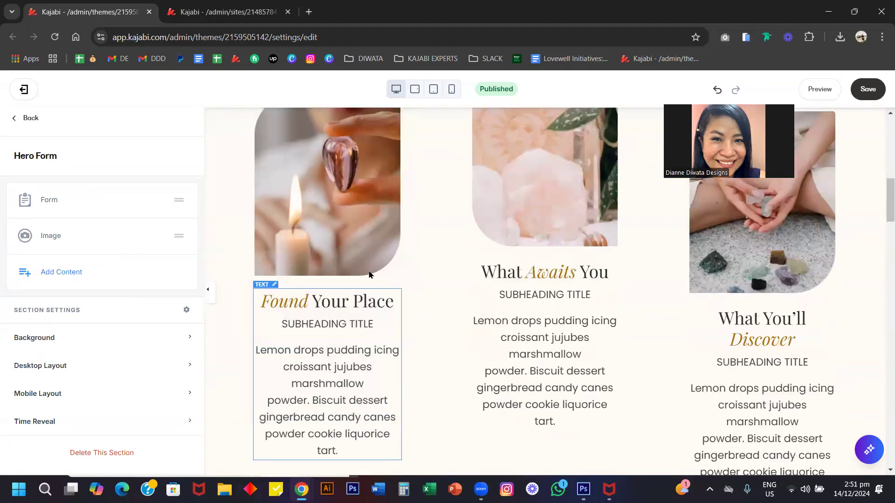
{"action": "scroll", "coordinate": [368, 274], "scroll_direction": "up", "scroll_amount": 10}
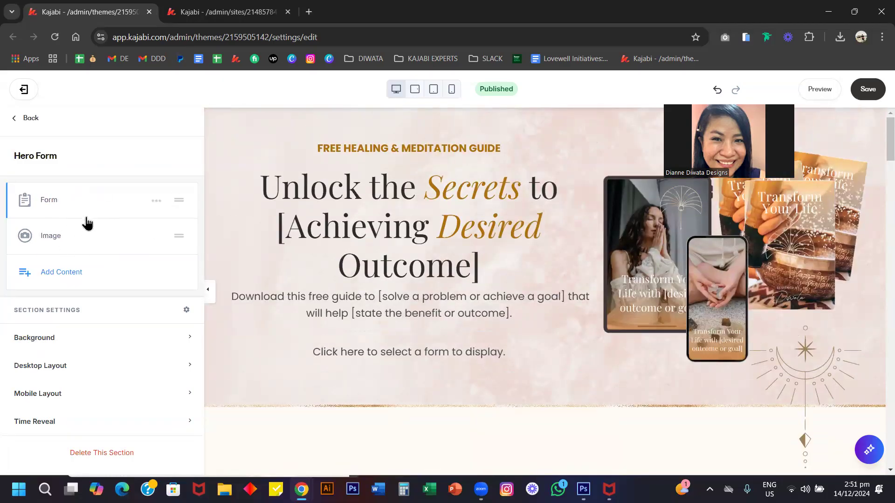
{"action": "left_click", "coordinate": [65, 276]}
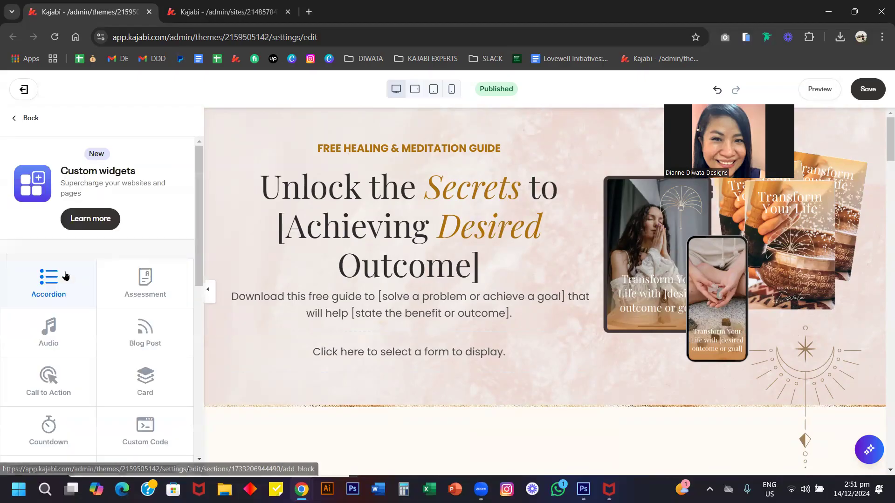
{"action": "scroll", "coordinate": [112, 328], "scroll_direction": "down", "scroll_amount": 4}
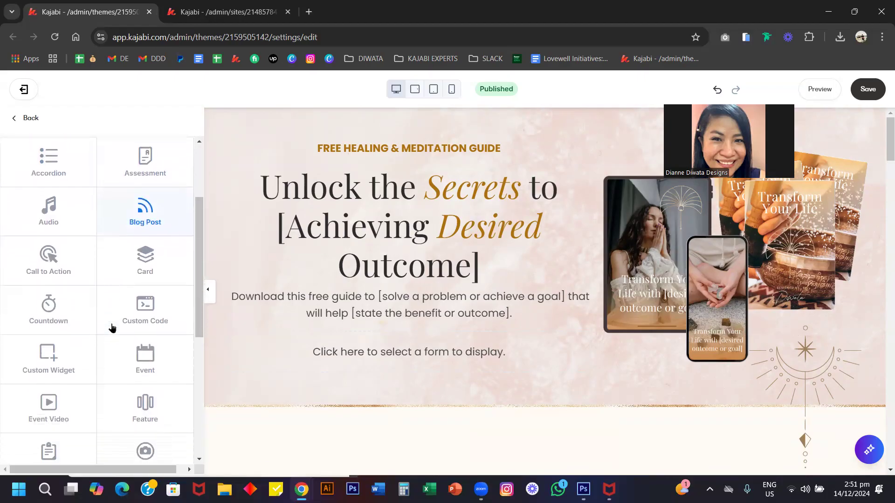
{"action": "scroll", "coordinate": [114, 329], "scroll_direction": "up", "scroll_amount": 1}
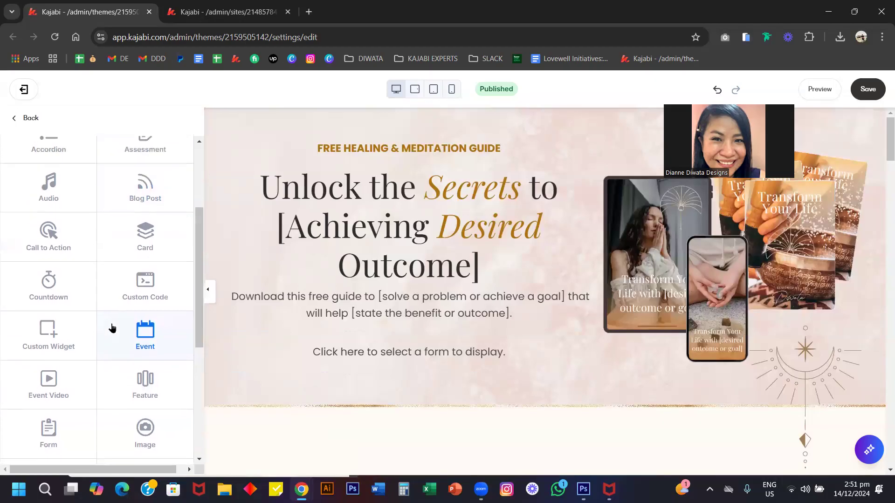
{"action": "left_click", "coordinate": [49, 280]}
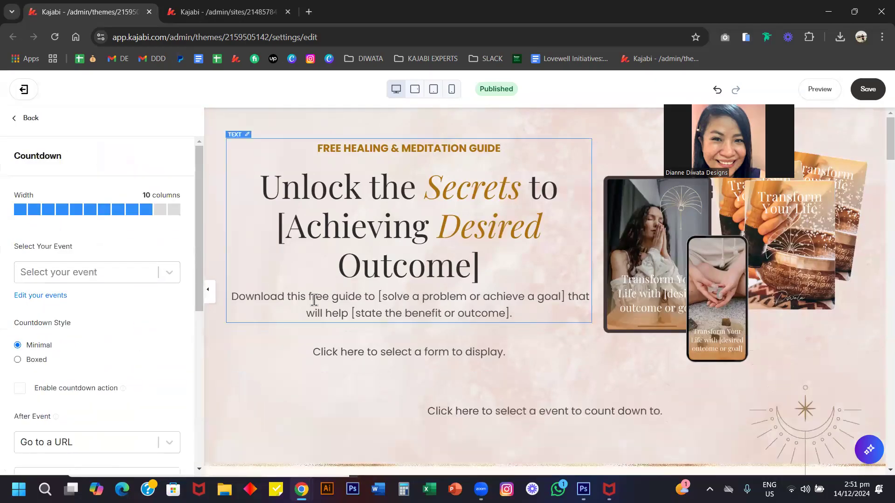
Step: Select Hinata Countdown as the event for the Hero Form's Countdown block
{"action": "scroll", "coordinate": [313, 303], "scroll_direction": "down", "scroll_amount": 2}
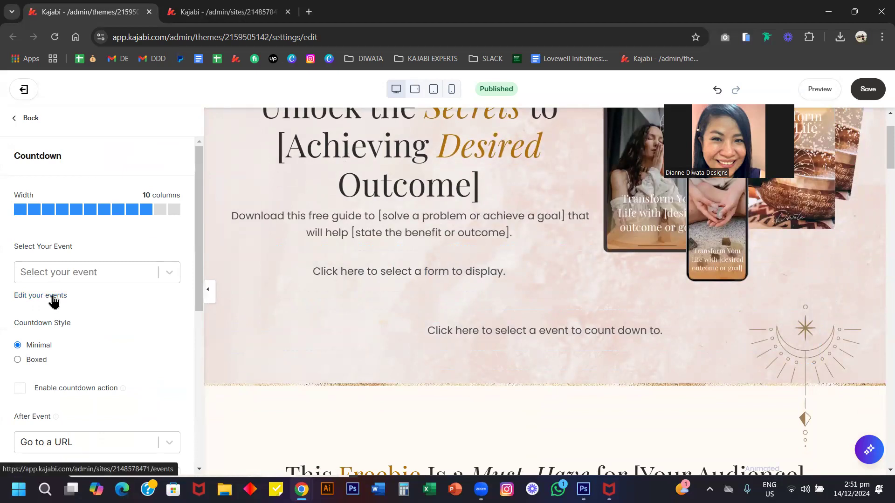
{"action": "left_click", "coordinate": [105, 278]}
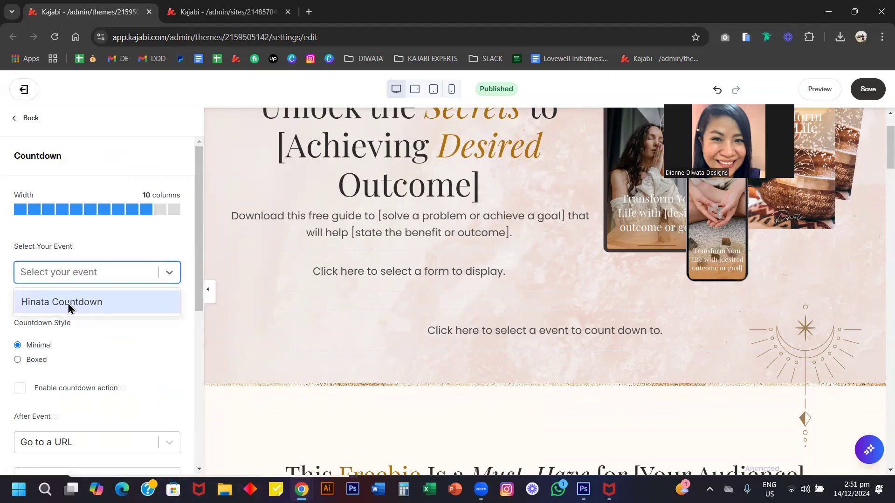
{"action": "left_click", "coordinate": [79, 309]}
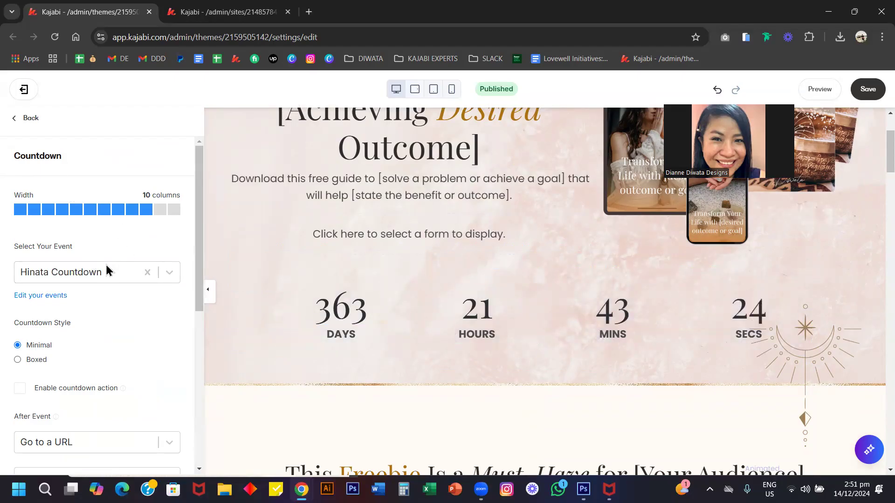
Step: Return to the Hero Form, reopen its Countdown block from the page preview, and delete the block through its settings
{"action": "left_click", "coordinate": [21, 123]}
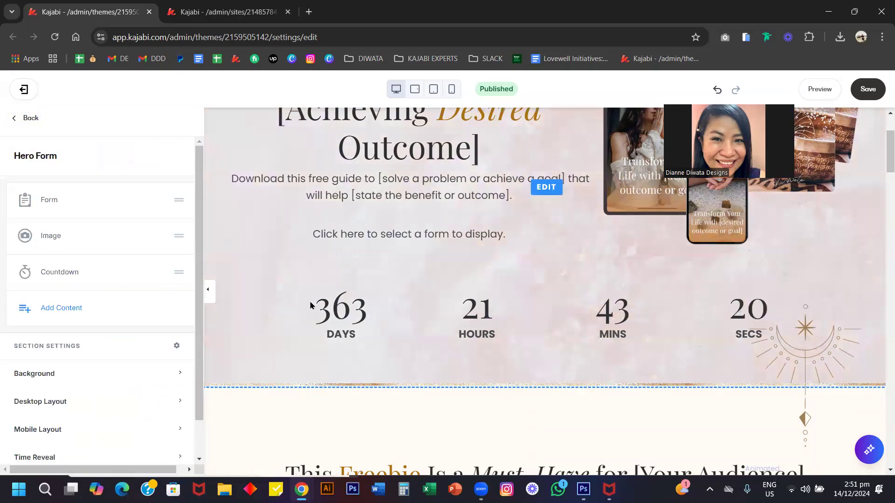
{"action": "left_click", "coordinate": [313, 323]}
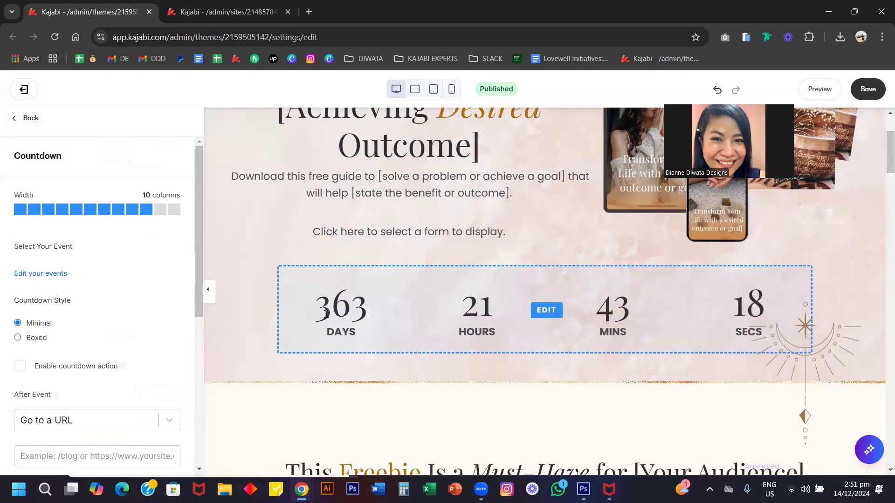
{"action": "scroll", "coordinate": [124, 346], "scroll_direction": "down", "scroll_amount": 6}
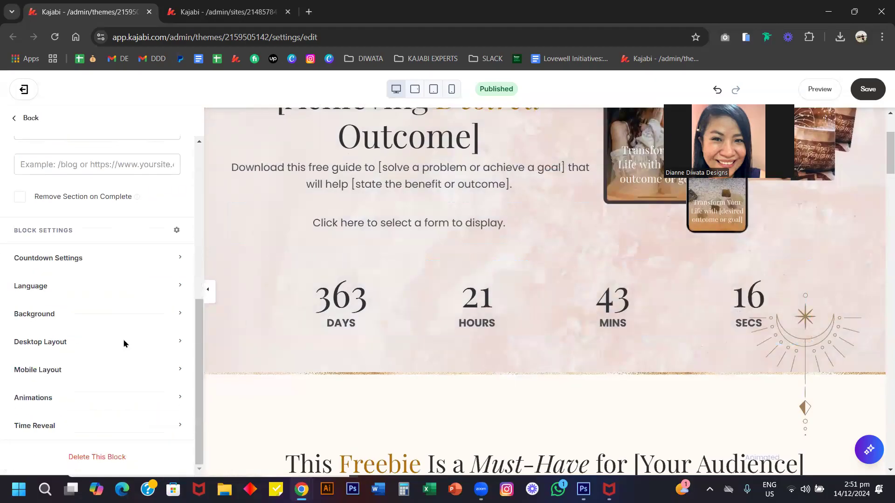
{"action": "left_click", "coordinate": [96, 458]}
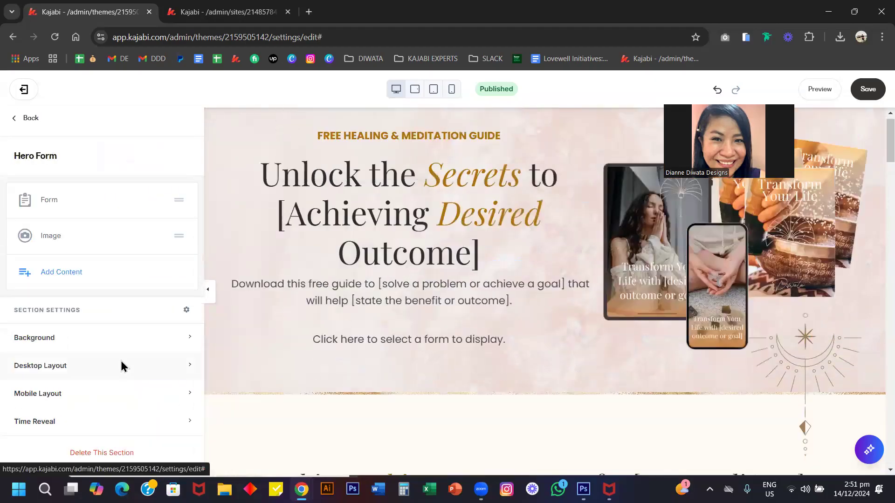
Step: Undo the Countdown block's deletion and delete the block again from the Hero Form's content list
{"action": "key", "text": "ctrl+z"}
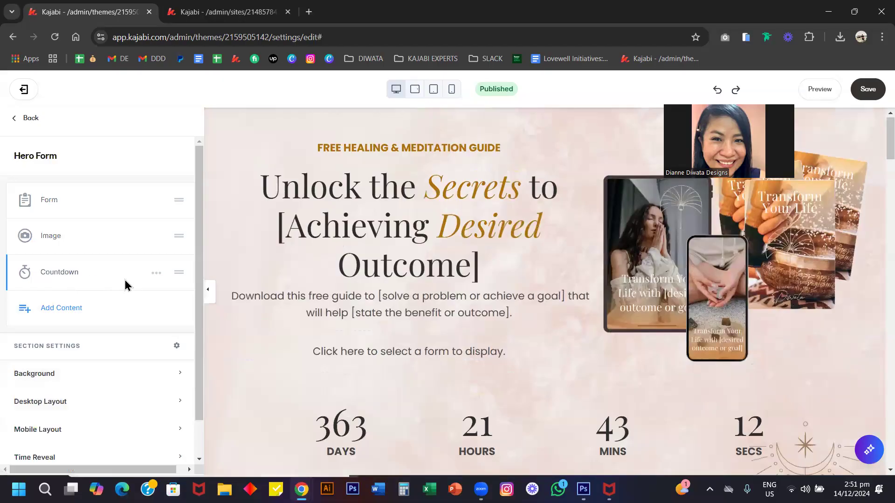
{"action": "left_click", "coordinate": [156, 275]}
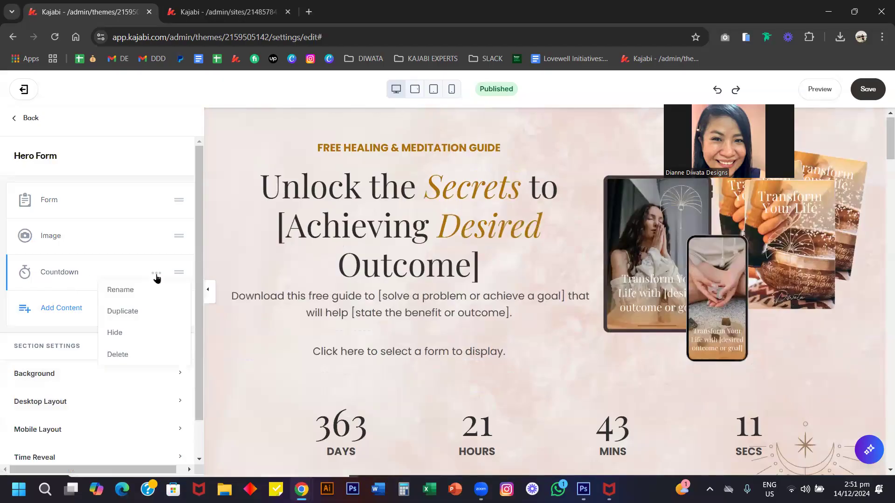
{"action": "left_click", "coordinate": [133, 354]}
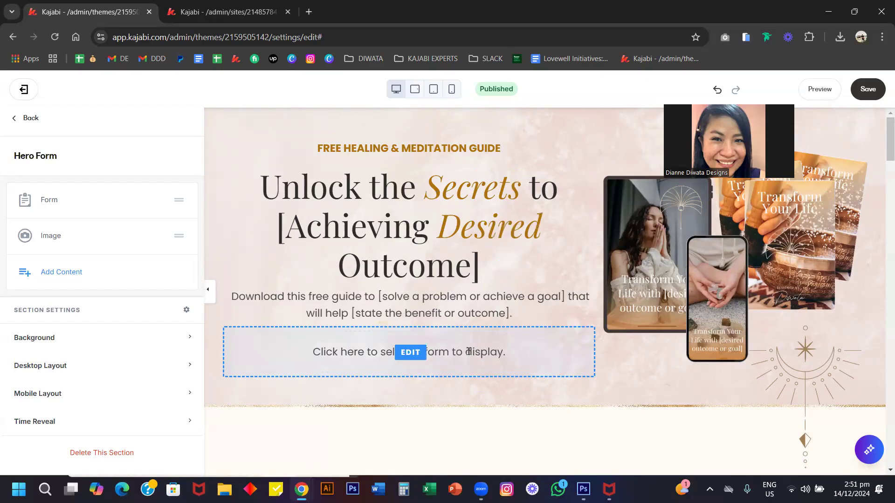
Step: Open the Hero Form's Form block and assign the Opt-in Form to it
{"action": "left_click", "coordinate": [50, 203]}
{"action": "scroll", "coordinate": [104, 259], "scroll_direction": "down", "scroll_amount": 1}
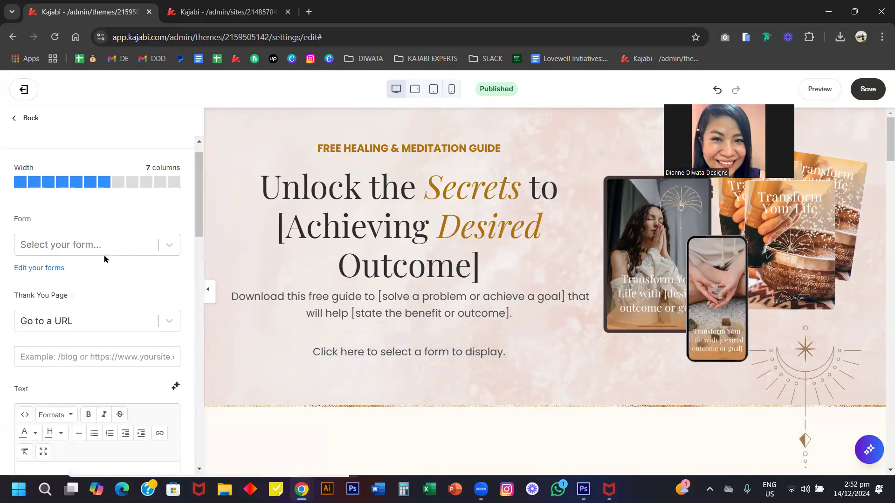
{"action": "scroll", "coordinate": [103, 294], "scroll_direction": "up", "scroll_amount": 1}
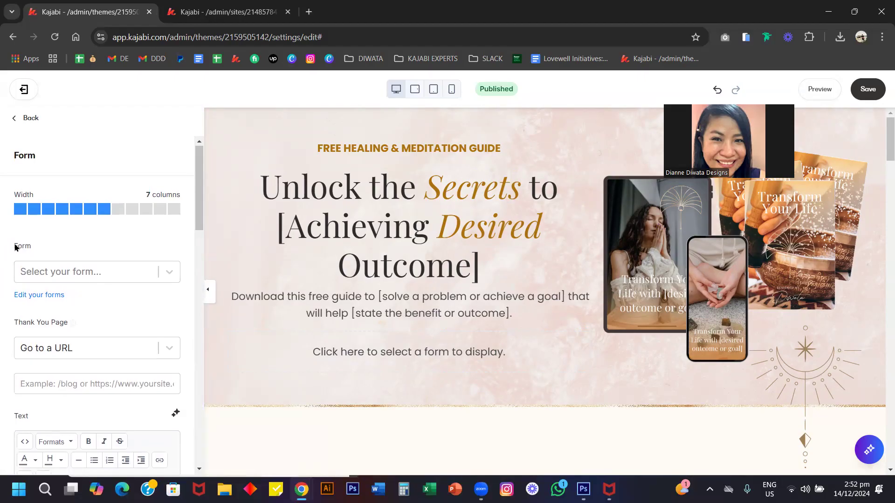
{"action": "left_click", "coordinate": [80, 277]}
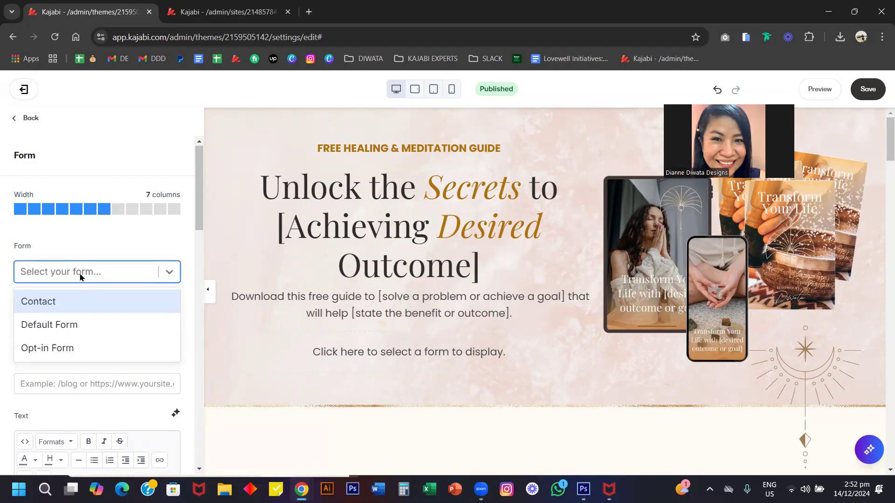
{"action": "left_click", "coordinate": [84, 351]}
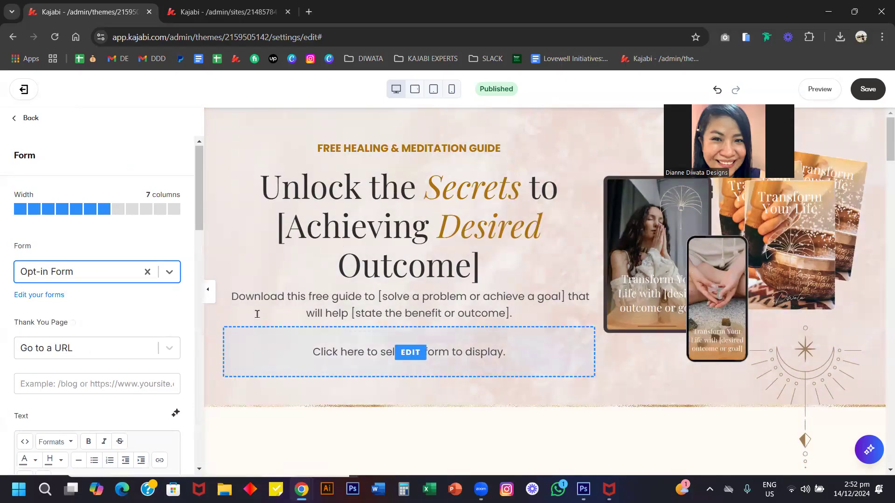
{"action": "left_click", "coordinate": [110, 139]}
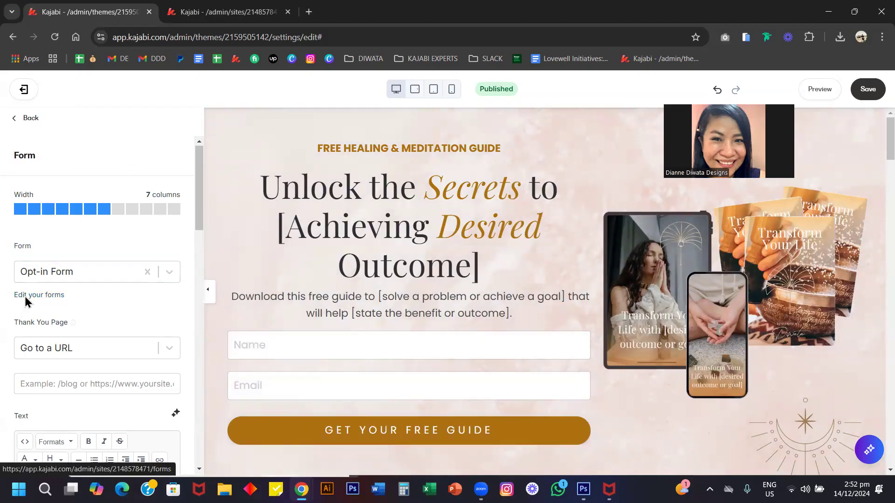
Step: Open the forms list in a new tab and create a new form titled "test form"
{"action": "right_click", "coordinate": [25, 297]}
{"action": "left_click", "coordinate": [47, 313]}
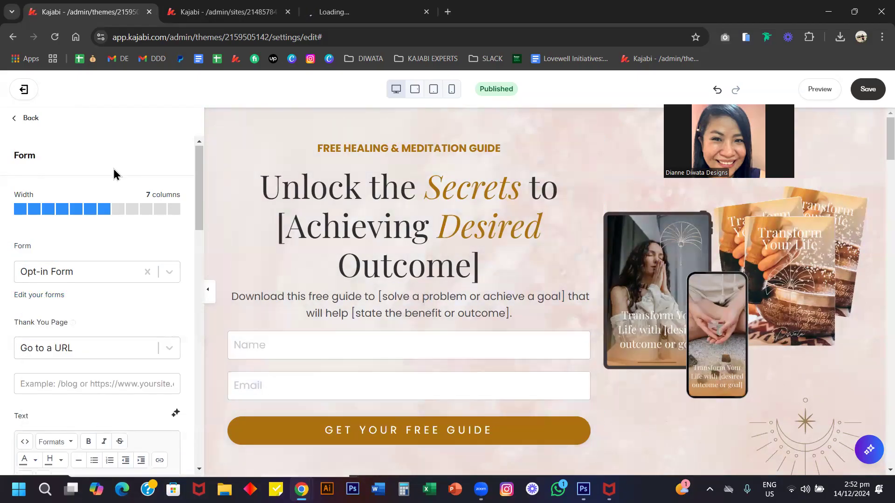
{"action": "left_click", "coordinate": [329, 13]}
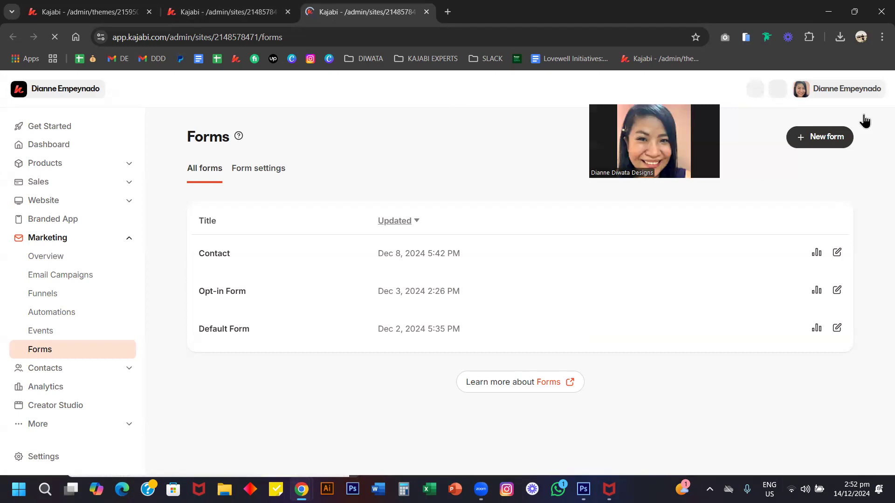
{"action": "left_click", "coordinate": [819, 137]}
{"action": "left_click", "coordinate": [504, 215]}
{"action": "type", "text": "t"}
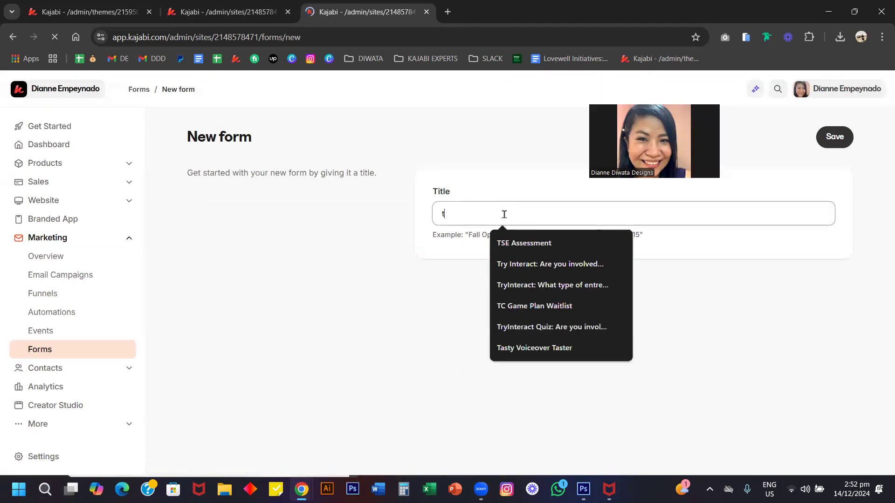
{"action": "type", "text": "est F"}
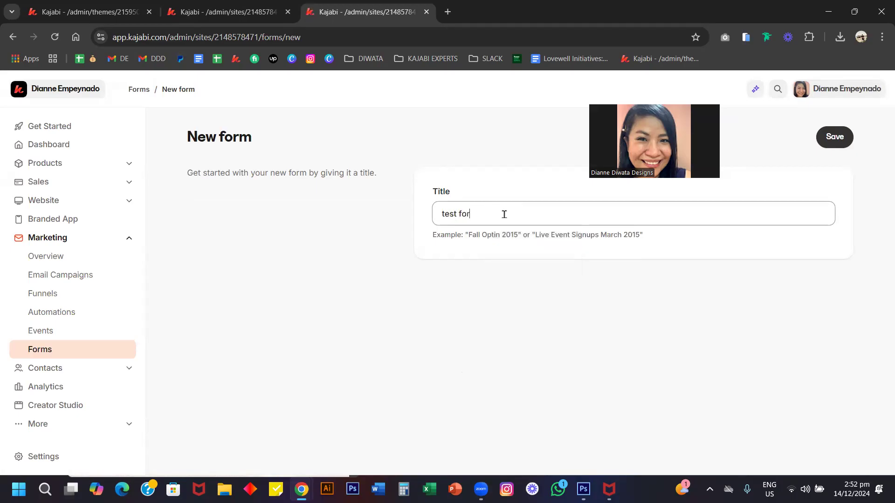
{"action": "left_click", "coordinate": [834, 136]}
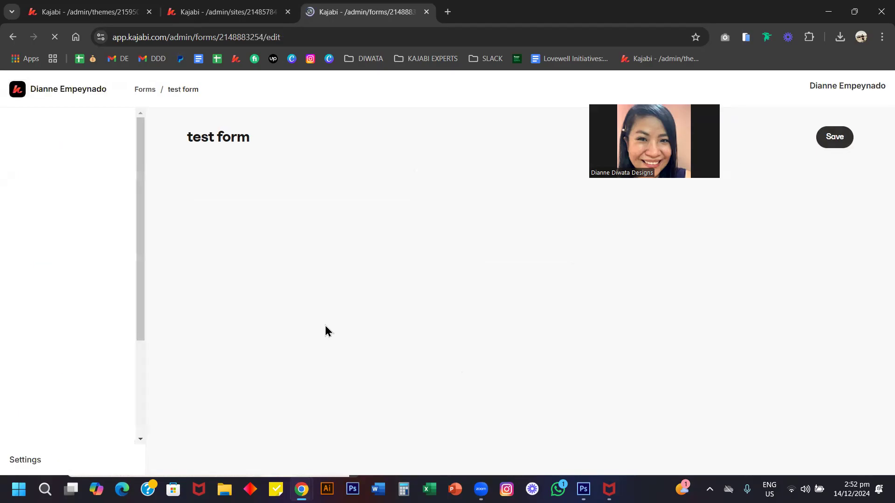
Step: Set the new form's opt-in setting to Single Opt-In and save the form
{"action": "left_click", "coordinate": [256, 336]}
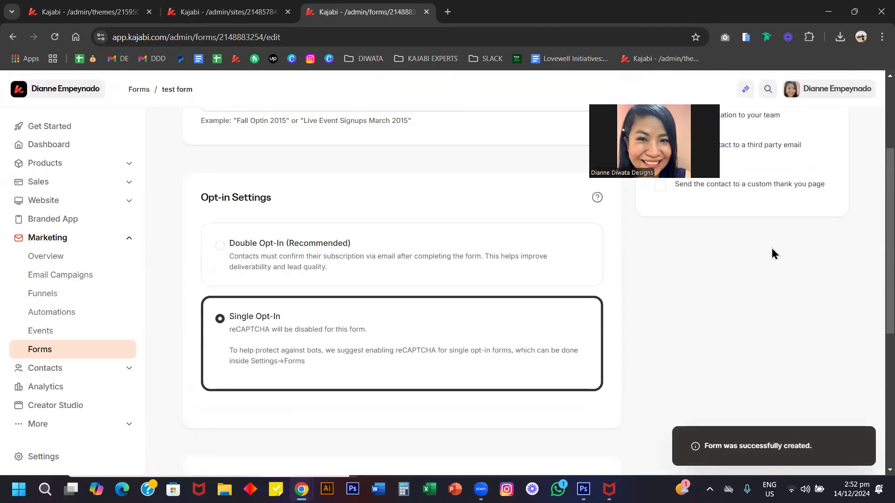
{"action": "scroll", "coordinate": [771, 253], "scroll_direction": "up", "scroll_amount": 3}
{"action": "left_click", "coordinate": [830, 137]}
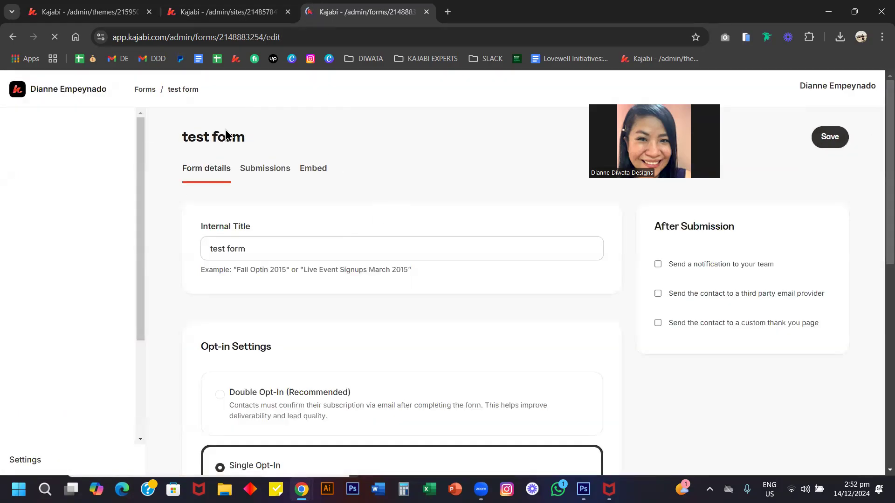
Step: Return to the page editor, clear the Form block's selected form, and check the form choices for the new form
{"action": "left_click", "coordinate": [107, 16]}
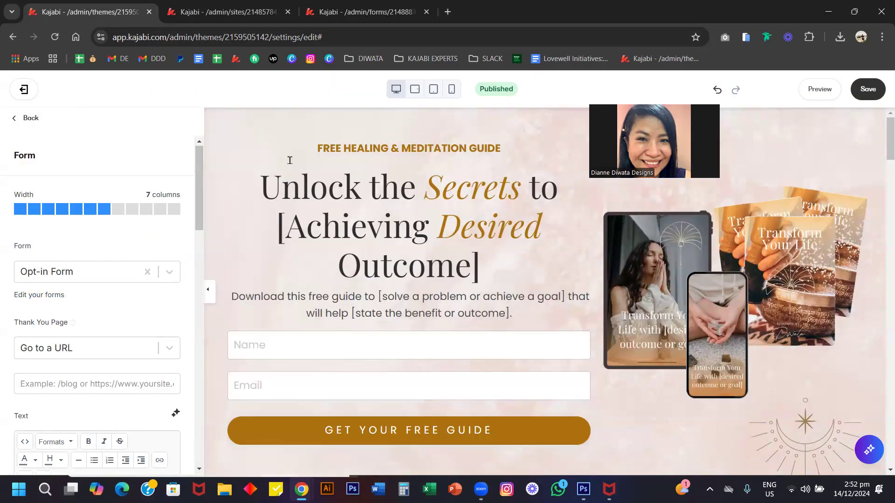
{"action": "left_click", "coordinate": [139, 274]}
{"action": "left_click", "coordinate": [139, 275]}
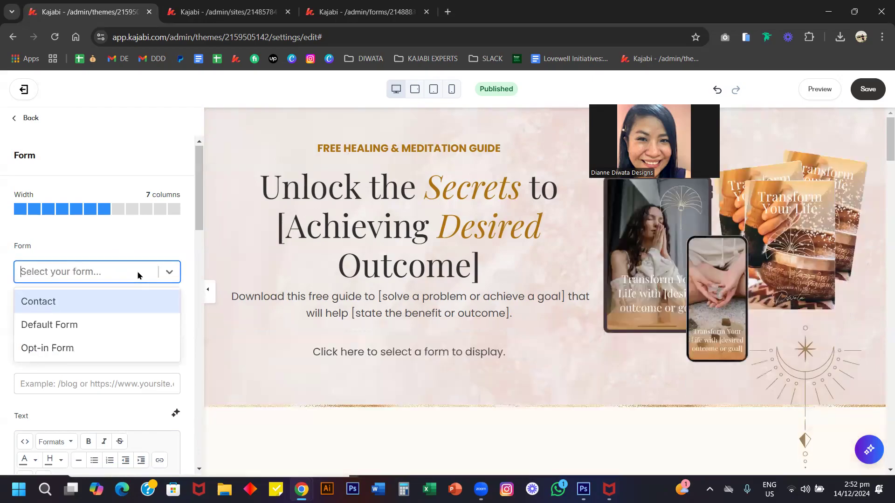
{"action": "left_click", "coordinate": [117, 175]}
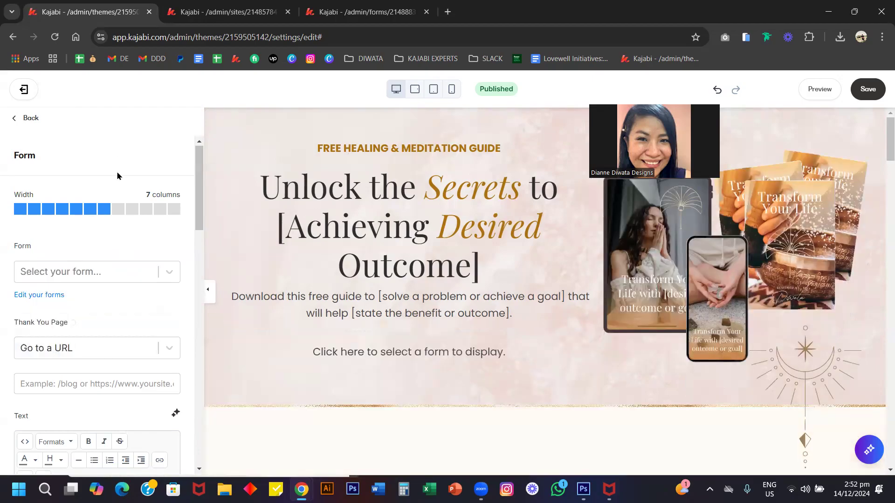
{"action": "left_click", "coordinate": [111, 274]}
{"action": "left_click", "coordinate": [100, 168]}
Step: Save the test form and the page again, and recheck the Form block's choices for the new form
{"action": "left_click", "coordinate": [319, 7]}
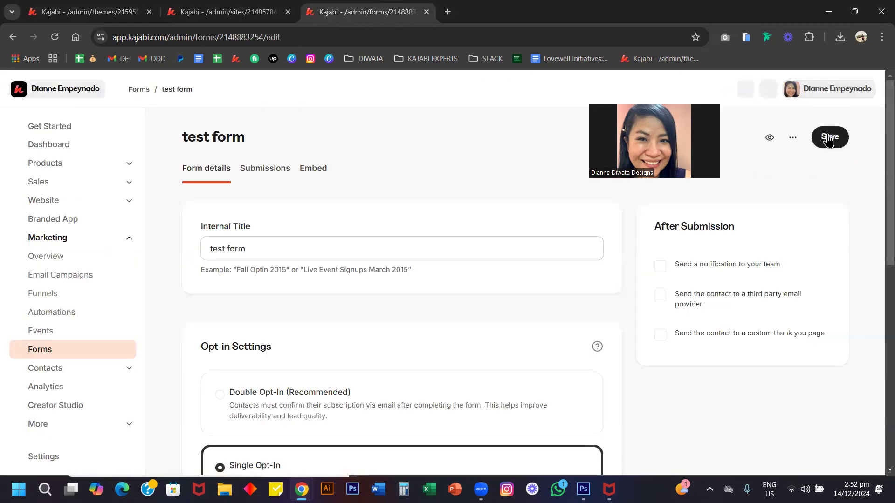
{"action": "left_click", "coordinate": [76, 7]}
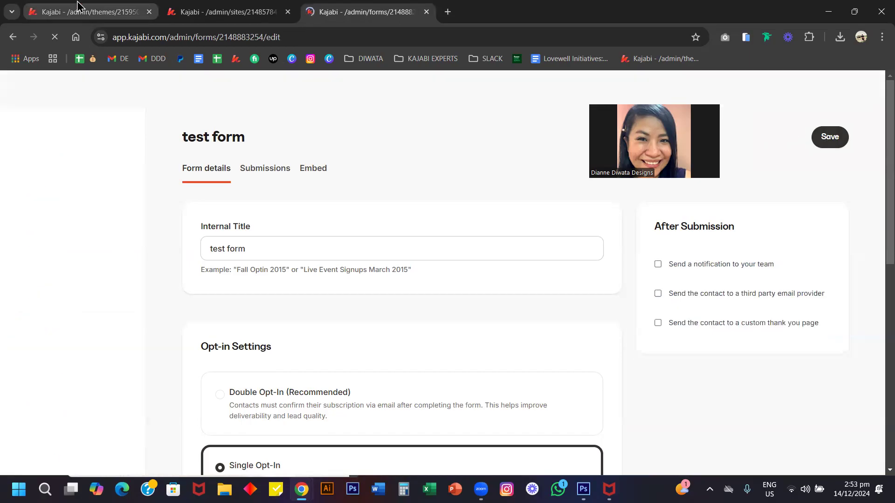
{"action": "left_click", "coordinate": [135, 276]}
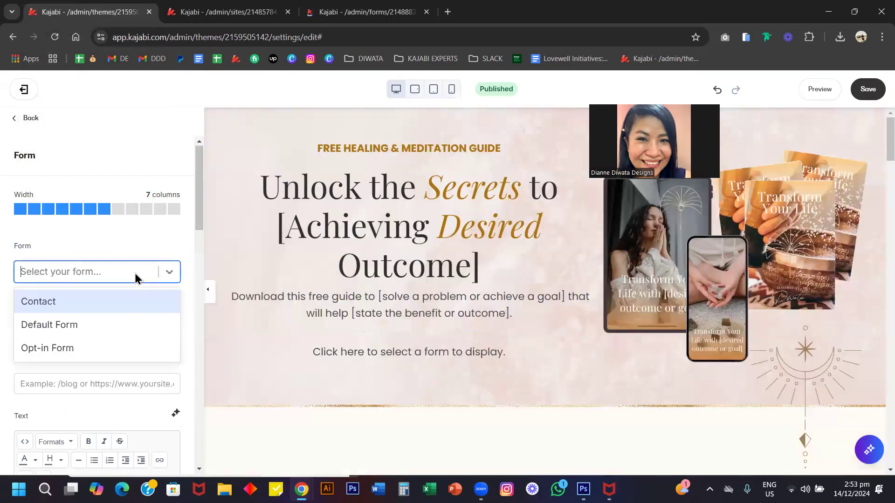
{"action": "left_click", "coordinate": [113, 179]}
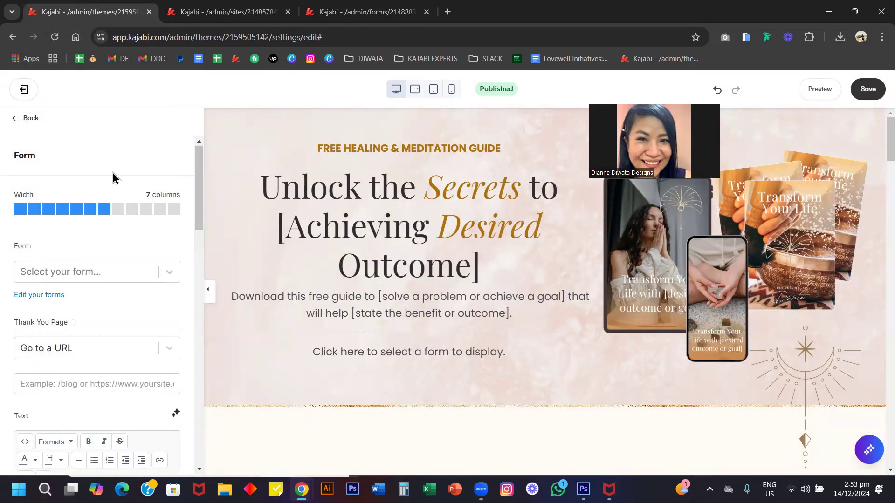
{"action": "left_click", "coordinate": [82, 274]}
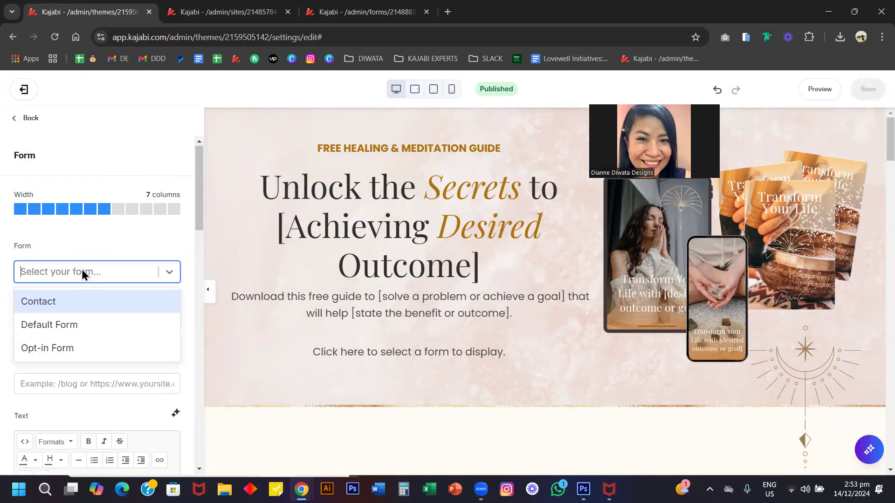
{"action": "left_click", "coordinate": [102, 171]}
{"action": "left_click", "coordinate": [110, 276]}
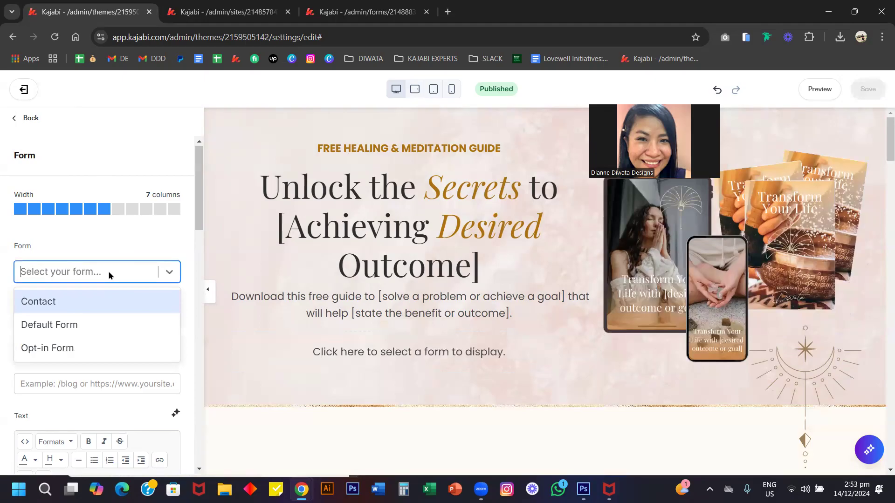
Step: Reload the page editor, reopen the Hero Form's Form block, and select test form as its form
{"action": "left_click", "coordinate": [54, 38]}
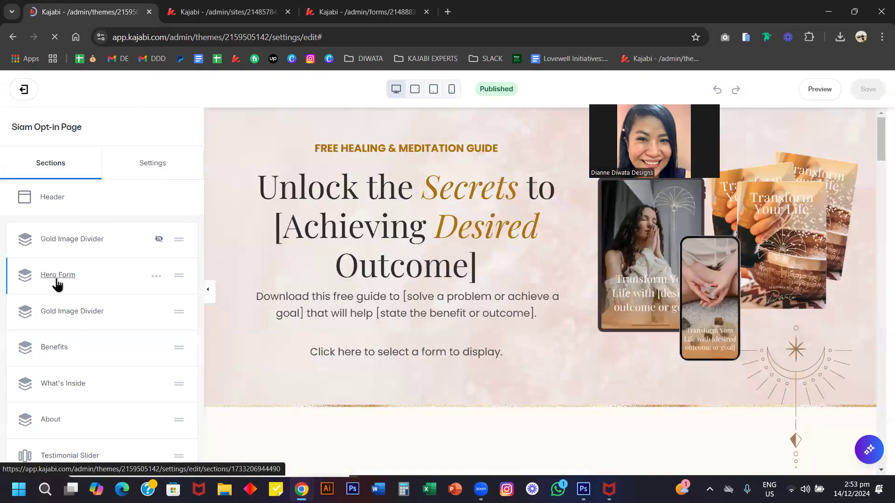
{"action": "left_click", "coordinate": [58, 281]}
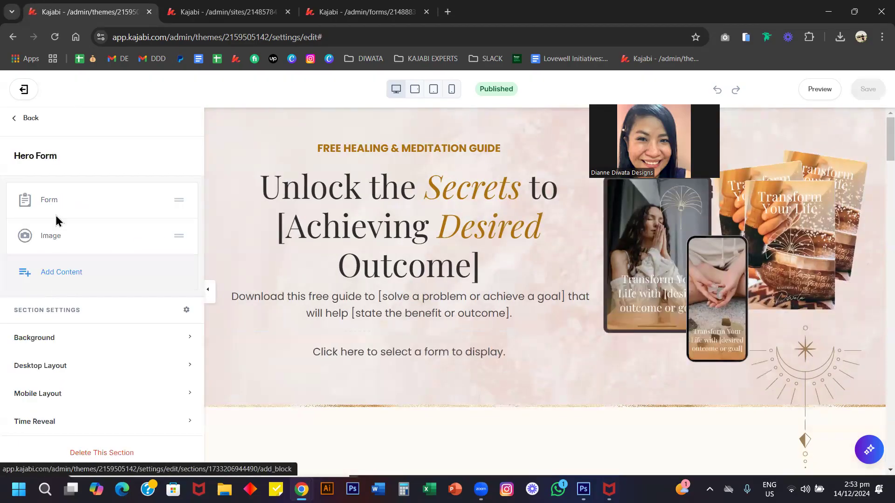
{"action": "left_click", "coordinate": [52, 208]}
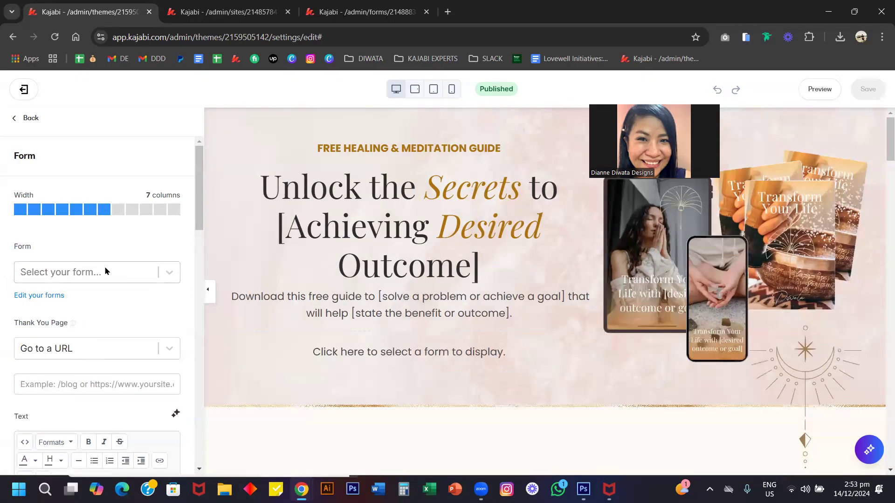
{"action": "left_click", "coordinate": [106, 271]}
{"action": "left_click", "coordinate": [56, 372]}
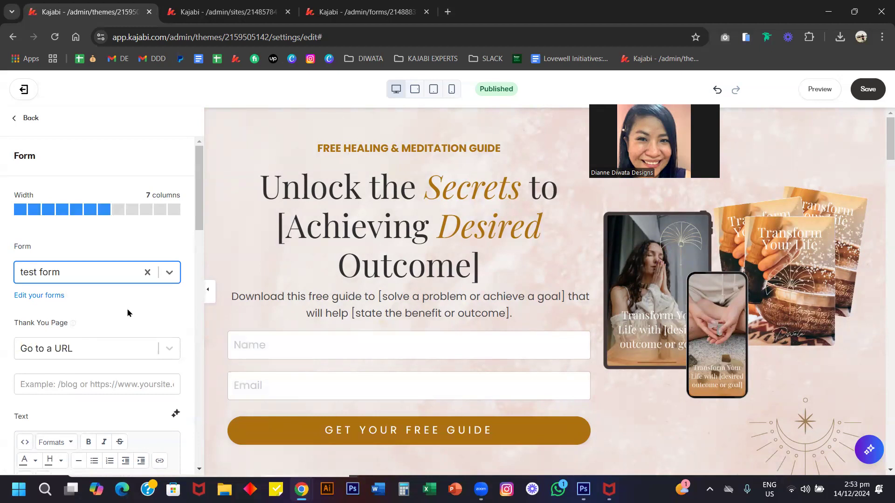
Step: Set the Form block's Thank You Page to Go to a Landing Page and look through the available landing pages without choosing one
{"action": "scroll", "coordinate": [129, 312], "scroll_direction": "down", "scroll_amount": 2}
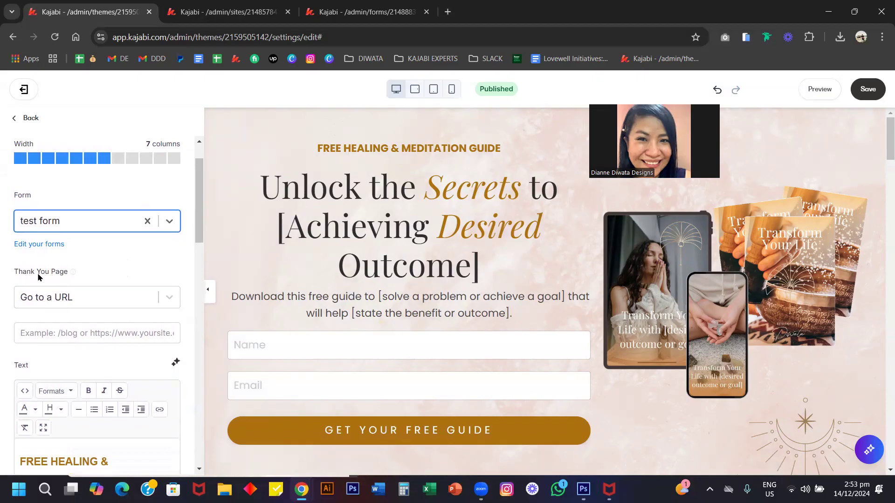
{"action": "left_click", "coordinate": [90, 302]}
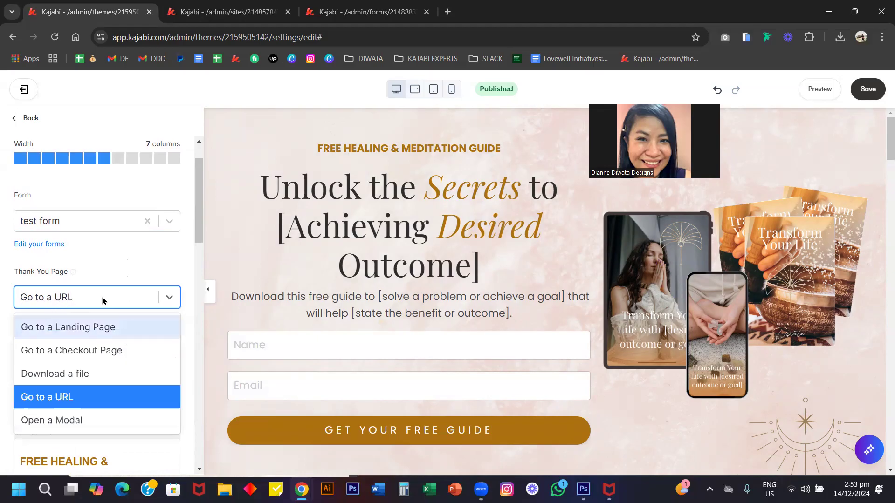
{"action": "left_click", "coordinate": [74, 329]}
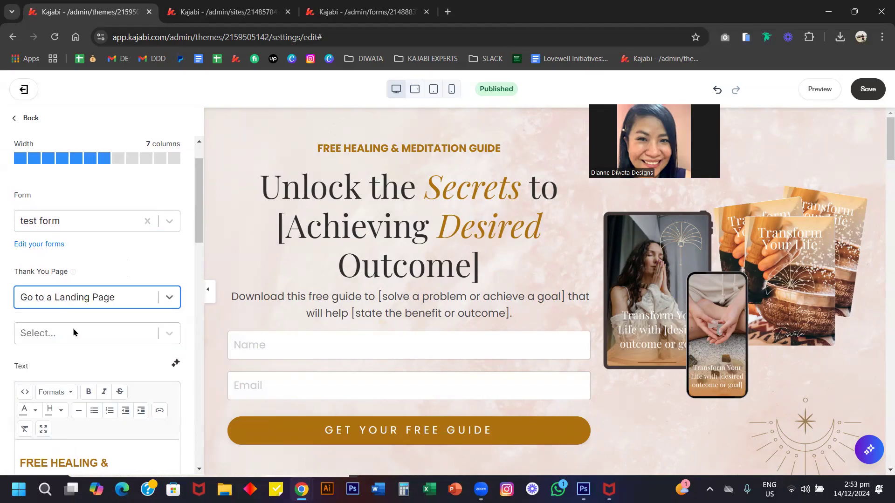
{"action": "left_click", "coordinate": [96, 332]}
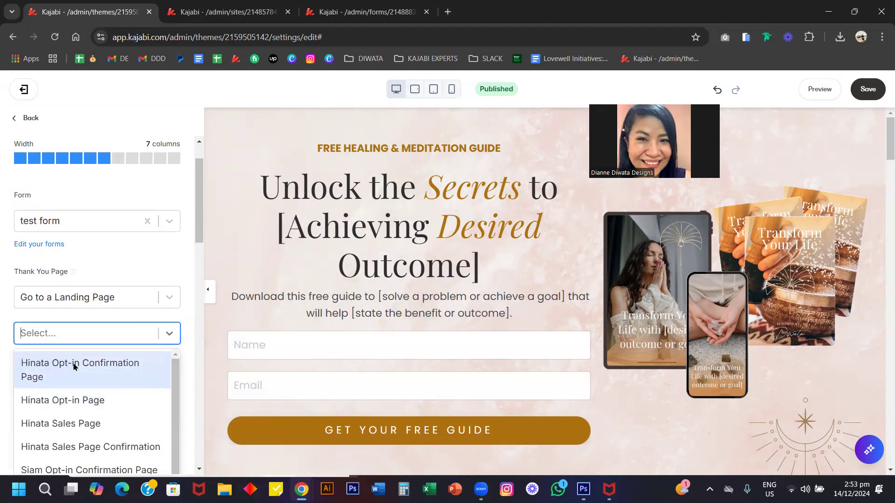
{"action": "scroll", "coordinate": [104, 401], "scroll_direction": "down", "scroll_amount": 1}
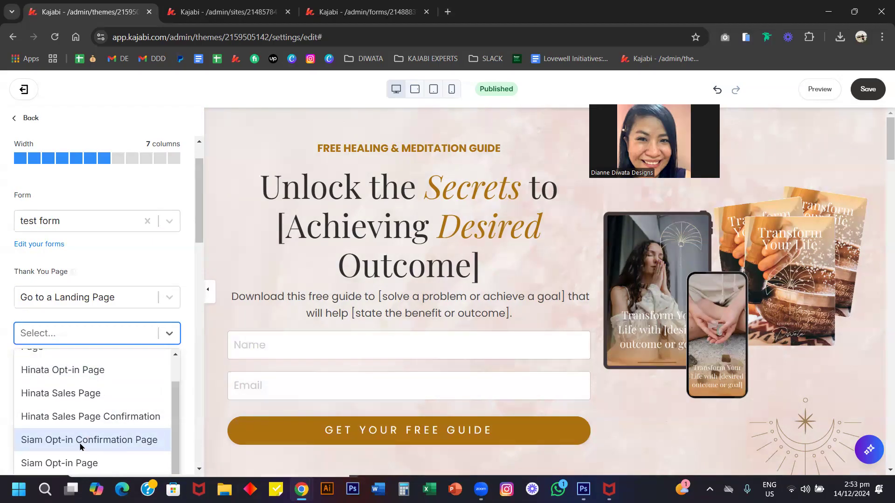
{"action": "left_click", "coordinate": [130, 262]}
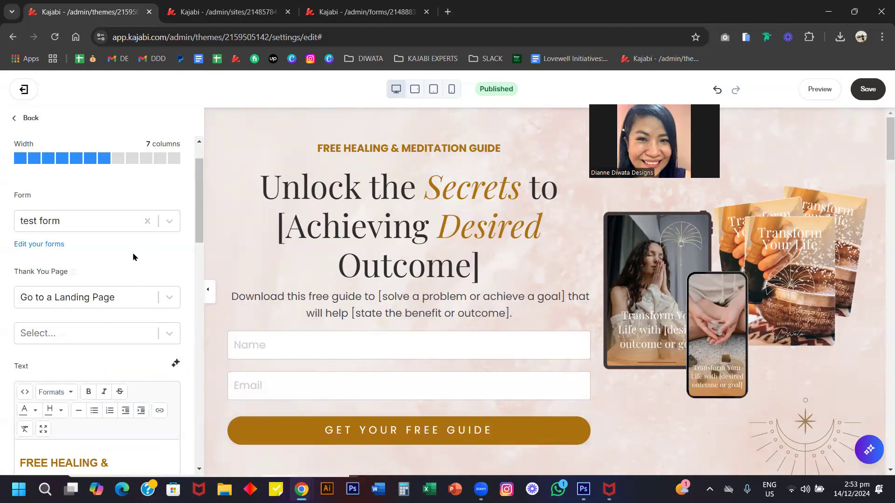
Step: Go back to the page's section list, and reopen the Hero Form's Form block at its Text settings
{"action": "left_click", "coordinate": [31, 122]}
{"action": "scroll", "coordinate": [367, 224], "scroll_direction": "down", "scroll_amount": 2}
{"action": "scroll", "coordinate": [367, 247], "scroll_direction": "up", "scroll_amount": 2}
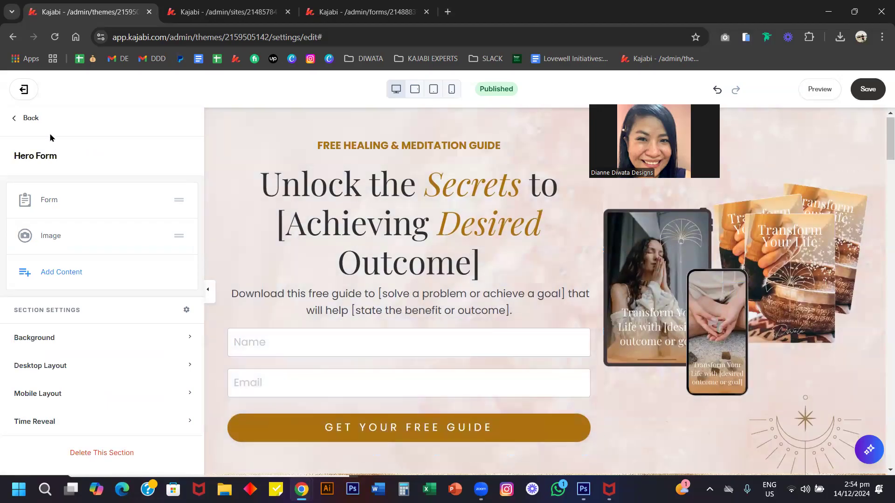
{"action": "left_click", "coordinate": [28, 120]}
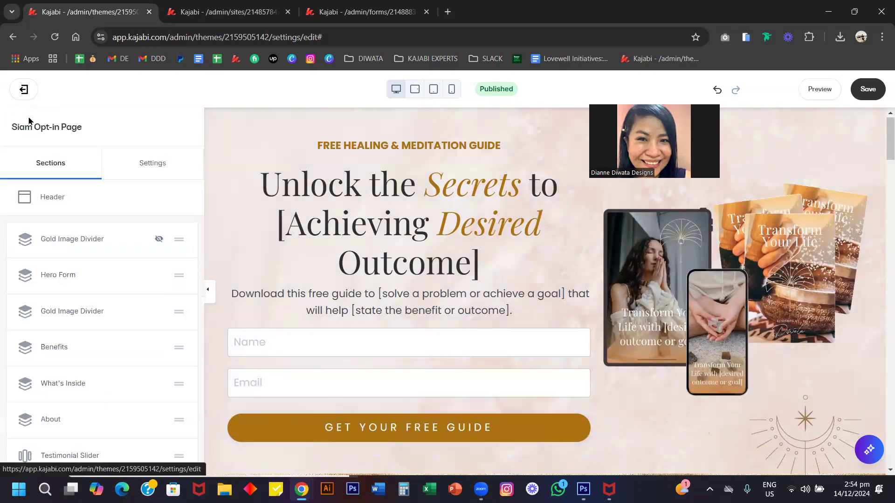
{"action": "left_click", "coordinate": [68, 281]}
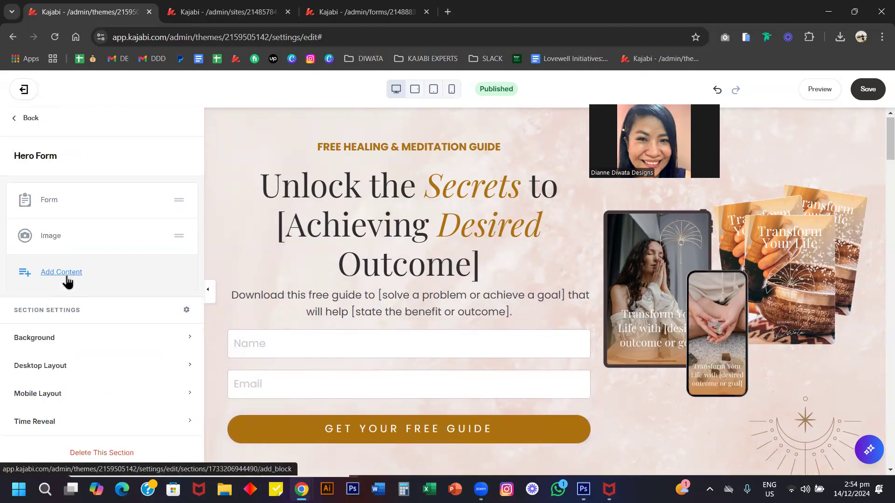
{"action": "left_click", "coordinate": [51, 205]}
{"action": "scroll", "coordinate": [106, 259], "scroll_direction": "down", "scroll_amount": 4}
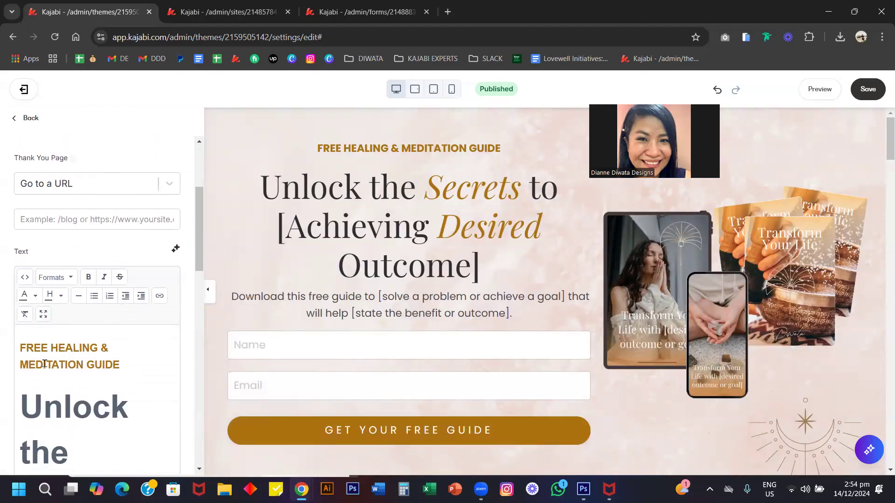
Step: Append "This is new" to the end of the Hero Form headline, editing the text directly in the page preview
{"action": "left_click", "coordinate": [29, 117]}
{"action": "left_click", "coordinate": [29, 118]}
{"action": "left_click", "coordinate": [332, 198]}
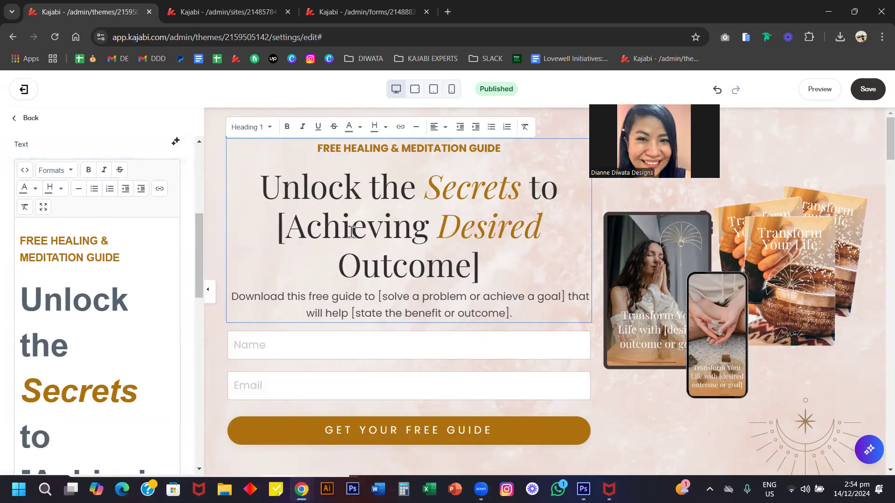
{"action": "scroll", "coordinate": [364, 245], "scroll_direction": "down", "scroll_amount": 8}
{"action": "scroll", "coordinate": [351, 235], "scroll_direction": "up", "scroll_amount": 3}
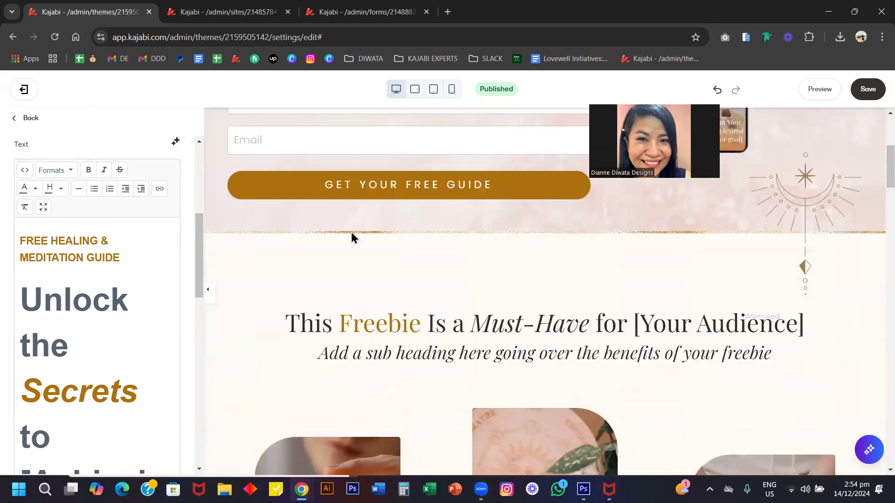
{"action": "scroll", "coordinate": [365, 229], "scroll_direction": "up", "scroll_amount": 2}
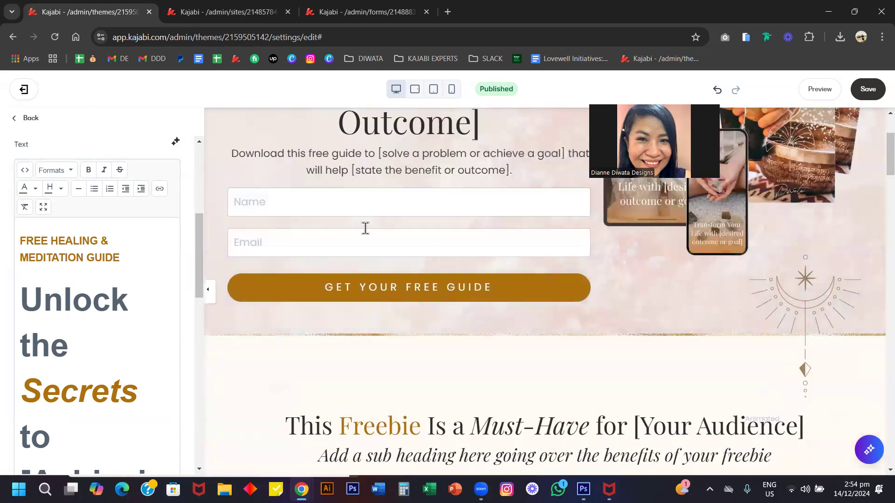
{"action": "scroll", "coordinate": [365, 228], "scroll_direction": "up", "scroll_amount": 3}
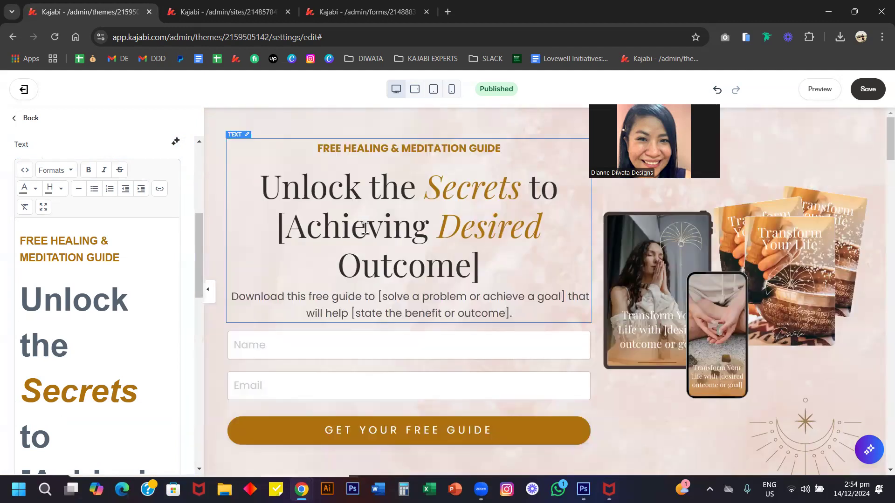
{"action": "double_click", "coordinate": [316, 196]}
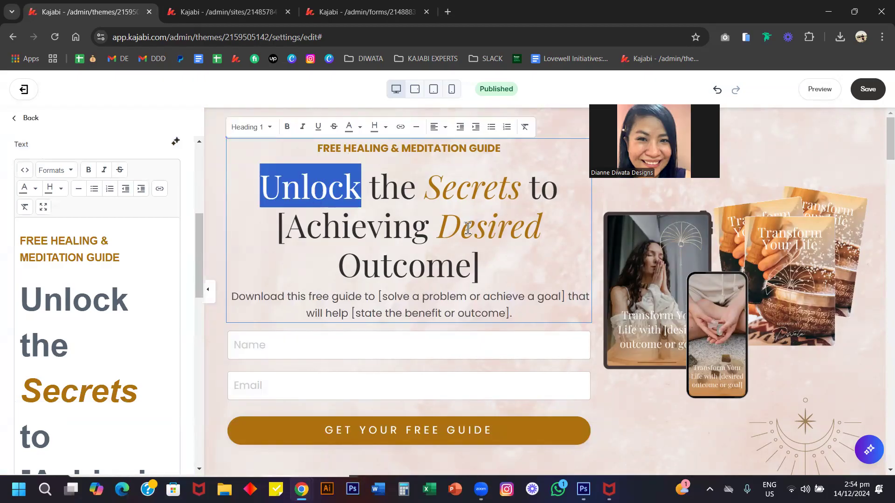
{"action": "left_click", "coordinate": [493, 274]}
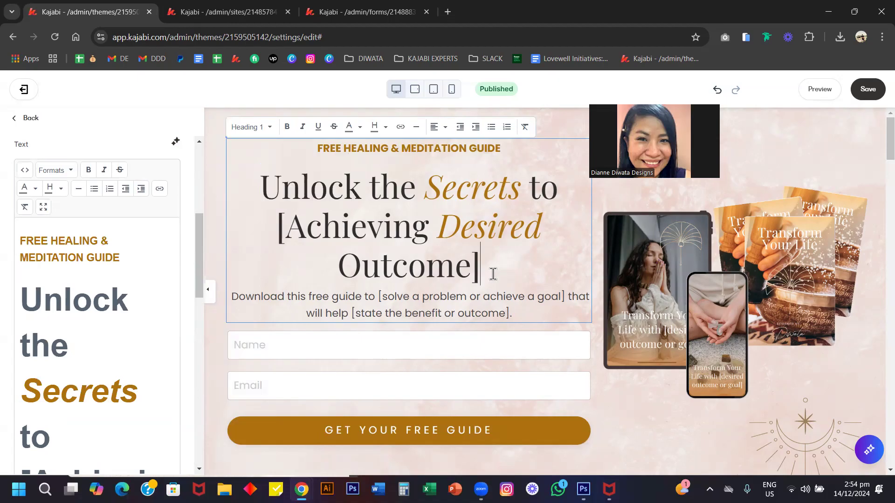
{"action": "type", "text": "This n"}
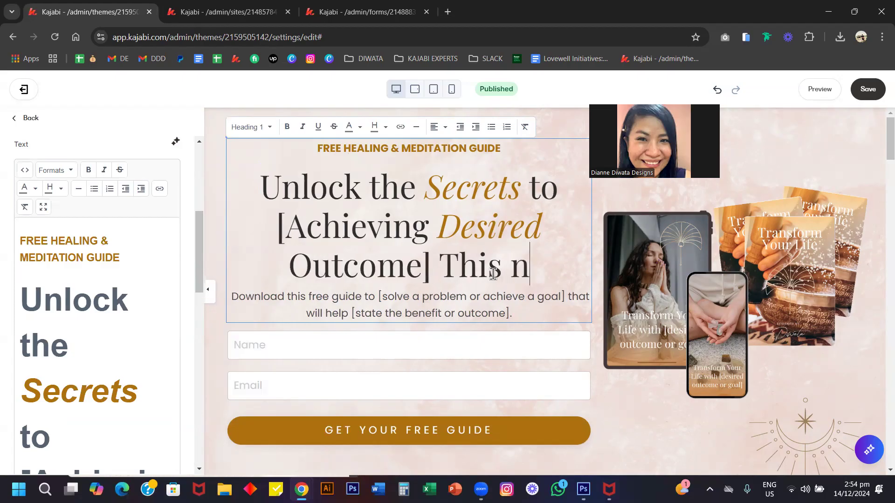
{"action": "key", "text": "BackSpace"}
{"action": "type", "text": "is new"}
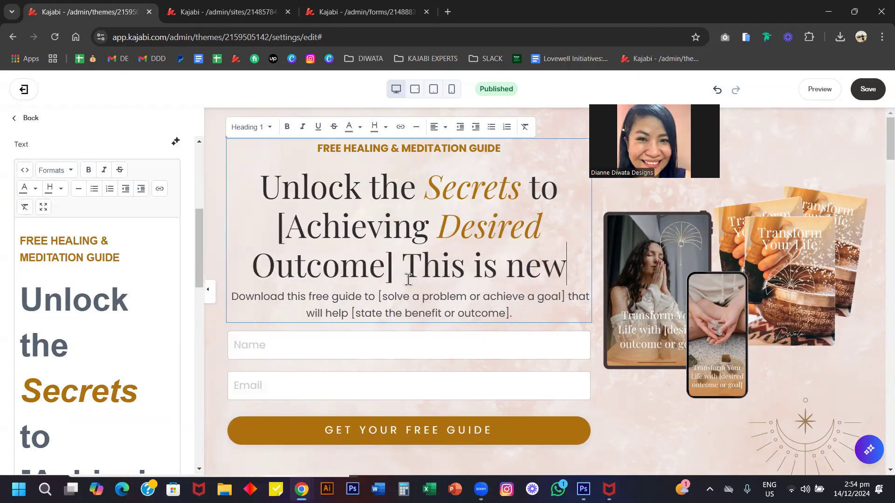
{"action": "scroll", "coordinate": [104, 366], "scroll_direction": "down", "scroll_amount": 7}
{"action": "scroll", "coordinate": [105, 366], "scroll_direction": "up", "scroll_amount": 2}
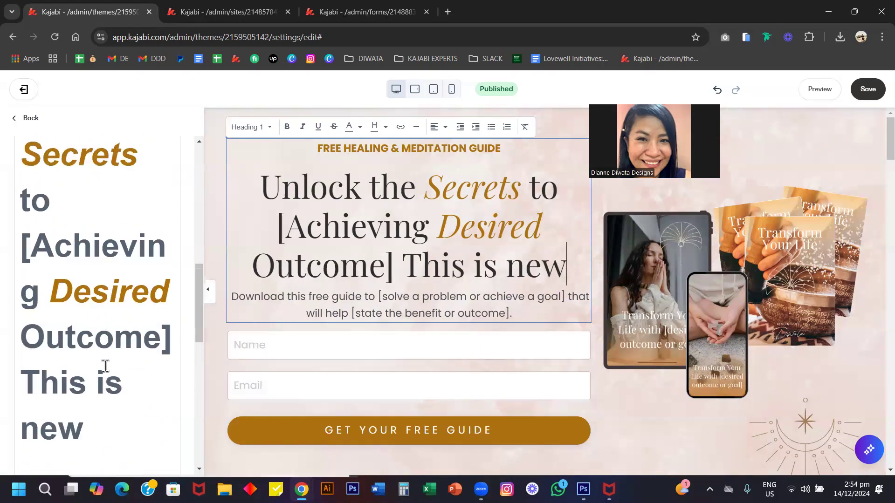
Step: Undo the words added to the headline and enter "This is new" again after "Outcome]" in the Form block's Text editor
{"action": "left_click", "coordinate": [390, 236]}
{"action": "key", "text": "ctrl+z"}
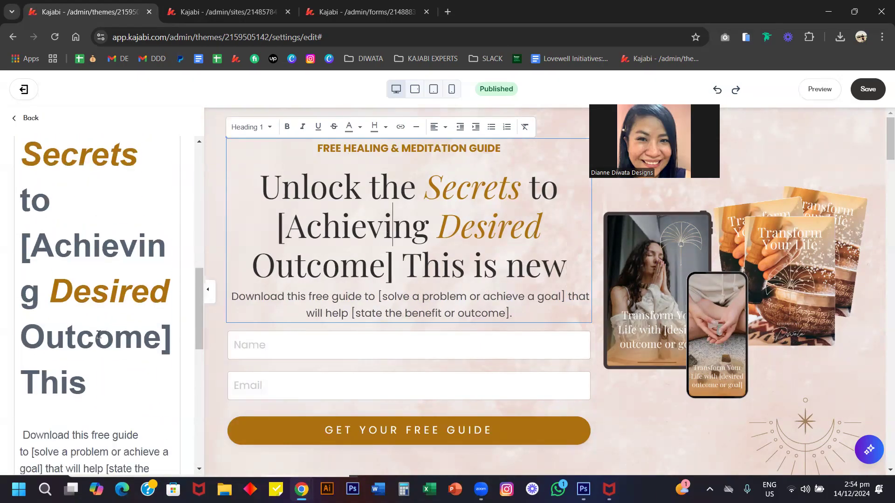
{"action": "key", "text": "ctrl+z"}
{"action": "key", "text": "ctrl+z"}
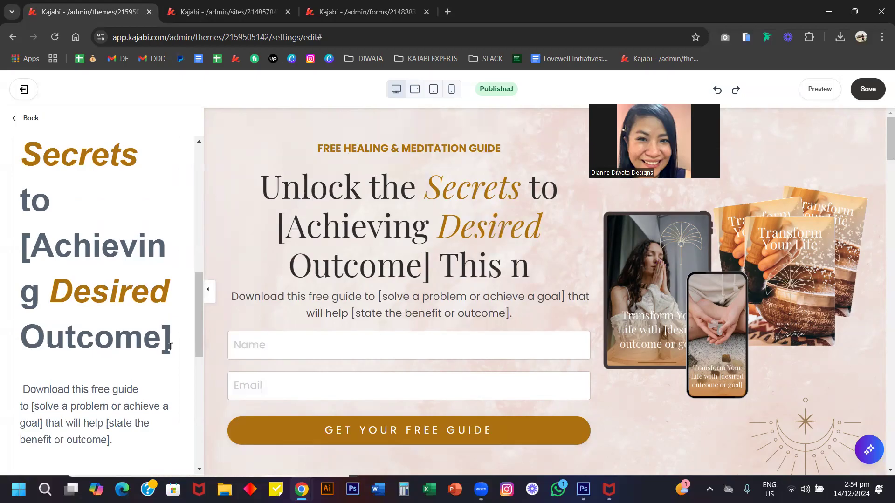
{"action": "type", "text": "This is new"}
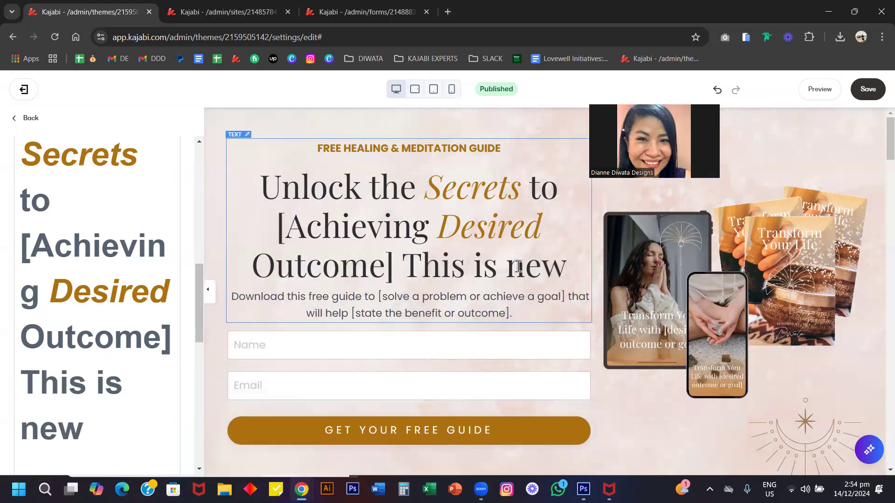
Step: View the Form block's text in the fullscreen editor and return to the normal editing view
{"action": "scroll", "coordinate": [74, 299], "scroll_direction": "up", "scroll_amount": 5}
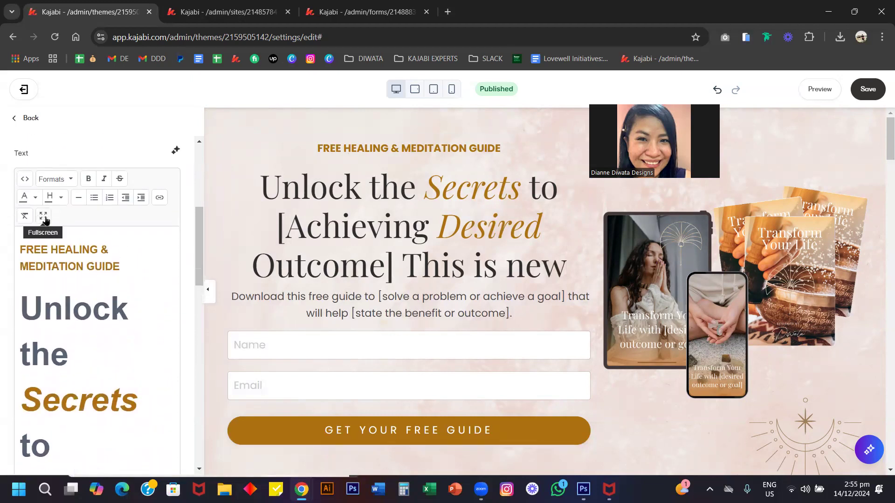
{"action": "left_click", "coordinate": [43, 216]}
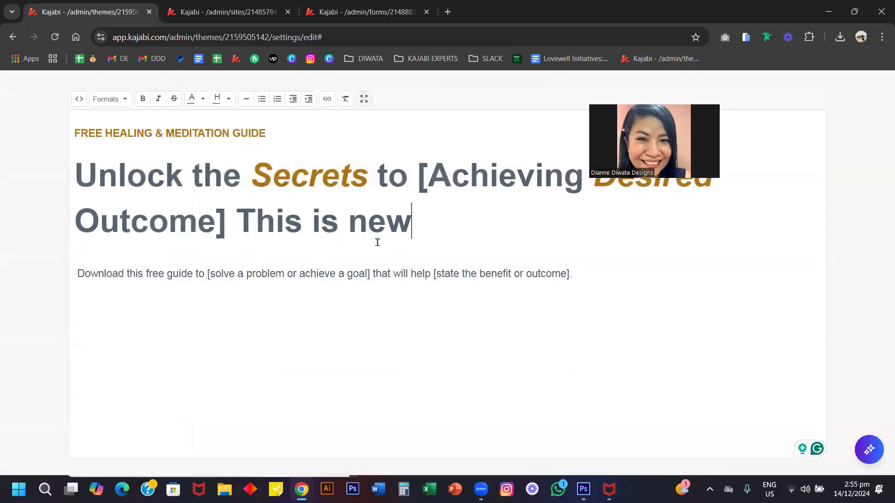
{"action": "left_click", "coordinate": [364, 99]}
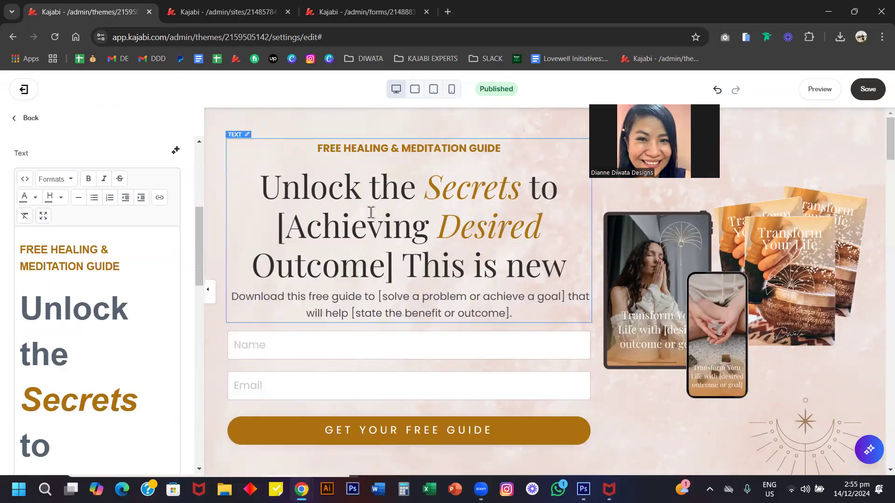
Step: Delete the bracketed phrase "[Achieving Desired Outcome]" from the Hero Form headline in the page preview
{"action": "left_click_drag", "start_coordinate": [260, 186], "coordinate": [426, 215]}
{"action": "left_click", "coordinate": [425, 215]}
{"action": "left_click_drag", "start_coordinate": [401, 274], "coordinate": [280, 227]}
{"action": "key", "text": "BackSpace"}
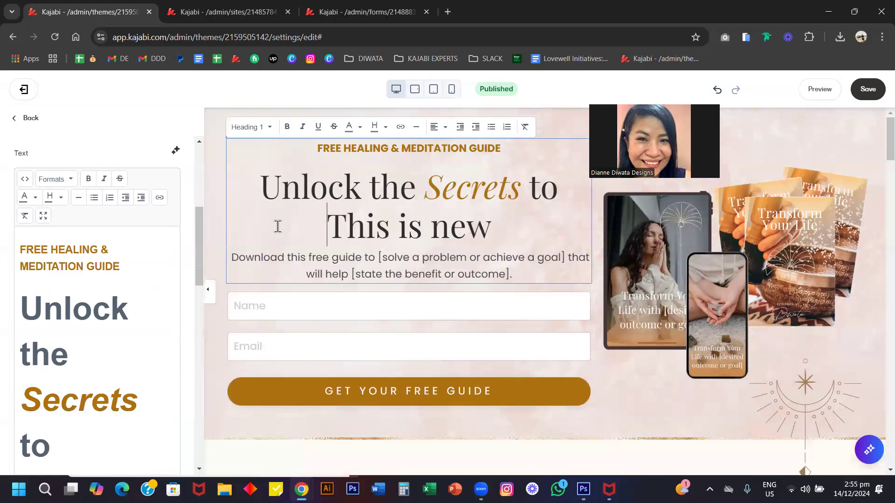
Step: Look through the paragraph and heading styles available for "This is new" without choosing a different one
{"action": "left_click_drag", "start_coordinate": [497, 235], "coordinate": [320, 226]}
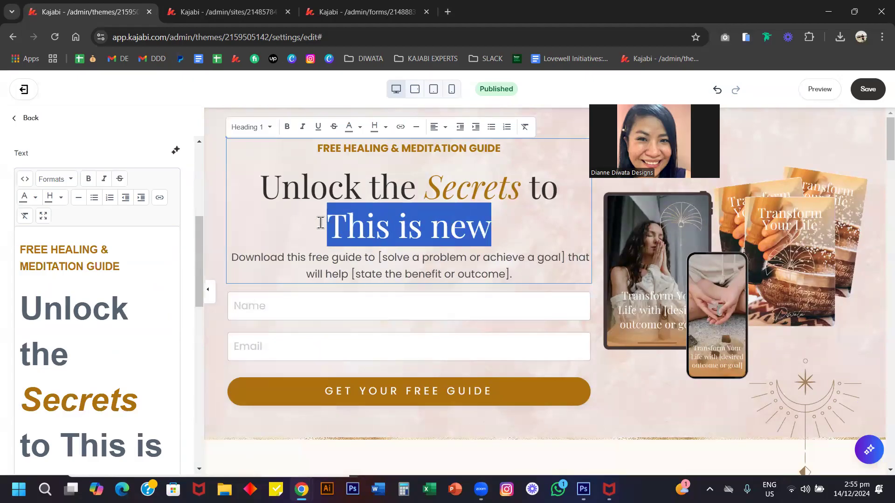
{"action": "left_click", "coordinate": [258, 131]}
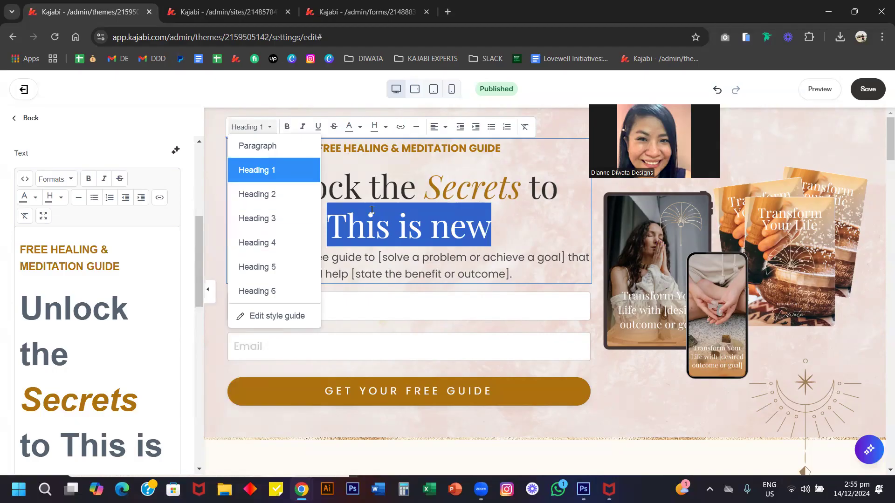
{"action": "left_click", "coordinate": [408, 197]}
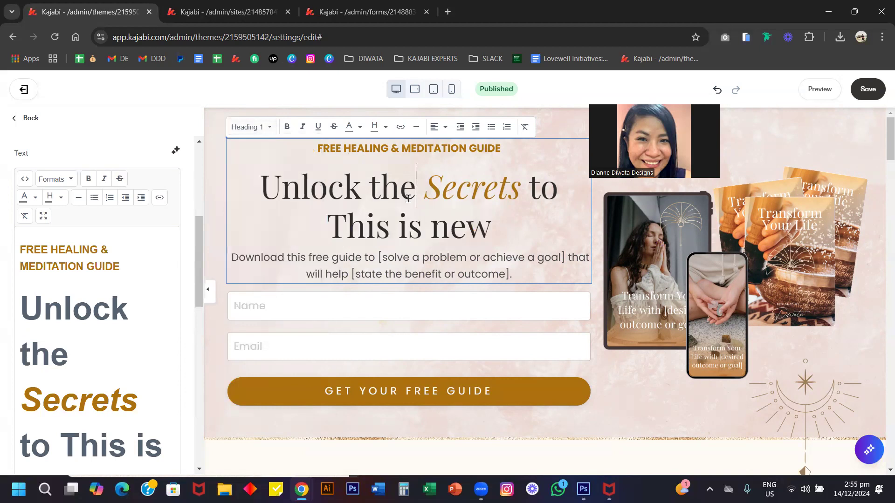
Step: Change the text color of "is new" in the Hero Form headline to the orange-brown swatch
{"action": "left_click", "coordinate": [456, 232]}
{"action": "double_click", "coordinate": [458, 232]}
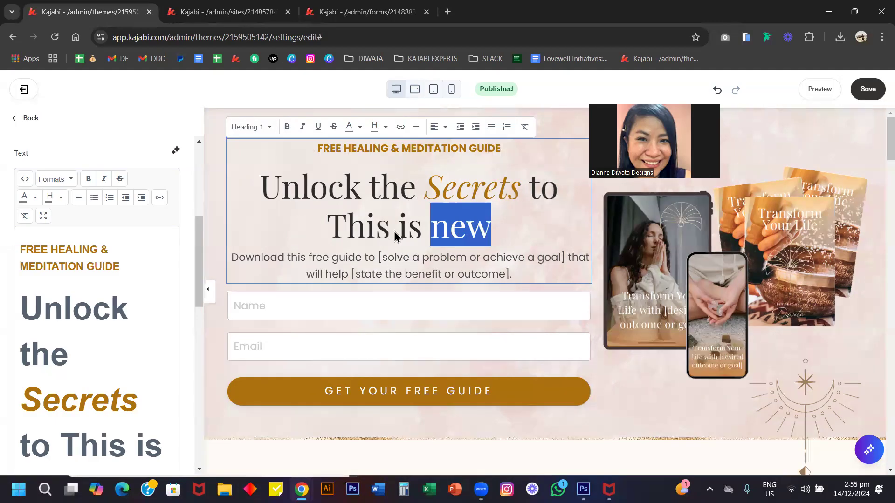
{"action": "left_click_drag", "start_coordinate": [395, 237], "coordinate": [496, 235]}
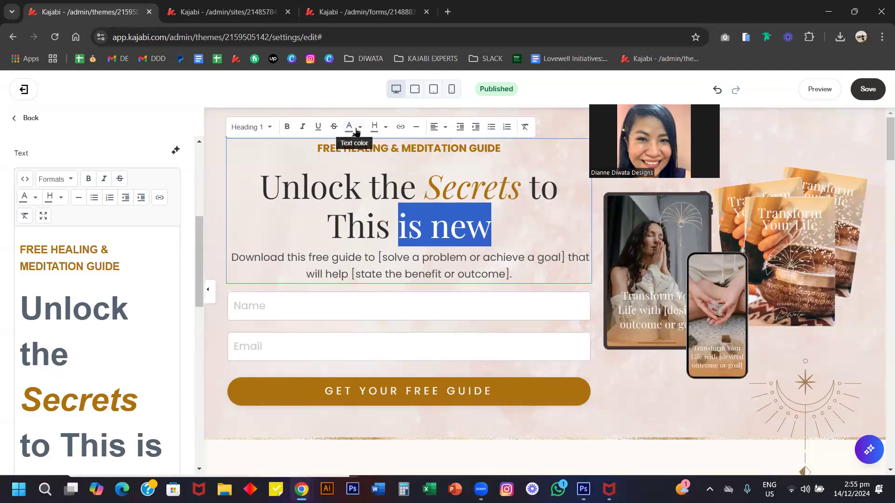
{"action": "left_click", "coordinate": [360, 128]}
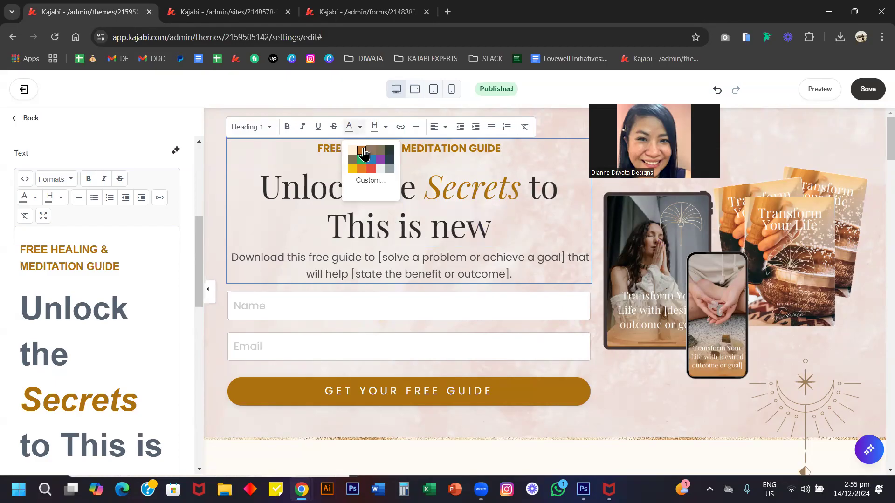
{"action": "left_click", "coordinate": [363, 147]}
{"action": "left_click", "coordinate": [430, 226]}
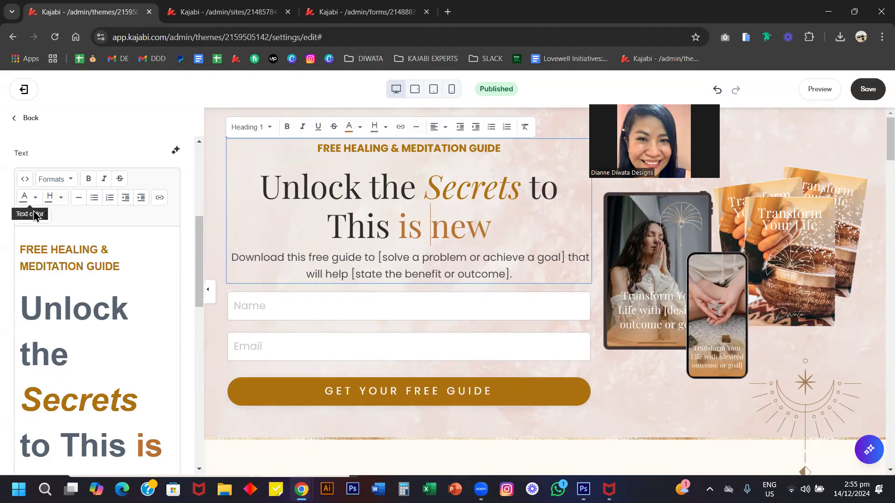
Step: Undo the recoloring of "is new" and the deletion of "[Achieving Desired Outcome]" in the Hero Form headline
{"action": "scroll", "coordinate": [112, 331], "scroll_direction": "up", "scroll_amount": 1}
{"action": "scroll", "coordinate": [108, 377], "scroll_direction": "down", "scroll_amount": 1}
{"action": "scroll", "coordinate": [109, 379], "scroll_direction": "down", "scroll_amount": 1}
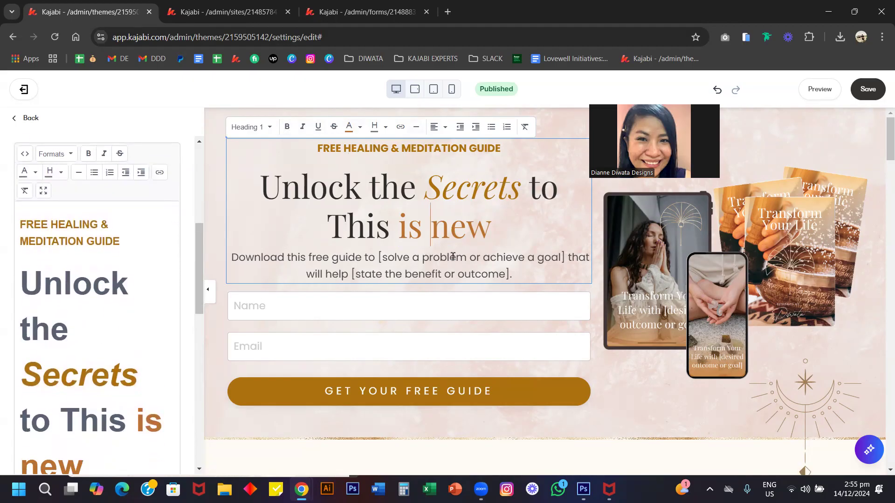
{"action": "key", "text": "ctrl+z"}
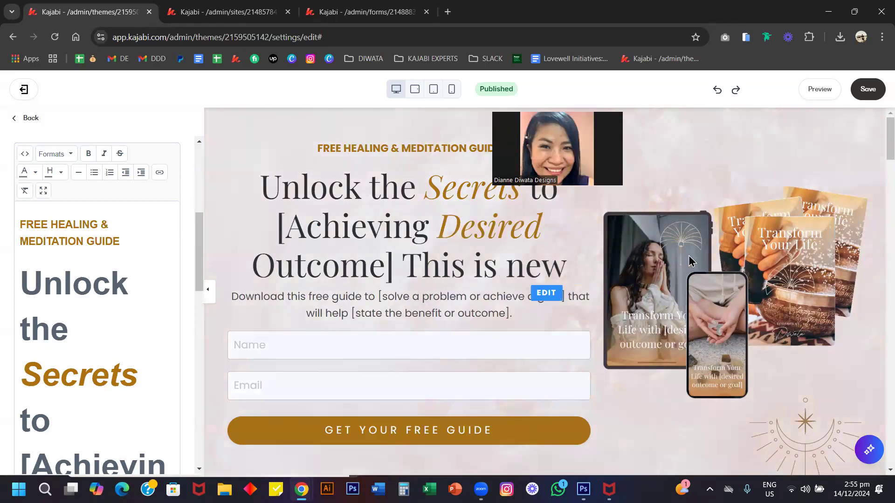
Step: Open the Hero Form's Image block settings and view the new-file upload options for its image without uploading anything
{"action": "left_click", "coordinate": [24, 122]}
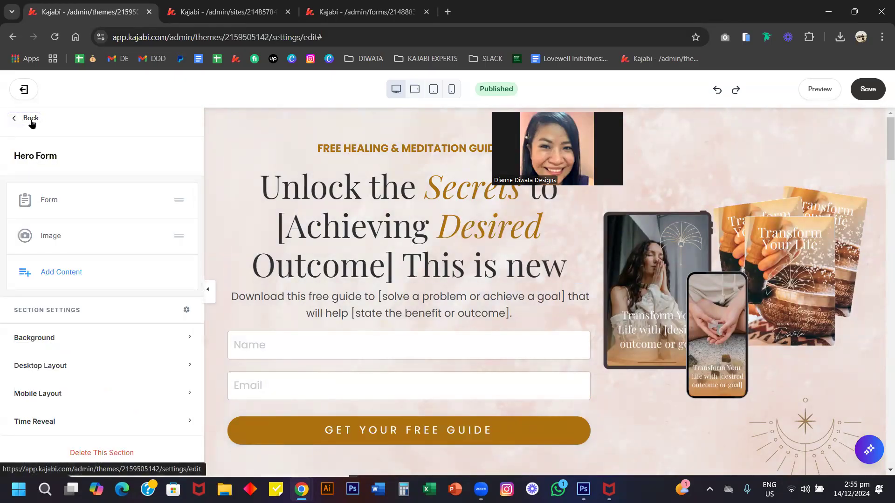
{"action": "left_click", "coordinate": [28, 120]}
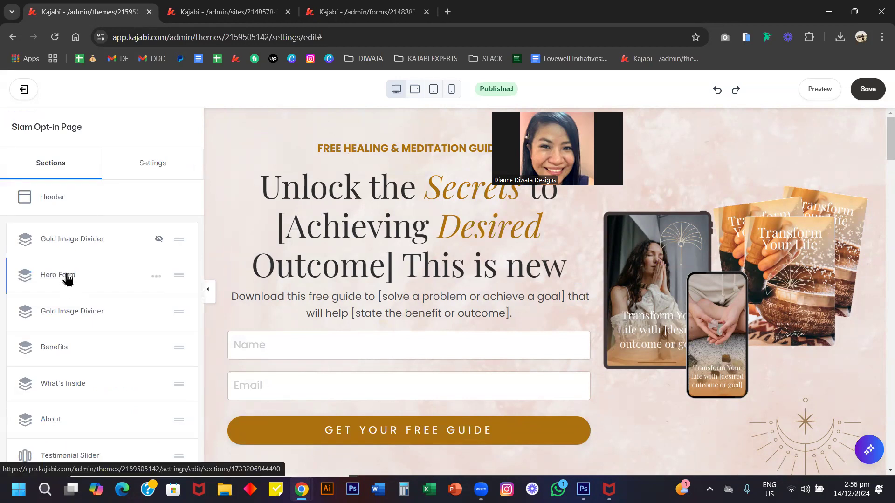
{"action": "left_click", "coordinate": [700, 289]}
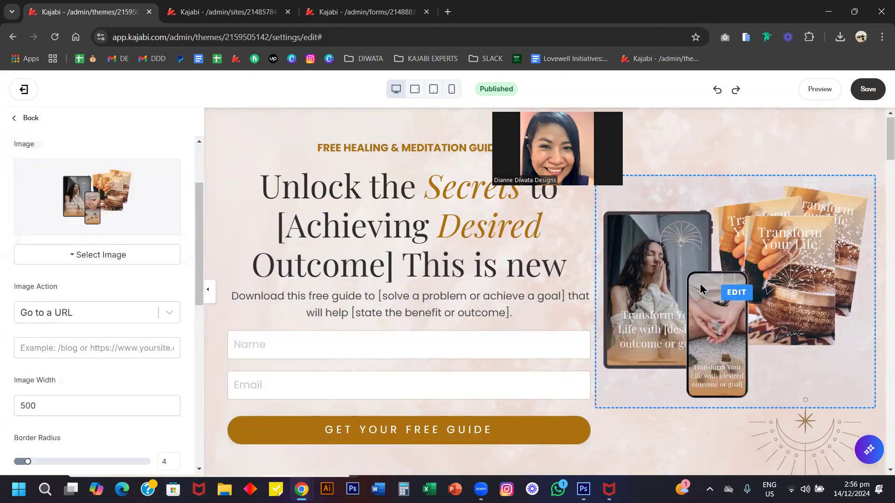
{"action": "left_click", "coordinate": [100, 256]}
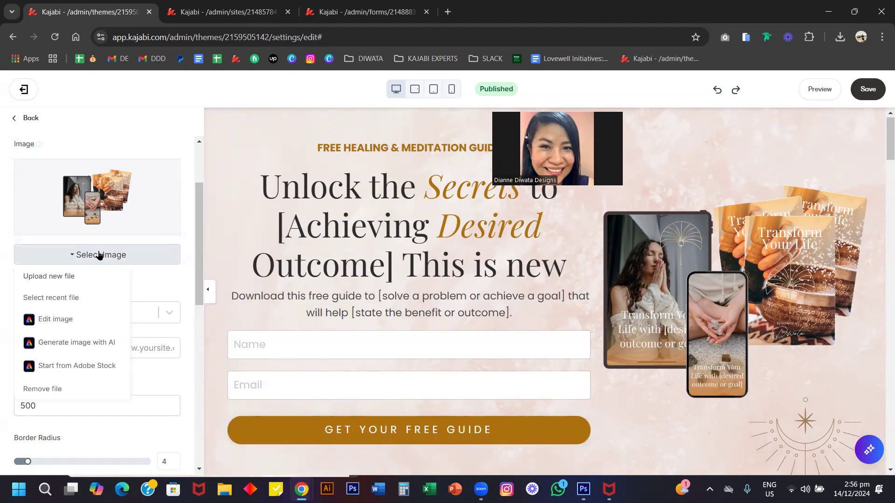
{"action": "left_click", "coordinate": [89, 277]}
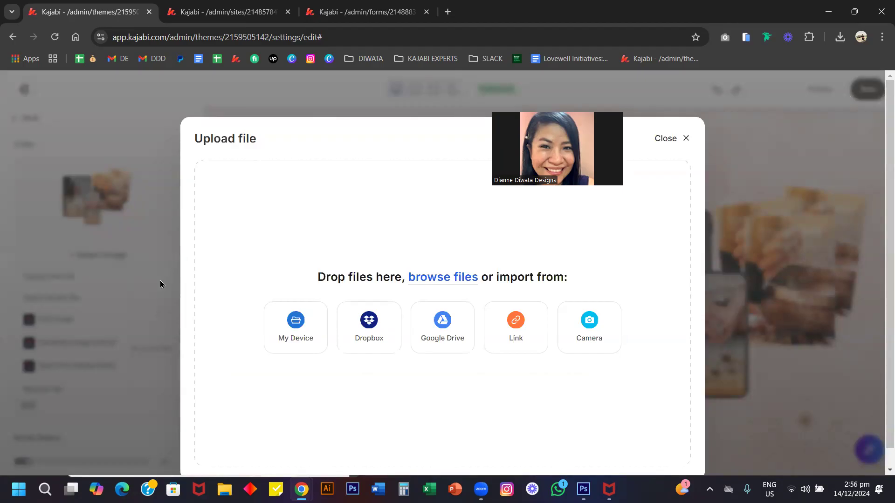
{"action": "left_click", "coordinate": [669, 138]}
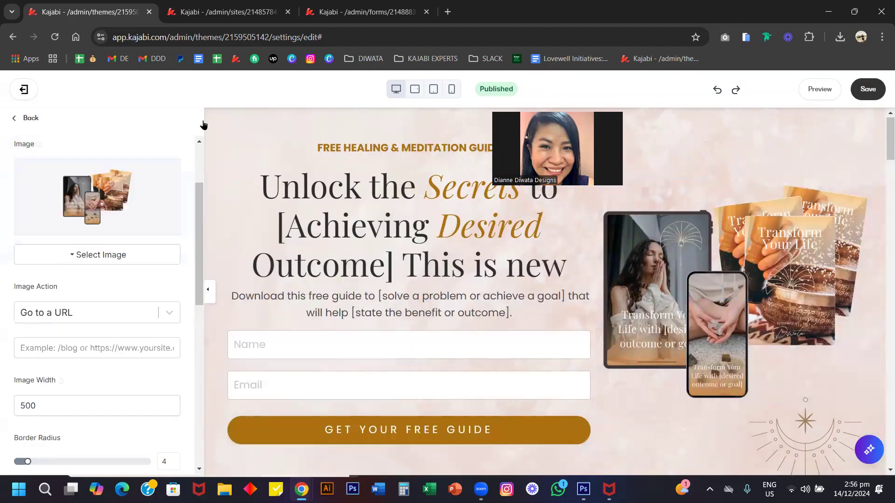
Step: Go back to the Hero Form section, review its Time Reveal settings, and open its Background settings
{"action": "left_click", "coordinate": [30, 119]}
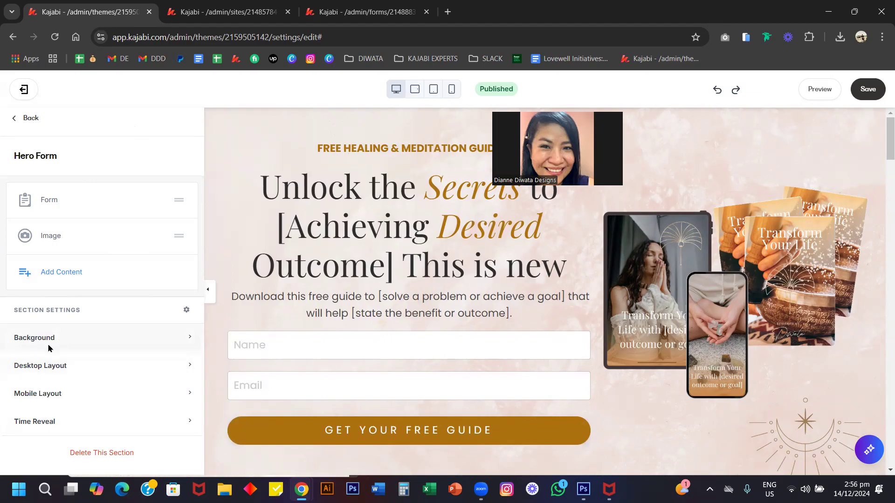
{"action": "left_click", "coordinate": [117, 421]}
{"action": "scroll", "coordinate": [105, 400], "scroll_direction": "down", "scroll_amount": 5}
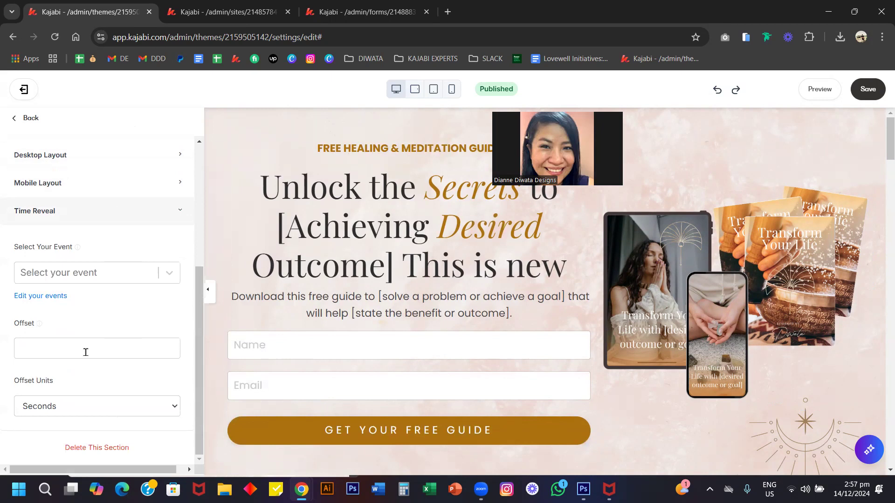
{"action": "scroll", "coordinate": [154, 312], "scroll_direction": "up", "scroll_amount": 3}
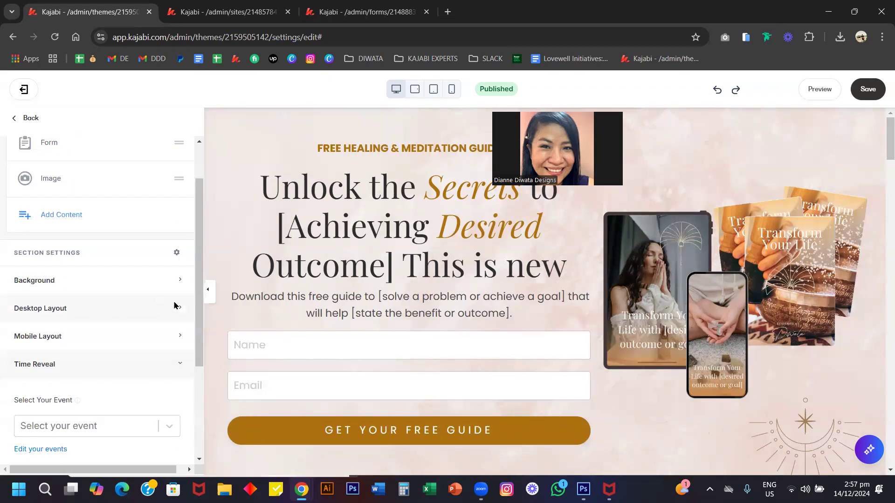
{"action": "left_click", "coordinate": [81, 282]}
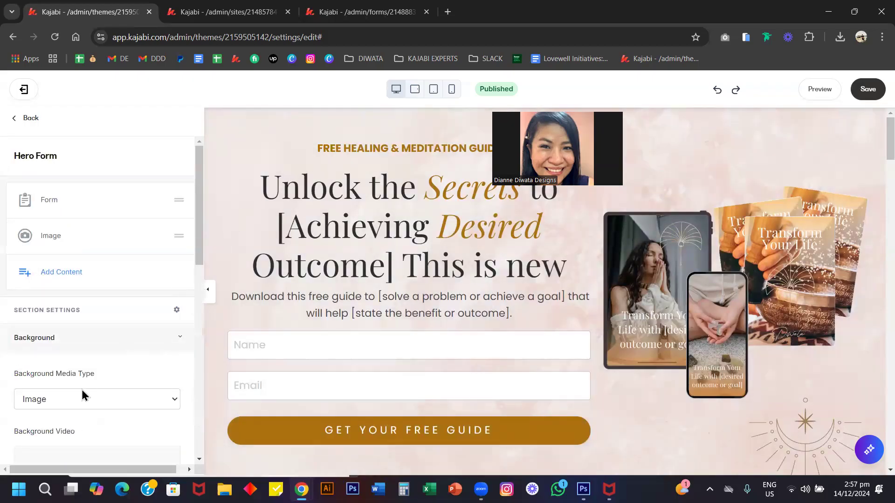
Step: Examine the Hero Form's Background settings, including the media type options, the Background Image size guidance, image position and fixed background option
{"action": "scroll", "coordinate": [82, 392], "scroll_direction": "down", "scroll_amount": 3}
{"action": "left_click", "coordinate": [112, 237]}
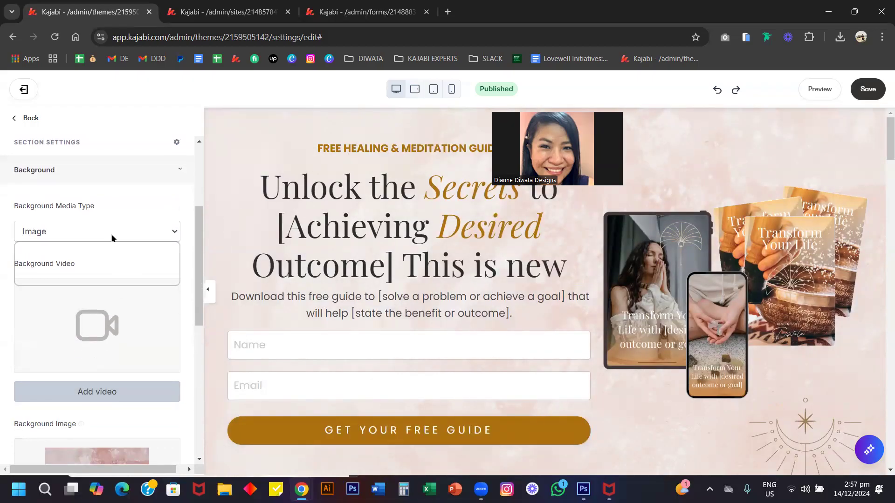
{"action": "left_click", "coordinate": [90, 261]}
{"action": "scroll", "coordinate": [90, 262], "scroll_direction": "down", "scroll_amount": 4}
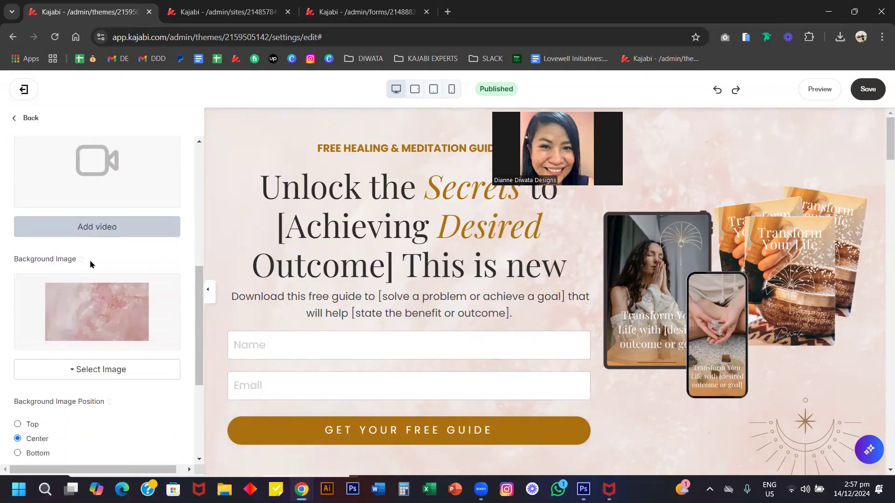
{"action": "mouse_move", "coordinate": [80, 186]}
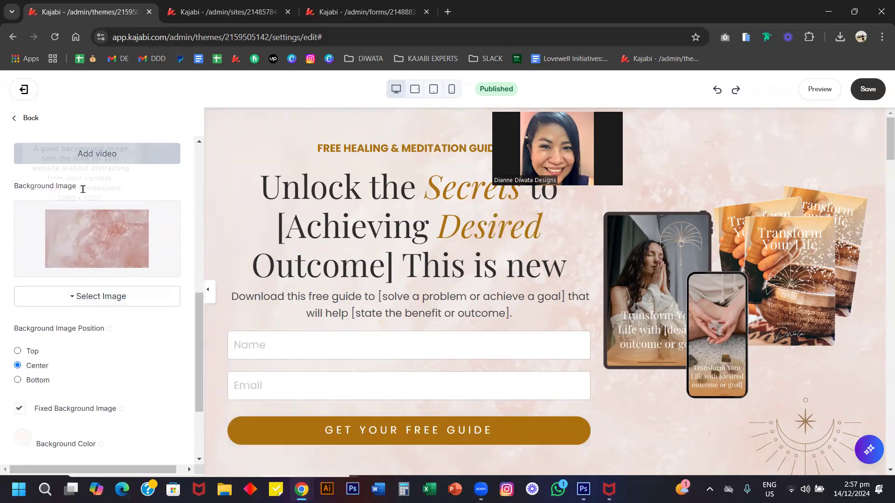
{"action": "scroll", "coordinate": [96, 258], "scroll_direction": "down", "scroll_amount": 1}
{"action": "mouse_move", "coordinate": [81, 161]}
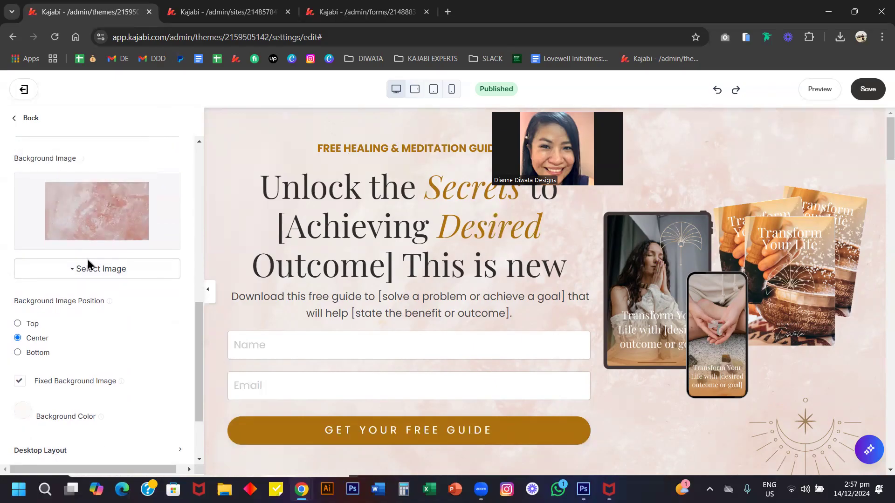
{"action": "scroll", "coordinate": [88, 264], "scroll_direction": "up", "scroll_amount": 3}
{"action": "mouse_move", "coordinate": [82, 303]}
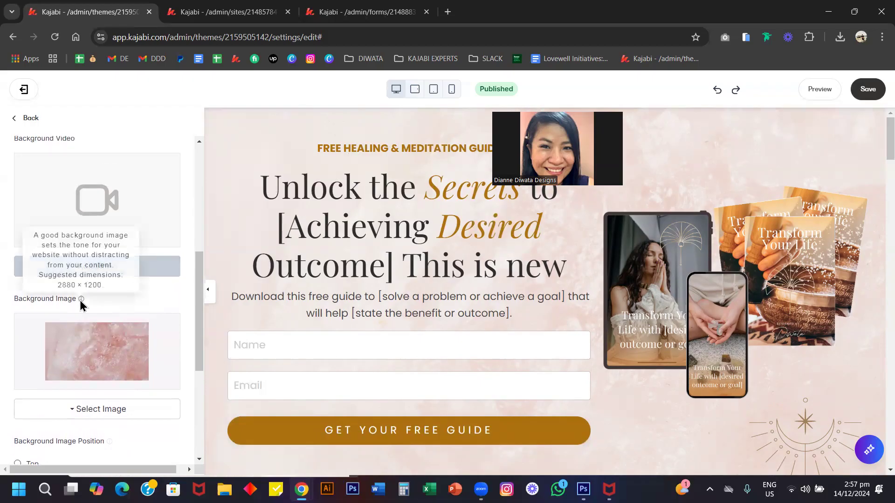
{"action": "scroll", "coordinate": [151, 303], "scroll_direction": "down", "scroll_amount": 4}
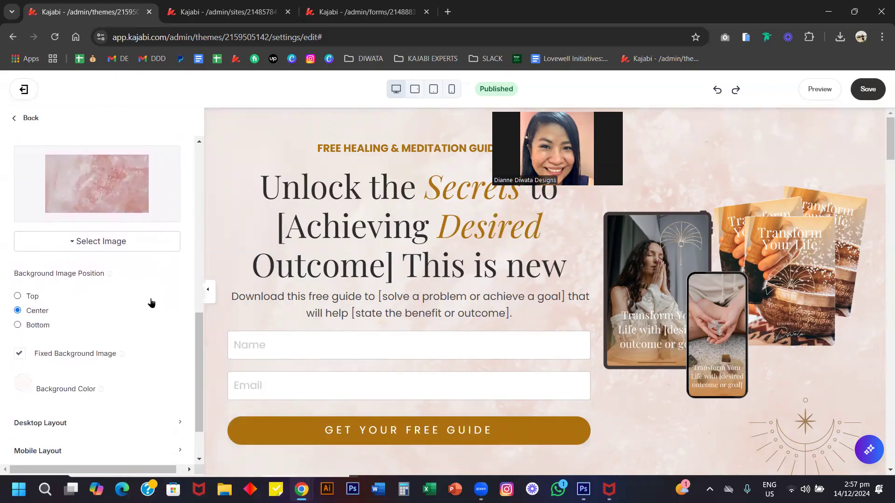
Step: View the Background Color picker and its swatches for the Hero Form section, and close it without choosing a color
{"action": "left_click", "coordinate": [25, 385]}
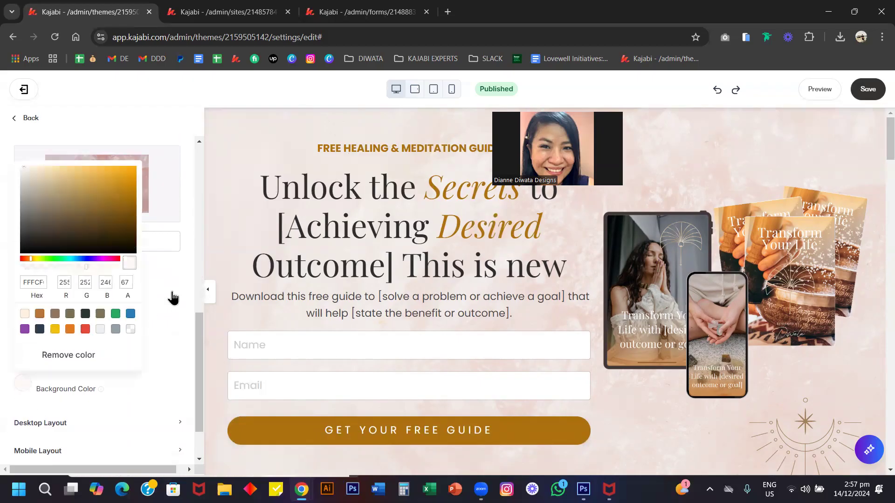
{"action": "left_click", "coordinate": [172, 297]}
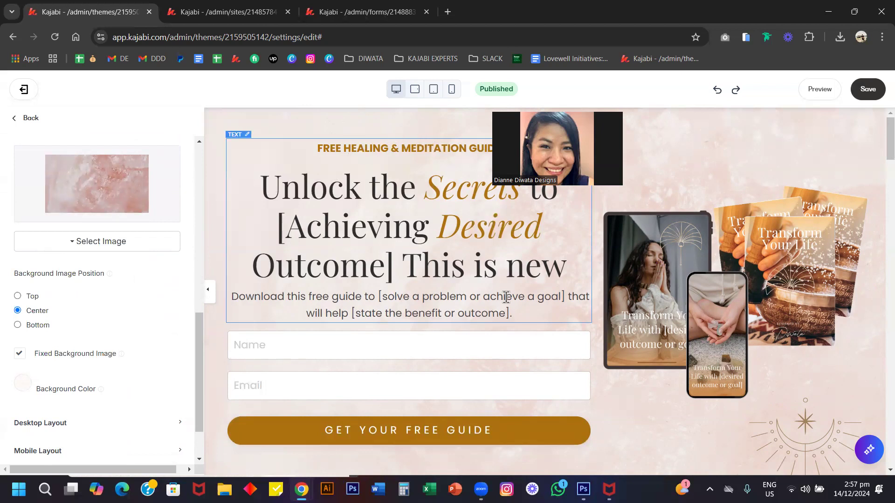
{"action": "left_click", "coordinate": [25, 385]}
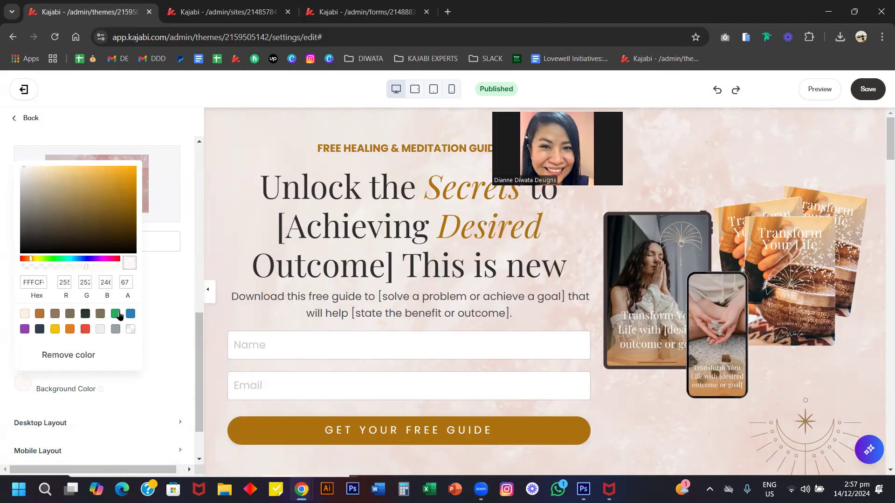
{"action": "left_click", "coordinate": [167, 290]}
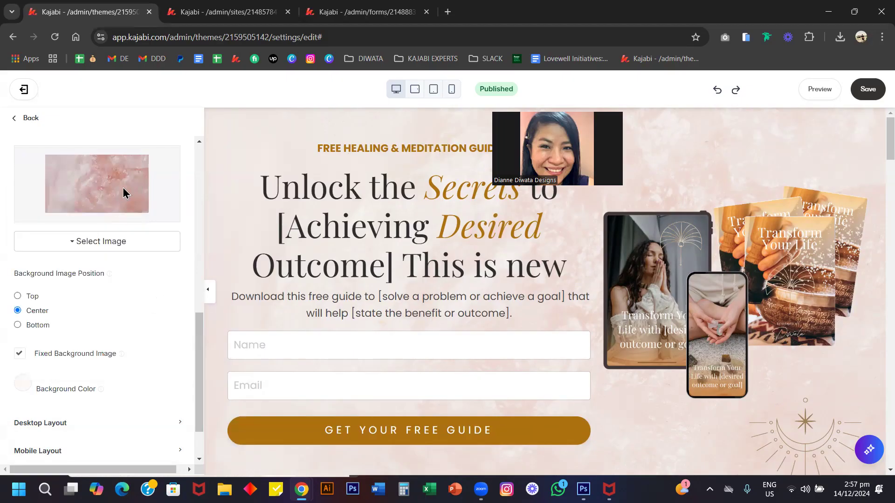
Step: Try the green #27ae60 swatch at reduced opacity as the Hero Form's background color, and undo the change
{"action": "left_click", "coordinate": [23, 384]}
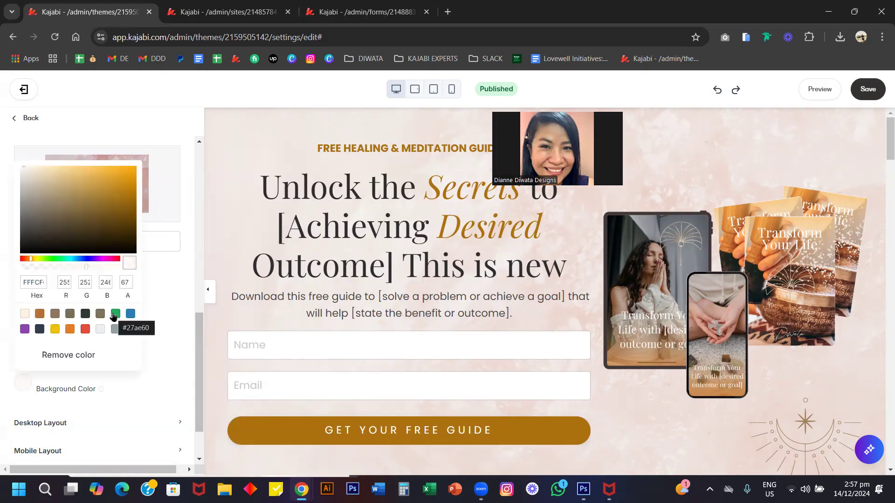
{"action": "left_click", "coordinate": [113, 317]}
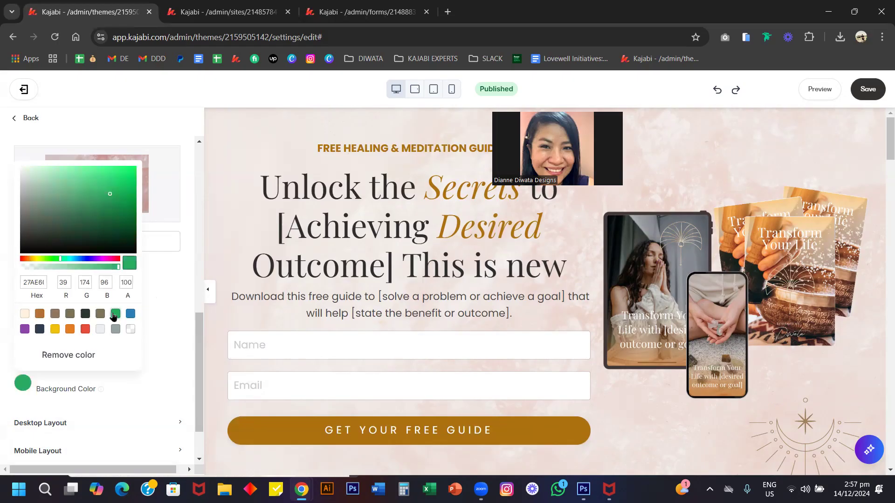
{"action": "left_click", "coordinate": [82, 268]}
{"action": "left_click", "coordinate": [183, 286]}
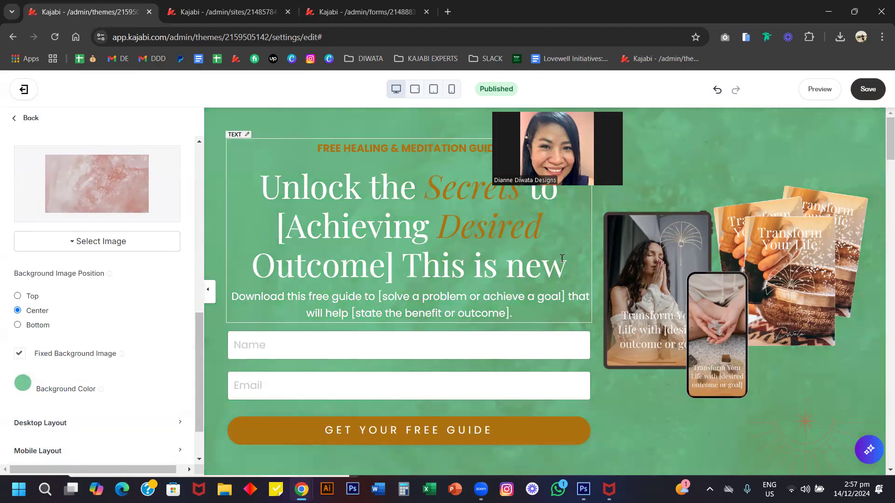
{"action": "key", "text": "ctrl+z"}
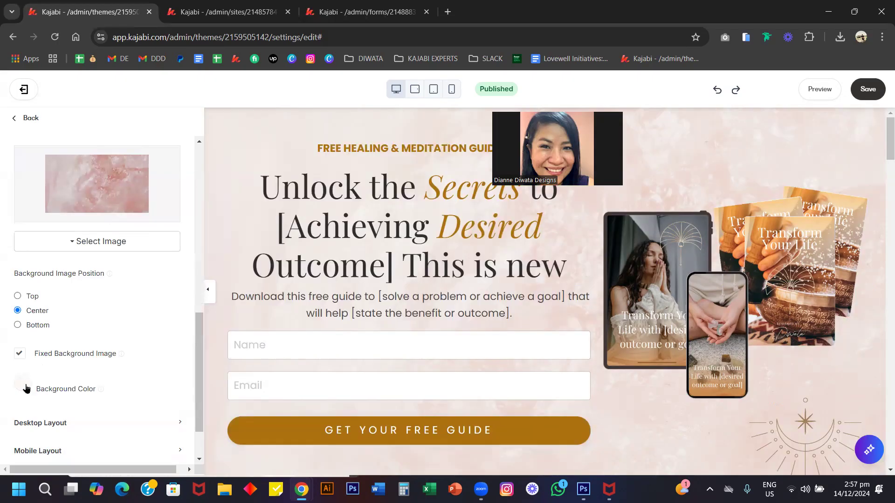
Step: Close the Background Color picker unchanged and switch the Hero Form's Background Media Type from Image to a plain color background
{"action": "left_click", "coordinate": [24, 386]}
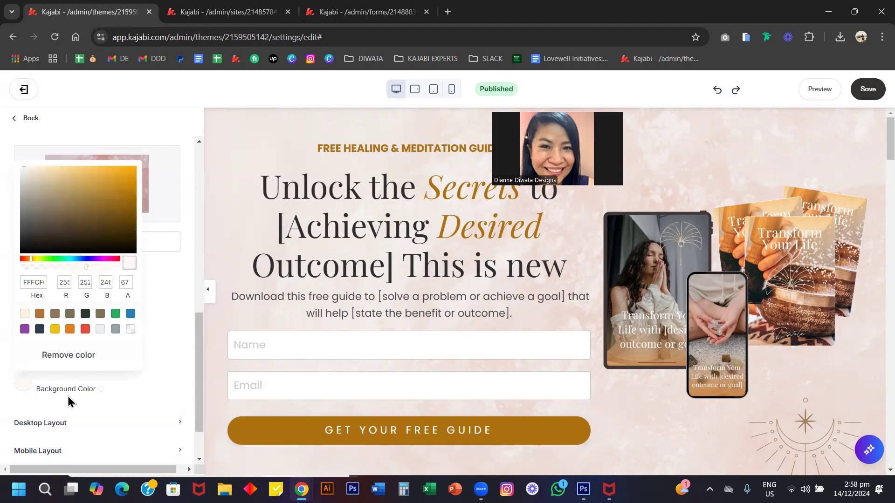
{"action": "left_click", "coordinate": [164, 325]}
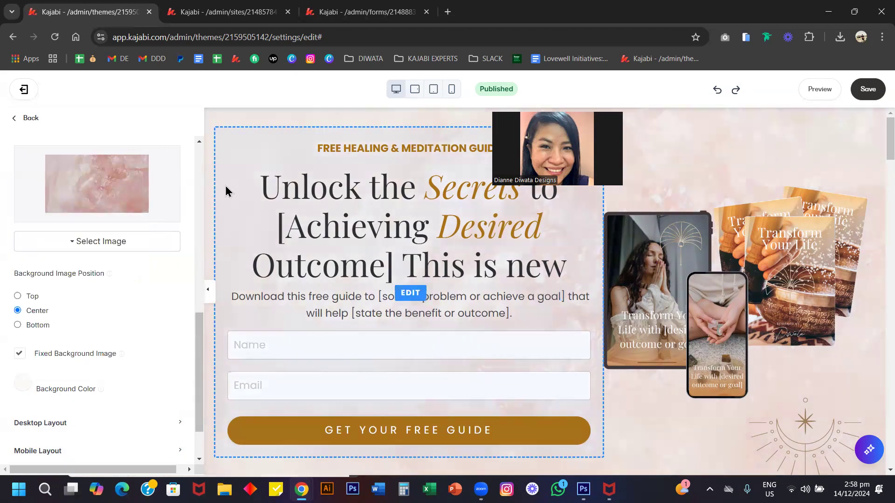
{"action": "scroll", "coordinate": [68, 275], "scroll_direction": "up", "scroll_amount": 5}
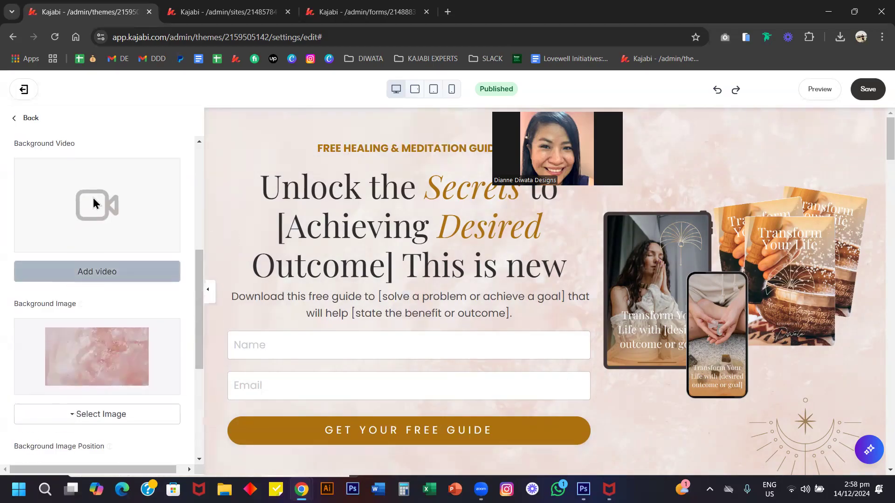
{"action": "left_click", "coordinate": [45, 169]}
{"action": "left_click", "coordinate": [36, 186]}
{"action": "scroll", "coordinate": [82, 254], "scroll_direction": "down", "scroll_amount": 5}
{"action": "scroll", "coordinate": [82, 253], "scroll_direction": "down", "scroll_amount": 2}
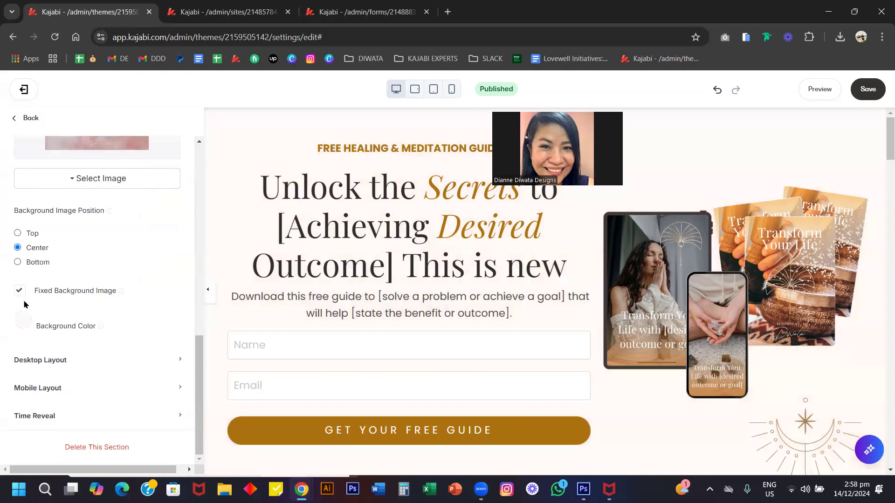
Step: Try the orange-brown and olive-brown swatches as the Hero Form's background color, and check the result in the page preview
{"action": "left_click", "coordinate": [27, 321]}
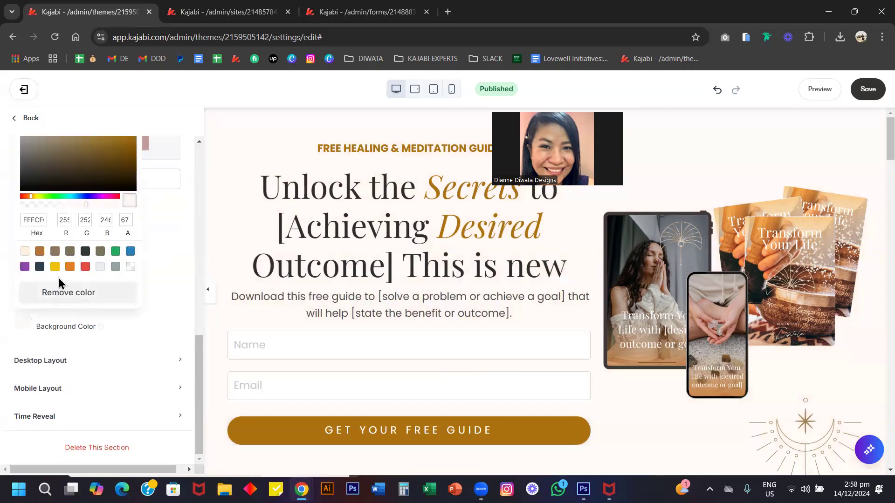
{"action": "left_click", "coordinate": [40, 256]}
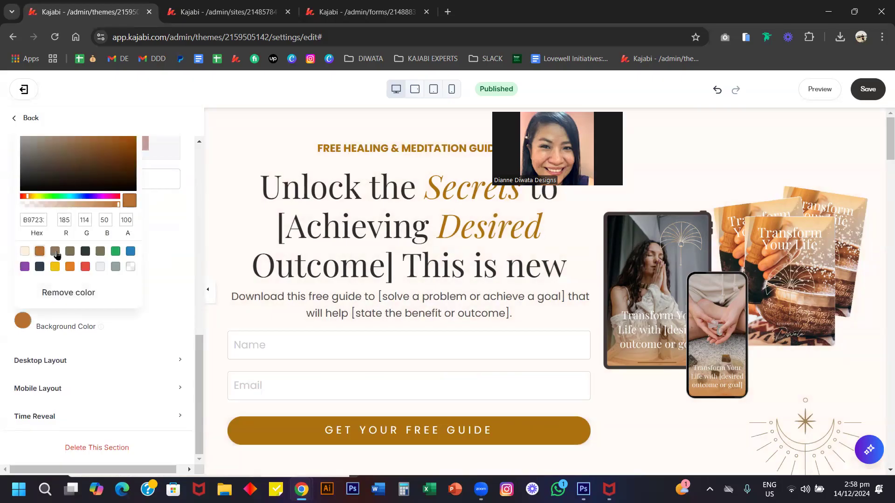
{"action": "left_click", "coordinate": [69, 256]}
{"action": "left_click", "coordinate": [163, 255]}
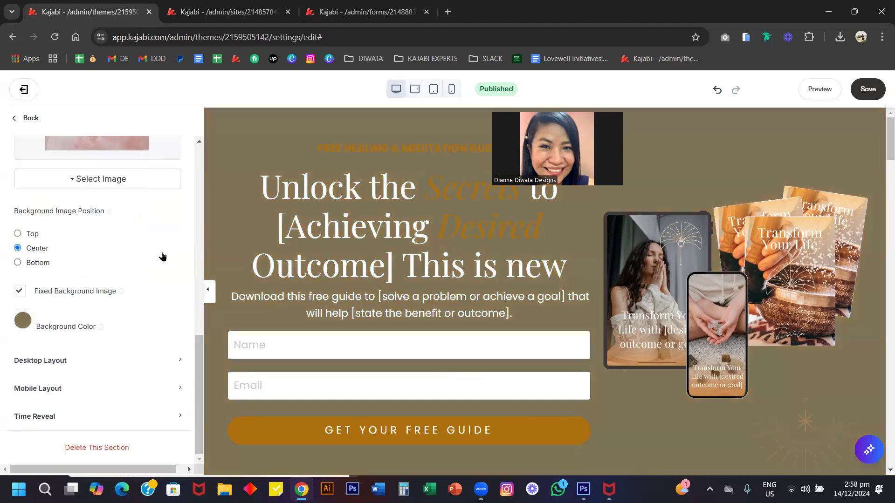
{"action": "scroll", "coordinate": [439, 329], "scroll_direction": "down", "scroll_amount": 5}
{"action": "scroll", "coordinate": [439, 322], "scroll_direction": "up", "scroll_amount": 5}
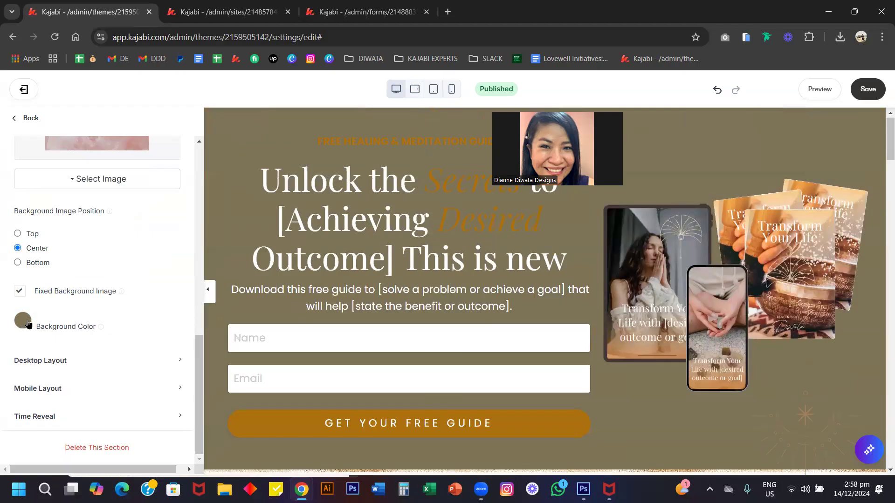
Step: Try top desktop section paddings of 150 and 10 in the Hero Form's Desktop Layout settings, and undo both changes
{"action": "left_click", "coordinate": [137, 355]}
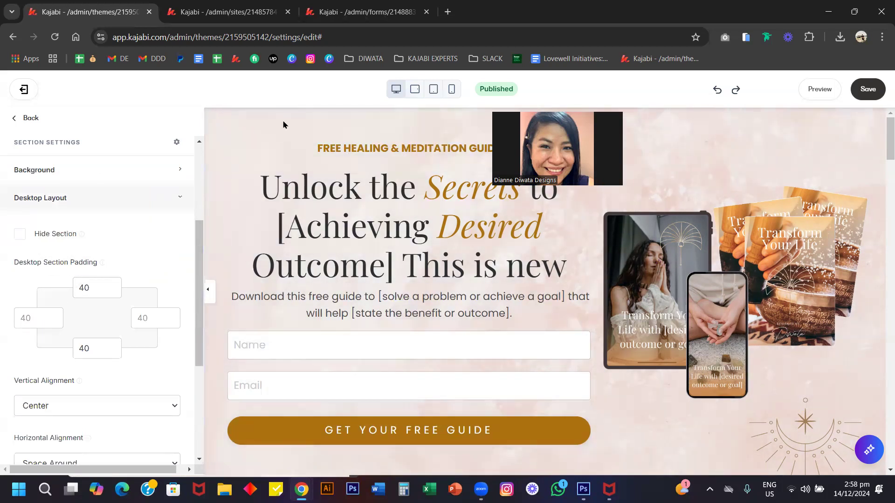
{"action": "scroll", "coordinate": [362, 127], "scroll_direction": "down", "scroll_amount": 5}
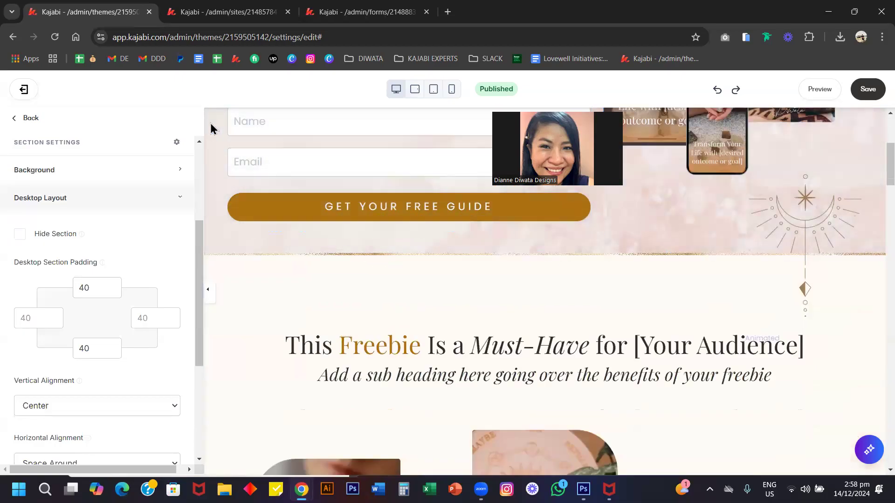
{"action": "double_click", "coordinate": [81, 285]}
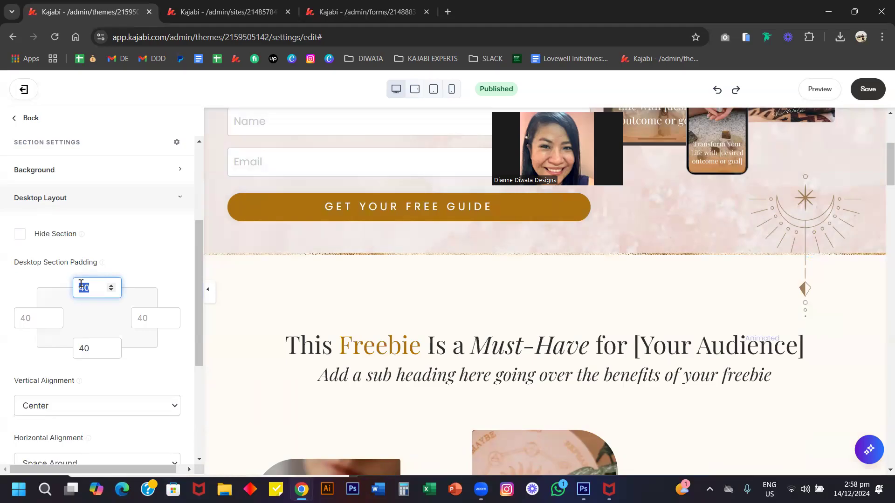
{"action": "key", "text": "BackSpace"}
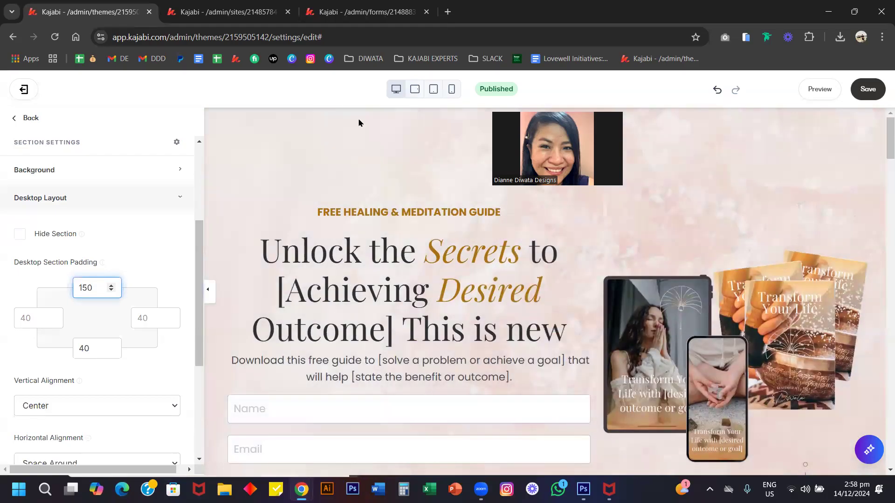
{"action": "double_click", "coordinate": [97, 287]}
{"action": "type", "text": "10"}
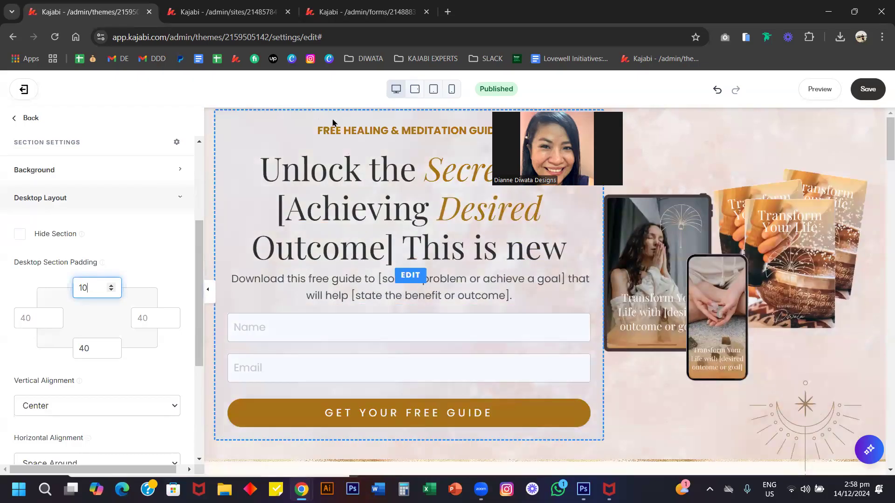
{"action": "key", "text": "ctrl+z"}
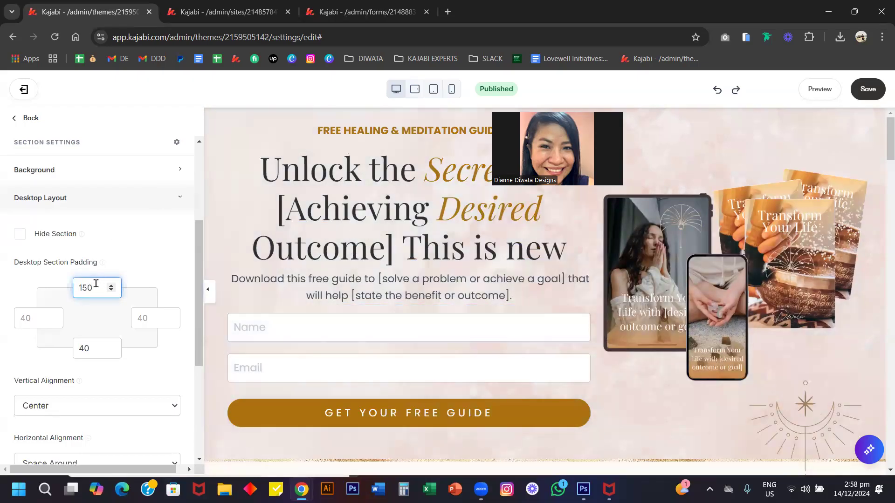
{"action": "key", "text": "ctrl+z"}
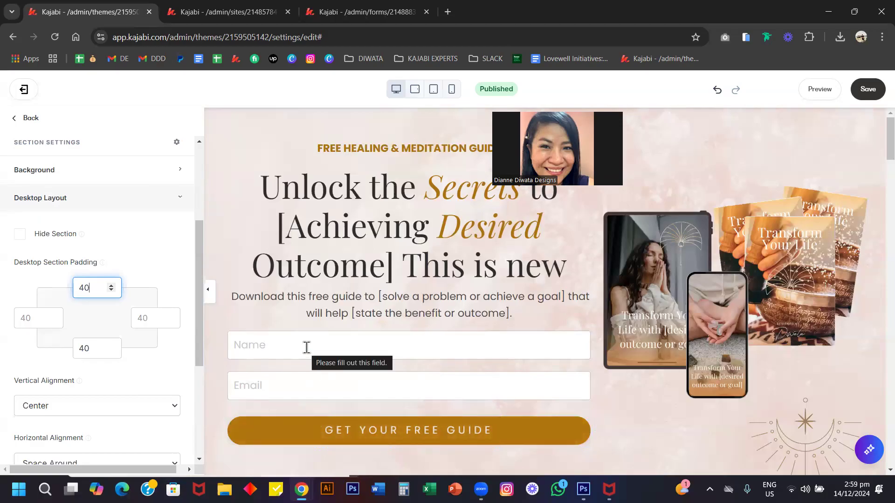
Step: Review the vertical and horizontal alignment, equal height, full width and full height options in the Hero Form's Desktop Layout
{"action": "scroll", "coordinate": [152, 342], "scroll_direction": "down", "scroll_amount": 2}
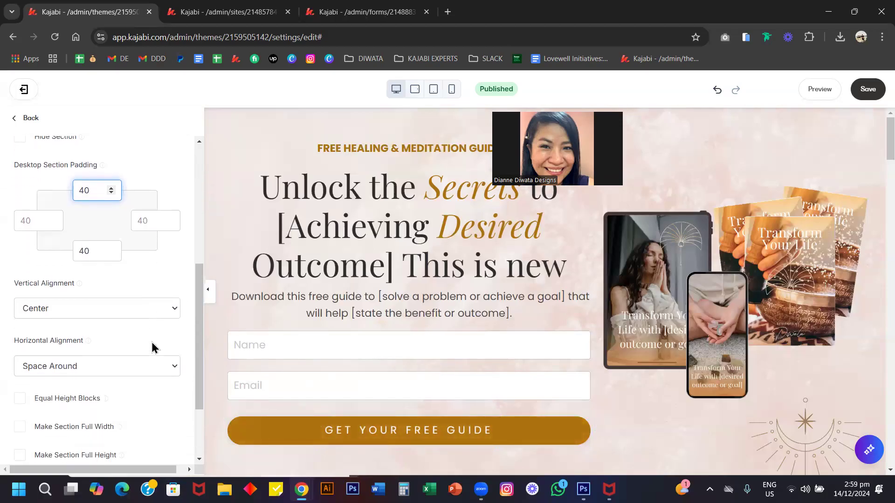
{"action": "scroll", "coordinate": [152, 342], "scroll_direction": "down", "scroll_amount": 2}
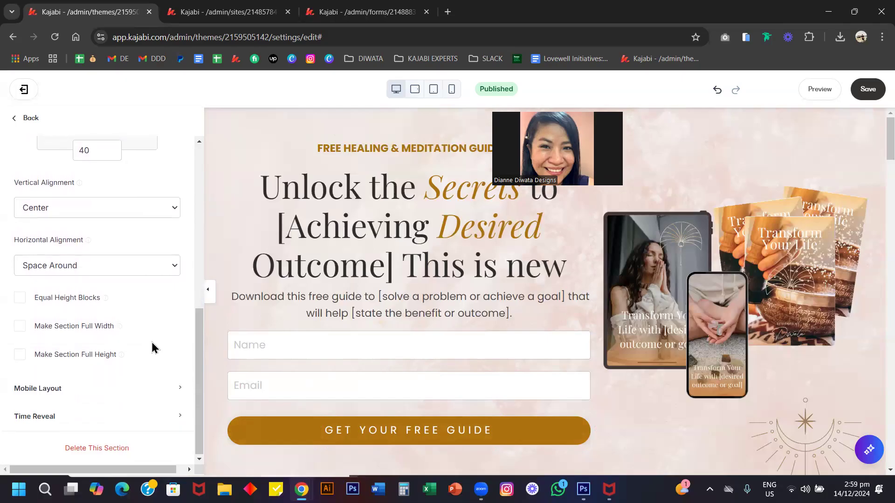
{"action": "scroll", "coordinate": [121, 270], "scroll_direction": "up", "scroll_amount": 2}
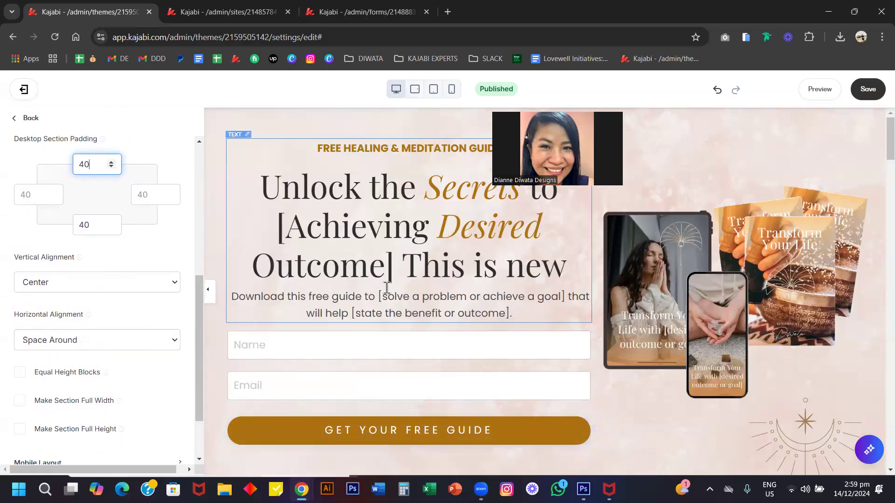
Step: Delete the Image block with the device and booklet mockups from the Hero Form section
{"action": "left_click", "coordinate": [735, 256]}
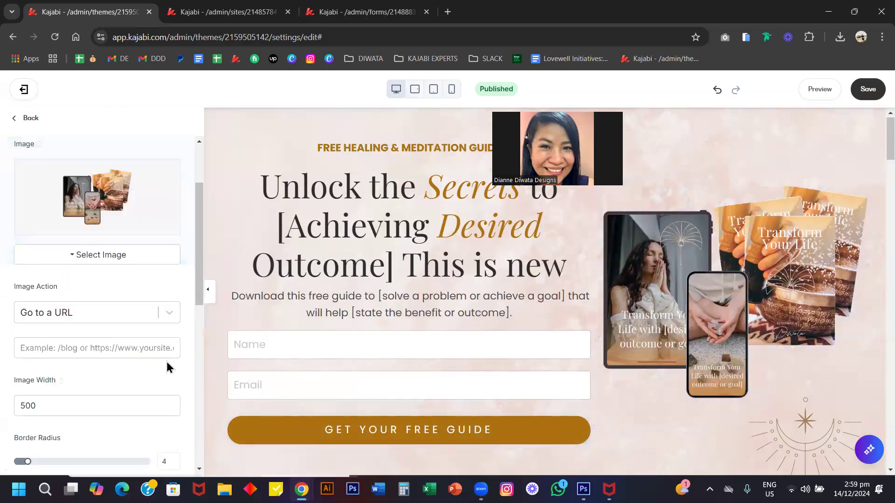
{"action": "scroll", "coordinate": [139, 396], "scroll_direction": "down", "scroll_amount": 10}
{"action": "left_click", "coordinate": [114, 458]}
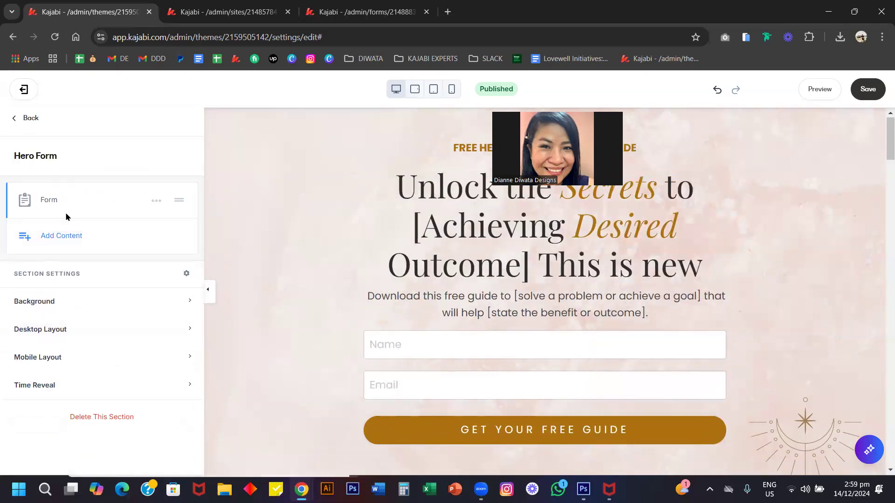
Step: Try Left as the horizontal alignment in the Hero Form's Desktop Layout settings
{"action": "left_click", "coordinate": [53, 327]}
{"action": "scroll", "coordinate": [118, 351], "scroll_direction": "down", "scroll_amount": 5}
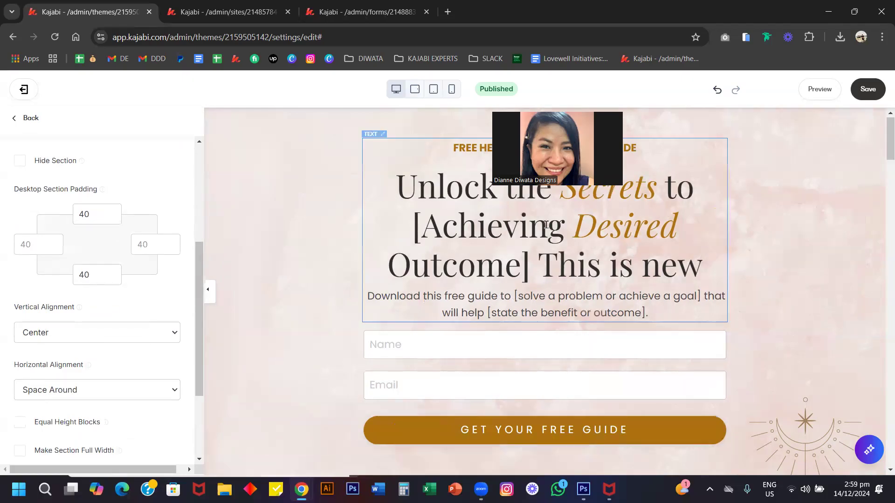
{"action": "left_click", "coordinate": [93, 342]}
{"action": "left_click", "coordinate": [149, 292]}
{"action": "left_click", "coordinate": [74, 390]}
{"action": "left_click", "coordinate": [28, 409]}
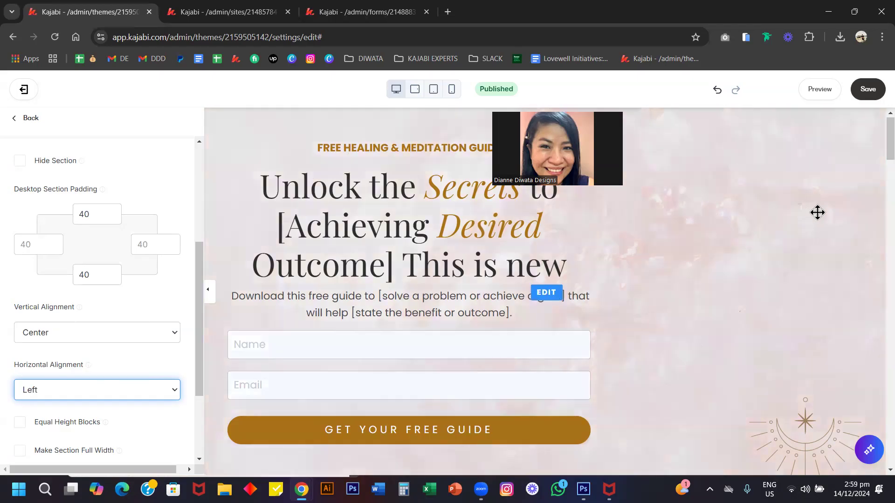
Step: Undo the Left alignment and the deletion of the Hero Form's Image block, and return to the page's section list
{"action": "key", "text": "ctrl+z"}
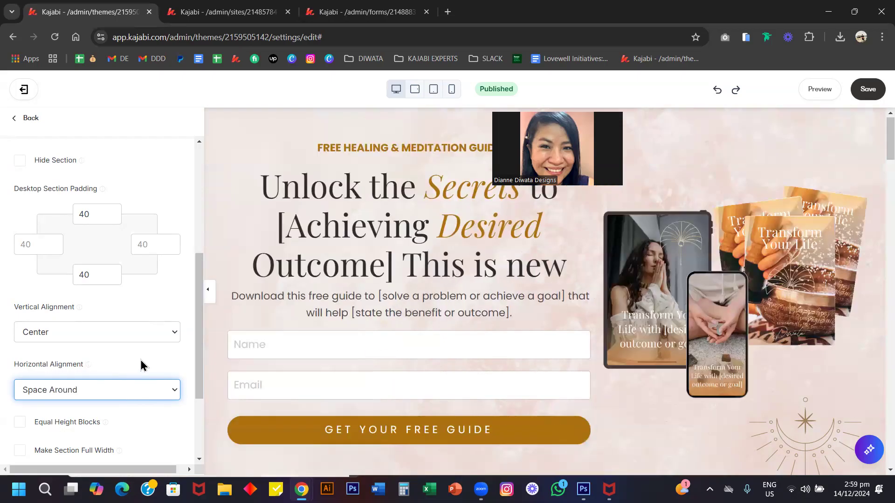
{"action": "scroll", "coordinate": [114, 296], "scroll_direction": "down", "scroll_amount": 3}
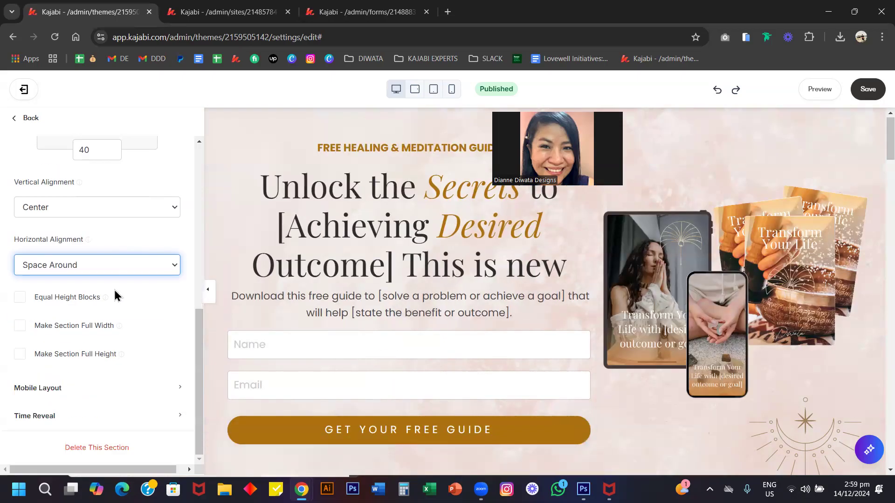
{"action": "scroll", "coordinate": [102, 256], "scroll_direction": "up", "scroll_amount": 6}
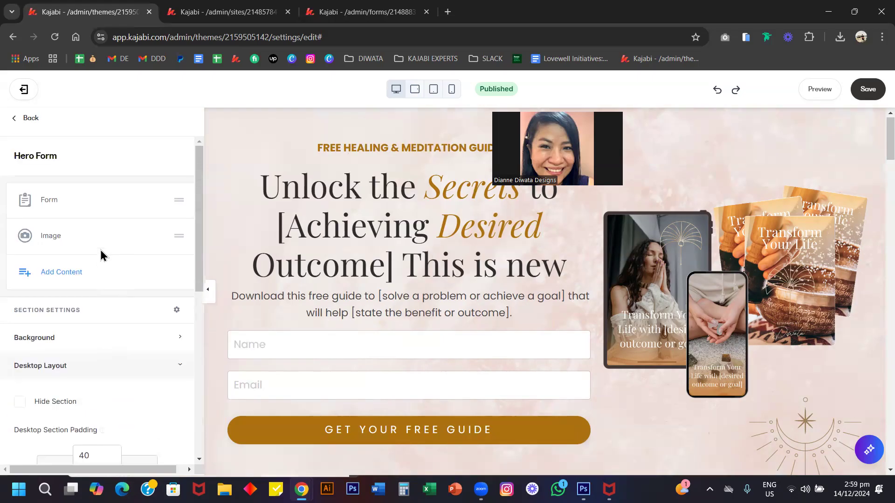
{"action": "left_click", "coordinate": [30, 119]}
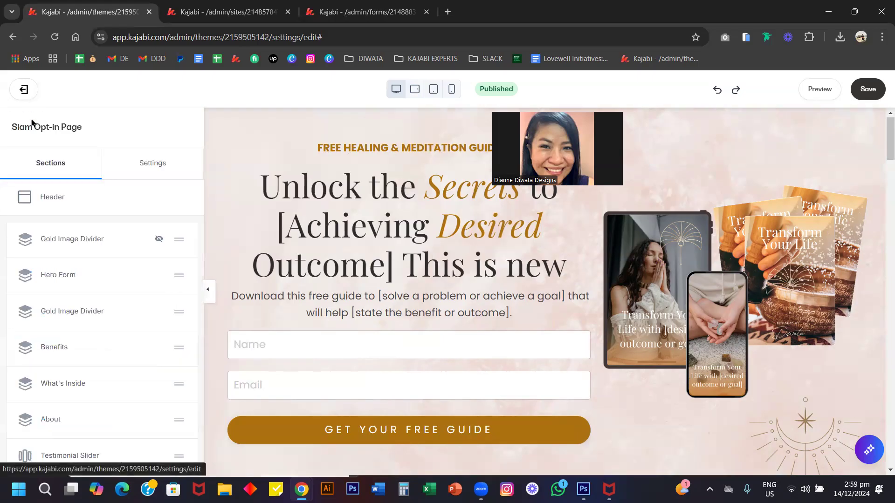
Step: Open the Benefits section and view the text settings of its Headline block
{"action": "scroll", "coordinate": [327, 287], "scroll_direction": "down", "scroll_amount": 3}
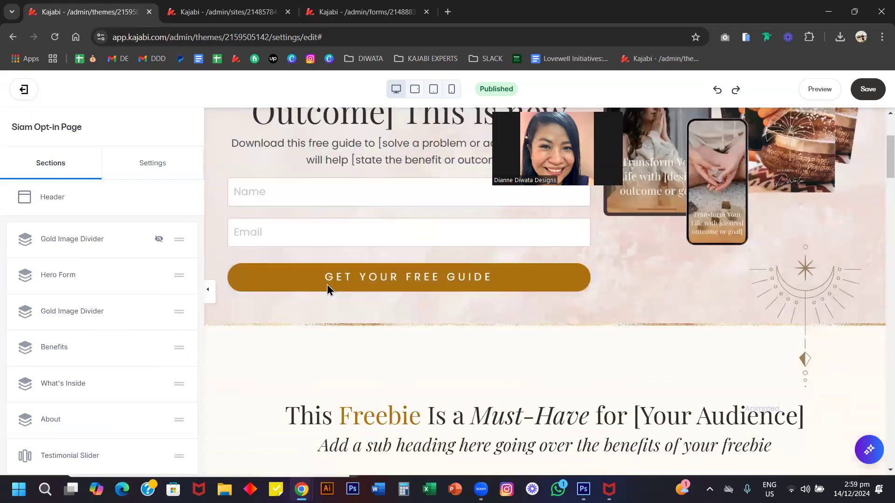
{"action": "scroll", "coordinate": [329, 290], "scroll_direction": "down", "scroll_amount": 4}
{"action": "scroll", "coordinate": [421, 320], "scroll_direction": "up", "scroll_amount": 1}
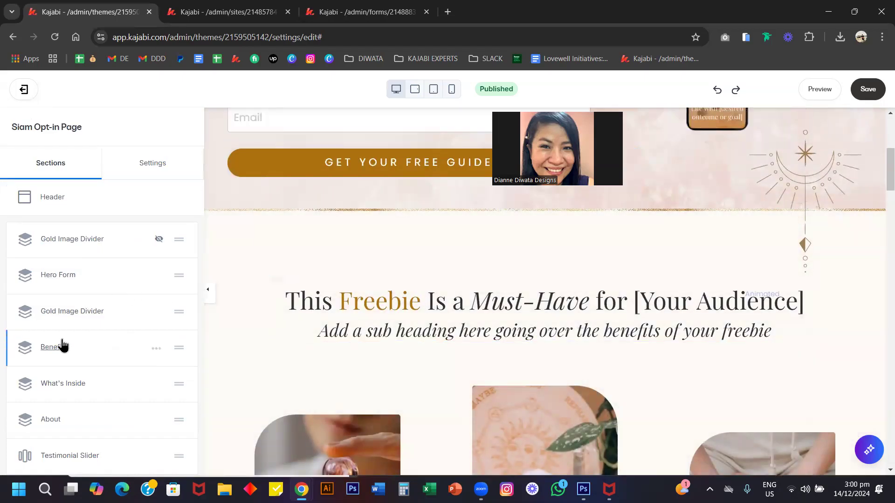
{"action": "left_click", "coordinate": [50, 350]}
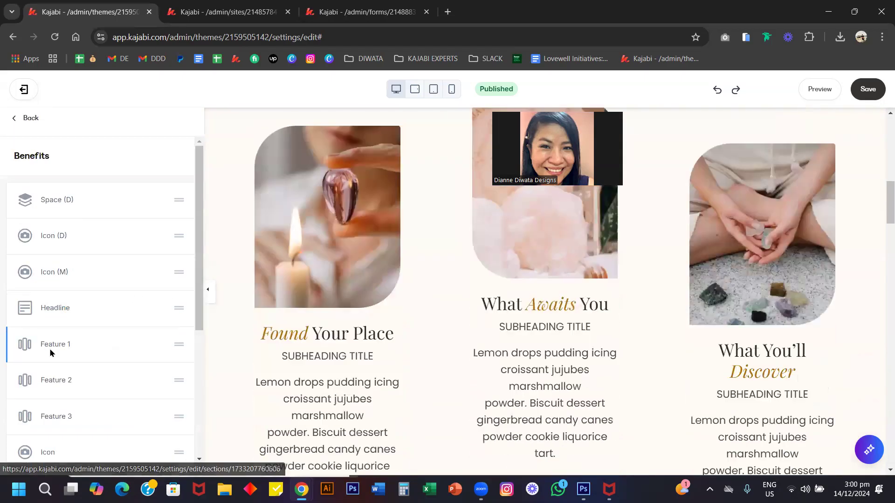
{"action": "left_click", "coordinate": [56, 308]}
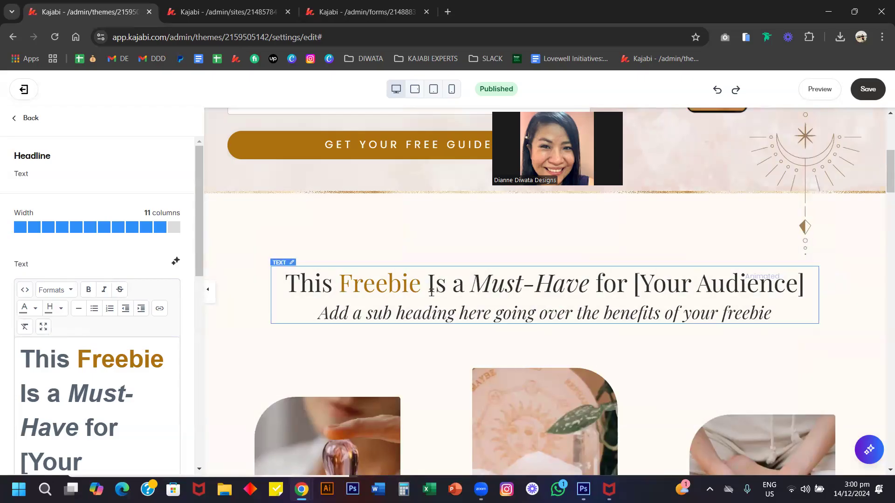
{"action": "scroll", "coordinate": [485, 286], "scroll_direction": "down", "scroll_amount": 3}
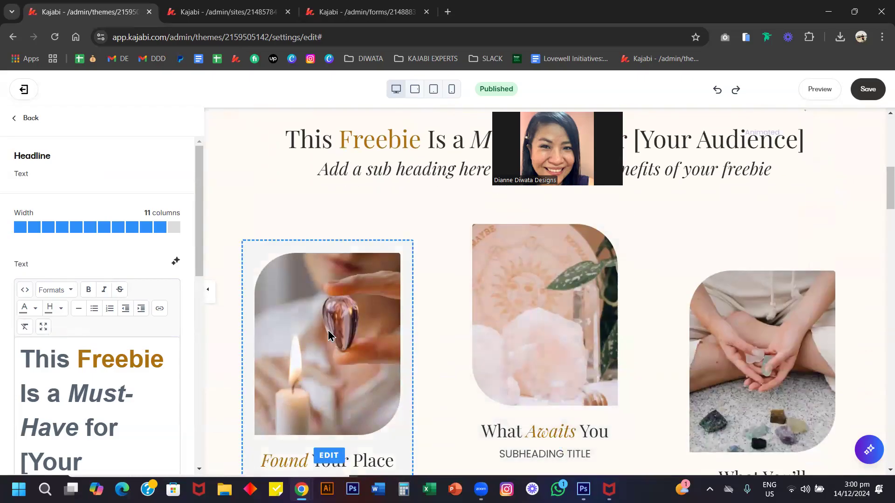
Step: Examine the Feature 1 block's image and image action settings, and return to the page's section list
{"action": "left_click", "coordinate": [328, 335]}
{"action": "scroll", "coordinate": [107, 298], "scroll_direction": "up", "scroll_amount": 2}
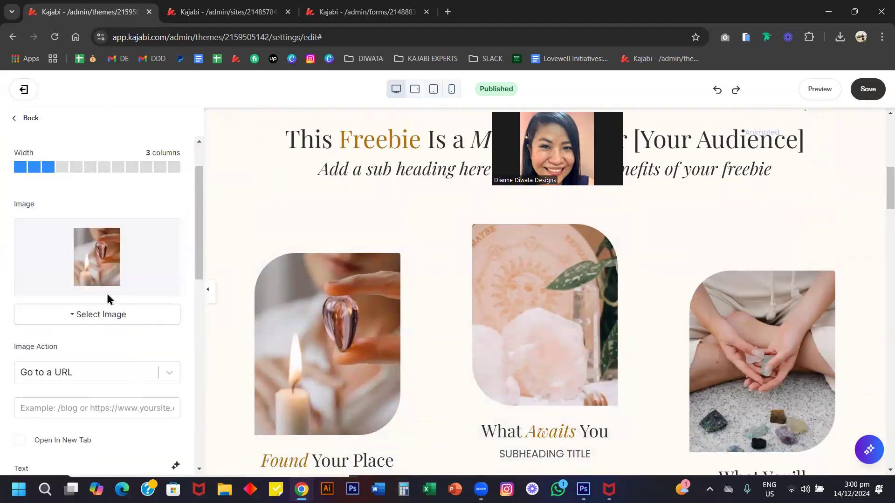
{"action": "scroll", "coordinate": [107, 298], "scroll_direction": "down", "scroll_amount": 3}
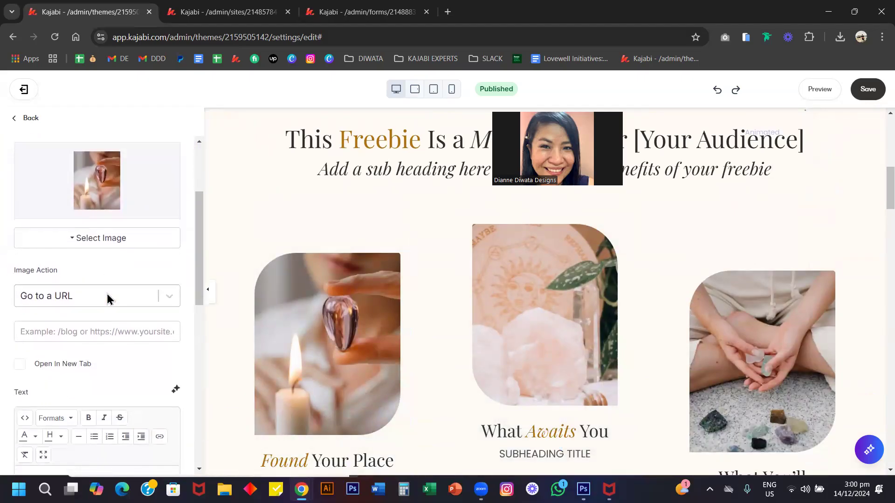
{"action": "scroll", "coordinate": [108, 299], "scroll_direction": "up", "scroll_amount": 3}
{"action": "scroll", "coordinate": [359, 256], "scroll_direction": "up", "scroll_amount": 5}
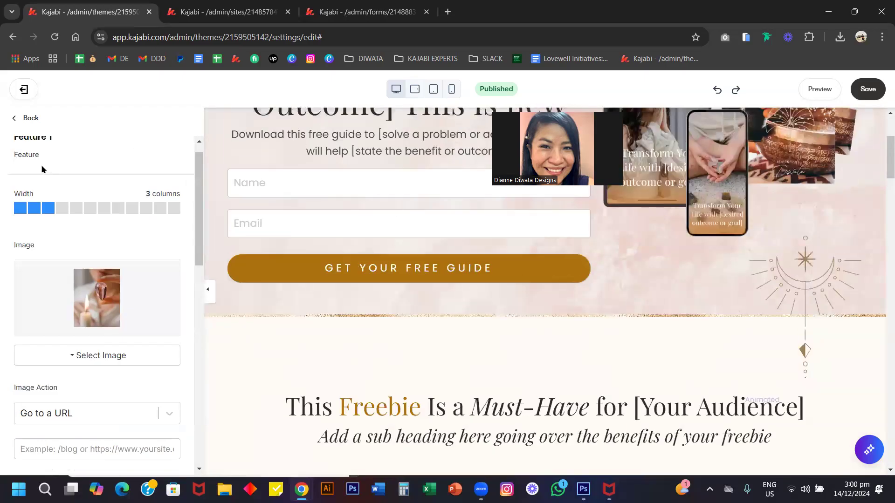
{"action": "left_click", "coordinate": [30, 122]}
{"action": "left_click", "coordinate": [30, 122]}
{"action": "scroll", "coordinate": [371, 205], "scroll_direction": "up", "scroll_amount": 3}
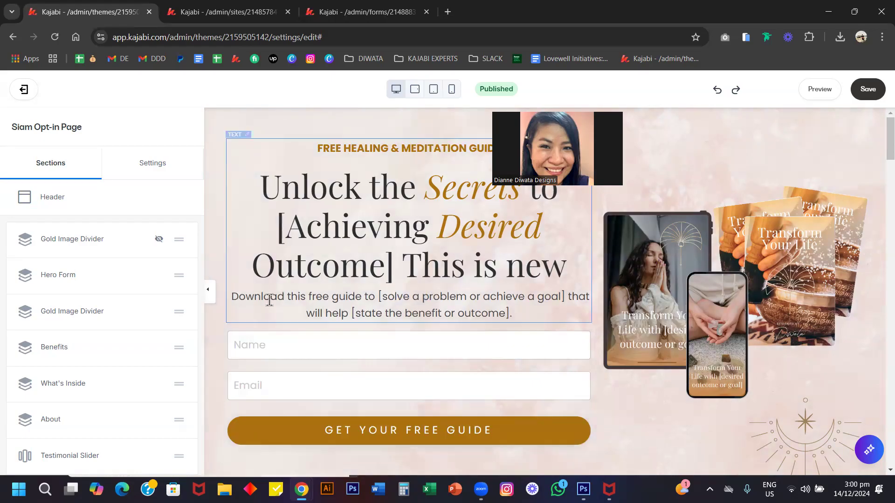
Step: Reopen the Feature 1 block from the Benefits preview and review its full list of block settings
{"action": "scroll", "coordinate": [315, 305], "scroll_direction": "down", "scroll_amount": 1}
{"action": "scroll", "coordinate": [315, 305], "scroll_direction": "up", "scroll_amount": 1}
{"action": "scroll", "coordinate": [315, 305], "scroll_direction": "down", "scroll_amount": 2}
{"action": "scroll", "coordinate": [295, 390], "scroll_direction": "down", "scroll_amount": 1}
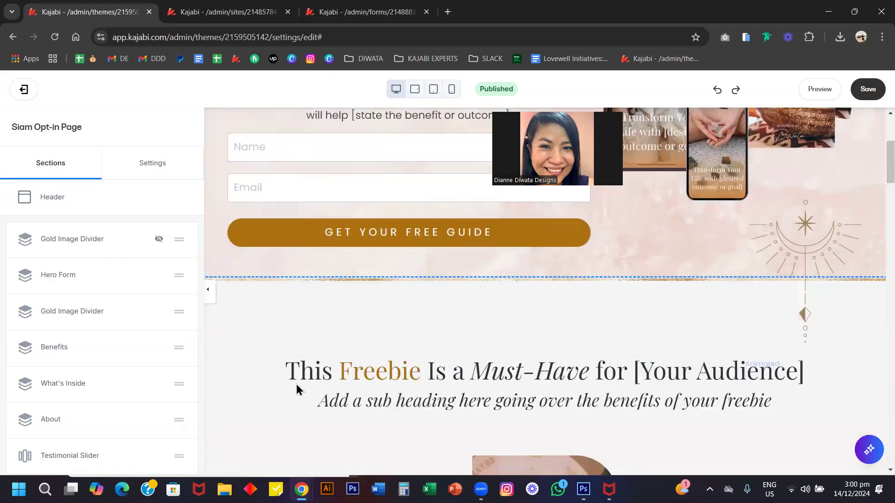
{"action": "scroll", "coordinate": [296, 389], "scroll_direction": "down", "scroll_amount": 4}
{"action": "scroll", "coordinate": [340, 377], "scroll_direction": "down", "scroll_amount": 3}
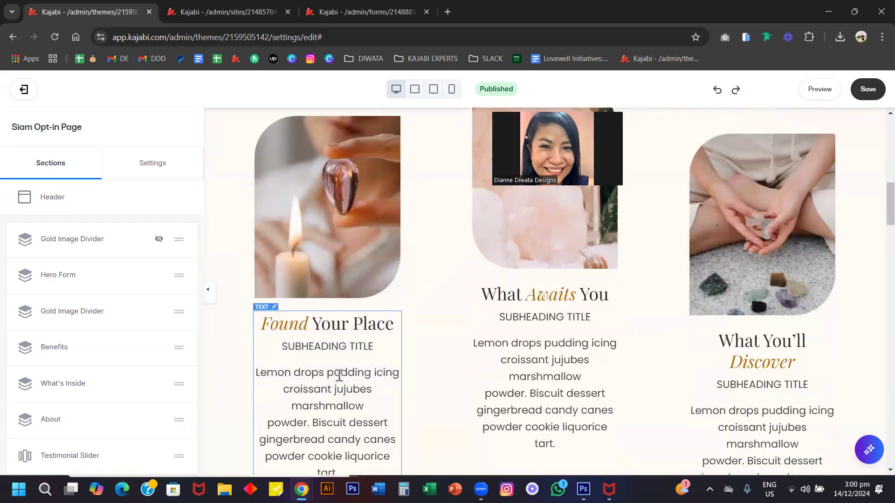
{"action": "left_click", "coordinate": [351, 279]}
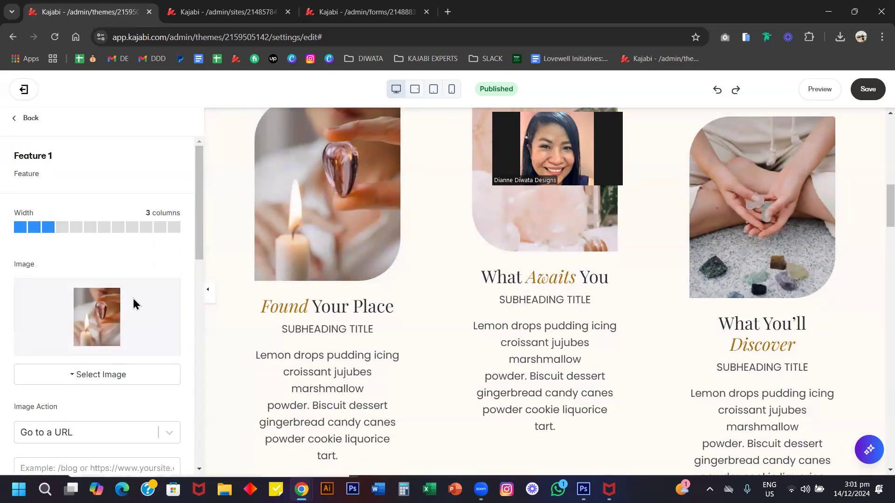
{"action": "scroll", "coordinate": [134, 304], "scroll_direction": "down", "scroll_amount": 1}
{"action": "scroll", "coordinate": [103, 305], "scroll_direction": "down", "scroll_amount": 7}
{"action": "scroll", "coordinate": [103, 303], "scroll_direction": "down", "scroll_amount": 6}
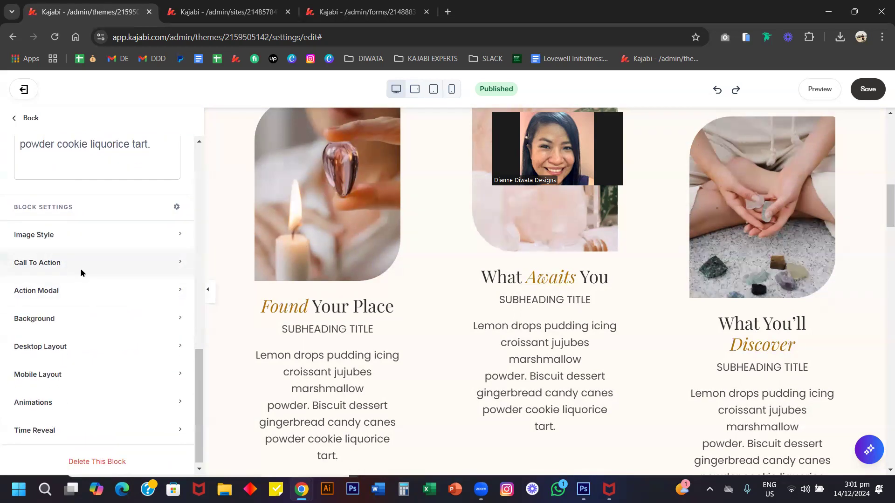
{"action": "scroll", "coordinate": [302, 296], "scroll_direction": "down", "scroll_amount": 4}
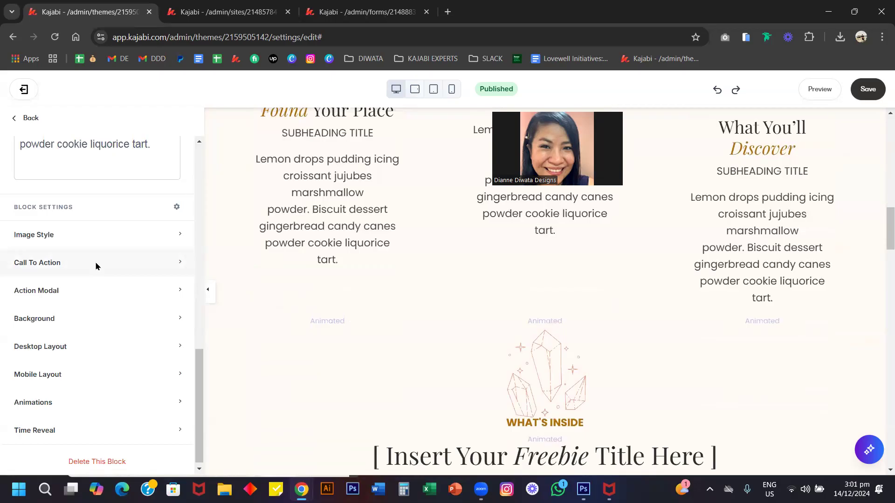
{"action": "scroll", "coordinate": [70, 247], "scroll_direction": "up", "scroll_amount": 14}
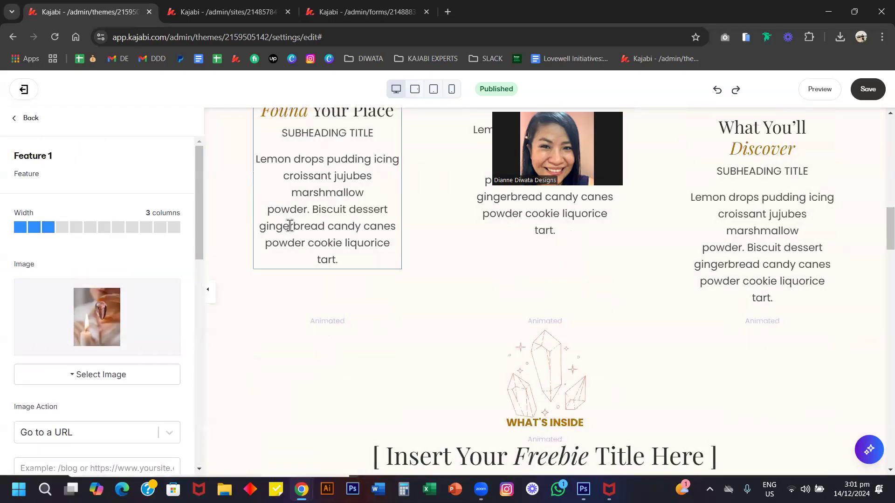
{"action": "scroll", "coordinate": [289, 225], "scroll_direction": "up", "scroll_amount": 6}
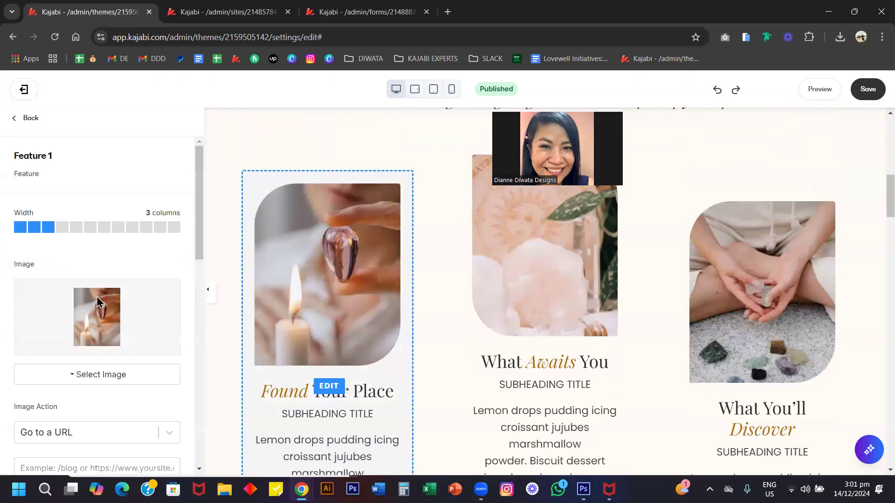
Step: Open the new file upload for Feature 1's image and close it without choosing a file
{"action": "left_click", "coordinate": [85, 380]}
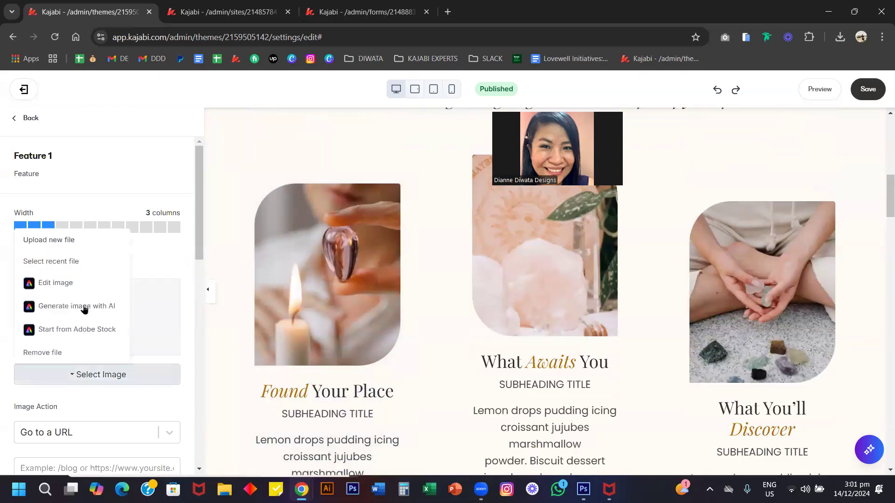
{"action": "left_click", "coordinate": [86, 240]}
{"action": "left_click", "coordinate": [663, 139]}
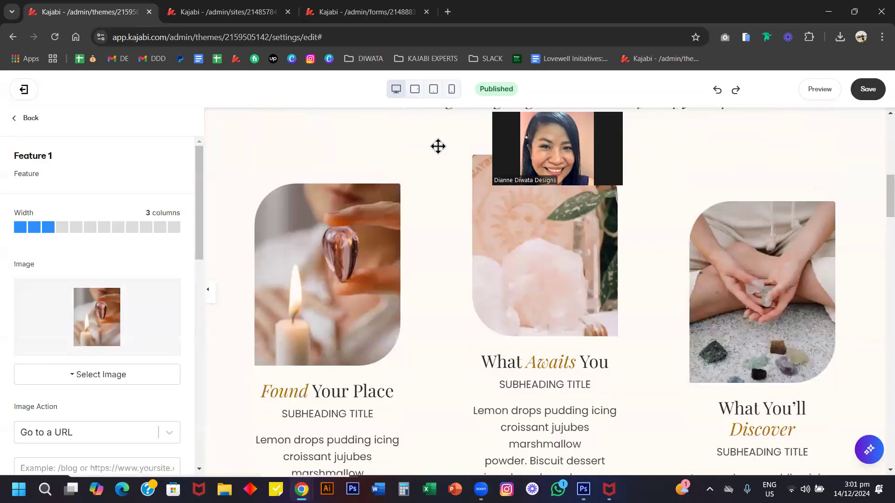
Step: Try image widths of 150 and 80 in Feature 1's Image Style settings, and undo both changes
{"action": "scroll", "coordinate": [129, 326], "scroll_direction": "down", "scroll_amount": 10}
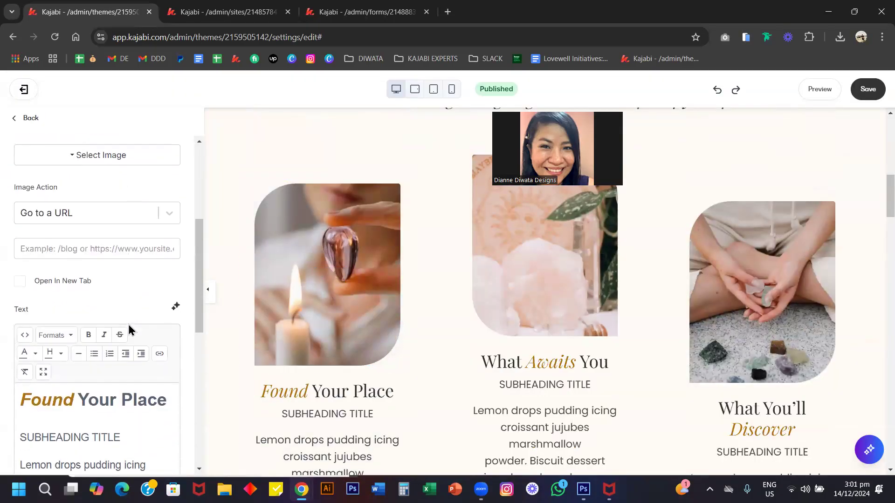
{"action": "scroll", "coordinate": [129, 323], "scroll_direction": "down", "scroll_amount": 2}
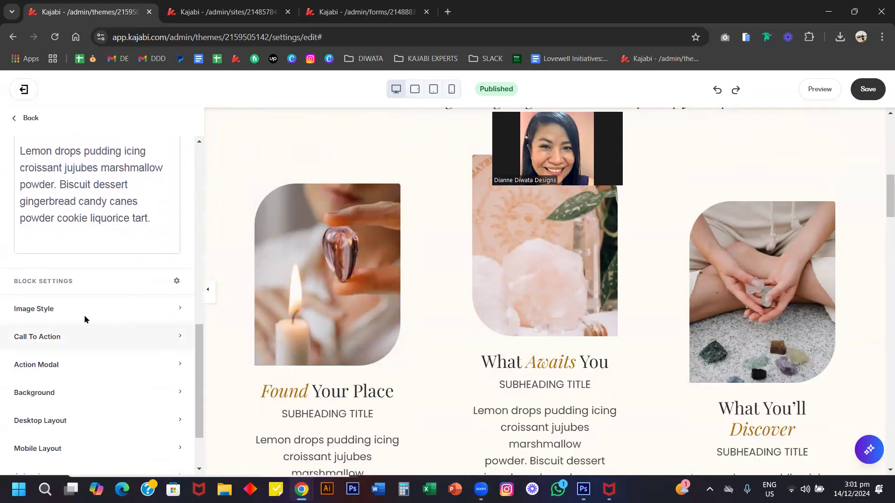
{"action": "left_click", "coordinate": [56, 310]}
{"action": "scroll", "coordinate": [56, 314], "scroll_direction": "up", "scroll_amount": 10}
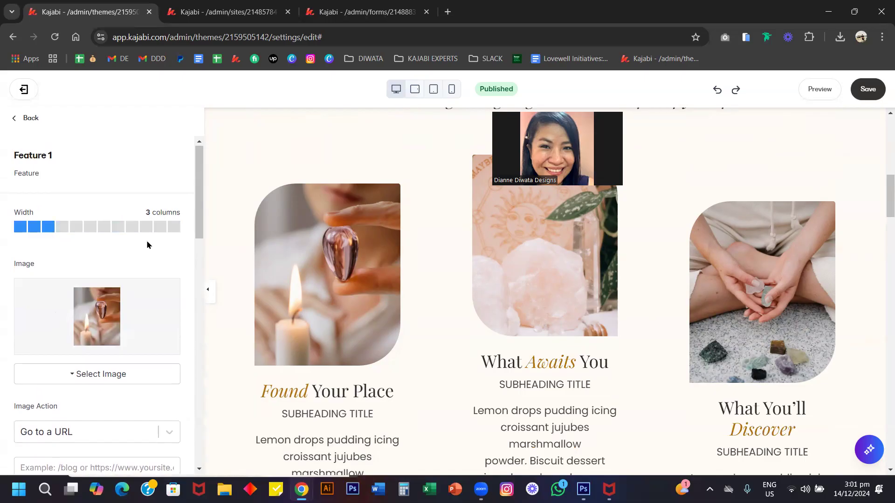
{"action": "scroll", "coordinate": [84, 292], "scroll_direction": "down", "scroll_amount": 7}
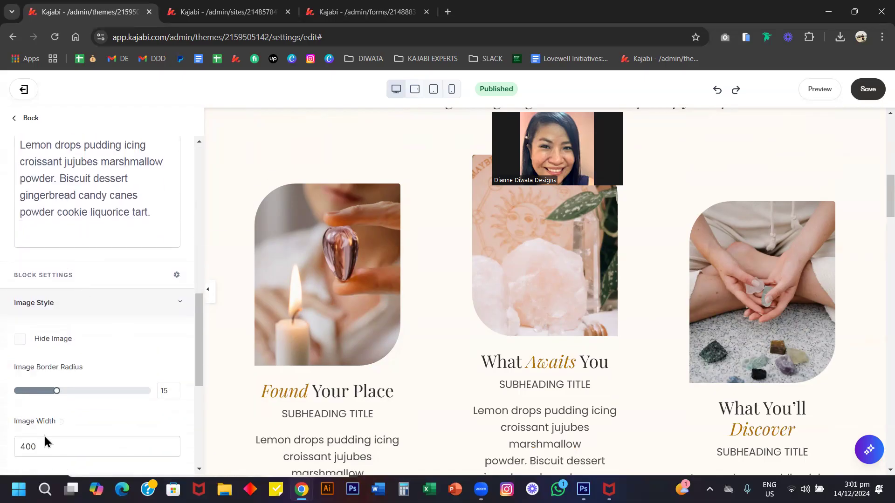
{"action": "double_click", "coordinate": [43, 444]}
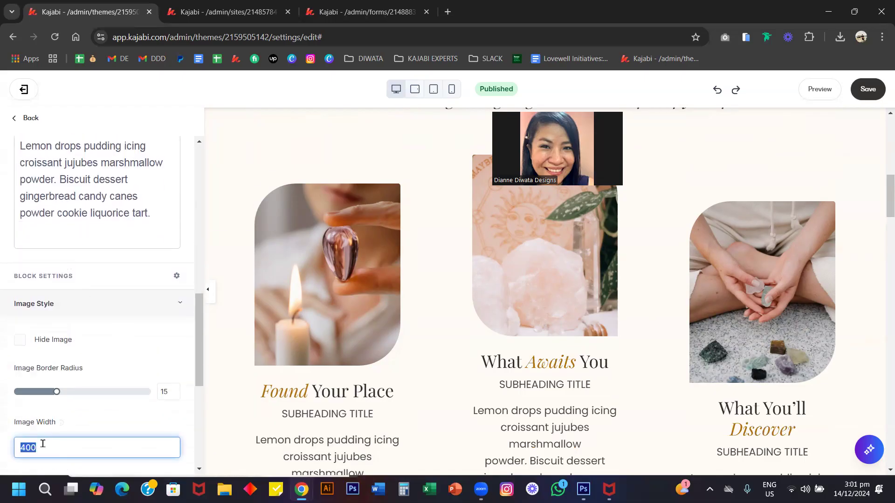
{"action": "type", "text": "150"}
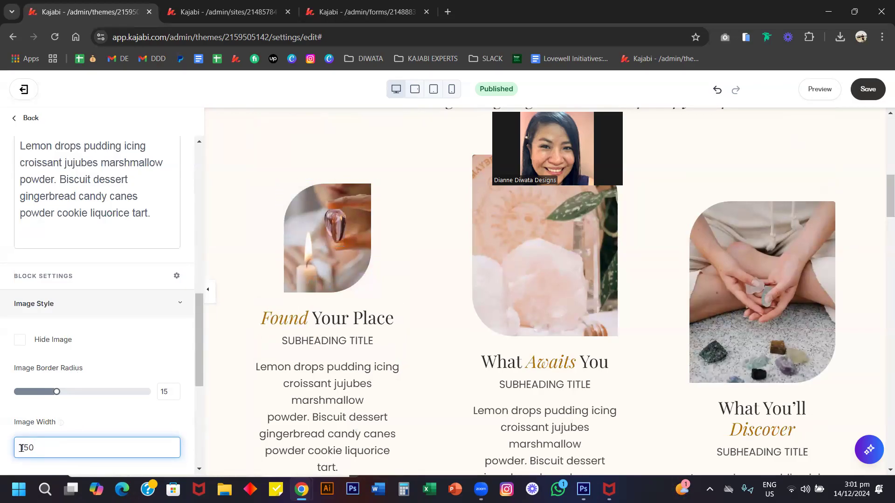
{"action": "double_click", "coordinate": [40, 449]}
{"action": "type", "text": "80"}
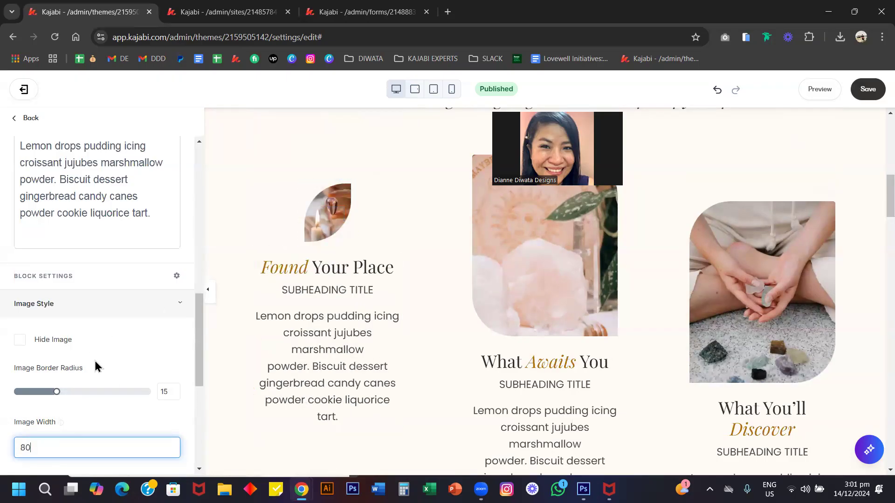
{"action": "scroll", "coordinate": [93, 378], "scroll_direction": "down", "scroll_amount": 5}
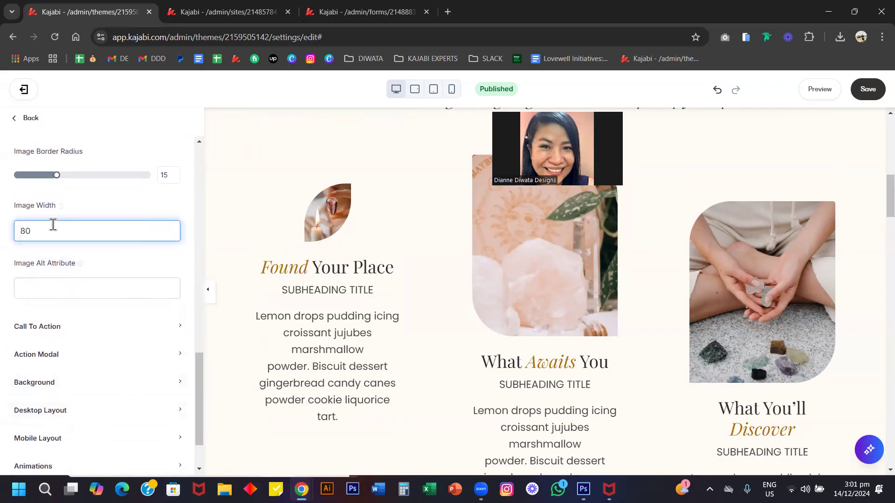
{"action": "key", "text": "ctrl+z"}
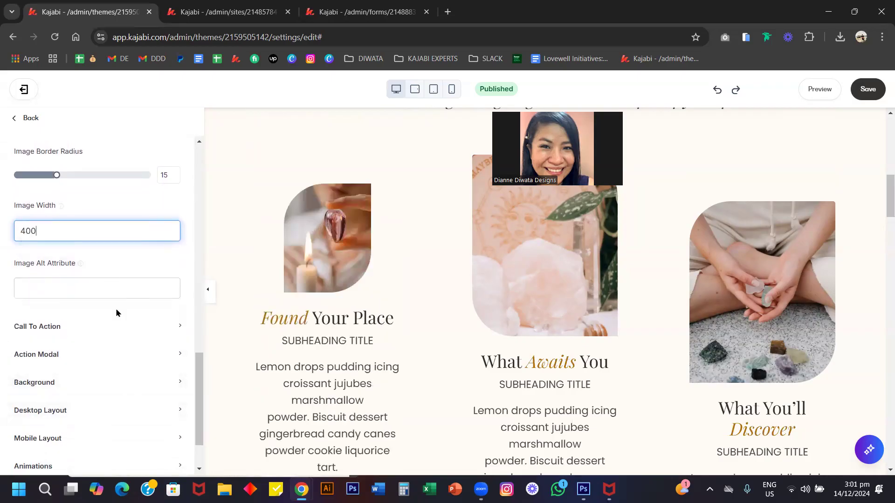
Step: Try a top padding of 150 in the Benefits section's desktop layout, and set it back to 0
{"action": "scroll", "coordinate": [116, 309], "scroll_direction": "up", "scroll_amount": 1}
{"action": "left_click", "coordinate": [30, 119]}
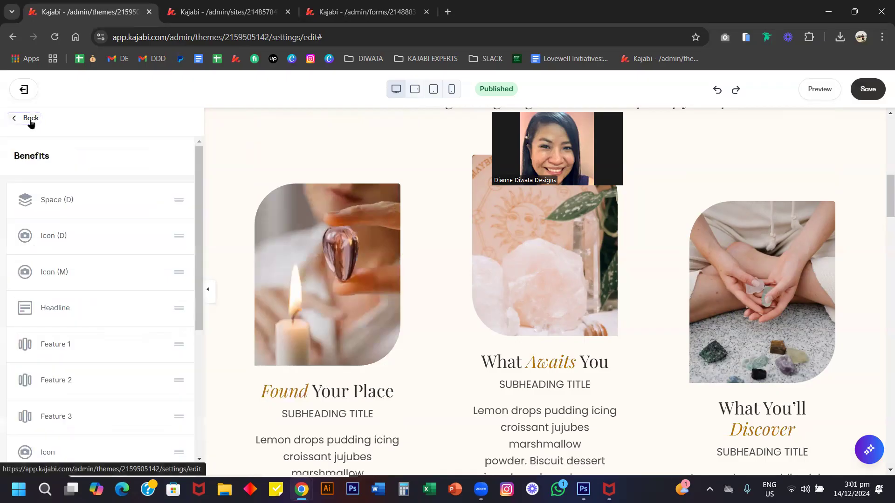
{"action": "scroll", "coordinate": [110, 280], "scroll_direction": "down", "scroll_amount": 5}
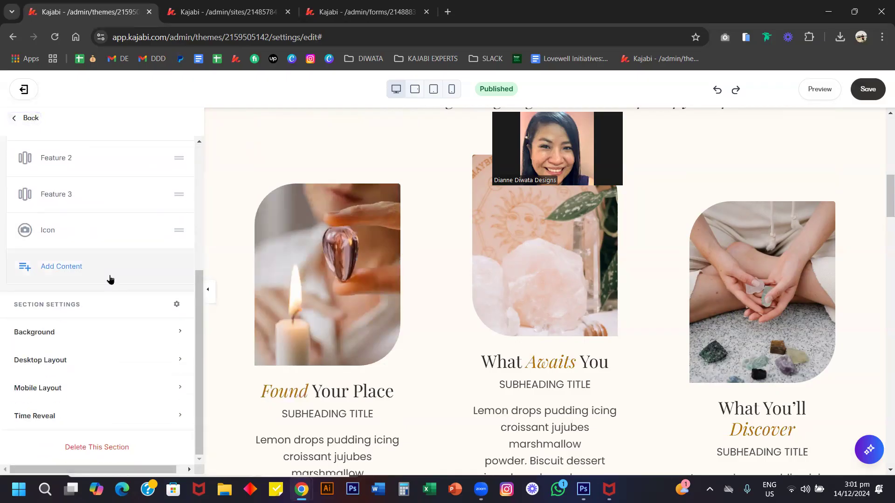
{"action": "left_click", "coordinate": [99, 361]}
{"action": "scroll", "coordinate": [99, 362], "scroll_direction": "down", "scroll_amount": 3}
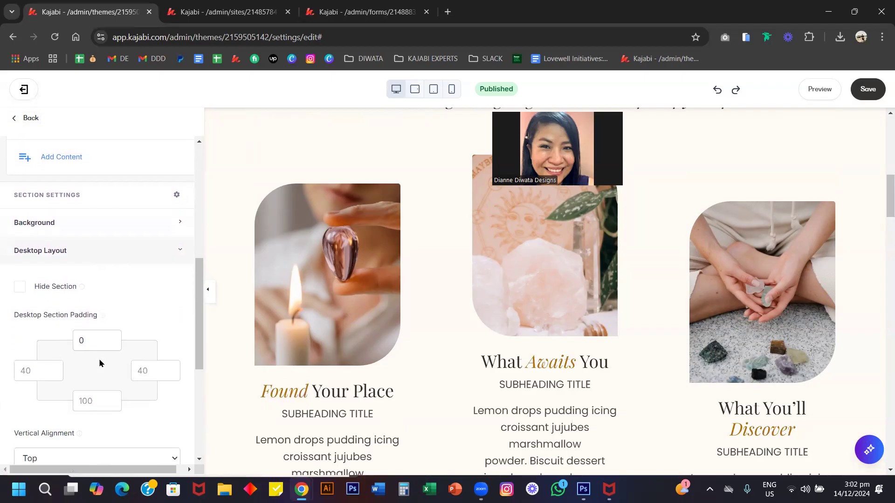
{"action": "scroll", "coordinate": [299, 270], "scroll_direction": "up", "scroll_amount": 4}
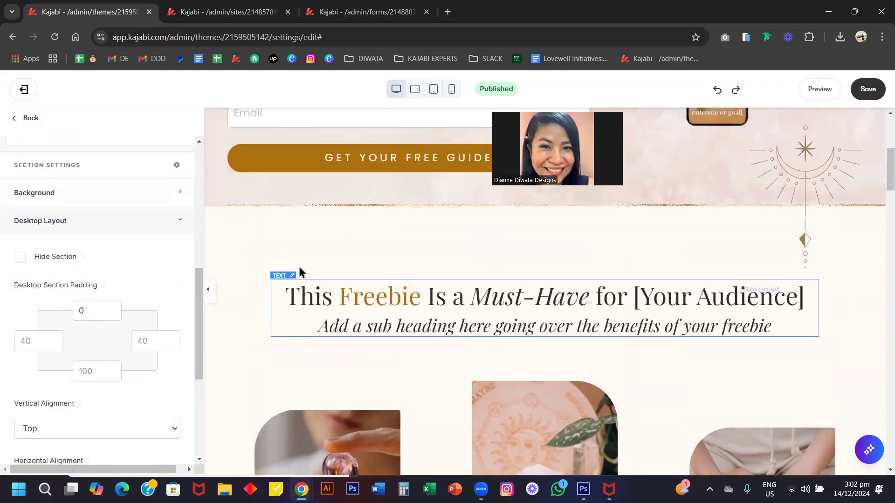
{"action": "left_click", "coordinate": [98, 311]}
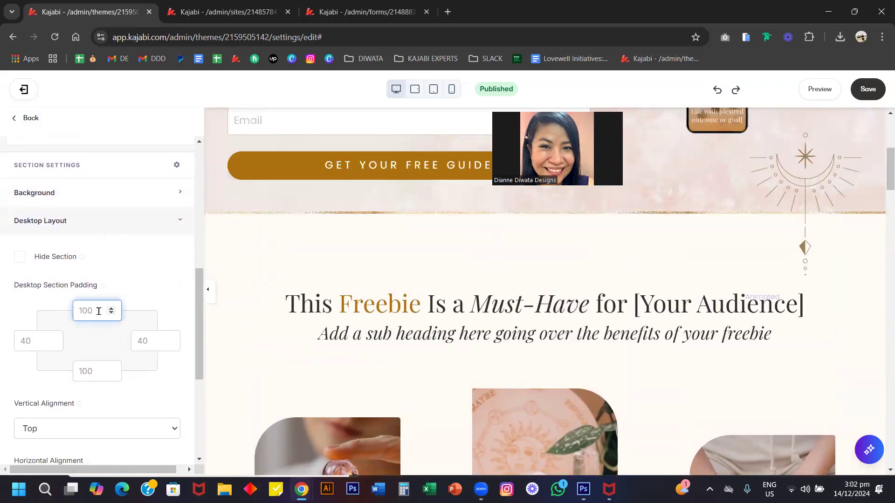
{"action": "type", "text": "150"}
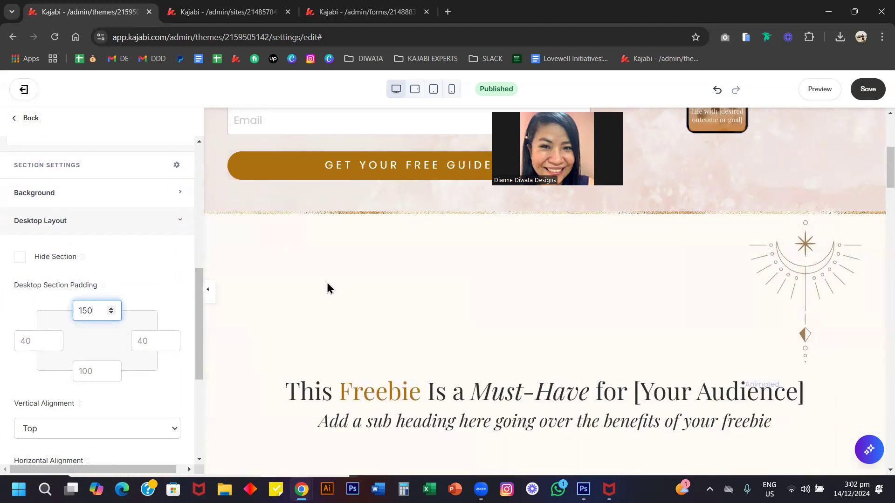
{"action": "key", "text": "ctrl+z"}
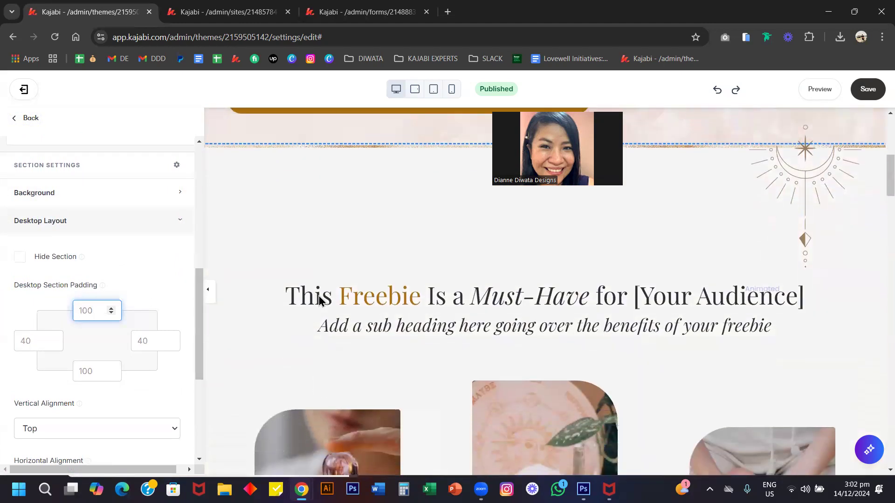
{"action": "type", "text": "0"}
Step: Reopen the Feature 1 block and examine its desktop text alignment, inside spacing and outside spacing settings
{"action": "scroll", "coordinate": [319, 296], "scroll_direction": "down", "scroll_amount": 3}
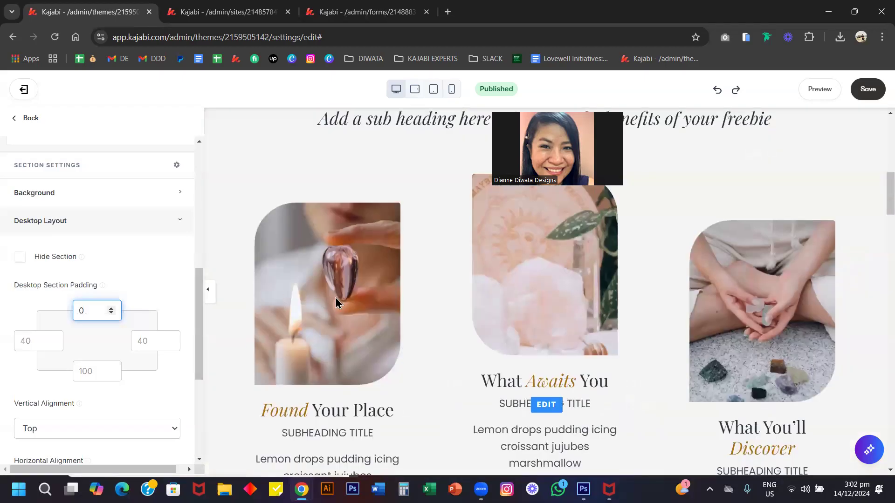
{"action": "left_click", "coordinate": [336, 303]}
{"action": "scroll", "coordinate": [153, 338], "scroll_direction": "down", "scroll_amount": 5}
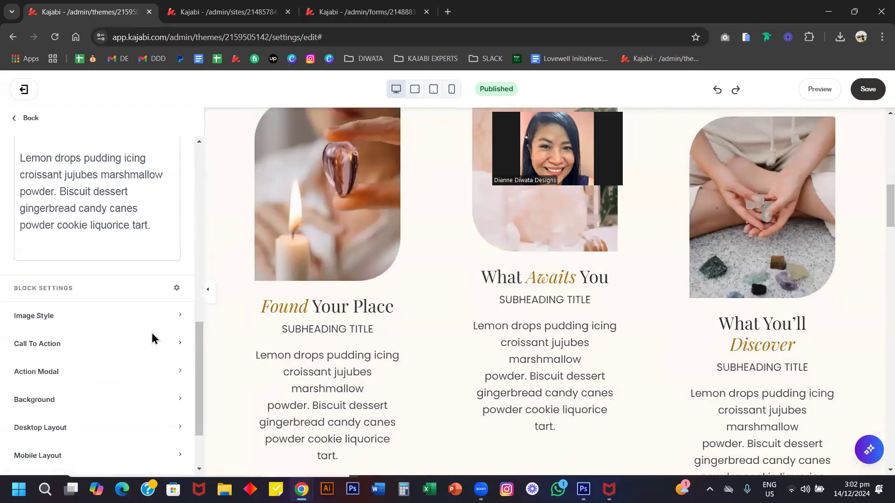
{"action": "scroll", "coordinate": [152, 339], "scroll_direction": "down", "scroll_amount": 2}
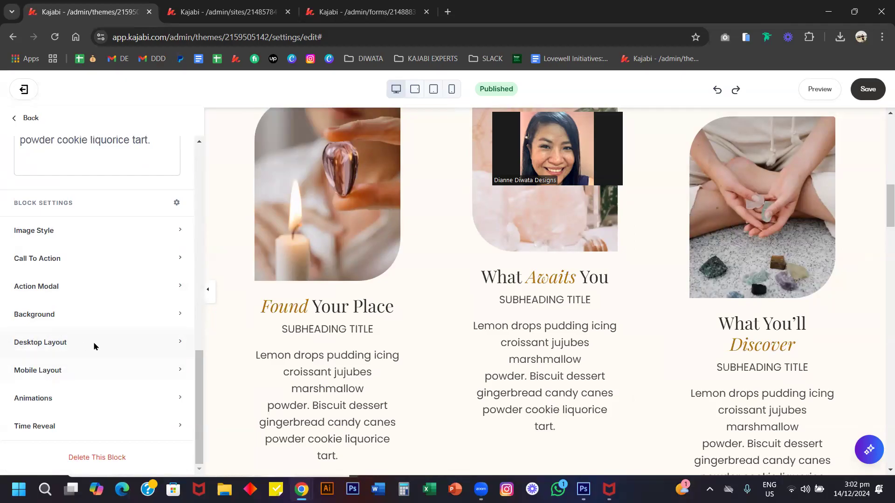
{"action": "left_click", "coordinate": [52, 343]}
{"action": "scroll", "coordinate": [52, 343], "scroll_direction": "down", "scroll_amount": 5}
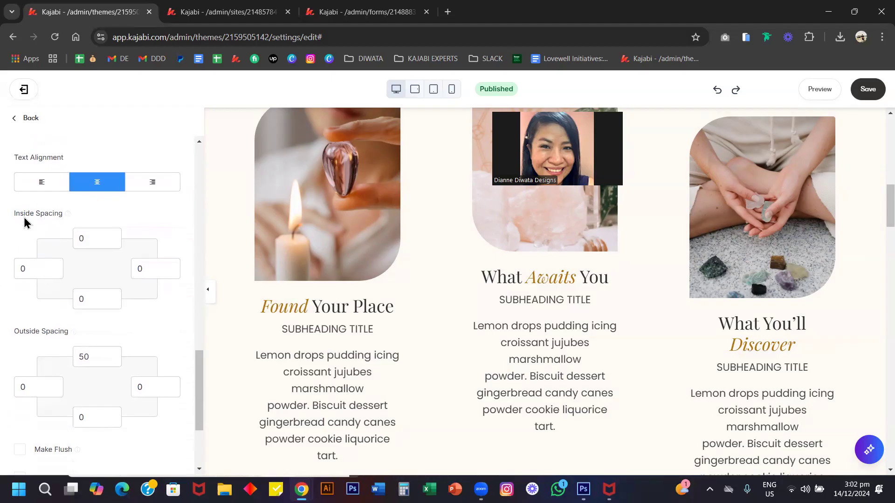
{"action": "scroll", "coordinate": [133, 275], "scroll_direction": "up", "scroll_amount": 2}
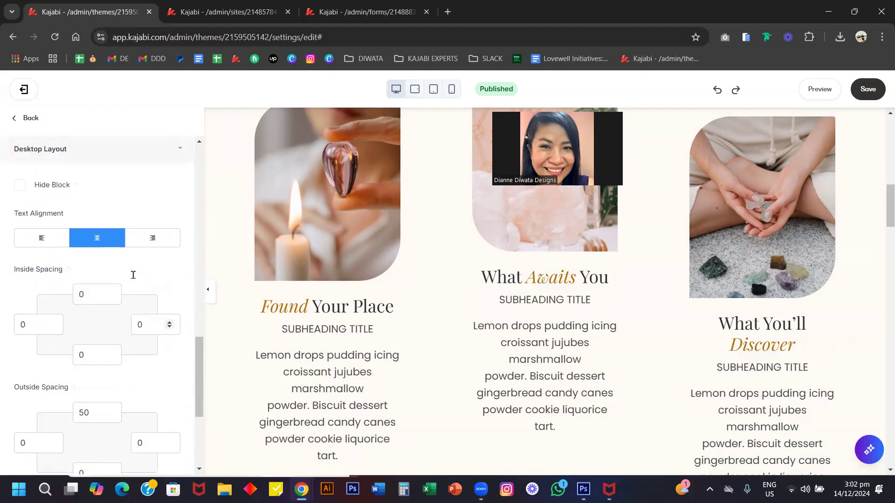
{"action": "scroll", "coordinate": [134, 275], "scroll_direction": "down", "scroll_amount": 1}
{"action": "scroll", "coordinate": [274, 291], "scroll_direction": "down", "scroll_amount": 10}
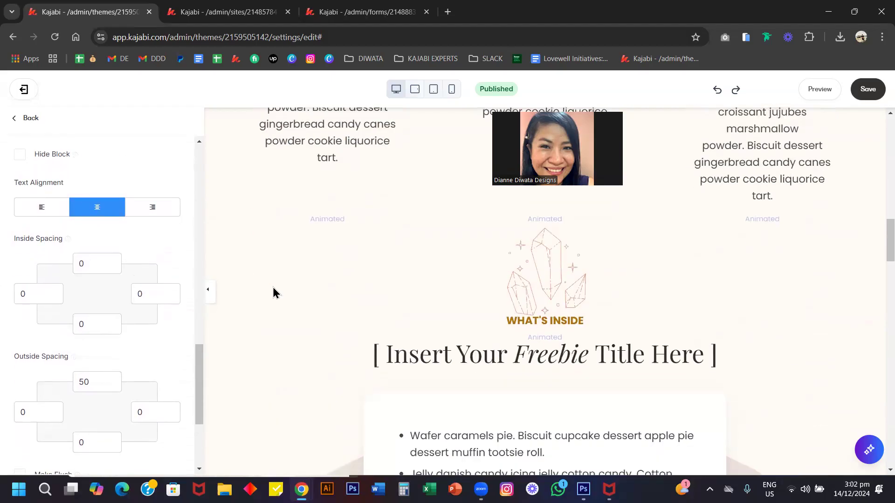
{"action": "scroll", "coordinate": [274, 293], "scroll_direction": "up", "scroll_amount": 10}
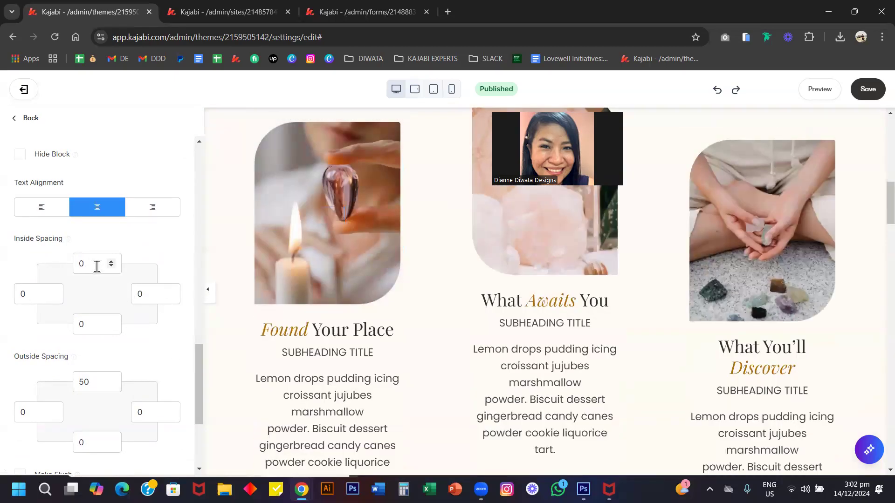
{"action": "scroll", "coordinate": [96, 267], "scroll_direction": "up", "scroll_amount": 3}
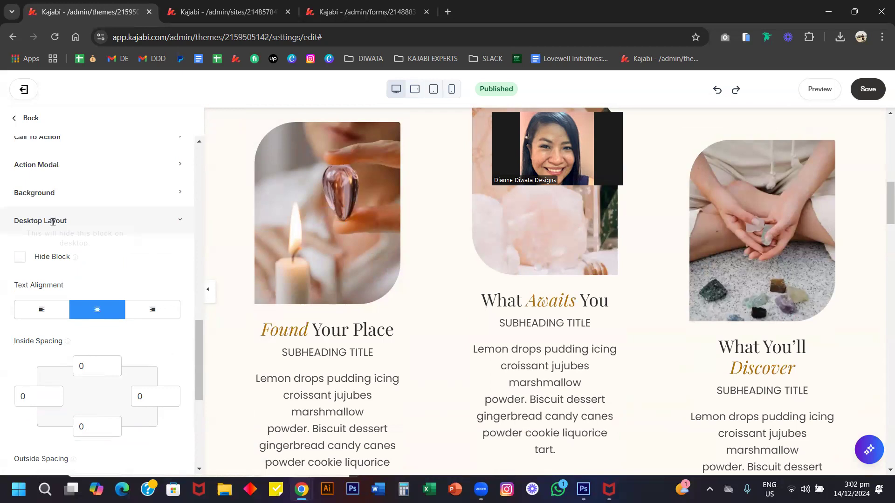
Step: Try the brown swatch 91775E as the Feature 1 block's background color
{"action": "left_click", "coordinate": [26, 193]}
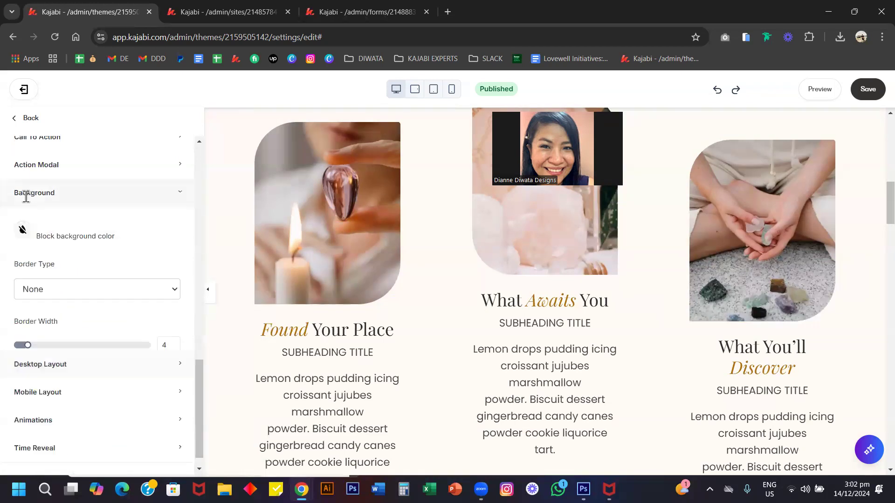
{"action": "left_click", "coordinate": [22, 230]}
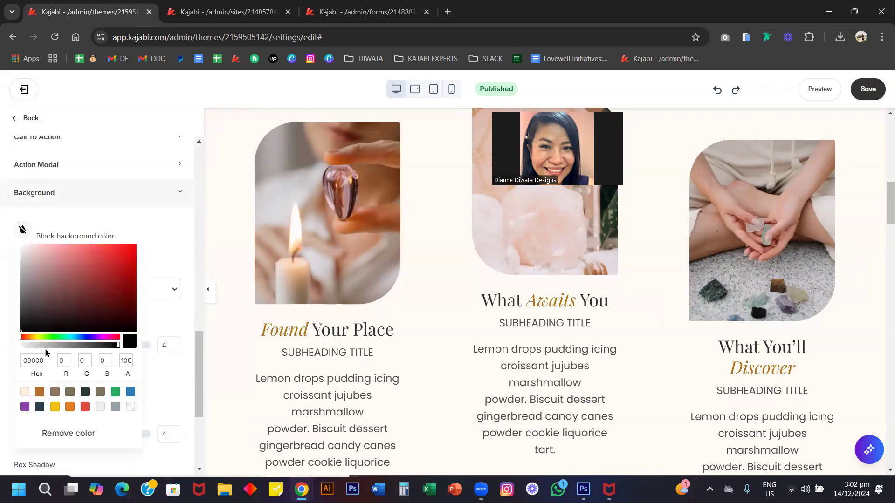
{"action": "left_click", "coordinate": [55, 393]}
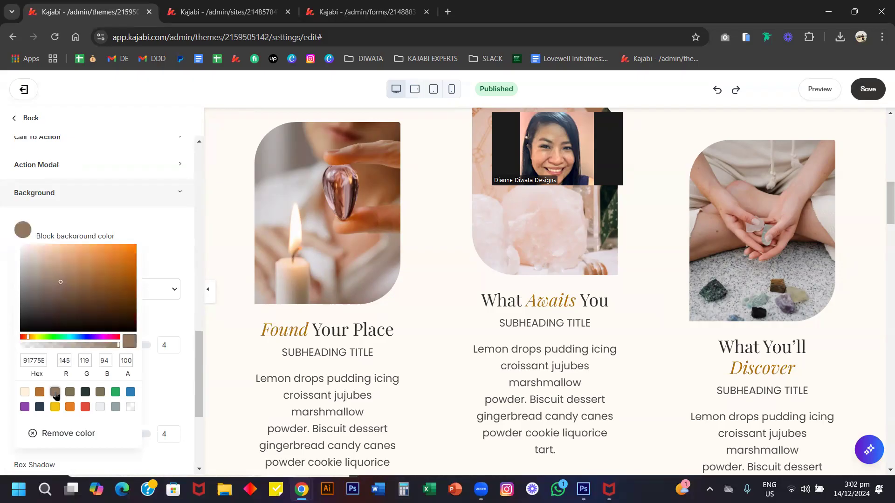
{"action": "left_click", "coordinate": [148, 251]}
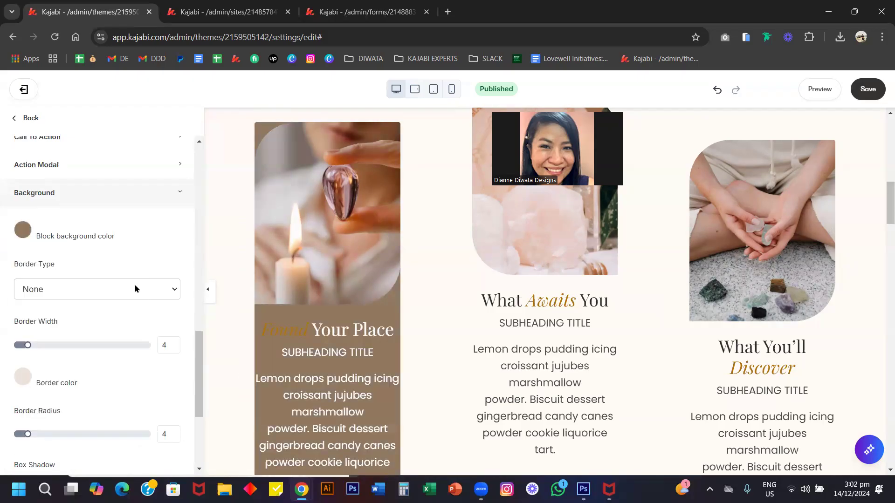
Step: Try an inside spacing of 20 on all four sides in Feature 1's desktop layout
{"action": "scroll", "coordinate": [133, 291], "scroll_direction": "down", "scroll_amount": 4}
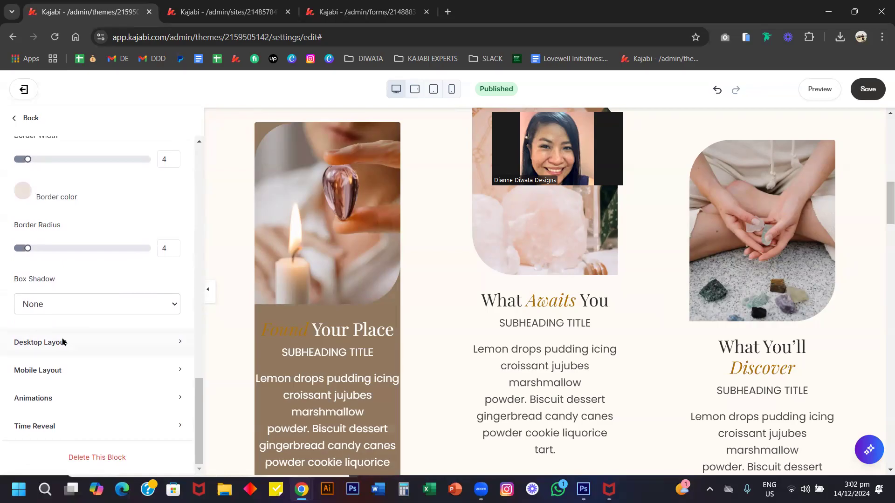
{"action": "left_click", "coordinate": [63, 342]}
{"action": "scroll", "coordinate": [64, 343], "scroll_direction": "down", "scroll_amount": 3}
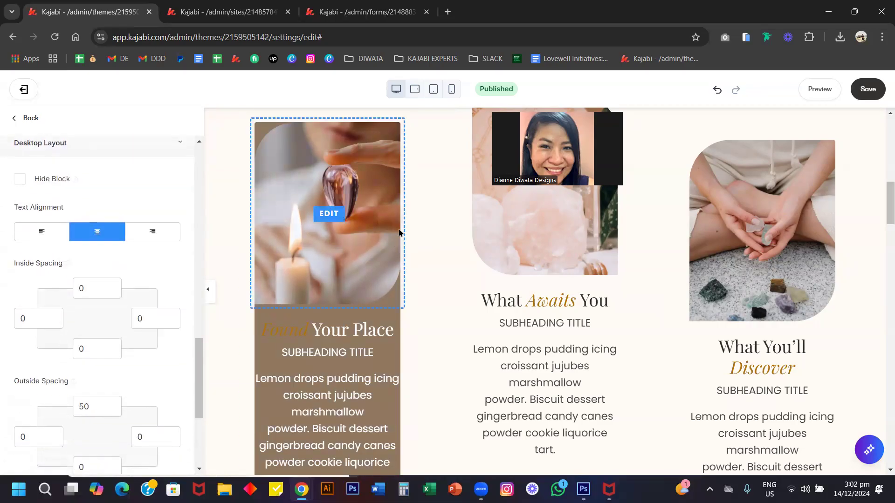
{"action": "scroll", "coordinate": [113, 291], "scroll_direction": "down", "scroll_amount": 1}
{"action": "left_click", "coordinate": [93, 238]}
{"action": "type", "text": "20"}
{"action": "key", "text": "Tab"}
{"action": "type", "text": "20"}
{"action": "key", "text": "Tab"}
{"action": "type", "text": "20"}
{"action": "key", "text": "Tab"}
{"action": "type", "text": "2"}
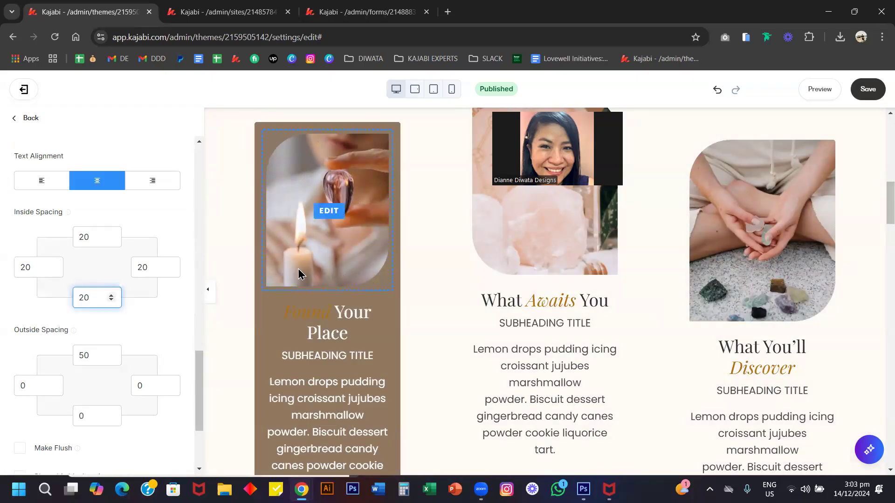
Step: Try a top outside spacing of 200 for the Feature 1 block and inspect its position beside the other features
{"action": "scroll", "coordinate": [97, 345], "scroll_direction": "down", "scroll_amount": 1}
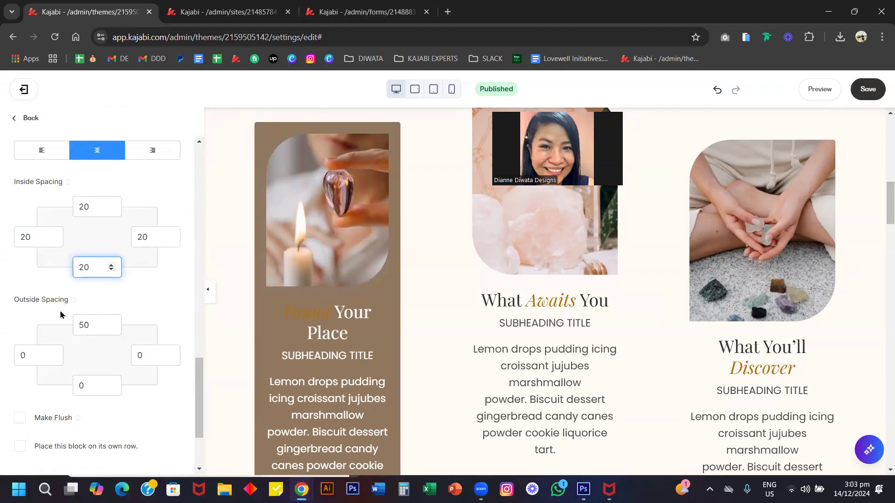
{"action": "scroll", "coordinate": [312, 303], "scroll_direction": "up", "scroll_amount": 3}
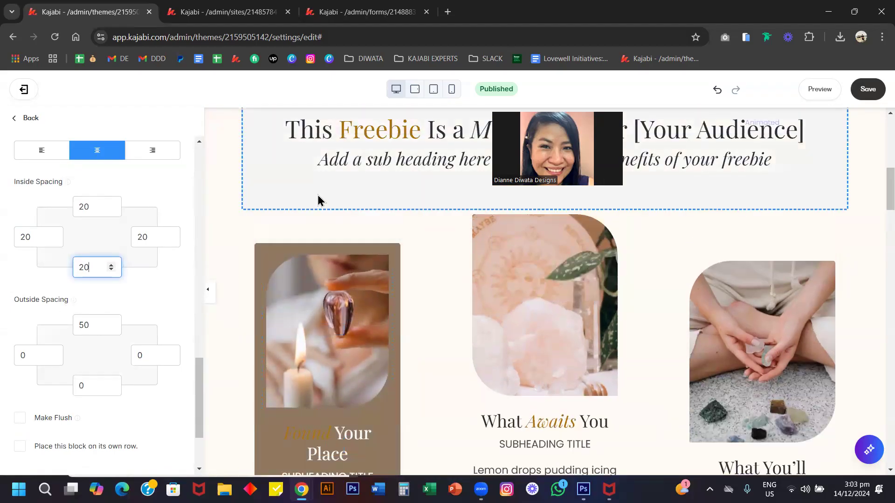
{"action": "double_click", "coordinate": [90, 319]}
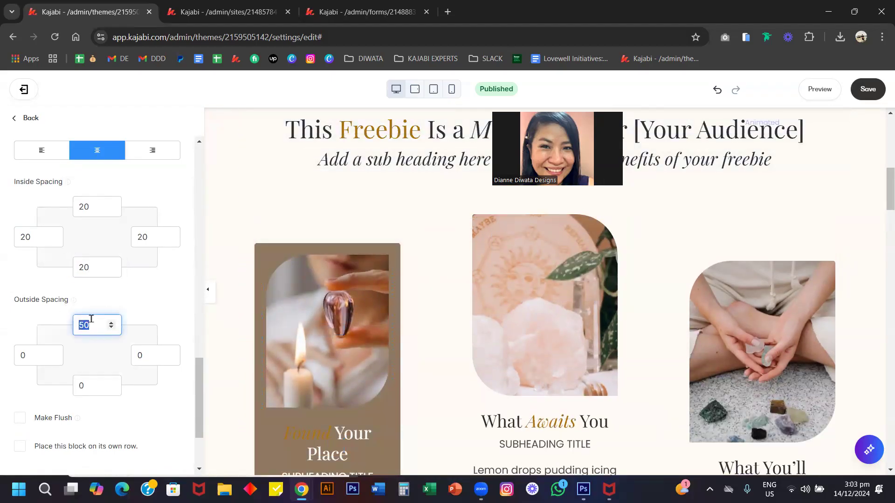
{"action": "type", "text": "200"}
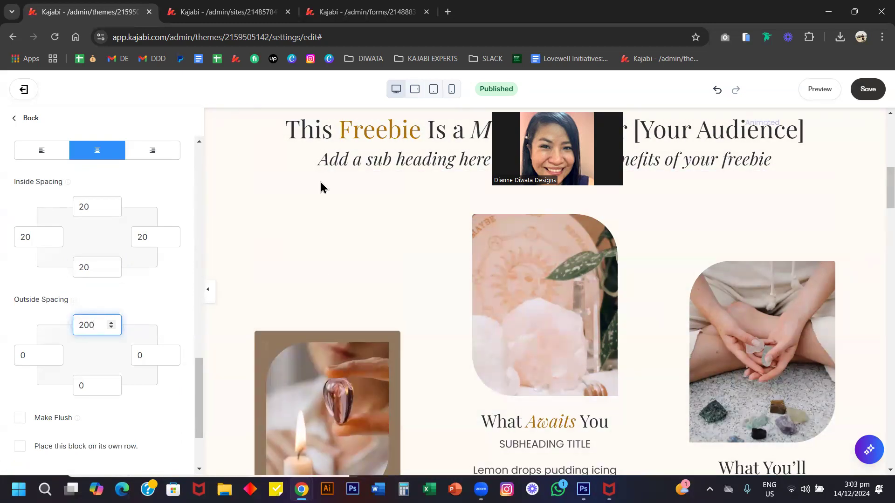
{"action": "scroll", "coordinate": [322, 246], "scroll_direction": "down", "scroll_amount": 2}
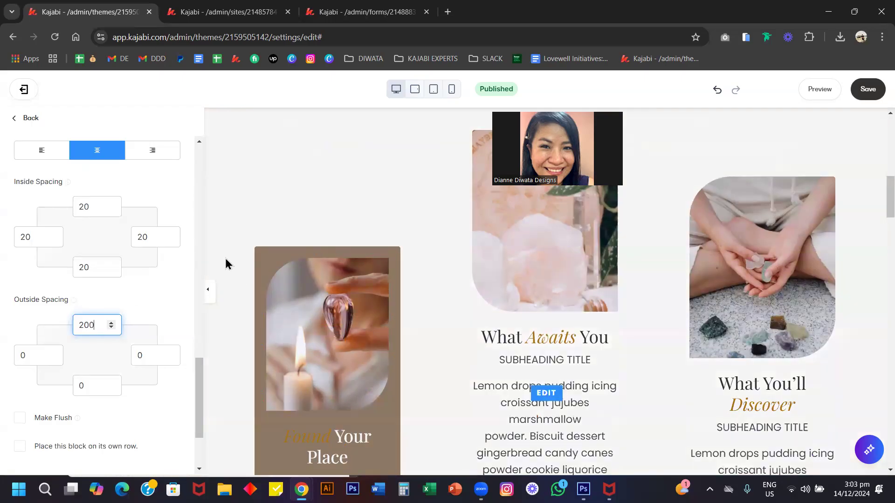
{"action": "scroll", "coordinate": [424, 336], "scroll_direction": "down", "scroll_amount": 3}
{"action": "scroll", "coordinate": [424, 336], "scroll_direction": "up", "scroll_amount": 2}
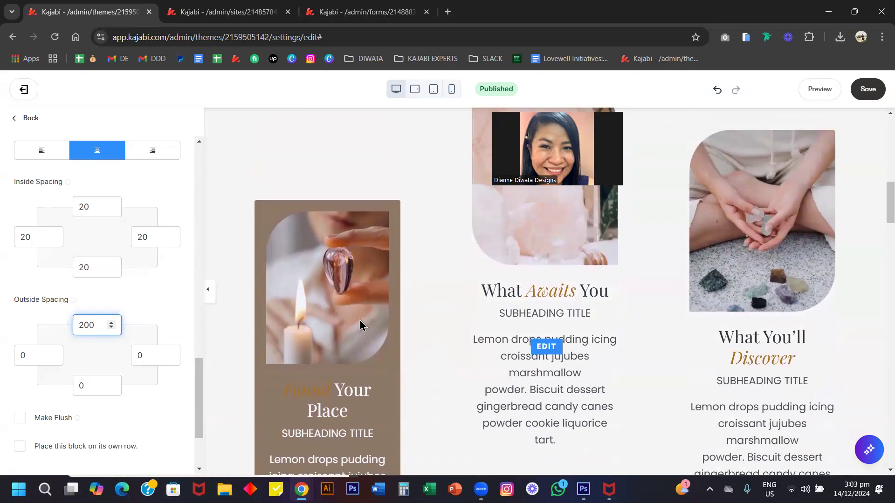
Step: Undo Feature 1's outside spacing, inside spacing and background color changes
{"action": "key", "text": "ctrl+z"}
{"action": "key", "text": "ctrl+z"}
{"action": "key", "text": "ctrl+z"}
{"action": "key", "text": "ctrl+z"}
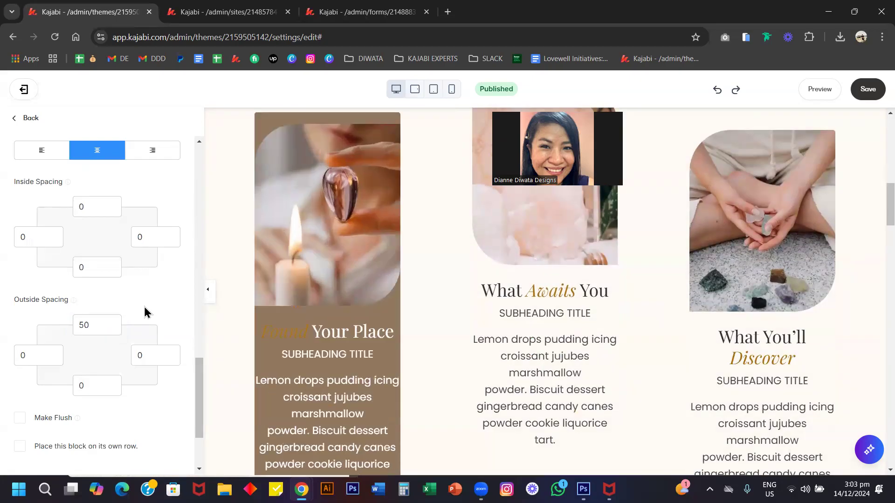
{"action": "scroll", "coordinate": [152, 294], "scroll_direction": "up", "scroll_amount": 5}
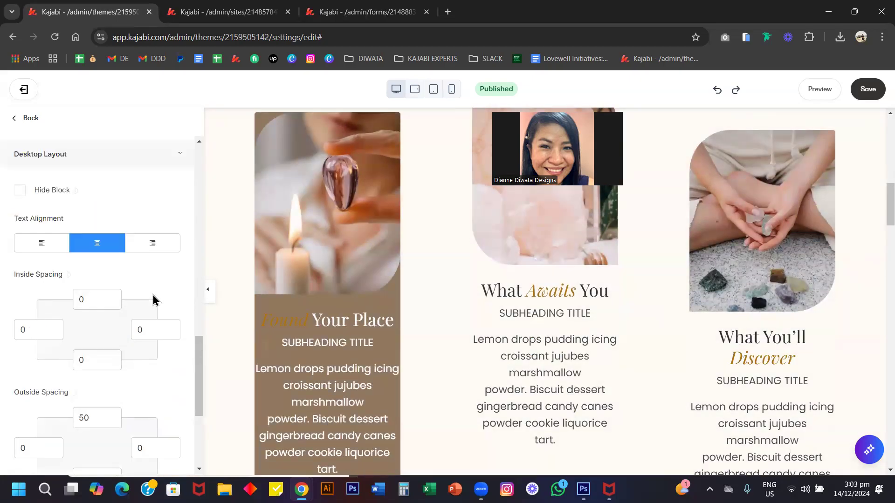
{"action": "key", "text": "ctrl+z"}
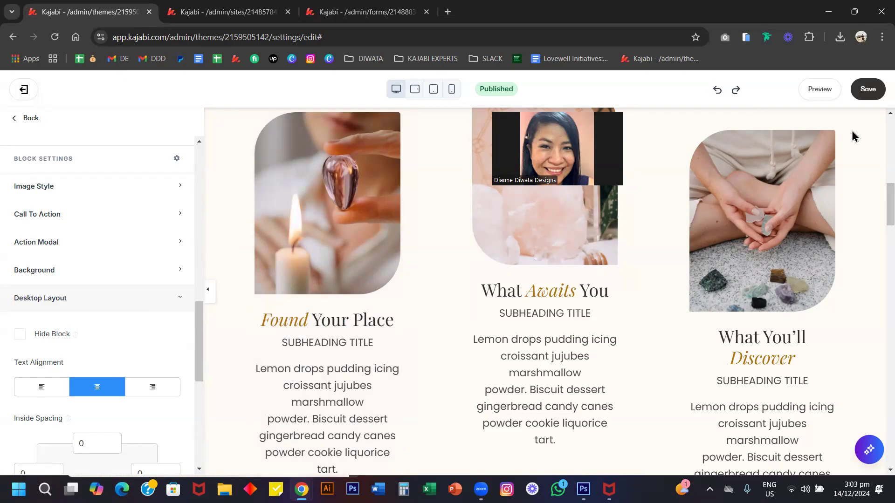
Step: Review Feature 1's desktop spacing settings and open the crystal icon block above the What's Inside heading
{"action": "scroll", "coordinate": [148, 343], "scroll_direction": "down", "scroll_amount": 5}
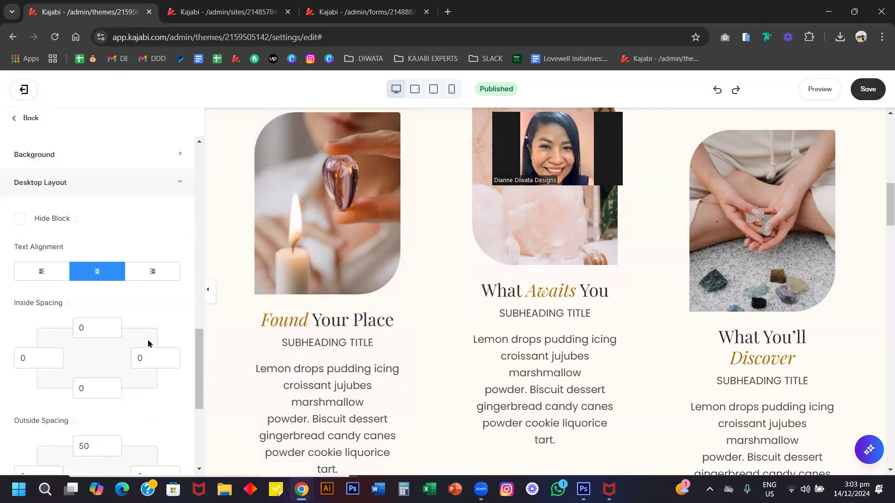
{"action": "scroll", "coordinate": [295, 335], "scroll_direction": "up", "scroll_amount": 4}
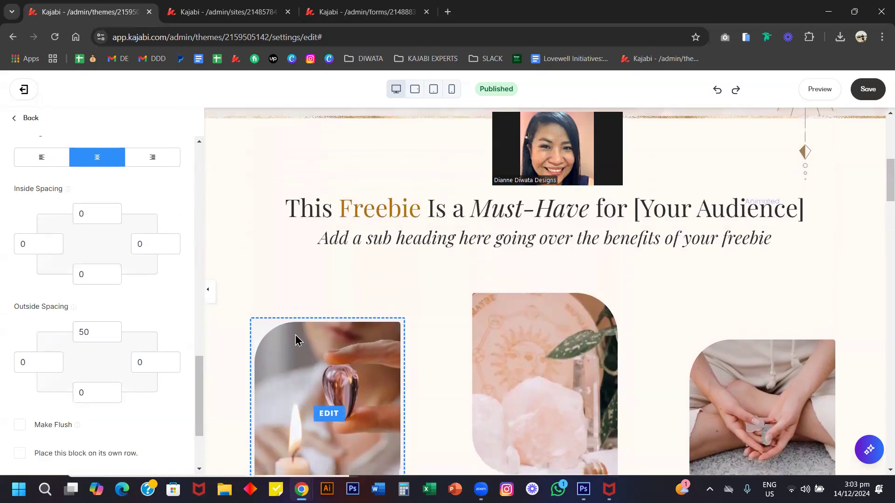
{"action": "scroll", "coordinate": [295, 334], "scroll_direction": "down", "scroll_amount": 5}
{"action": "scroll", "coordinate": [295, 335], "scroll_direction": "down", "scroll_amount": 8}
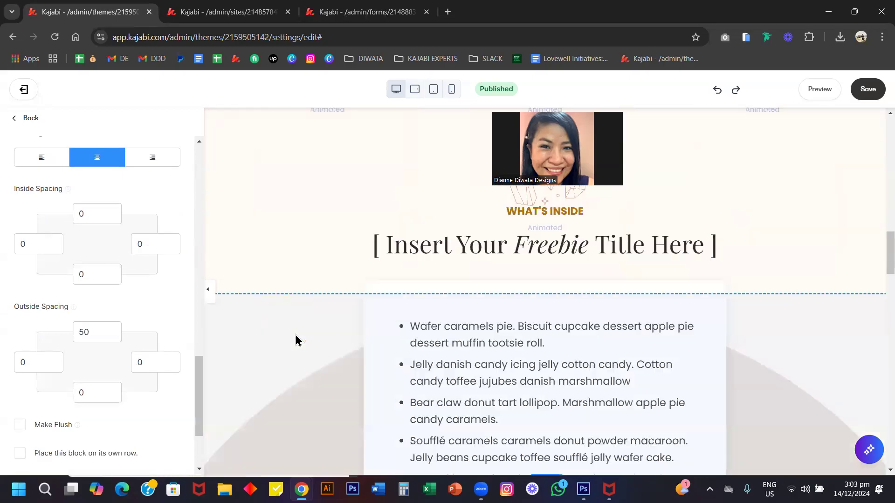
{"action": "scroll", "coordinate": [294, 335], "scroll_direction": "up", "scroll_amount": 4}
{"action": "left_click", "coordinate": [542, 343]}
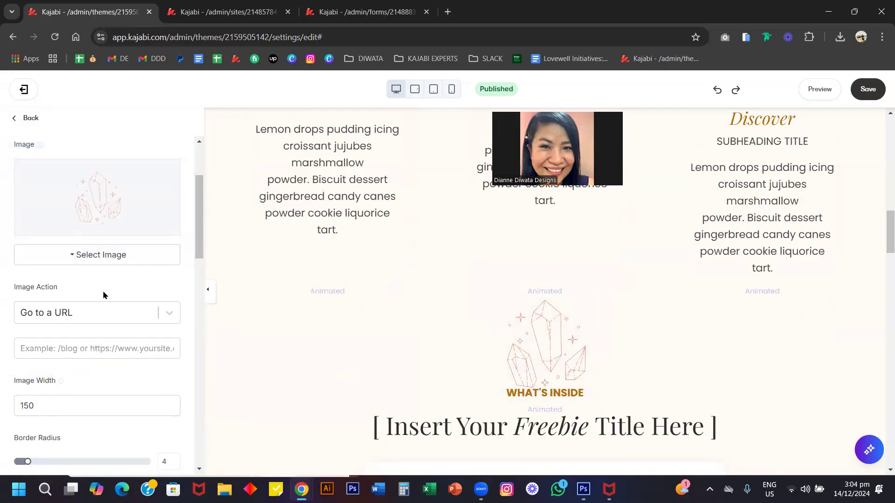
Step: Set the image width of the crystal icon above the What's Inside heading to 350
{"action": "scroll", "coordinate": [103, 294], "scroll_direction": "up", "scroll_amount": 2}
{"action": "scroll", "coordinate": [97, 287], "scroll_direction": "up", "scroll_amount": 1}
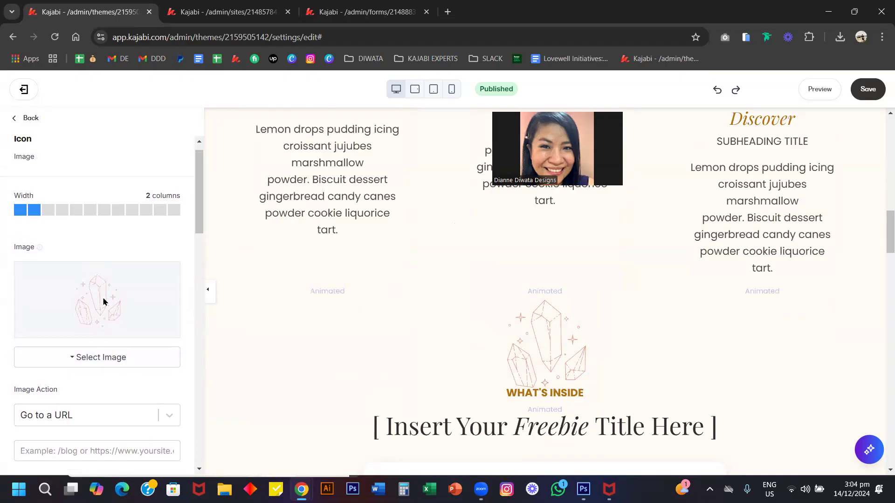
{"action": "scroll", "coordinate": [103, 302], "scroll_direction": "down", "scroll_amount": 10}
{"action": "scroll", "coordinate": [104, 302], "scroll_direction": "up", "scroll_amount": 6}
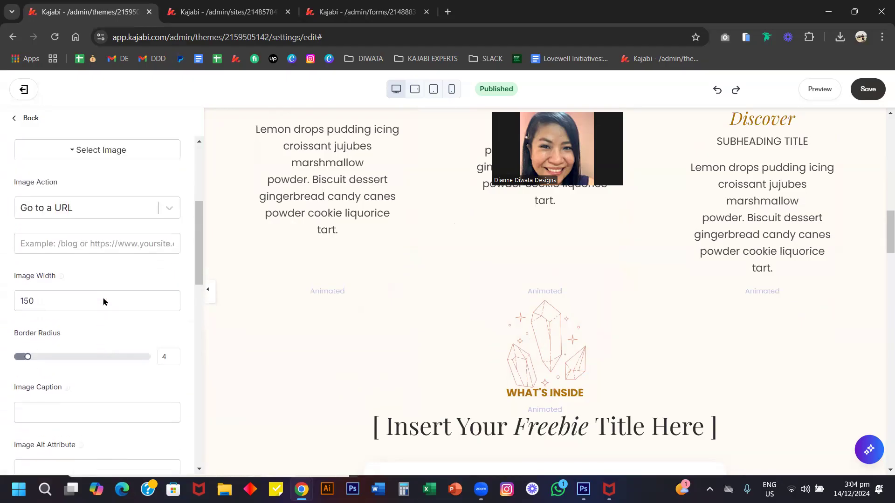
{"action": "scroll", "coordinate": [104, 301], "scroll_direction": "up", "scroll_amount": 5}
{"action": "scroll", "coordinate": [104, 302], "scroll_direction": "down", "scroll_amount": 4}
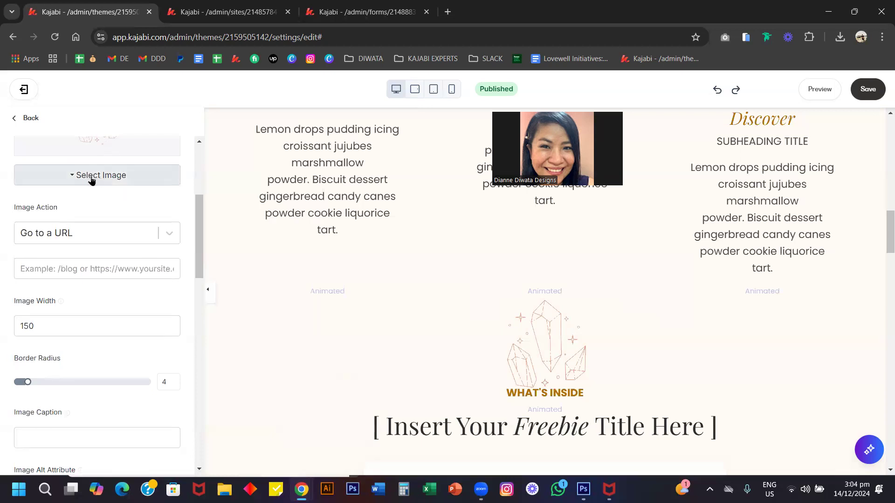
{"action": "double_click", "coordinate": [38, 320]}
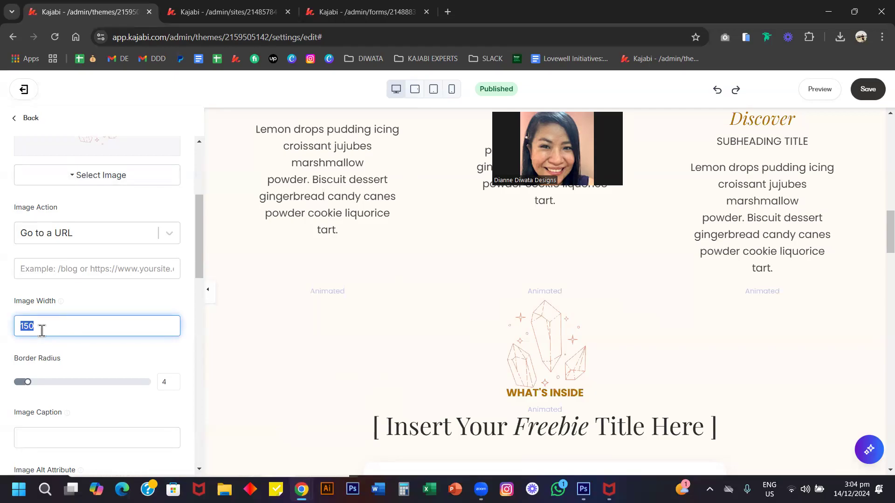
{"action": "type", "text": "350"}
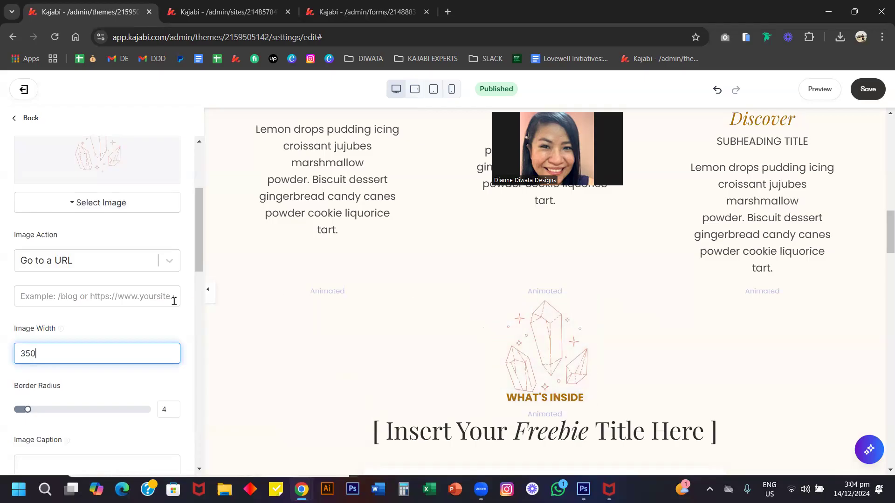
{"action": "scroll", "coordinate": [115, 300], "scroll_direction": "up", "scroll_amount": 1}
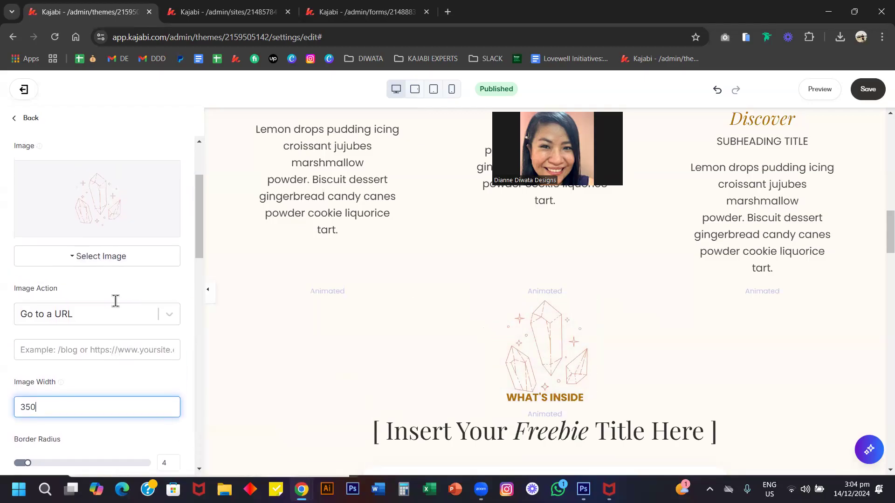
{"action": "scroll", "coordinate": [116, 301], "scroll_direction": "up", "scroll_amount": 2}
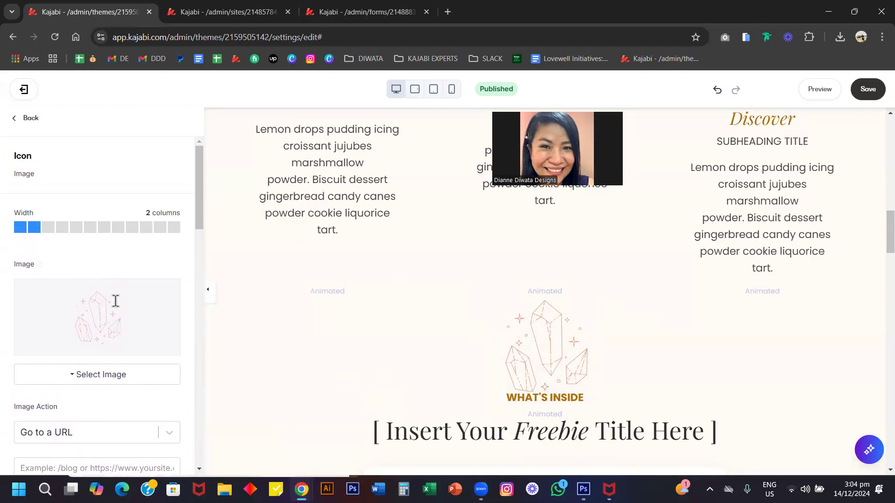
Step: Try widening the crystal icon block to 8 columns and inspect the enlarged image
{"action": "scroll", "coordinate": [64, 313], "scroll_direction": "down", "scroll_amount": 4}
{"action": "left_click", "coordinate": [64, 311]}
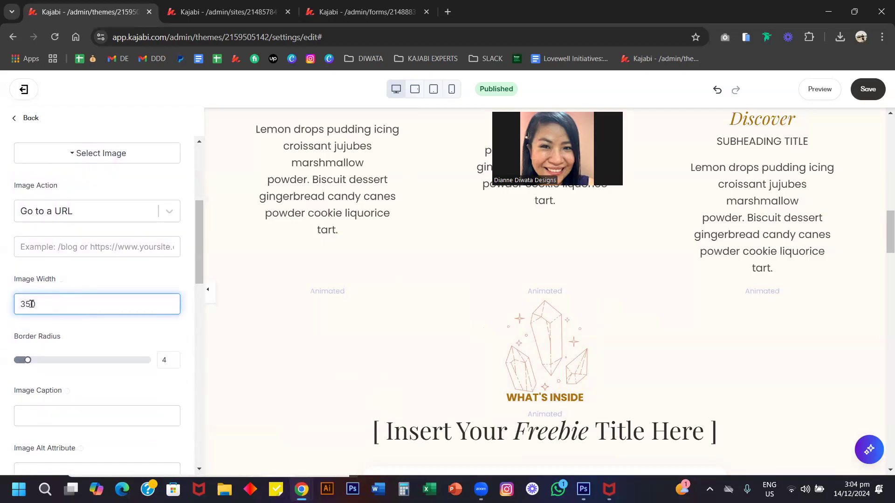
{"action": "scroll", "coordinate": [48, 304], "scroll_direction": "up", "scroll_amount": 4}
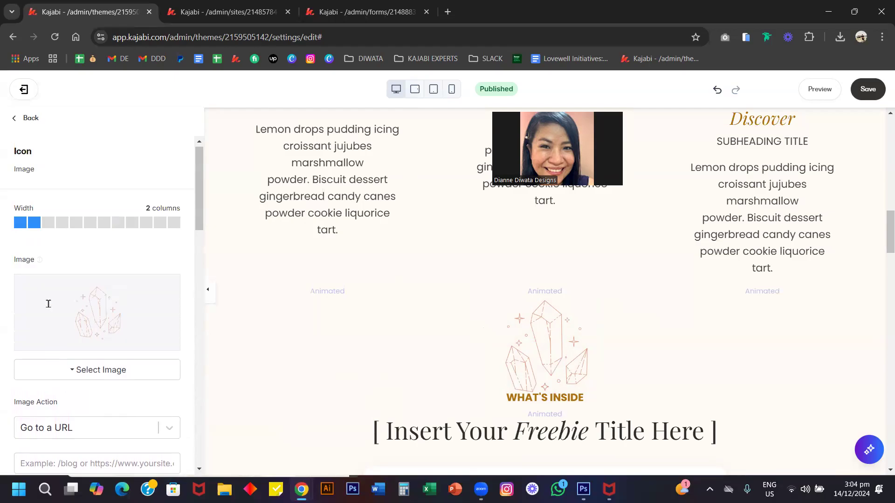
{"action": "left_click", "coordinate": [116, 233]}
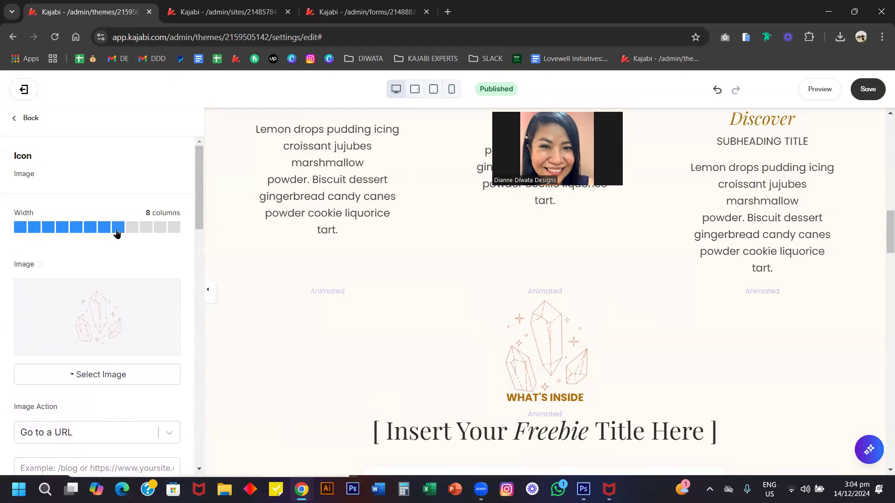
{"action": "scroll", "coordinate": [120, 306], "scroll_direction": "down", "scroll_amount": 5}
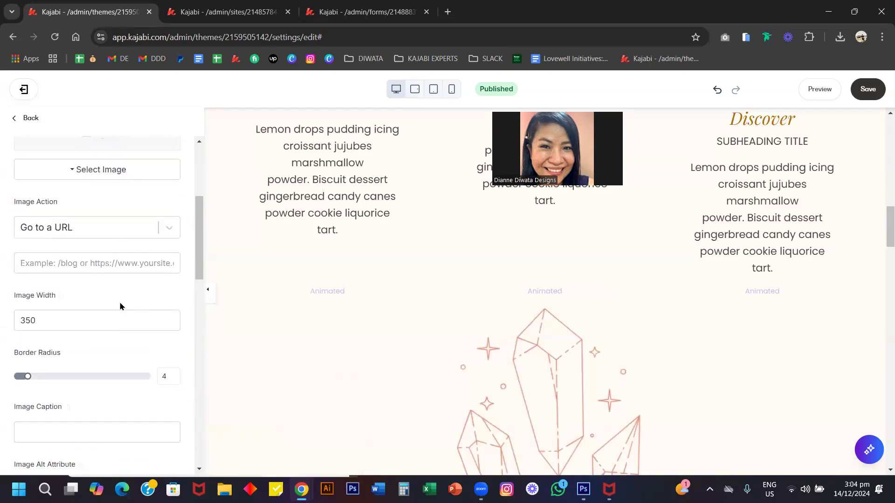
{"action": "scroll", "coordinate": [429, 325], "scroll_direction": "down", "scroll_amount": 3}
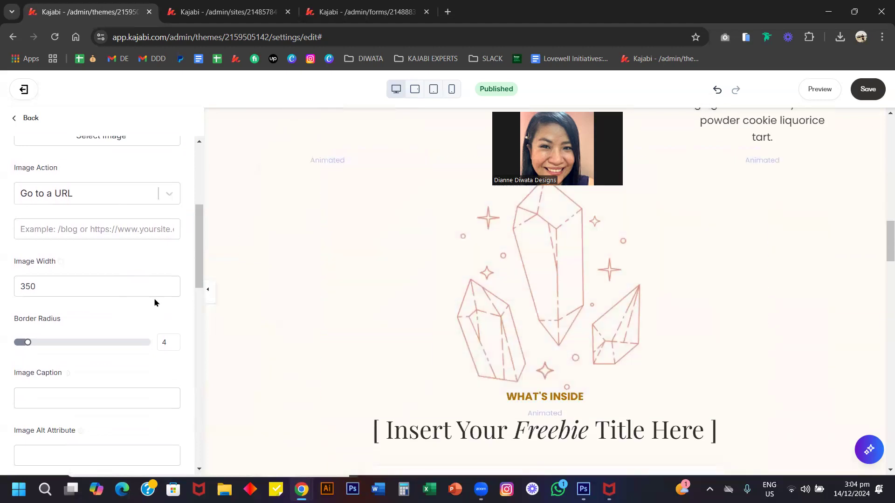
Step: Try an image width of 800 for the crystal icon, and restore the image width to 350 and the block to 2 columns
{"action": "double_click", "coordinate": [66, 287]}
{"action": "type", "text": "800"}
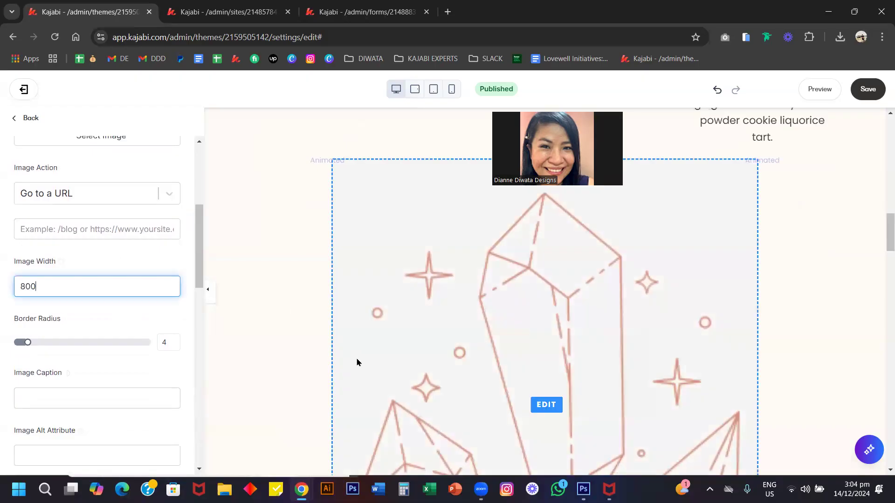
{"action": "scroll", "coordinate": [368, 367], "scroll_direction": "down", "scroll_amount": 2}
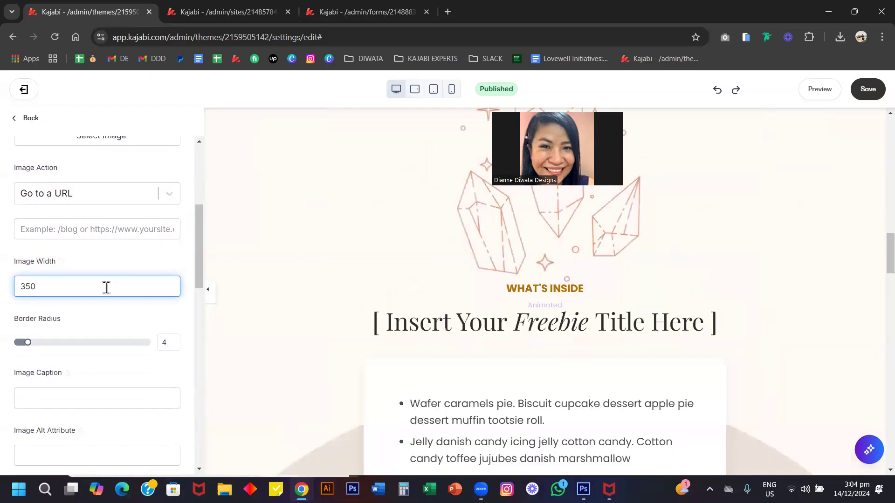
{"action": "scroll", "coordinate": [107, 288], "scroll_direction": "up", "scroll_amount": 5}
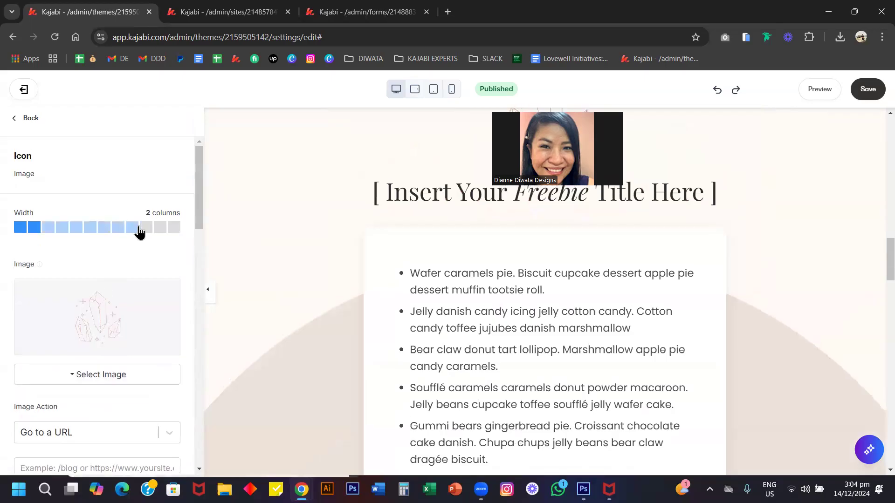
{"action": "scroll", "coordinate": [461, 295], "scroll_direction": "up", "scroll_amount": 2}
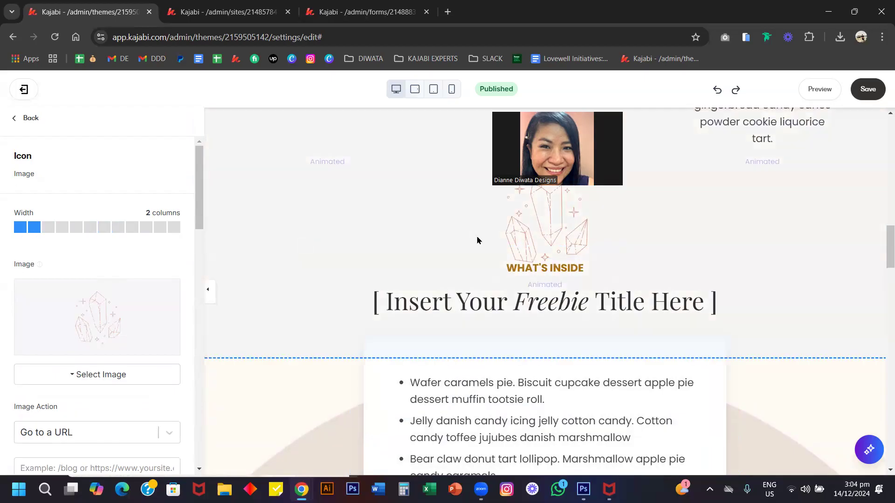
Step: Open the Feature 1, Feature 2 and Feature 3 blocks in turn and check each one's column width
{"action": "scroll", "coordinate": [374, 250], "scroll_direction": "up", "scroll_amount": 6}
{"action": "scroll", "coordinate": [377, 252], "scroll_direction": "up", "scroll_amount": 2}
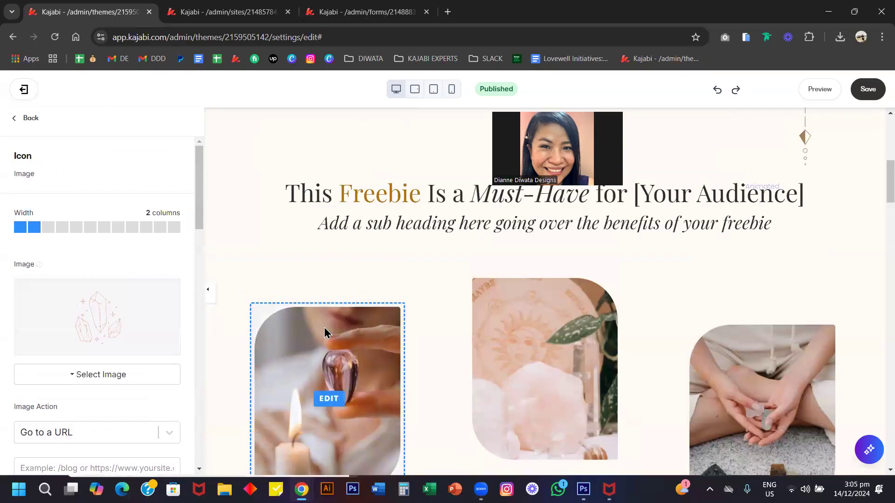
{"action": "left_click", "coordinate": [335, 347]}
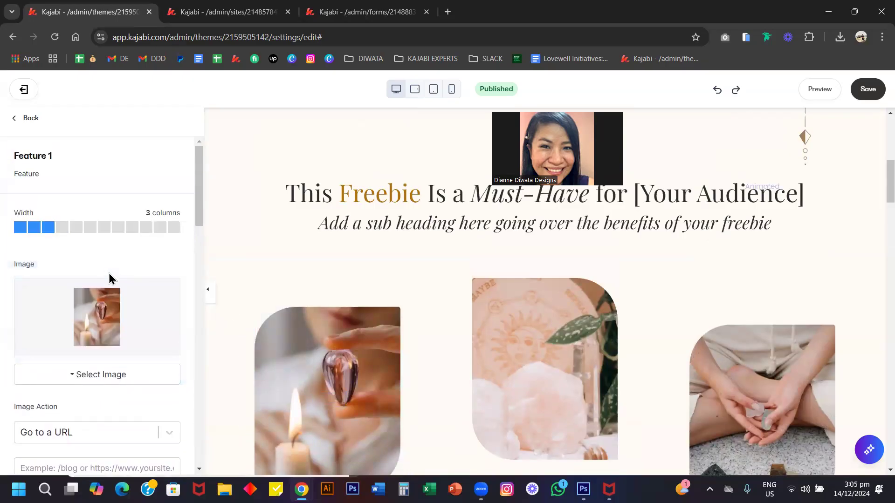
{"action": "left_click", "coordinate": [502, 303]}
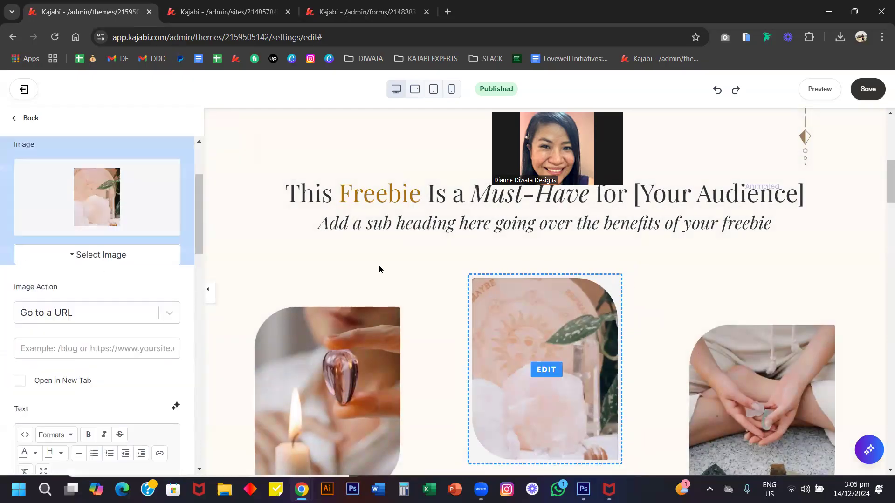
{"action": "scroll", "coordinate": [154, 256], "scroll_direction": "up", "scroll_amount": 2}
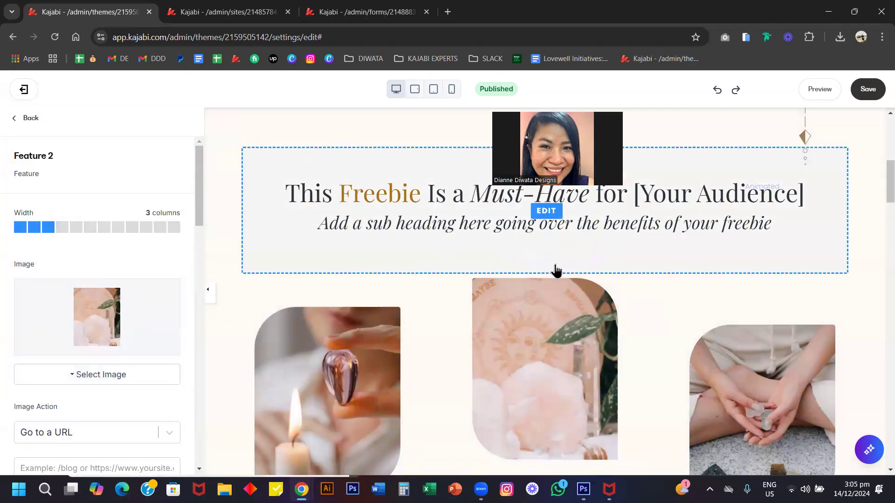
{"action": "scroll", "coordinate": [558, 271], "scroll_direction": "up", "scroll_amount": 1}
{"action": "left_click", "coordinate": [731, 370]}
{"action": "scroll", "coordinate": [216, 333], "scroll_direction": "up", "scroll_amount": 4}
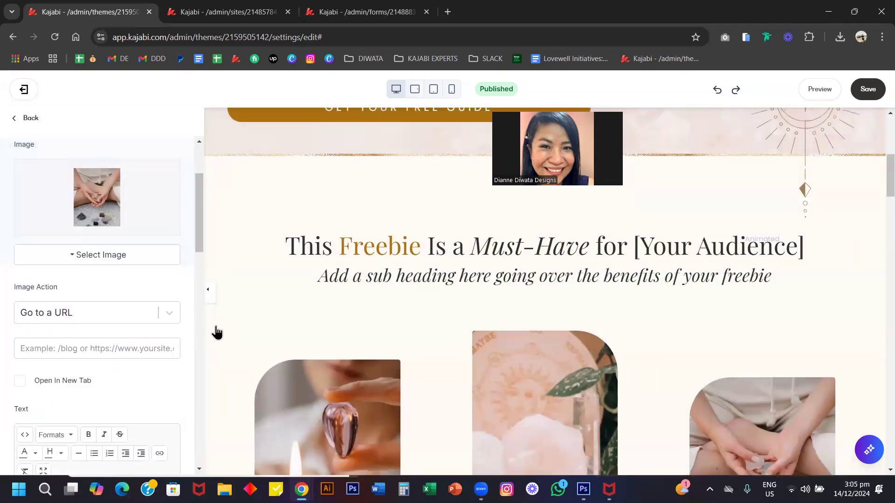
{"action": "scroll", "coordinate": [70, 257], "scroll_direction": "up", "scroll_amount": 3}
{"action": "scroll", "coordinate": [414, 279], "scroll_direction": "down", "scroll_amount": 7}
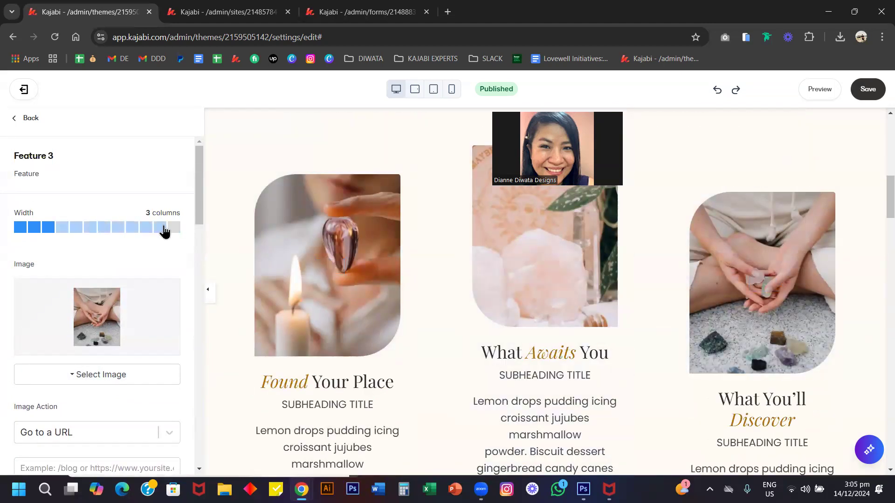
Step: Try widening the Feature 1 block to 4 and to 5 columns and inspect how the row of features adjusts
{"action": "left_click", "coordinate": [303, 232]}
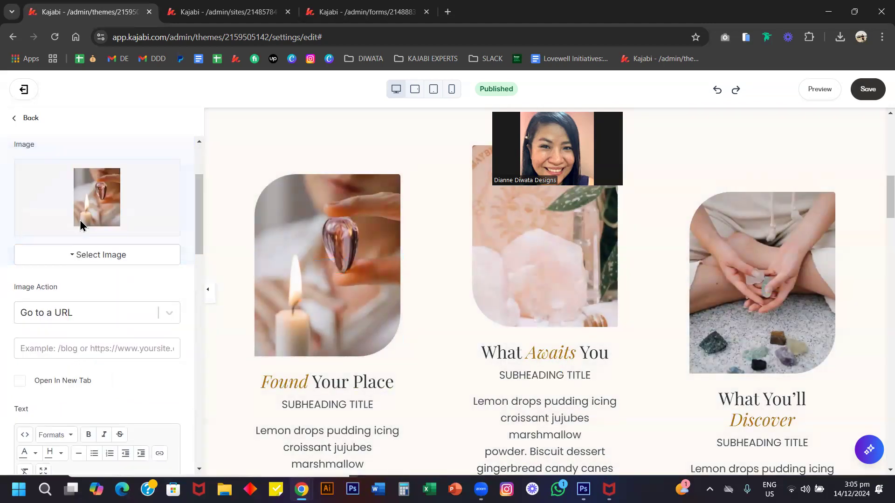
{"action": "scroll", "coordinate": [85, 247], "scroll_direction": "up", "scroll_amount": 3}
{"action": "left_click", "coordinate": [61, 229]}
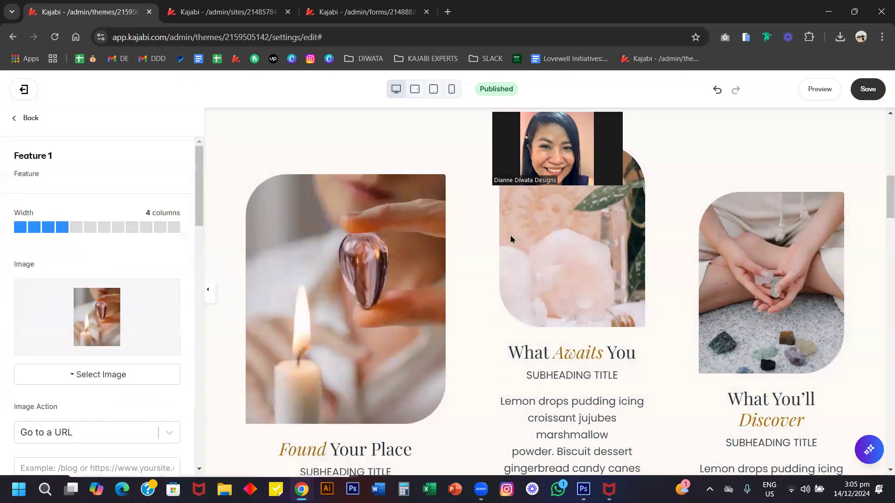
{"action": "left_click", "coordinate": [73, 233]}
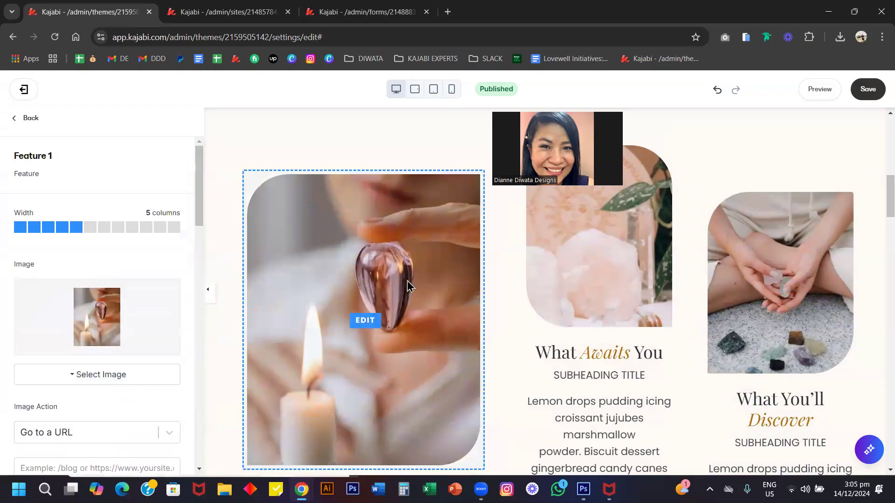
{"action": "scroll", "coordinate": [407, 280], "scroll_direction": "down", "scroll_amount": 2}
{"action": "scroll", "coordinate": [407, 285], "scroll_direction": "up", "scroll_amount": 1}
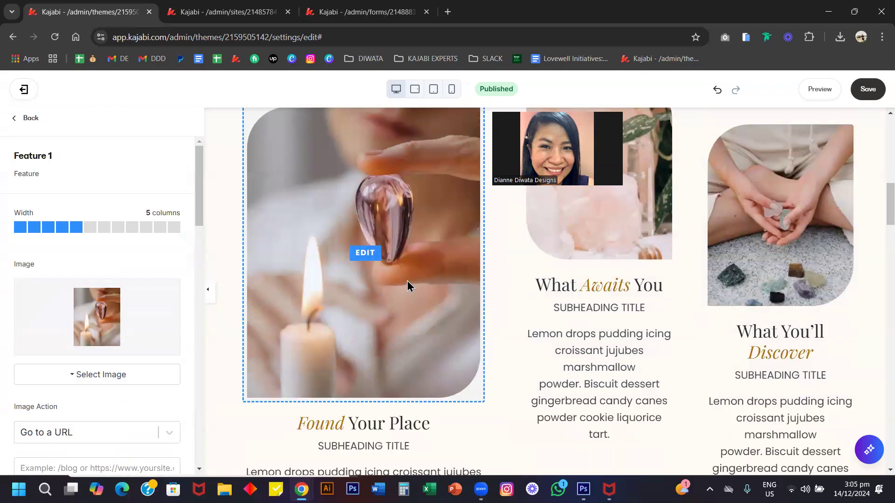
Step: Try a width of 4 columns for both Feature 2 and Feature 3 and check the resulting row layout
{"action": "left_click", "coordinate": [589, 247]}
{"action": "left_click", "coordinate": [61, 228]}
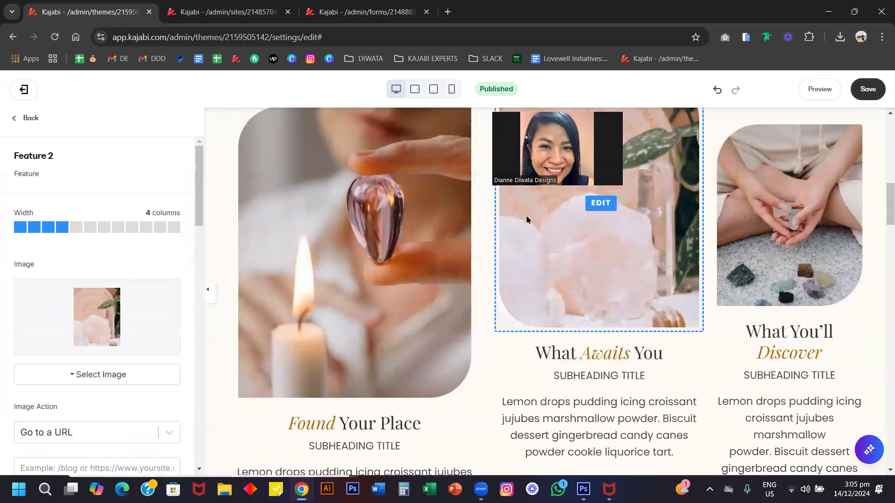
{"action": "left_click", "coordinate": [722, 231]}
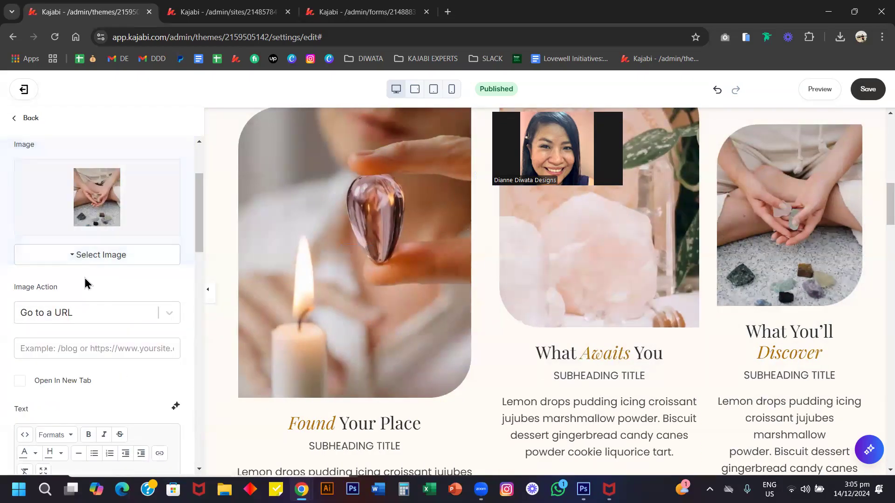
{"action": "left_click", "coordinate": [62, 229]}
{"action": "scroll", "coordinate": [424, 236], "scroll_direction": "down", "scroll_amount": 3}
{"action": "scroll", "coordinate": [424, 236], "scroll_direction": "up", "scroll_amount": 9}
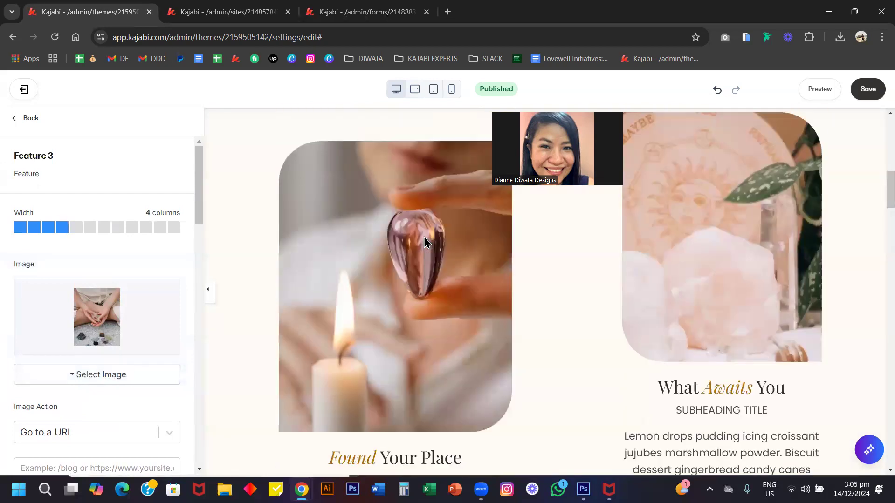
Step: Restore the Feature 1 and Feature 2 blocks to a width of 3 columns each
{"action": "left_click", "coordinate": [296, 234]}
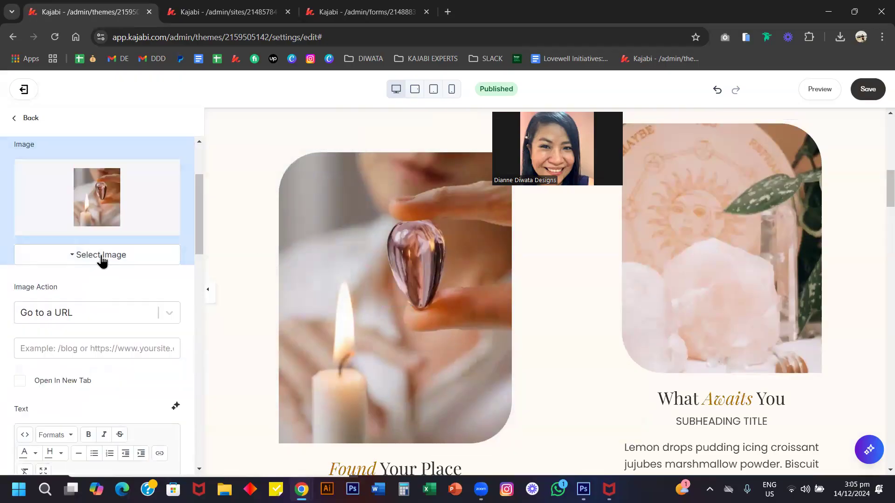
{"action": "scroll", "coordinate": [438, 280], "scroll_direction": "down", "scroll_amount": 8}
{"action": "scroll", "coordinate": [438, 280], "scroll_direction": "up", "scroll_amount": 5}
{"action": "scroll", "coordinate": [438, 280], "scroll_direction": "up", "scroll_amount": 4}
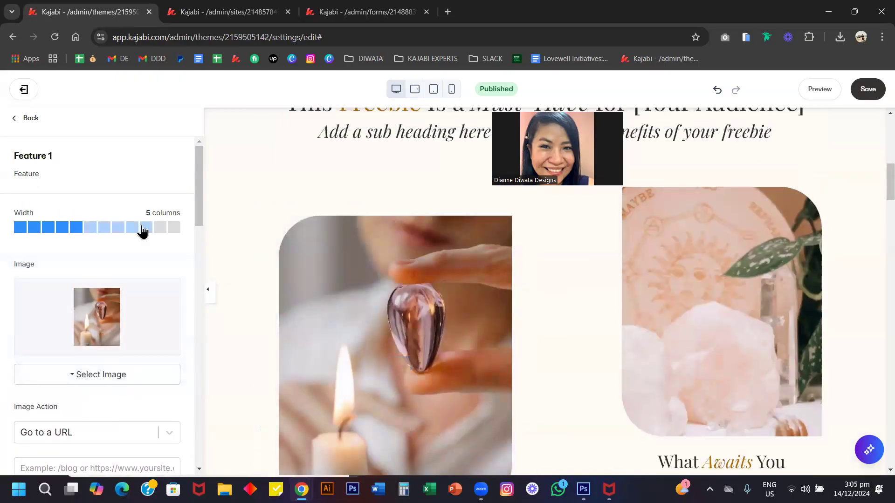
{"action": "left_click", "coordinate": [54, 228]}
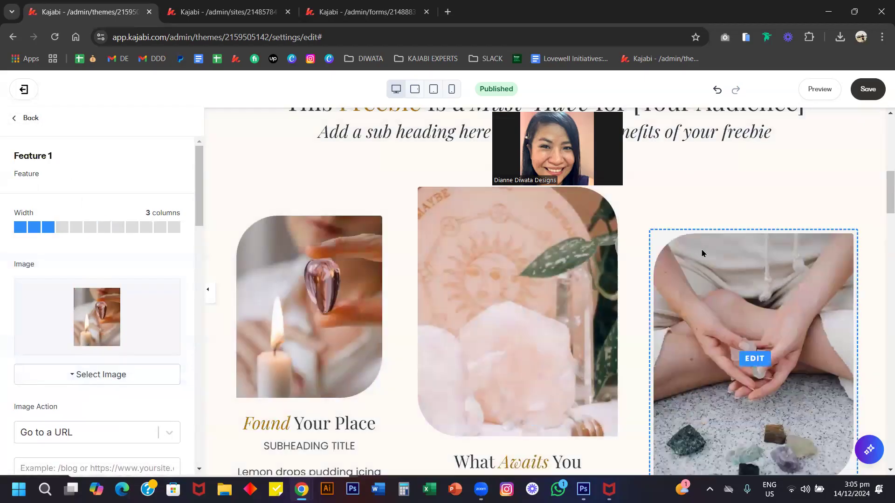
{"action": "left_click", "coordinate": [572, 278]}
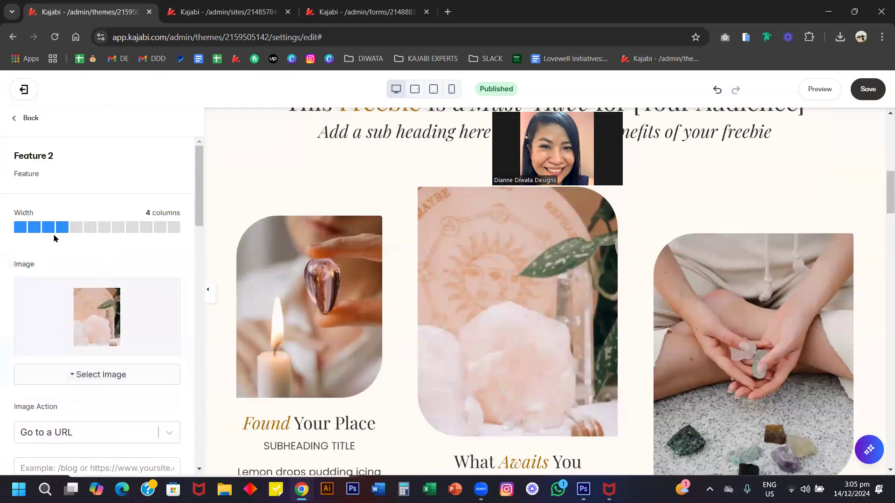
{"action": "left_click", "coordinate": [50, 228]}
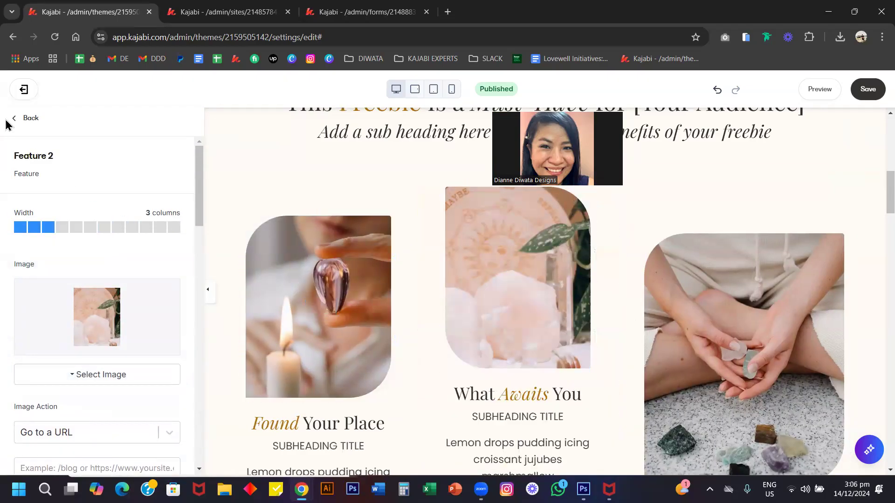
Step: Restore the Feature 3 block to a width of 3 columns and check the alignment of the three features
{"action": "left_click", "coordinate": [28, 119]}
{"action": "left_click", "coordinate": [28, 120]}
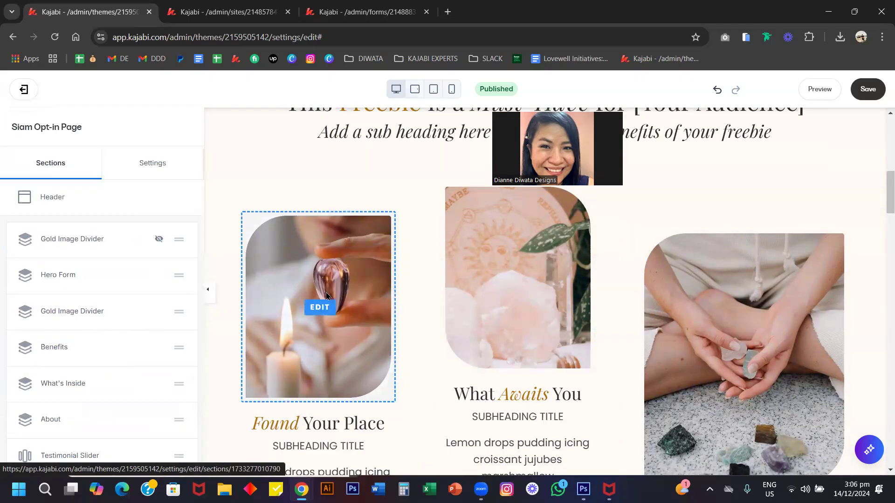
{"action": "left_click", "coordinate": [708, 308]}
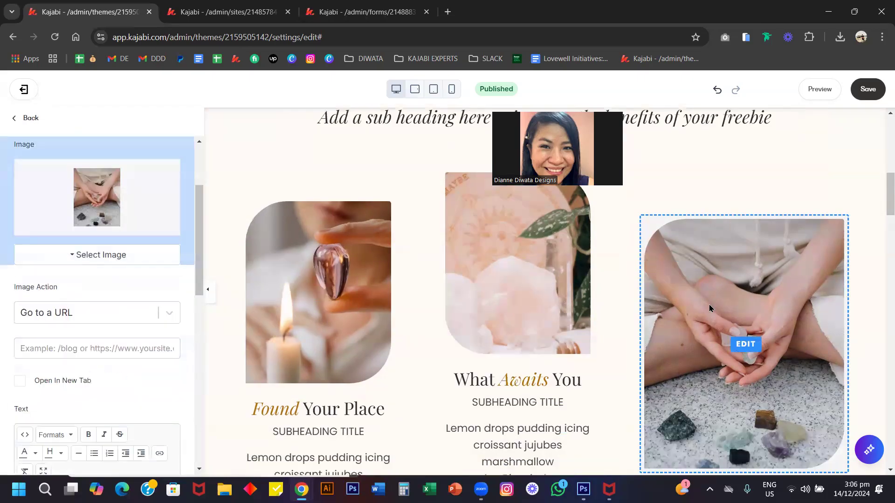
{"action": "scroll", "coordinate": [309, 183], "scroll_direction": "down", "scroll_amount": 3}
{"action": "left_click", "coordinate": [52, 230]}
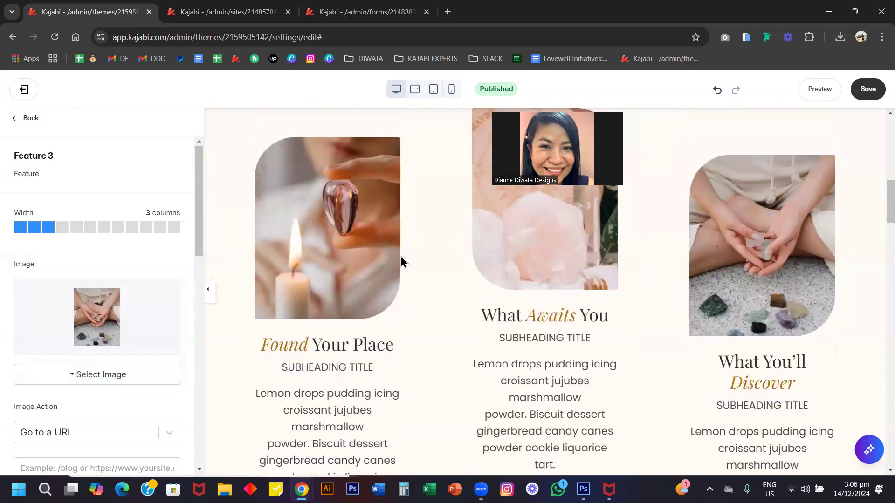
{"action": "scroll", "coordinate": [457, 280], "scroll_direction": "down", "scroll_amount": 5}
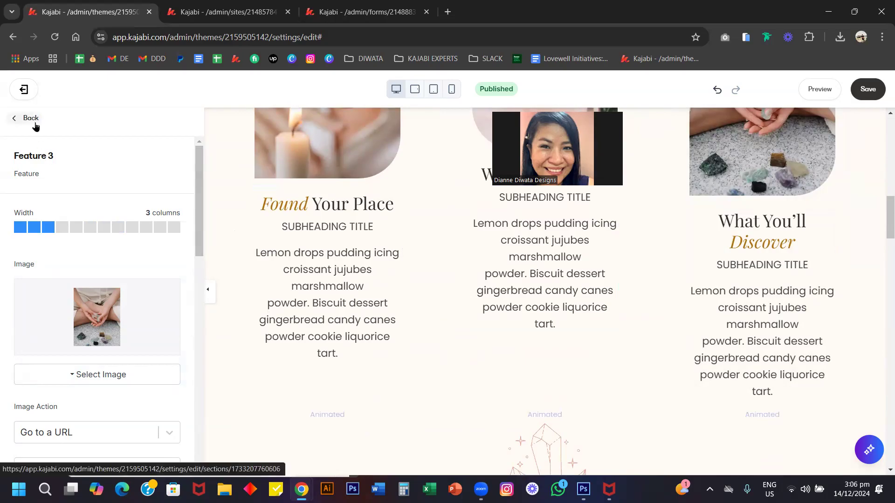
{"action": "left_click", "coordinate": [35, 122]}
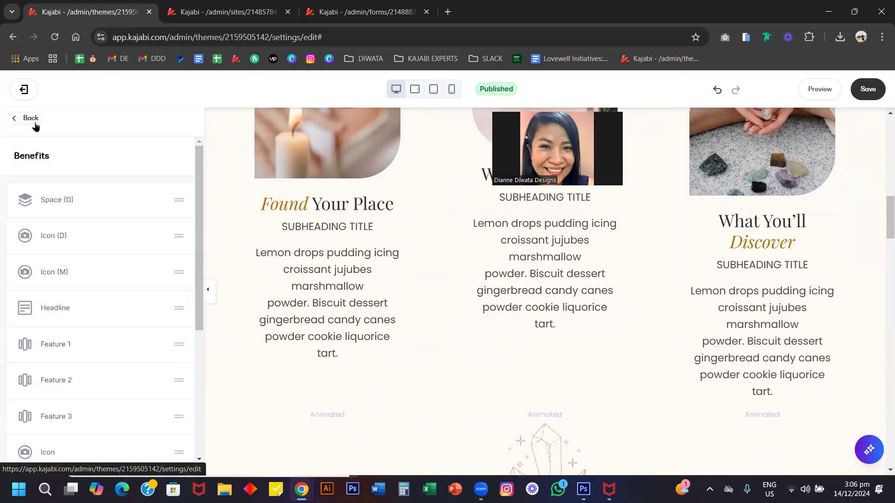
{"action": "left_click", "coordinate": [343, 177]}
{"action": "scroll", "coordinate": [224, 184], "scroll_direction": "up", "scroll_amount": 5}
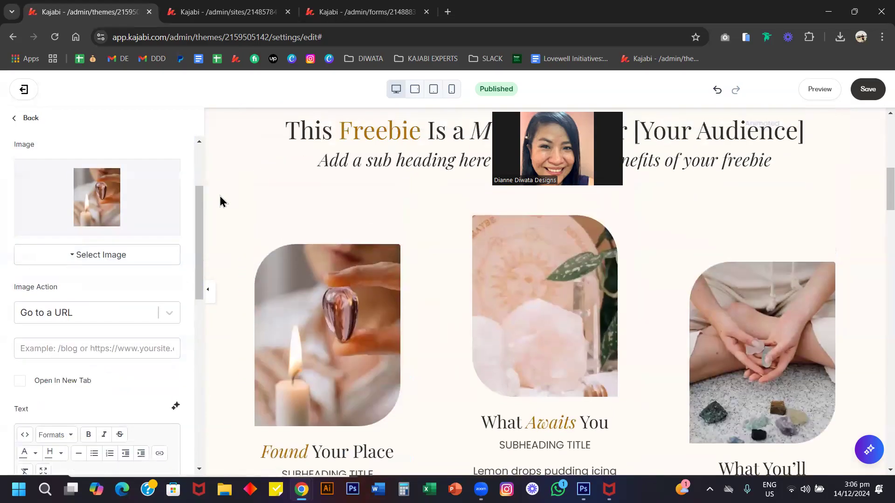
{"action": "scroll", "coordinate": [240, 243], "scroll_direction": "down", "scroll_amount": 5}
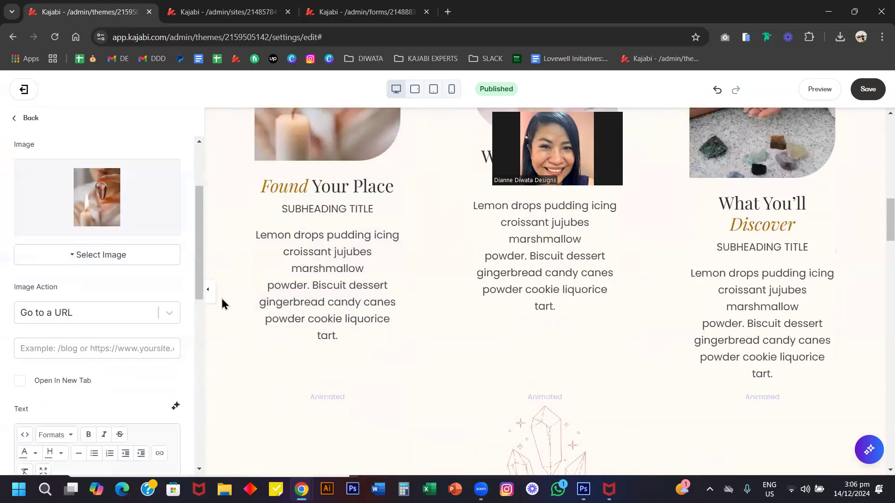
Step: Set the Benefits section's horizontal alignment to Center in its desktop layout settings
{"action": "left_click", "coordinate": [211, 203]}
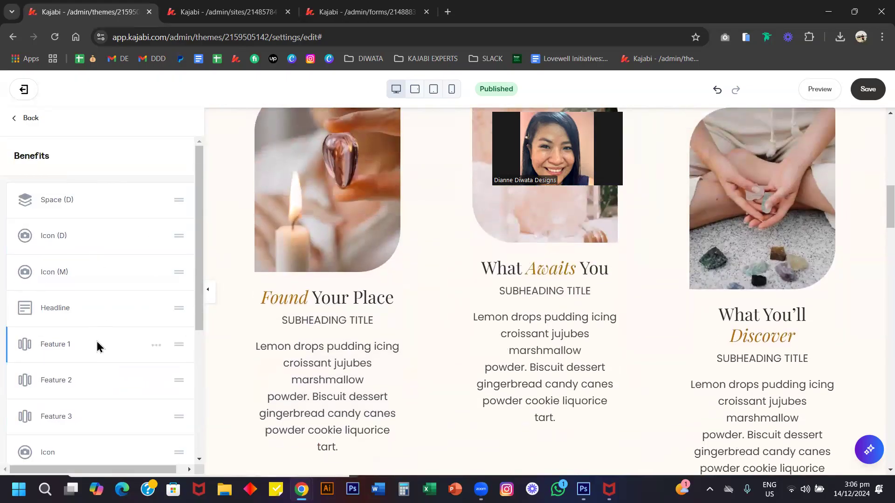
{"action": "scroll", "coordinate": [97, 345], "scroll_direction": "down", "scroll_amount": 5}
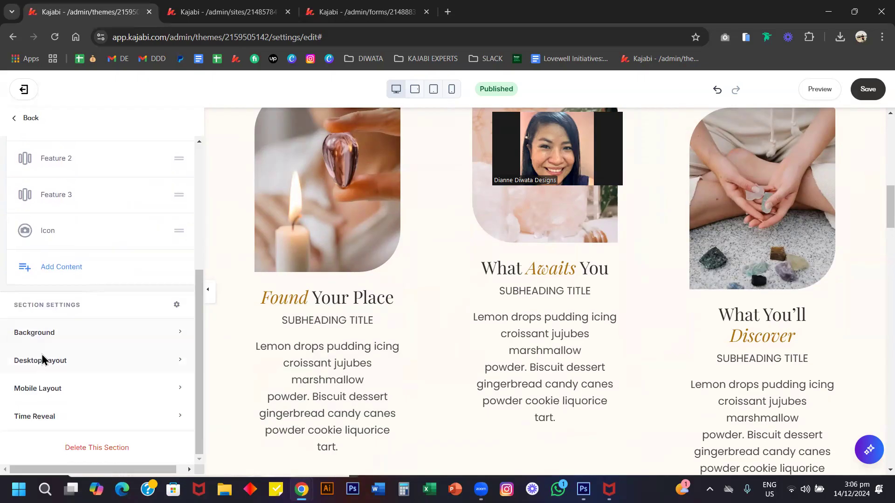
{"action": "left_click", "coordinate": [58, 365]}
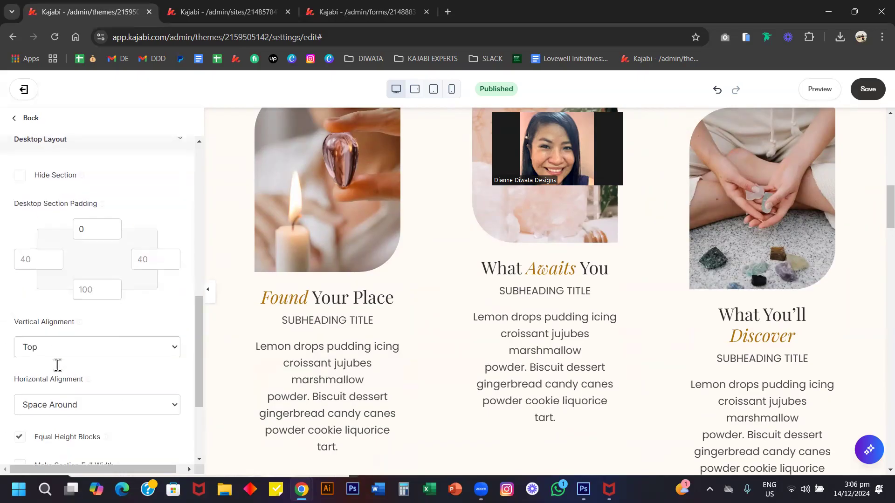
{"action": "scroll", "coordinate": [409, 227], "scroll_direction": "up", "scroll_amount": 10}
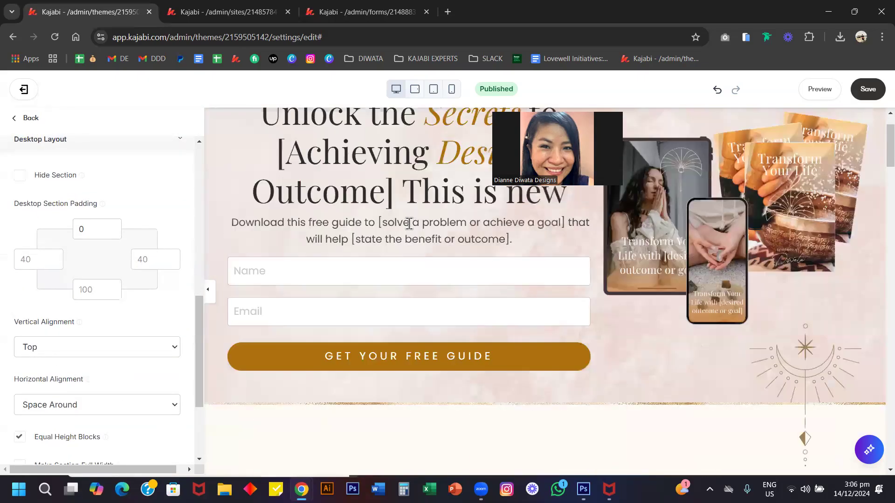
{"action": "scroll", "coordinate": [409, 224], "scroll_direction": "up", "scroll_amount": 2}
{"action": "scroll", "coordinate": [422, 284], "scroll_direction": "down", "scroll_amount": 12}
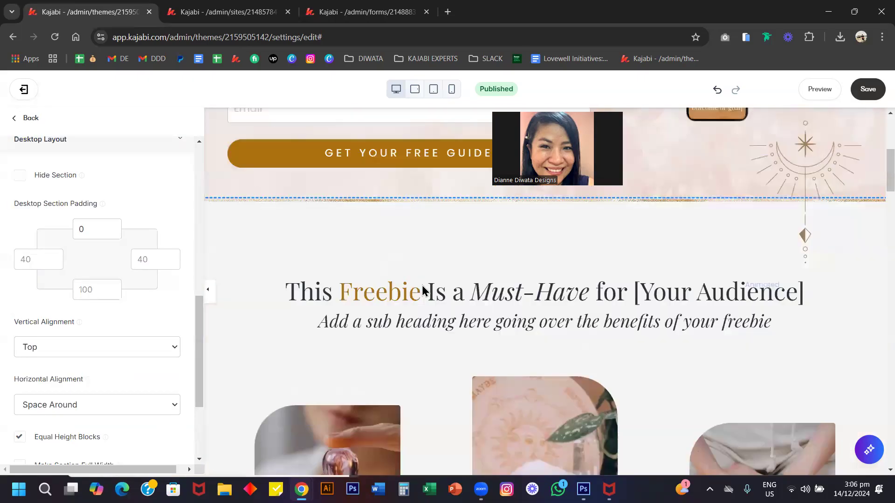
{"action": "left_click", "coordinate": [104, 405]}
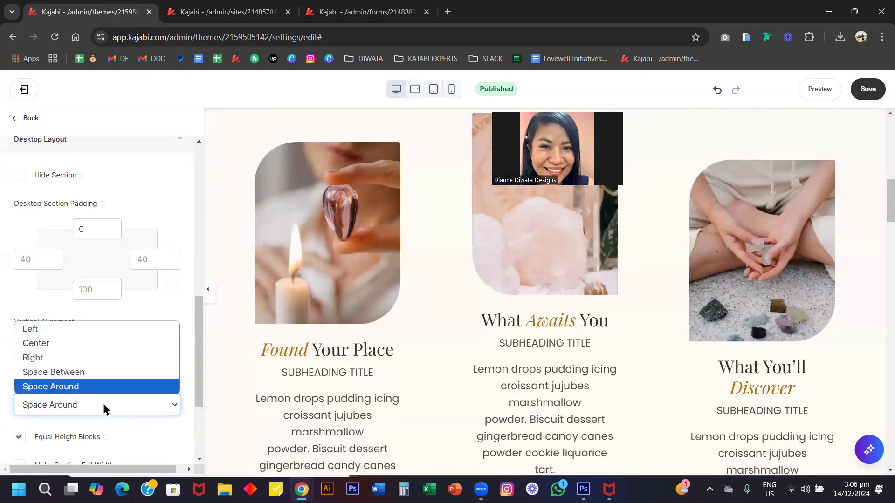
{"action": "left_click", "coordinate": [100, 344]}
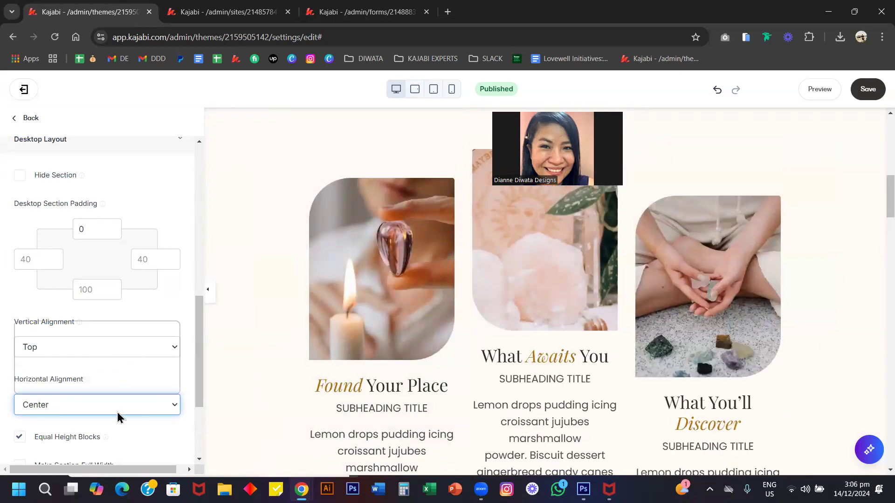
Step: Try the Space Between and Space Around horizontal alignments on the Benefits section, and return it to Center
{"action": "left_click", "coordinate": [117, 410]}
{"action": "left_click", "coordinate": [83, 371]}
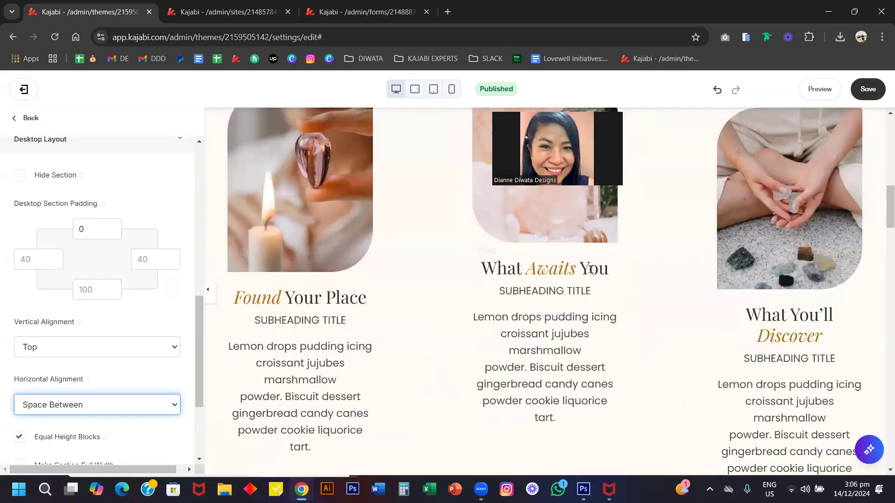
{"action": "left_click", "coordinate": [41, 406]}
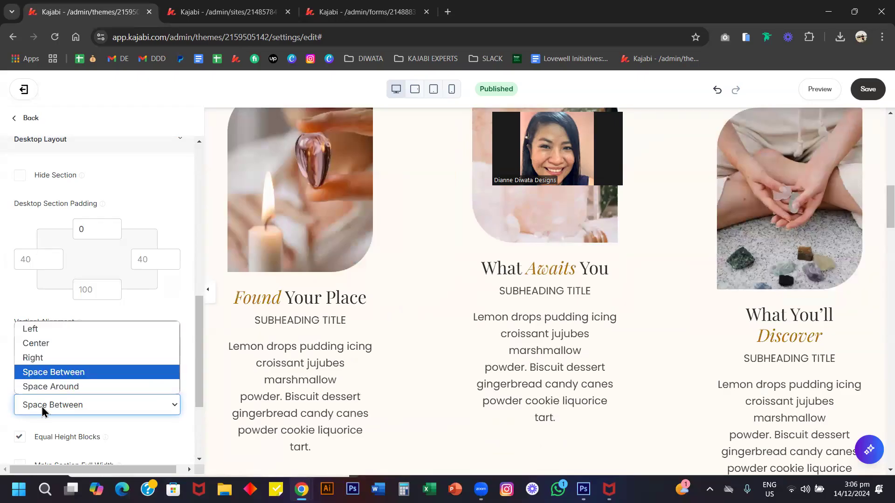
{"action": "left_click", "coordinate": [73, 388]}
{"action": "left_click", "coordinate": [75, 404]}
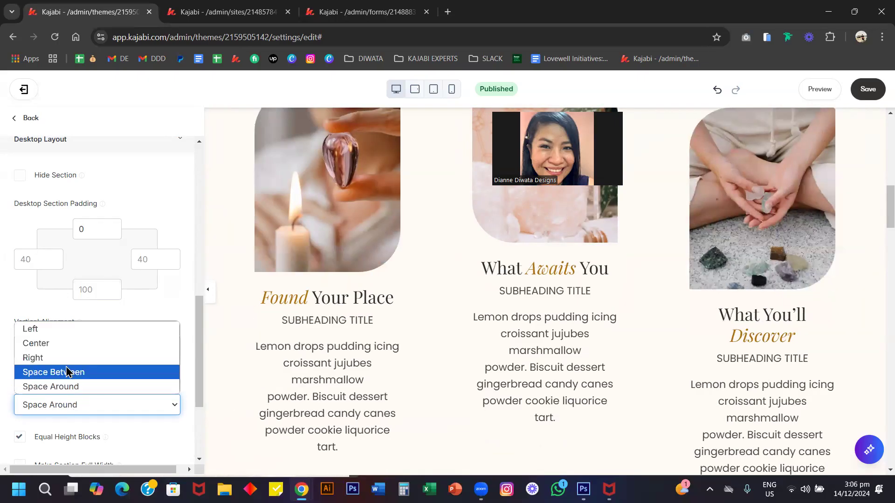
{"action": "left_click", "coordinate": [61, 348]}
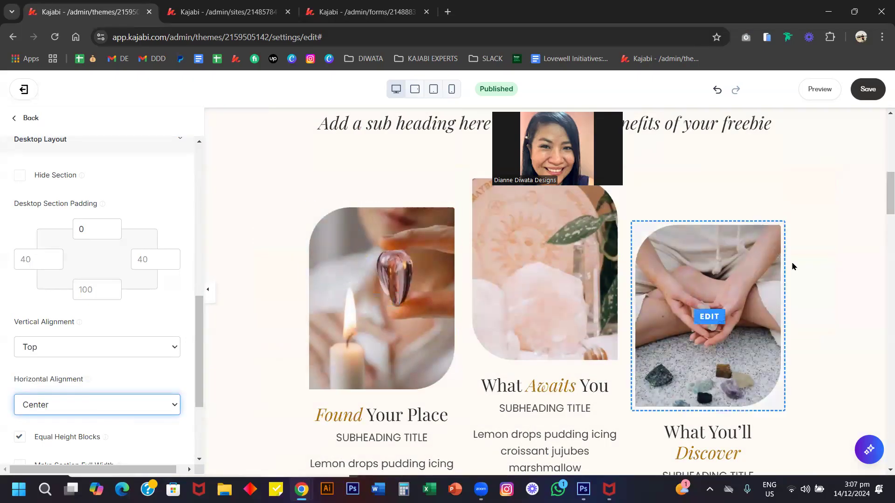
Step: Set the width of the Feature 1, Feature 2 and Feature 3 blocks to 4 columns each
{"action": "left_click", "coordinate": [421, 316]}
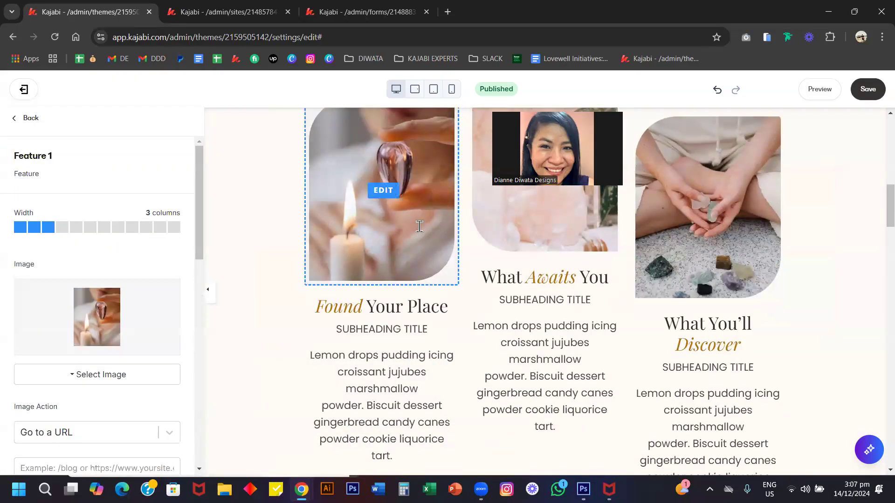
{"action": "left_click", "coordinate": [61, 230]}
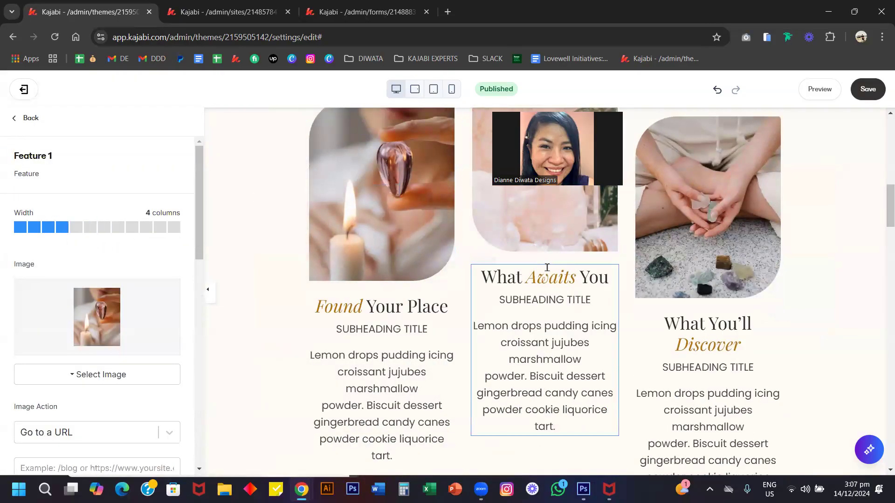
{"action": "left_click", "coordinate": [541, 243]}
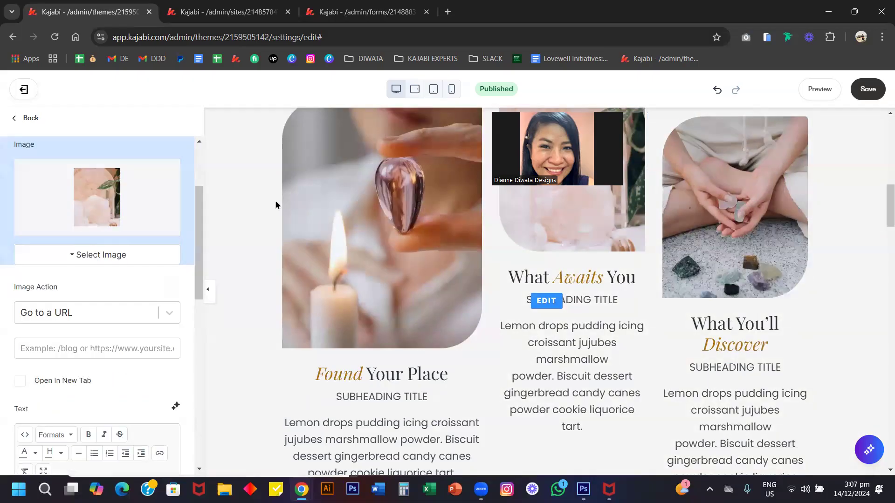
{"action": "scroll", "coordinate": [77, 241], "scroll_direction": "up", "scroll_amount": 3}
{"action": "left_click", "coordinate": [62, 227]}
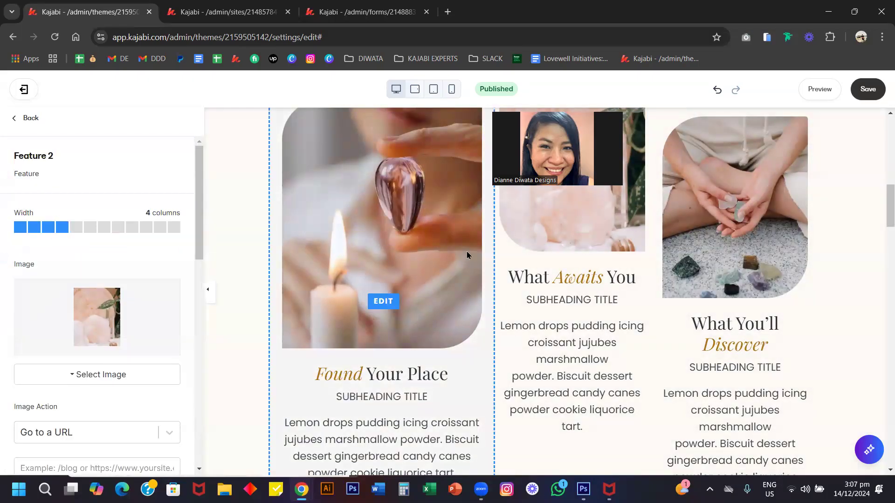
{"action": "left_click", "coordinate": [732, 215]}
{"action": "scroll", "coordinate": [179, 213], "scroll_direction": "up", "scroll_amount": 3}
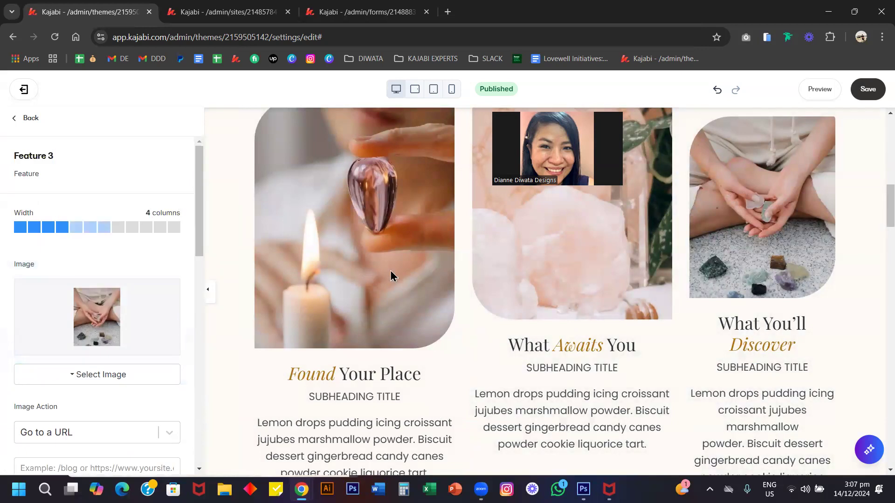
Step: Examine the size, spacing and staggered heights of the three feature blocks in the page preview
{"action": "scroll", "coordinate": [340, 309], "scroll_direction": "up", "scroll_amount": 1}
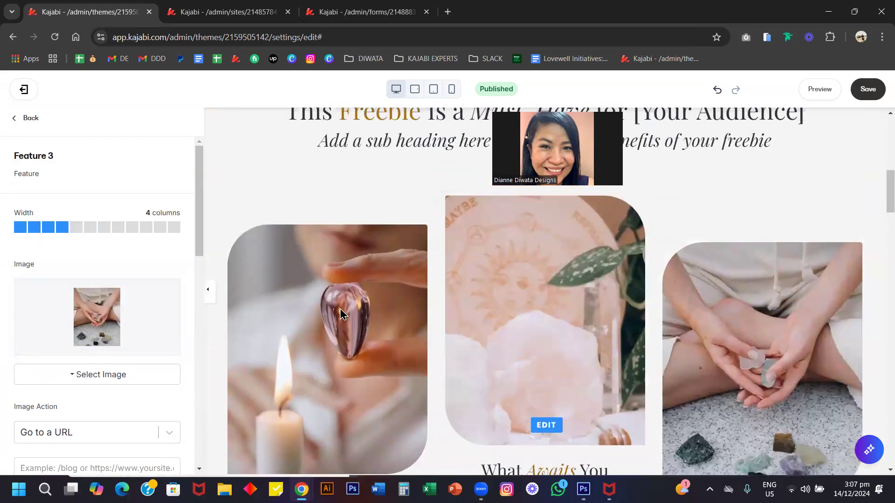
{"action": "scroll", "coordinate": [342, 317], "scroll_direction": "down", "scroll_amount": 5}
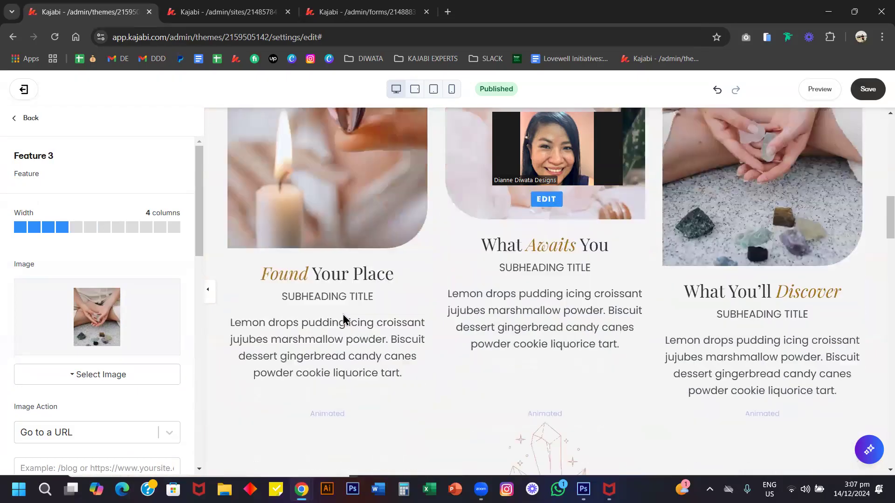
{"action": "scroll", "coordinate": [343, 317], "scroll_direction": "up", "scroll_amount": 4}
{"action": "scroll", "coordinate": [530, 326], "scroll_direction": "down", "scroll_amount": 3}
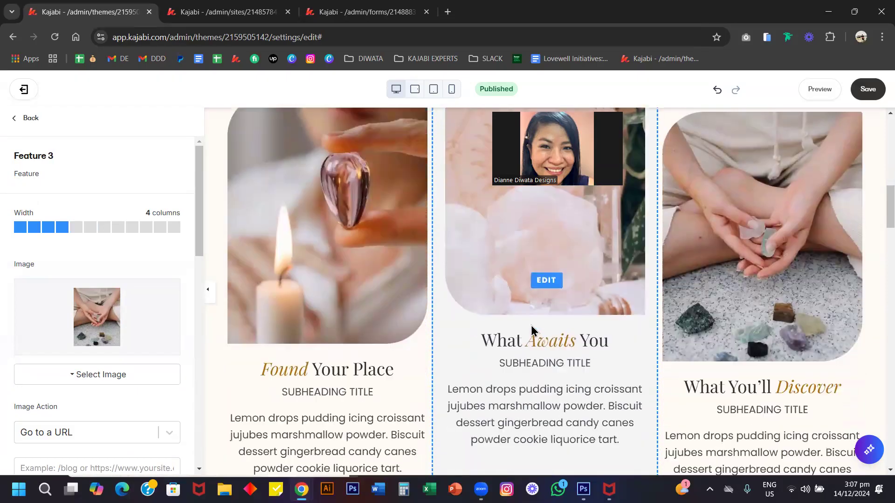
{"action": "scroll", "coordinate": [531, 326], "scroll_direction": "up", "scroll_amount": 2}
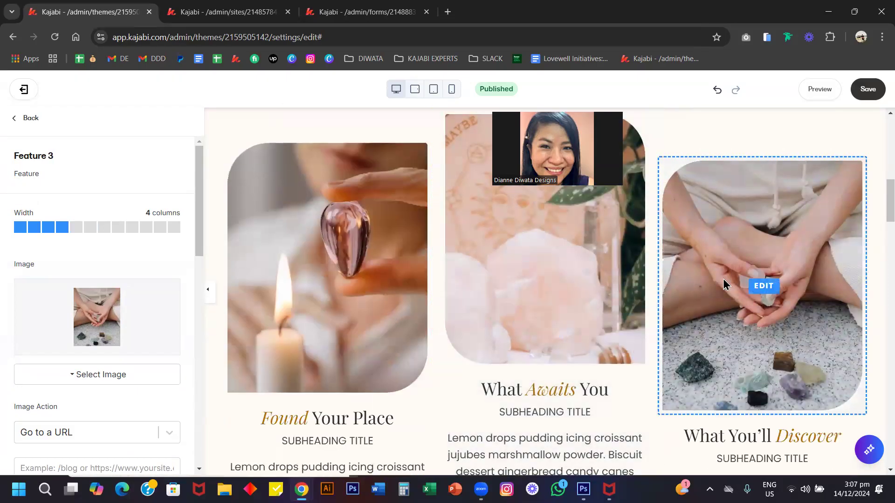
{"action": "scroll", "coordinate": [723, 284], "scroll_direction": "down", "scroll_amount": 3}
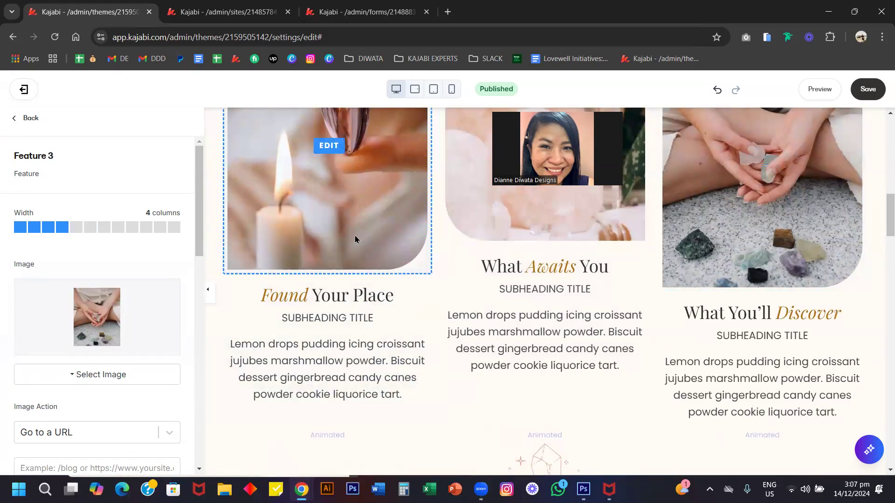
{"action": "scroll", "coordinate": [356, 238], "scroll_direction": "up", "scroll_amount": 3}
{"action": "scroll", "coordinate": [286, 314], "scroll_direction": "up", "scroll_amount": 2}
Step: Check the outside spacing in the desktop layout settings of Feature 1 and Feature 2
{"action": "left_click", "coordinate": [286, 314]}
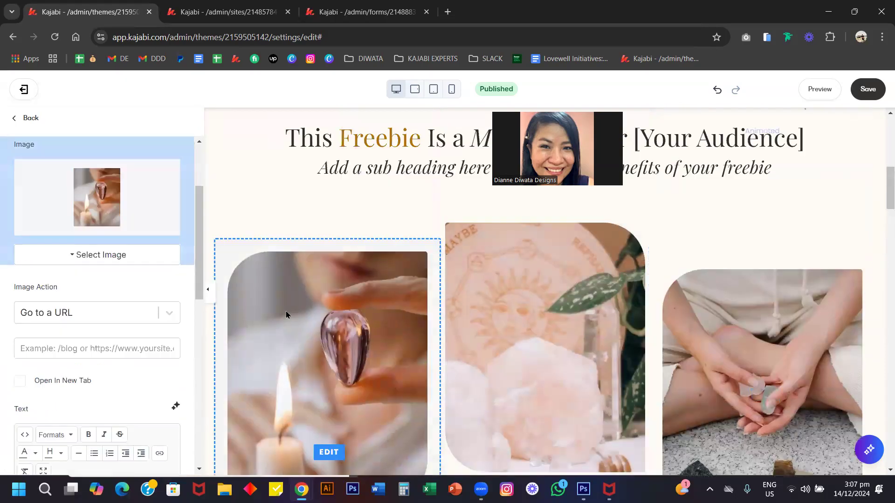
{"action": "scroll", "coordinate": [34, 372], "scroll_direction": "down", "scroll_amount": 5}
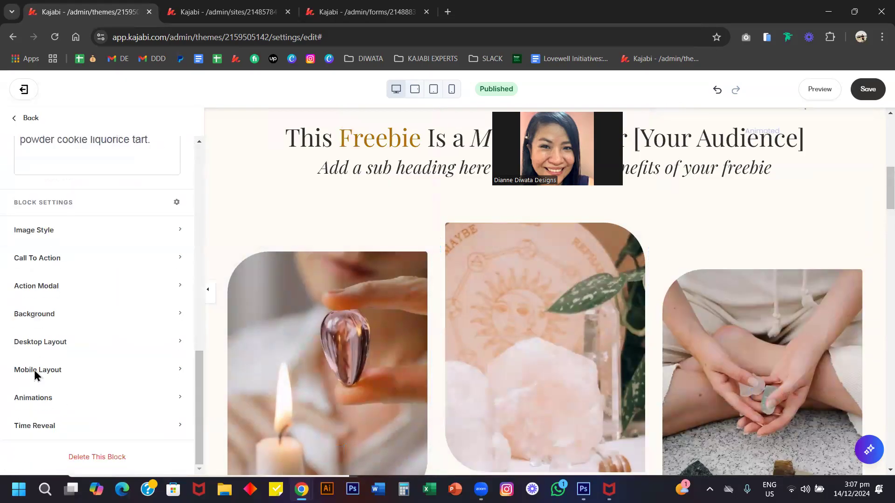
{"action": "left_click", "coordinate": [100, 343]}
{"action": "scroll", "coordinate": [100, 342], "scroll_direction": "down", "scroll_amount": 4}
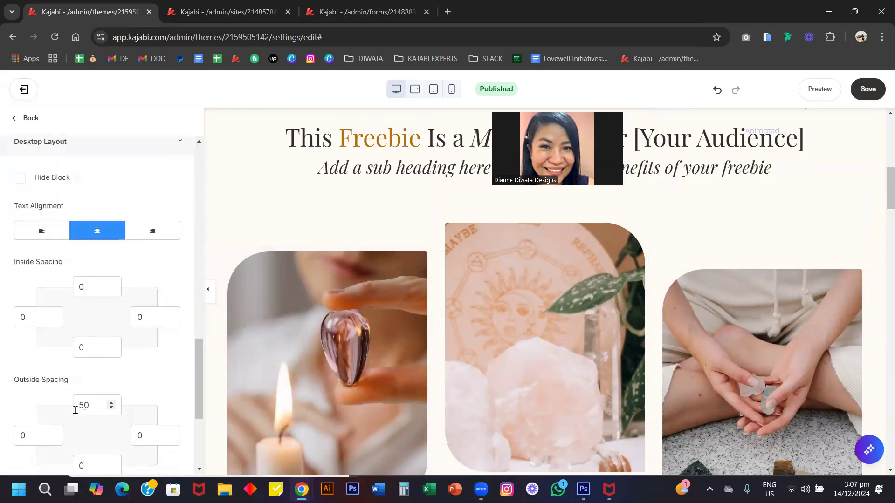
{"action": "left_click", "coordinate": [482, 286]}
{"action": "scroll", "coordinate": [74, 391], "scroll_direction": "down", "scroll_amount": 10}
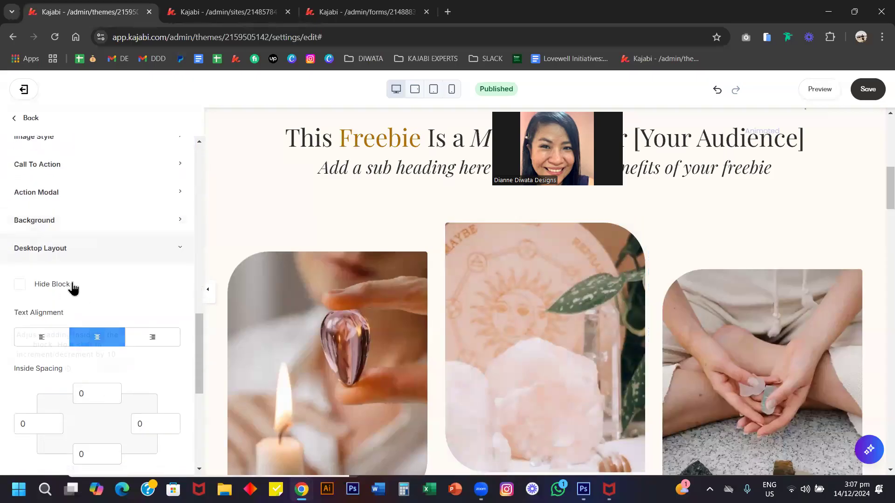
{"action": "scroll", "coordinate": [114, 365], "scroll_direction": "down", "scroll_amount": 3}
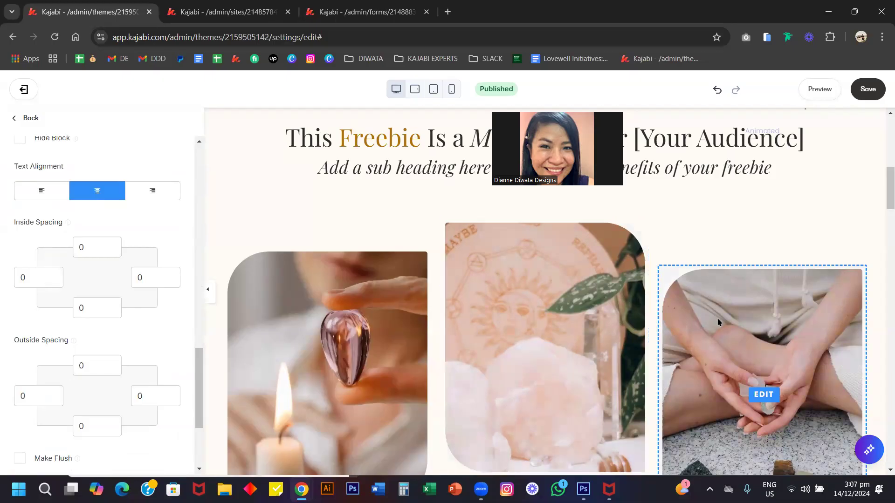
Step: Try a top outside spacing of -150 in Feature 3's desktop layout, and undo it
{"action": "left_click", "coordinate": [724, 330]}
{"action": "scroll", "coordinate": [59, 349], "scroll_direction": "down", "scroll_amount": 10}
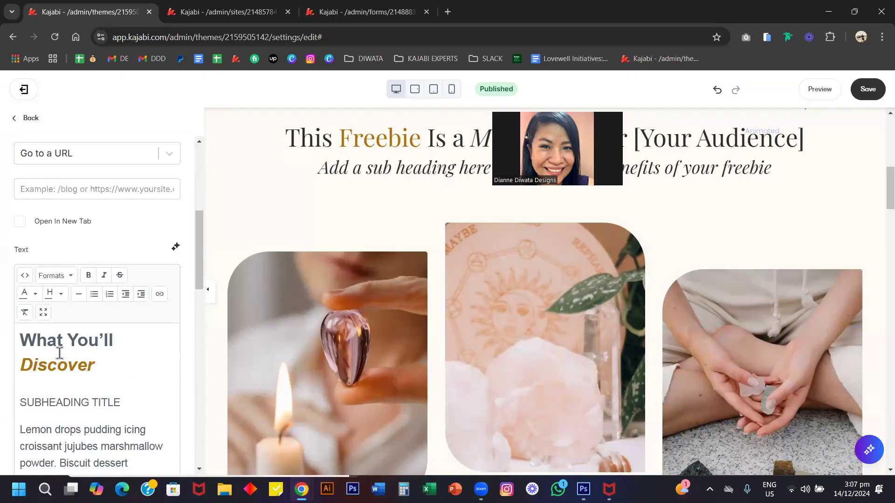
{"action": "left_click", "coordinate": [89, 316]}
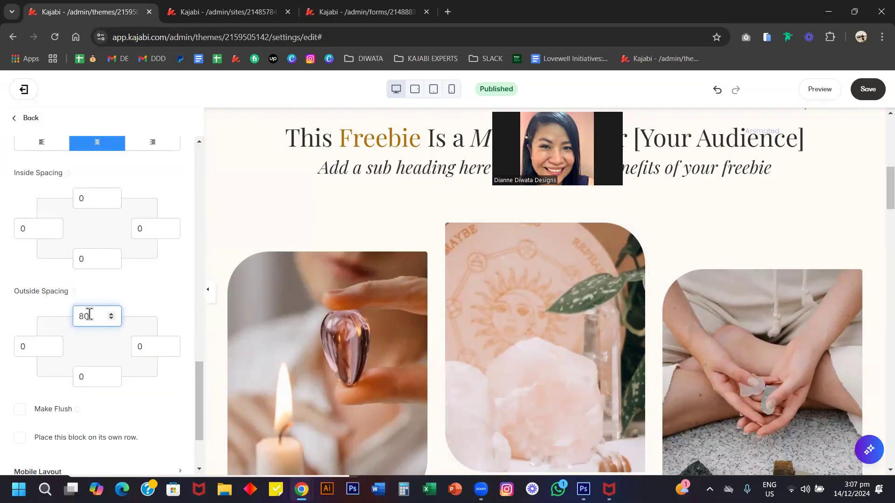
{"action": "type", "text": "-150"}
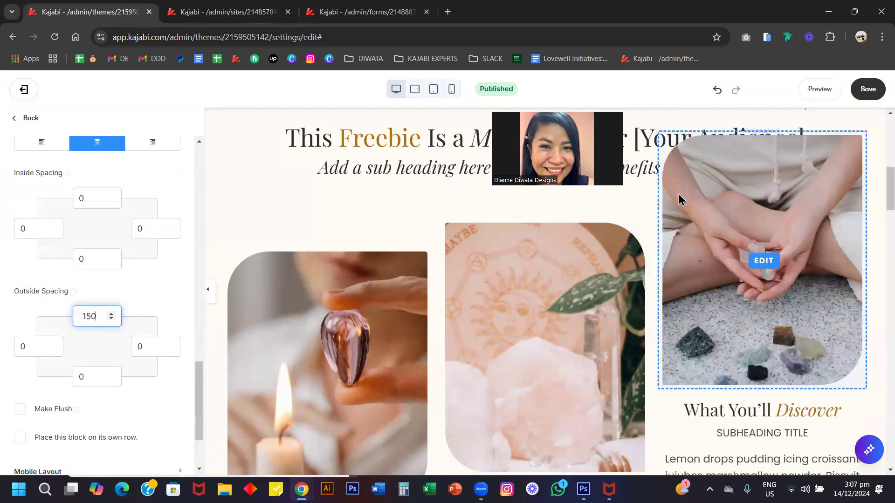
{"action": "key", "text": "ctrl+z"}
Step: Return to the Benefits section's content list and look over its headline and feature blocks
{"action": "scroll", "coordinate": [515, 302], "scroll_direction": "up", "scroll_amount": 5}
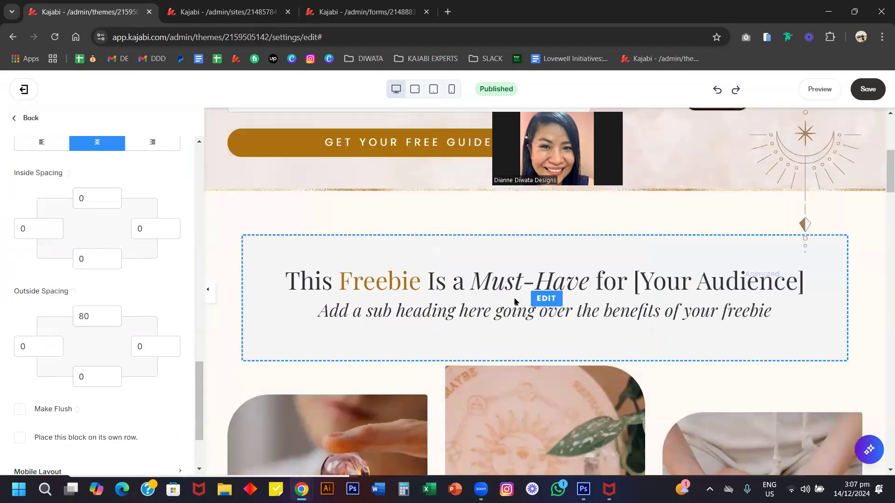
{"action": "scroll", "coordinate": [514, 302], "scroll_direction": "down", "scroll_amount": 1}
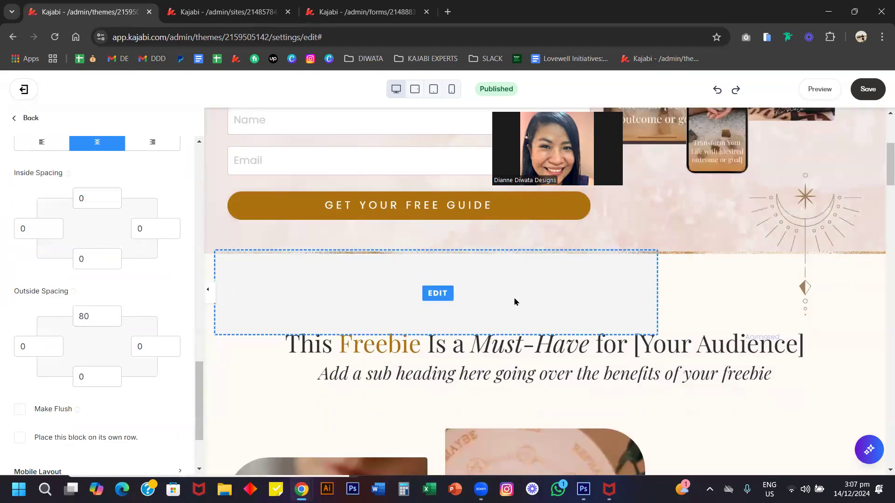
{"action": "left_click", "coordinate": [208, 384]}
{"action": "scroll", "coordinate": [114, 295], "scroll_direction": "down", "scroll_amount": 2}
{"action": "scroll", "coordinate": [114, 296], "scroll_direction": "up", "scroll_amount": 2}
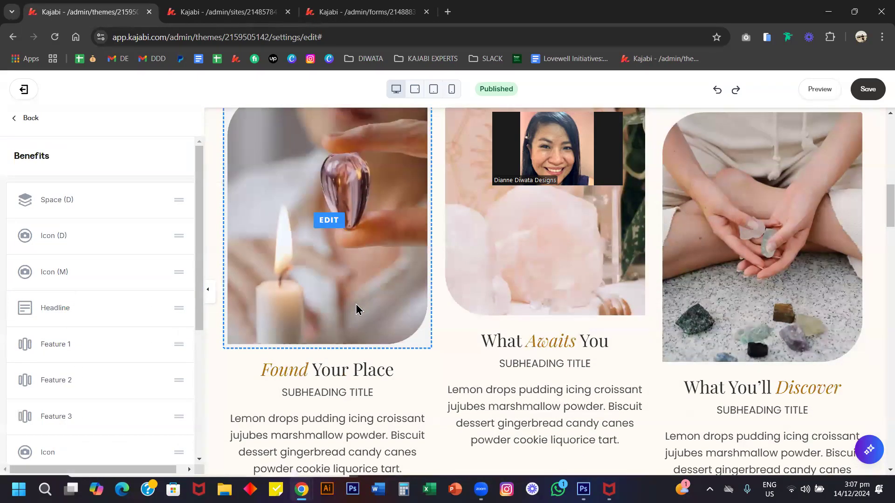
Step: Examine the Benefits section from its headline down to the three feature blocks and the icon beneath them
{"action": "scroll", "coordinate": [356, 309], "scroll_direction": "up", "scroll_amount": 5}
{"action": "scroll", "coordinate": [356, 304], "scroll_direction": "up", "scroll_amount": 2}
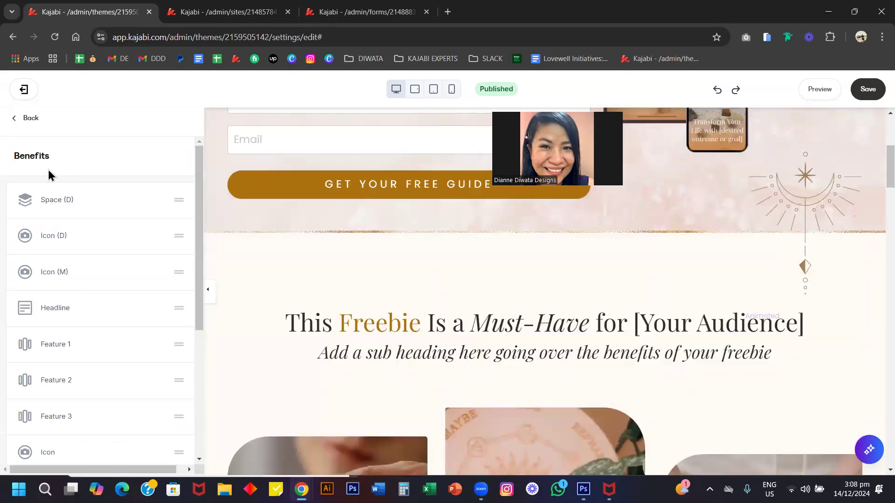
{"action": "scroll", "coordinate": [80, 289], "scroll_direction": "down", "scroll_amount": 2}
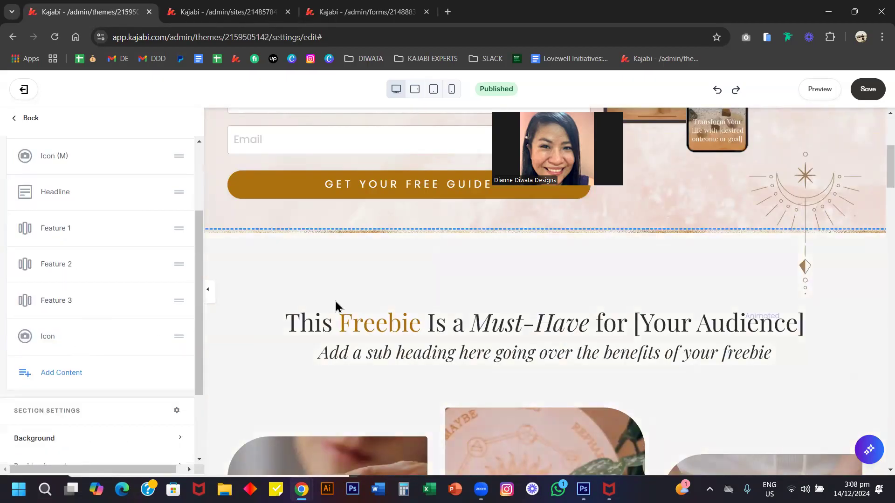
{"action": "scroll", "coordinate": [347, 308], "scroll_direction": "down", "scroll_amount": 1}
{"action": "scroll", "coordinate": [347, 308], "scroll_direction": "down", "scroll_amount": 1}
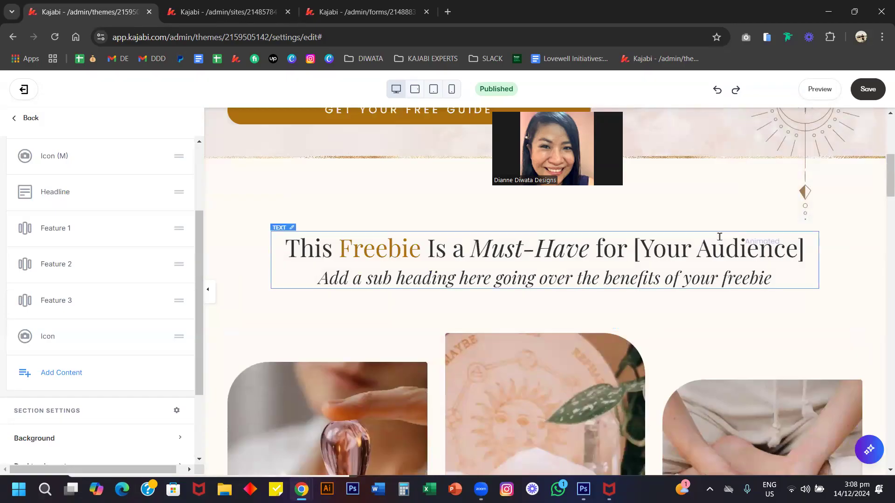
{"action": "scroll", "coordinate": [721, 241], "scroll_direction": "down", "scroll_amount": 2}
{"action": "scroll", "coordinate": [688, 290], "scroll_direction": "down", "scroll_amount": 8}
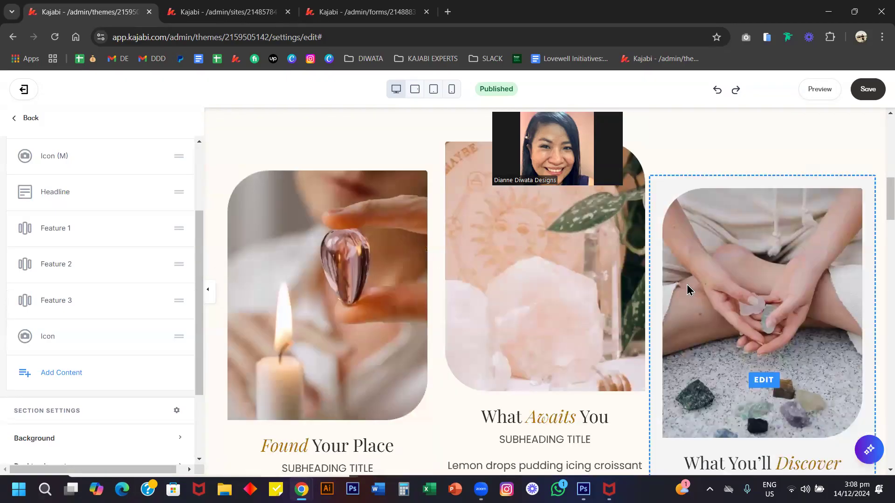
{"action": "scroll", "coordinate": [687, 275], "scroll_direction": "up", "scroll_amount": 12}
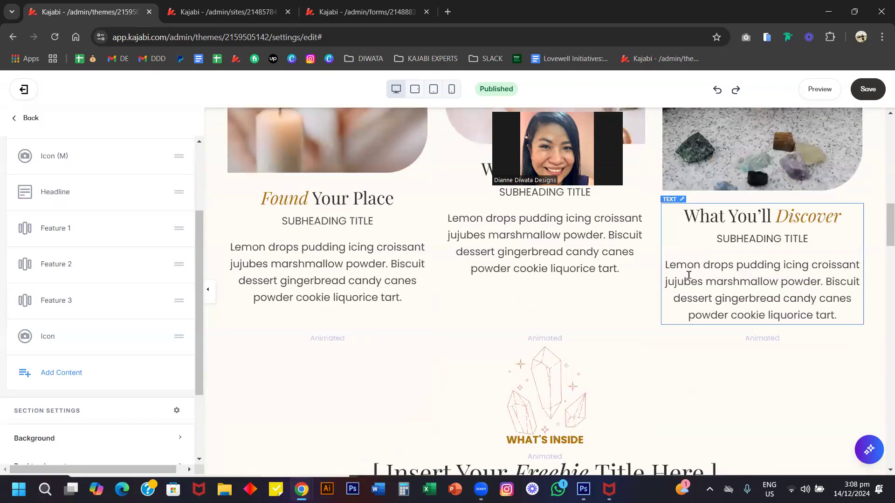
{"action": "scroll", "coordinate": [167, 266], "scroll_direction": "up", "scroll_amount": 3}
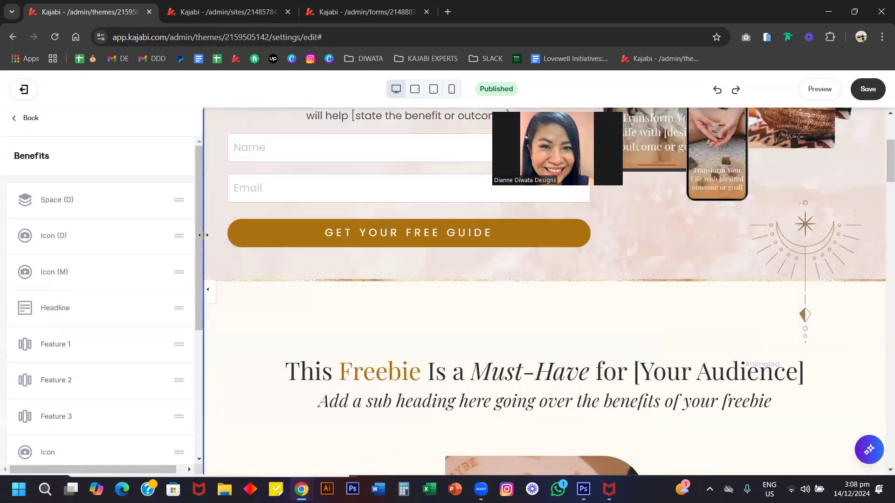
Step: Enable Show guides in the page's design tools and reopen the Benefits section
{"action": "left_click", "coordinate": [31, 118]}
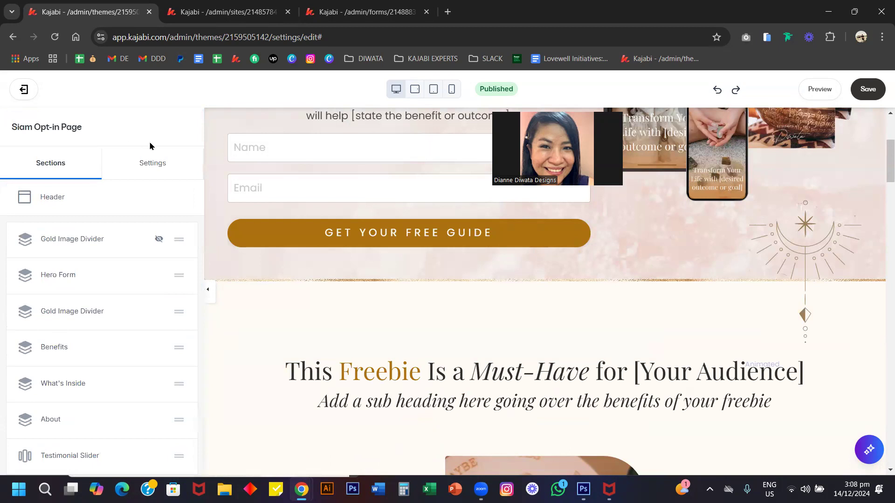
{"action": "left_click", "coordinate": [152, 164]}
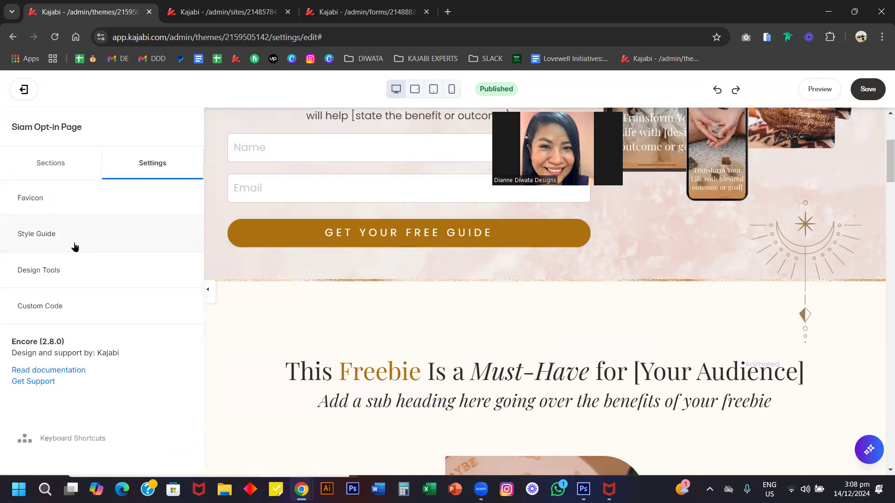
{"action": "left_click", "coordinate": [48, 268]}
{"action": "left_click", "coordinate": [46, 208]}
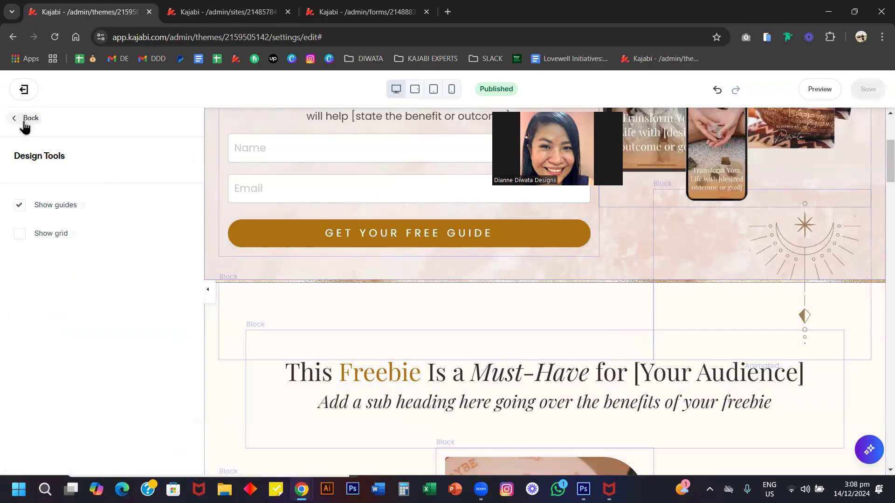
{"action": "left_click", "coordinate": [220, 404]}
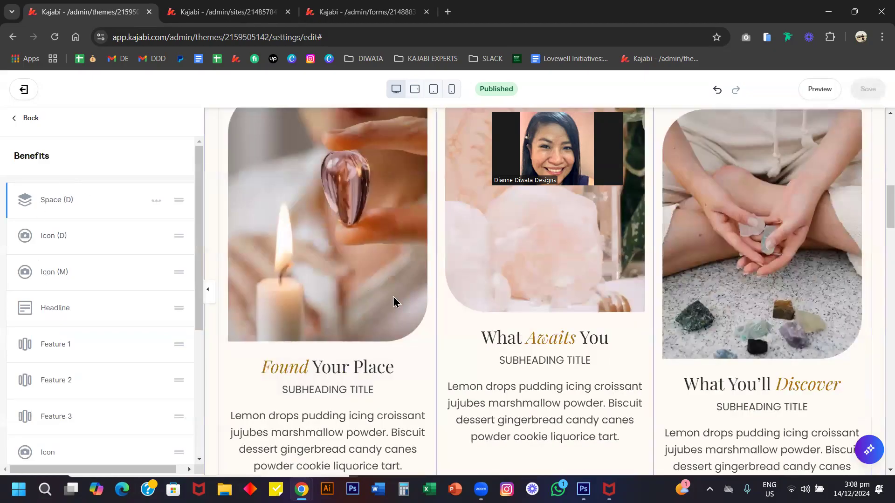
Step: Examine the guide outlines around the headline, feature and icon blocks, and compare them with the Benefits content list
{"action": "scroll", "coordinate": [393, 297], "scroll_direction": "up", "scroll_amount": 7}
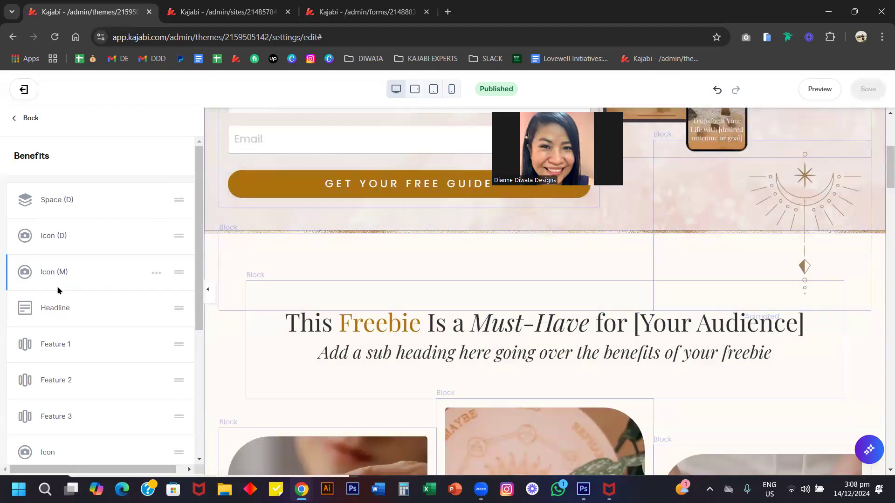
{"action": "scroll", "coordinate": [420, 336], "scroll_direction": "down", "scroll_amount": 2}
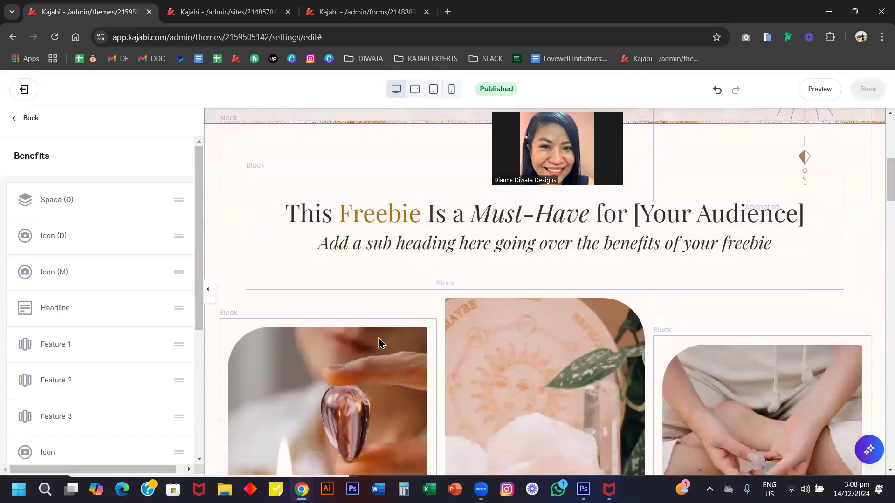
{"action": "scroll", "coordinate": [110, 383], "scroll_direction": "down", "scroll_amount": 3}
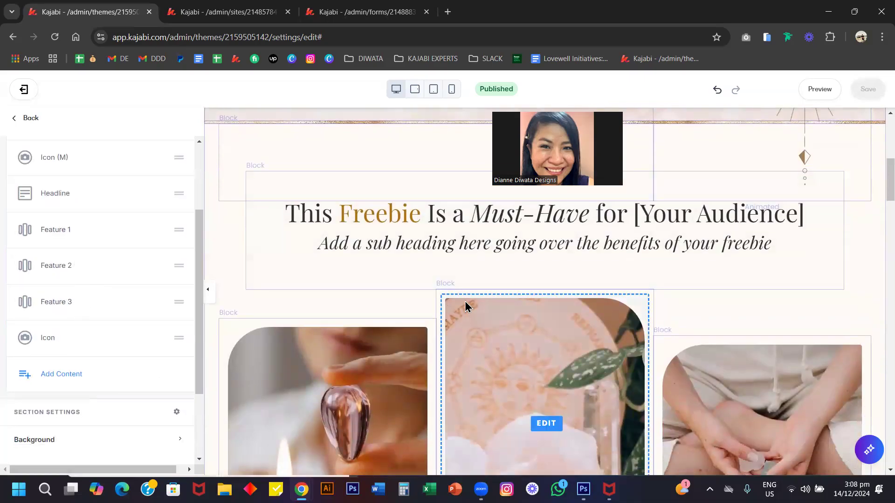
{"action": "scroll", "coordinate": [465, 306], "scroll_direction": "down", "scroll_amount": 10}
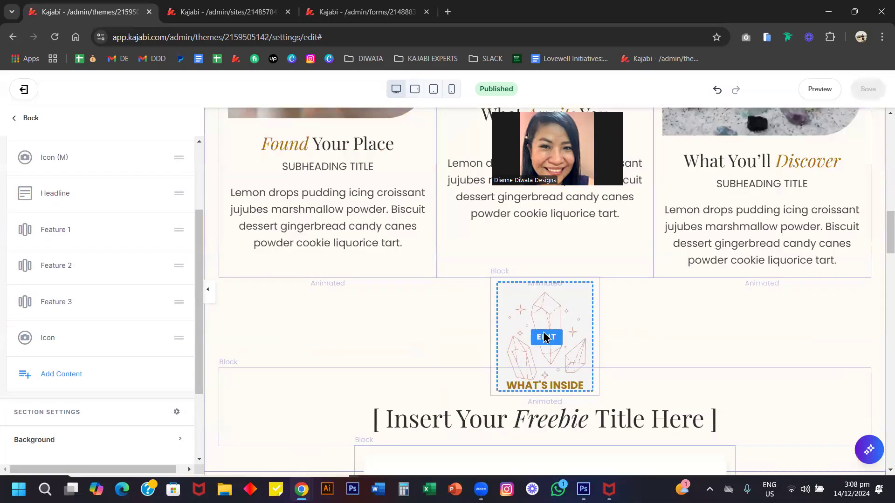
{"action": "scroll", "coordinate": [395, 247], "scroll_direction": "up", "scroll_amount": 5}
{"action": "scroll", "coordinate": [397, 247], "scroll_direction": "up", "scroll_amount": 6}
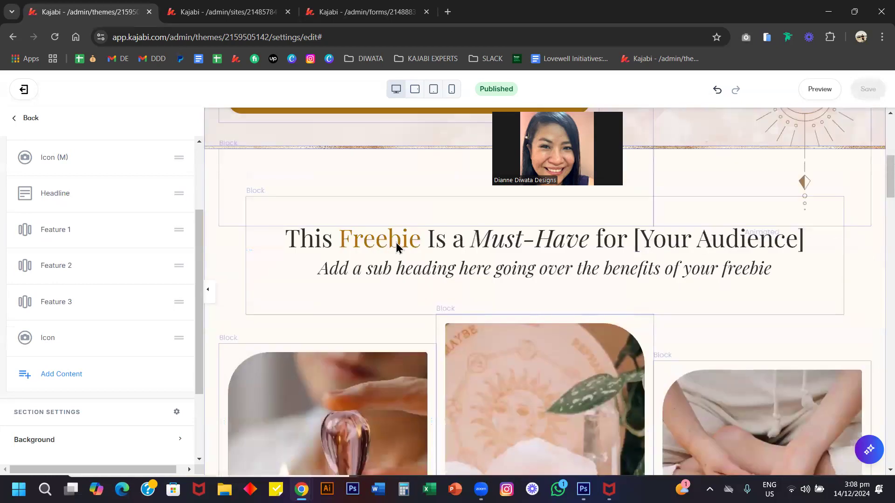
{"action": "scroll", "coordinate": [86, 272], "scroll_direction": "up", "scroll_amount": 3}
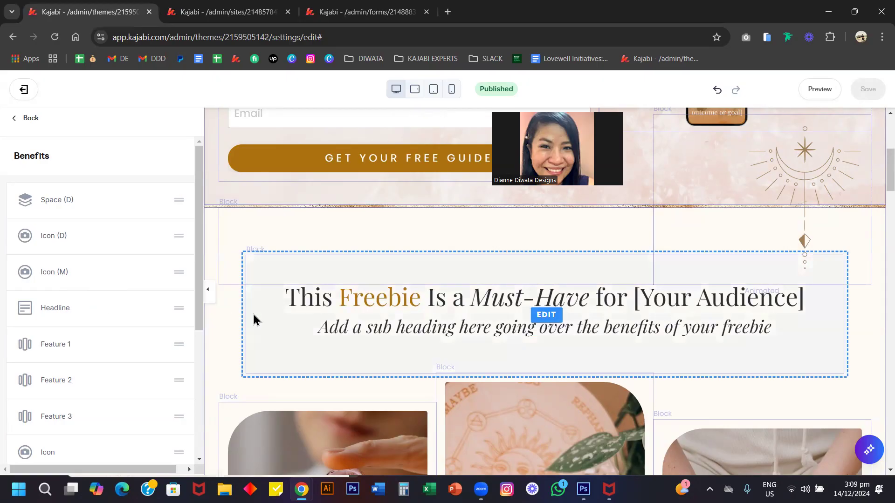
{"action": "scroll", "coordinate": [253, 320], "scroll_direction": "down", "scroll_amount": 3}
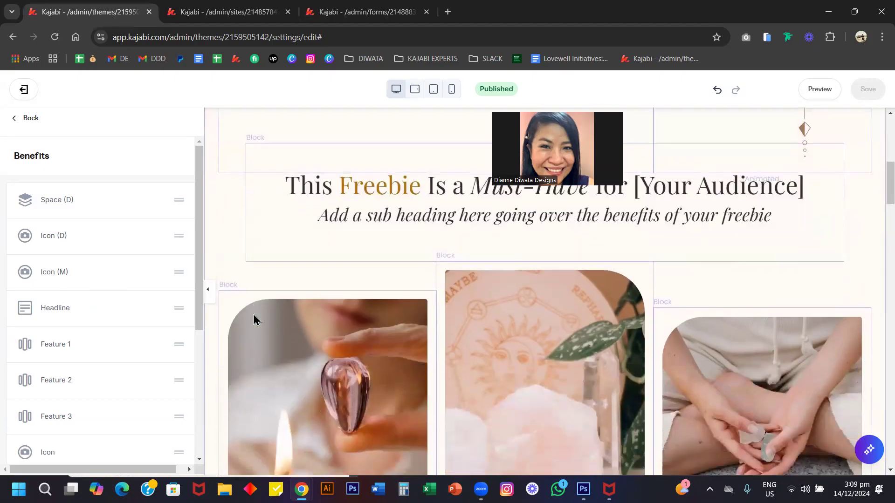
Step: Check the Hide Block setting in the mobile layout of the Icon (D) block
{"action": "left_click", "coordinate": [53, 236]}
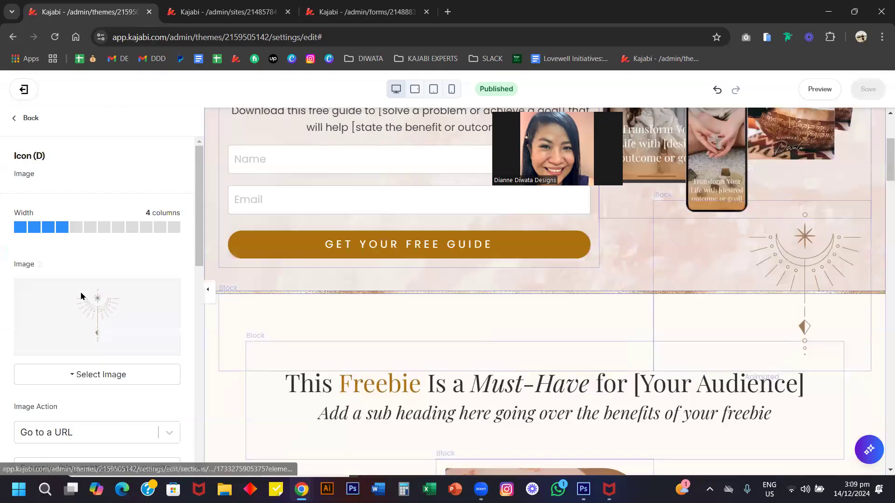
{"action": "scroll", "coordinate": [81, 296], "scroll_direction": "down", "scroll_amount": 5}
{"action": "scroll", "coordinate": [81, 296], "scroll_direction": "down", "scroll_amount": 2}
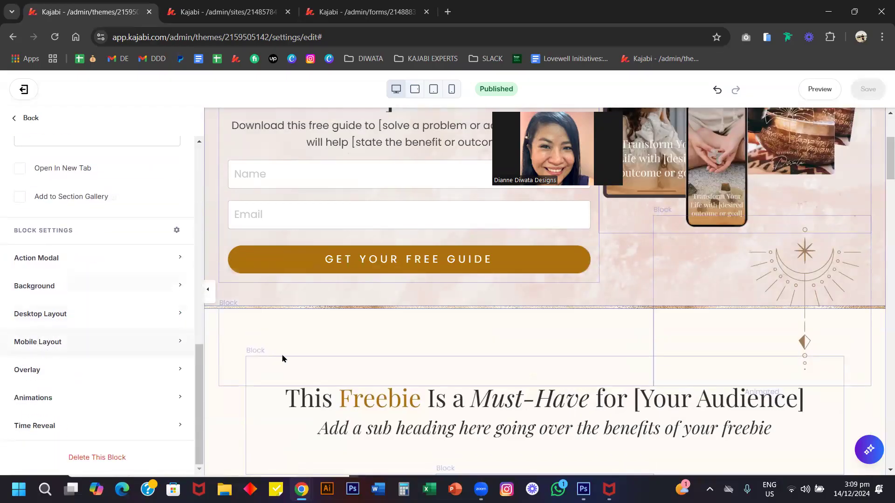
{"action": "left_click", "coordinate": [47, 344]}
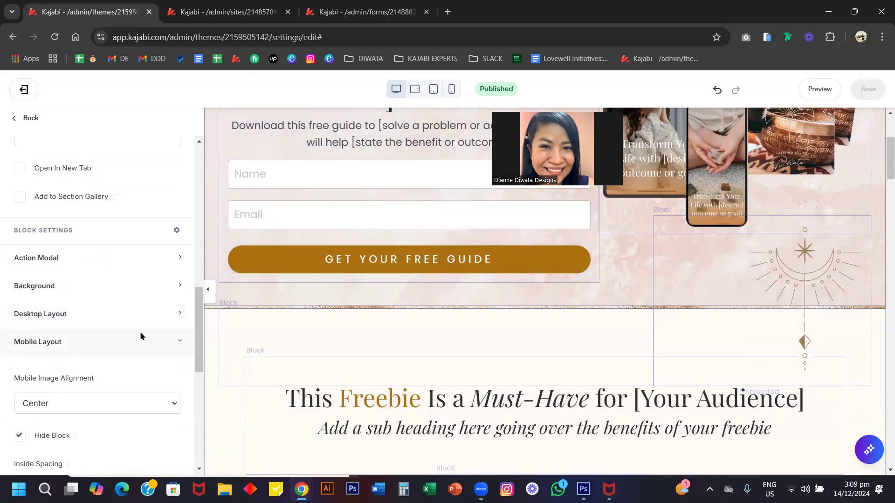
{"action": "scroll", "coordinate": [399, 325], "scroll_direction": "down", "scroll_amount": 3}
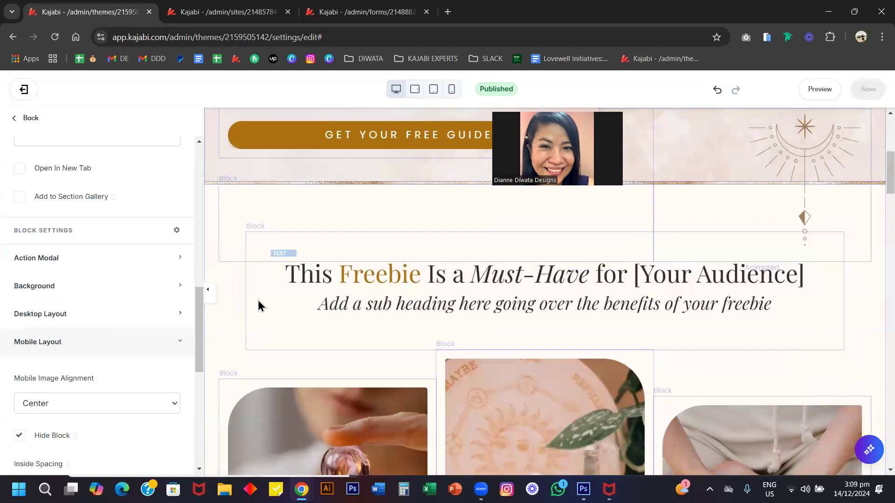
Step: Check the mobile layout settings of the Benefits headline block
{"action": "left_click", "coordinate": [379, 297]}
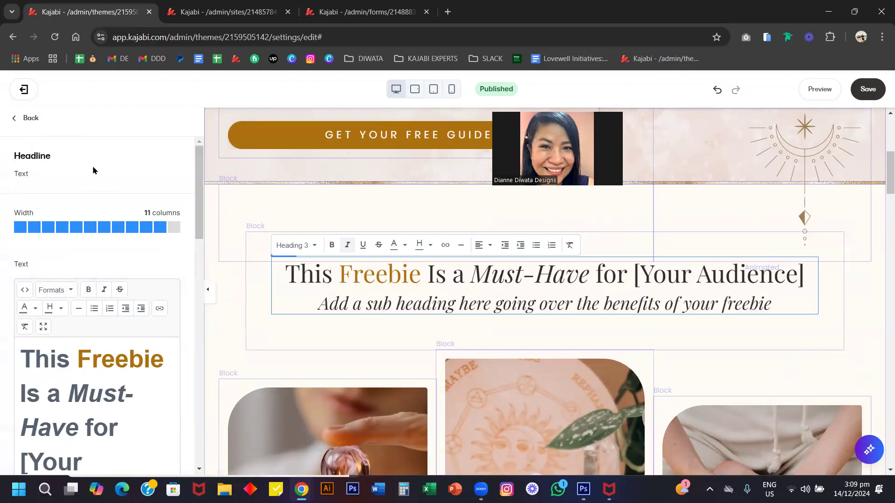
{"action": "scroll", "coordinate": [93, 171], "scroll_direction": "down", "scroll_amount": 10}
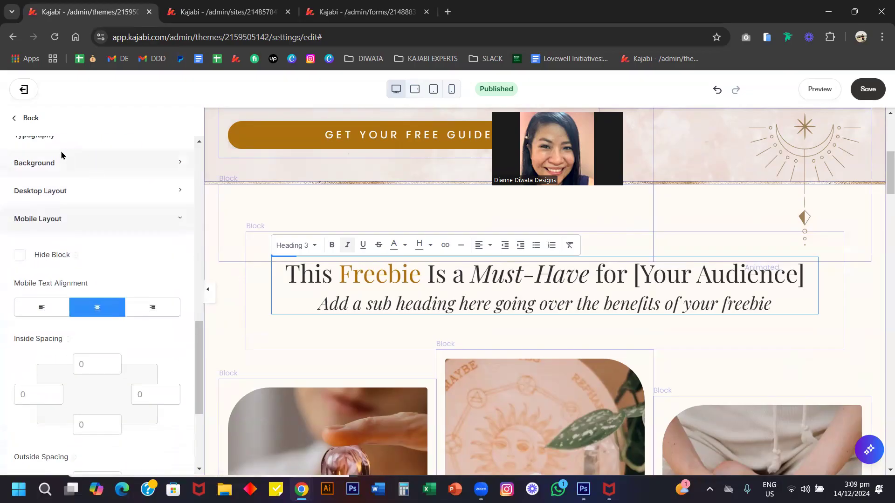
{"action": "scroll", "coordinate": [87, 209], "scroll_direction": "up", "scroll_amount": 2}
{"action": "scroll", "coordinate": [117, 279], "scroll_direction": "down", "scroll_amount": 2}
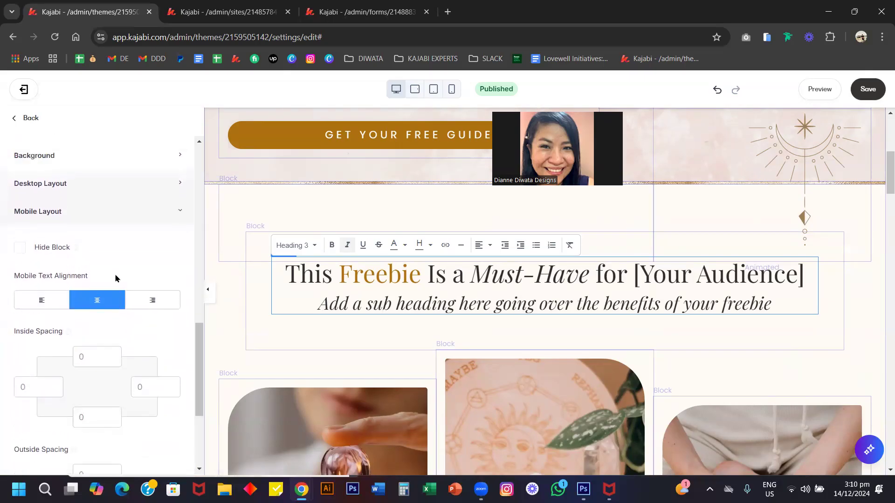
{"action": "scroll", "coordinate": [116, 278], "scroll_direction": "up", "scroll_amount": 2}
Step: Try hiding the Headline block on desktop, compare the mobile and desktop previews, and unhide the block
{"action": "left_click", "coordinate": [64, 250]}
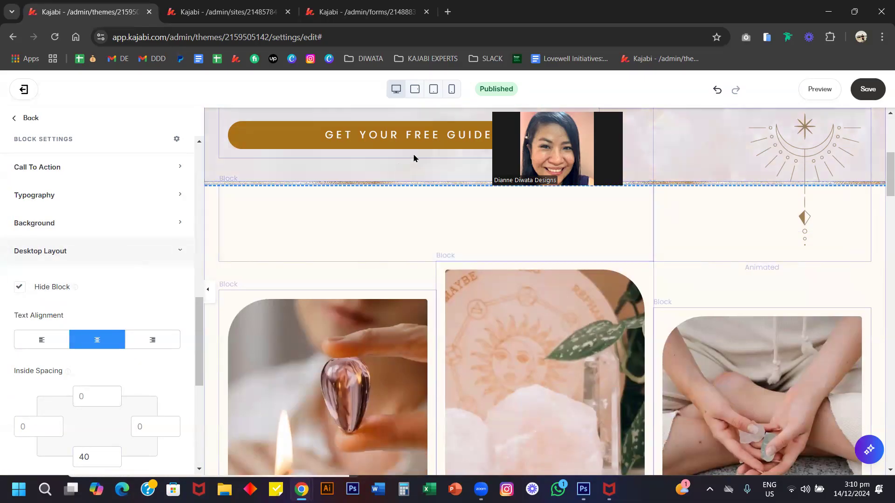
{"action": "left_click", "coordinate": [452, 91]}
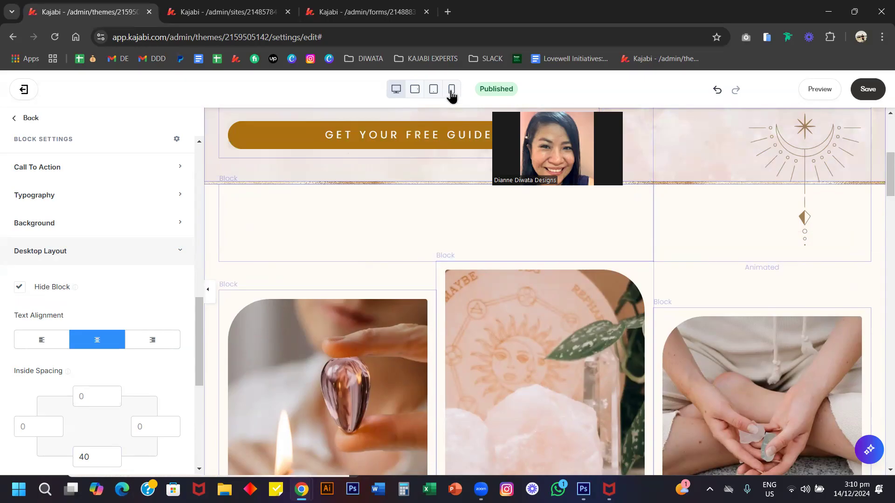
{"action": "scroll", "coordinate": [494, 289], "scroll_direction": "down", "scroll_amount": 2}
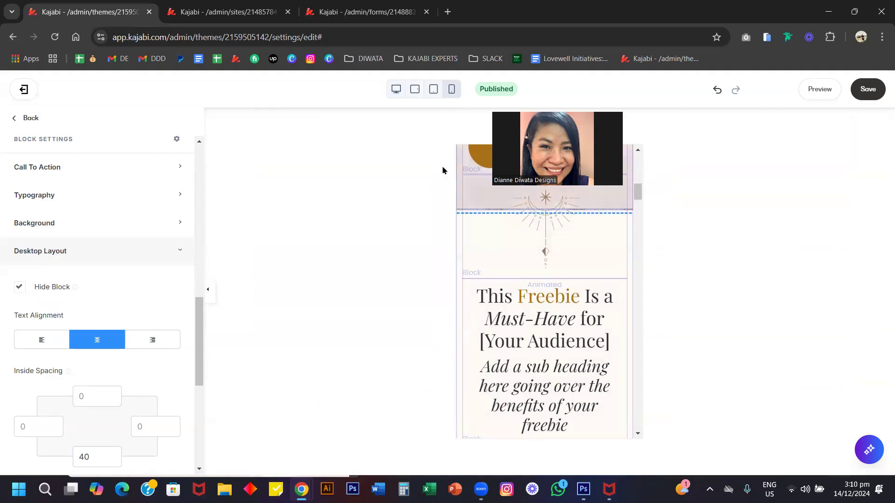
{"action": "left_click", "coordinate": [396, 90]}
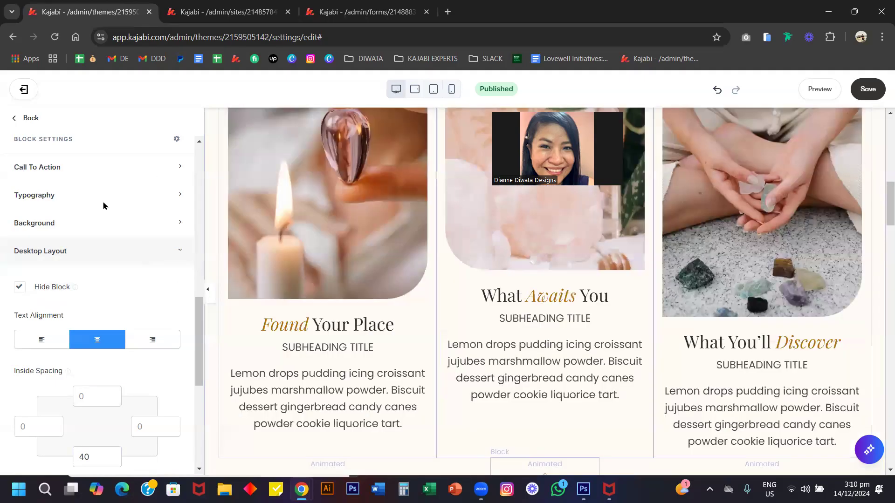
{"action": "left_click", "coordinate": [43, 288]}
Step: Look over the page below the feature blocks and open the What's Inside section's content and settings
{"action": "scroll", "coordinate": [312, 291], "scroll_direction": "down", "scroll_amount": 7}
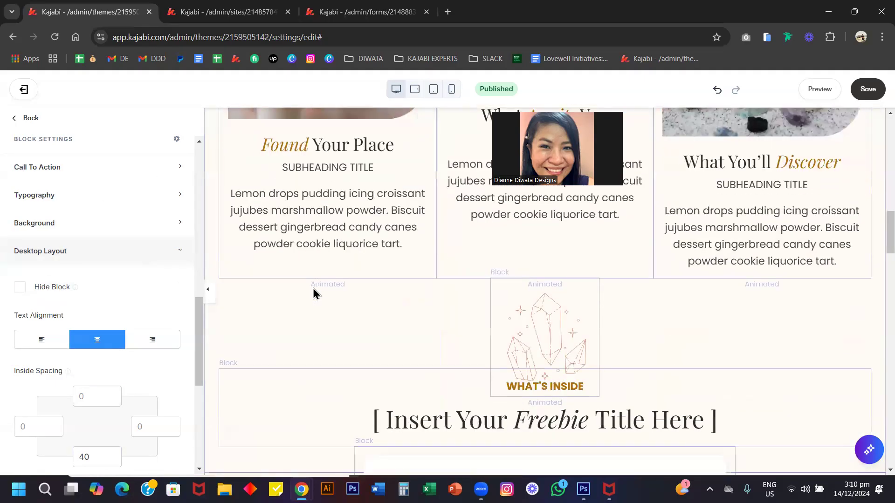
{"action": "scroll", "coordinate": [313, 291], "scroll_direction": "up", "scroll_amount": 5}
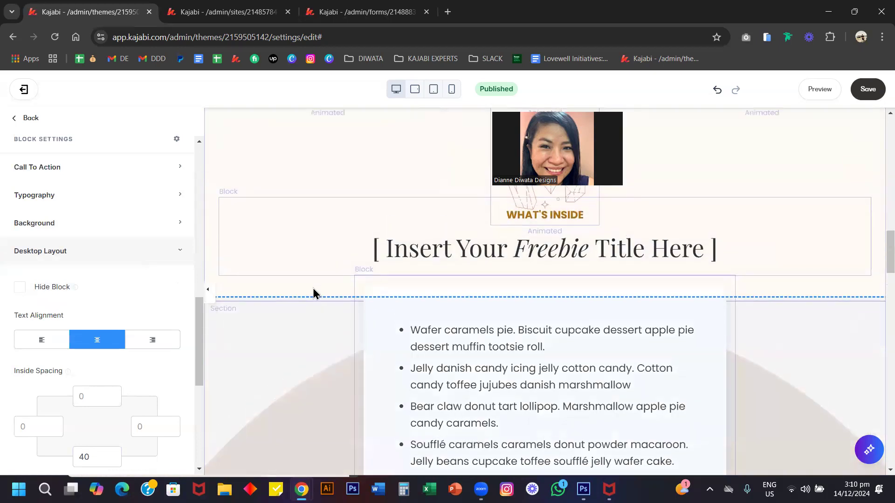
{"action": "scroll", "coordinate": [313, 288], "scroll_direction": "up", "scroll_amount": 4}
{"action": "scroll", "coordinate": [313, 288], "scroll_direction": "down", "scroll_amount": 9}
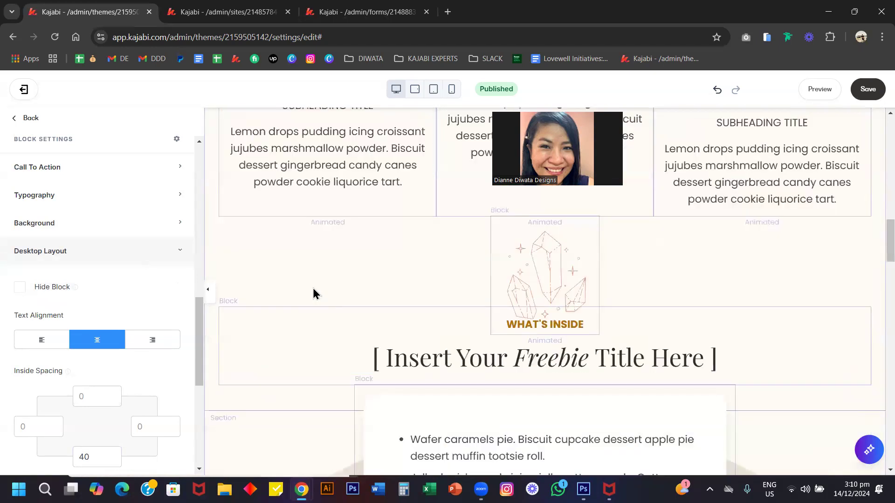
{"action": "scroll", "coordinate": [243, 344], "scroll_direction": "down", "scroll_amount": 2}
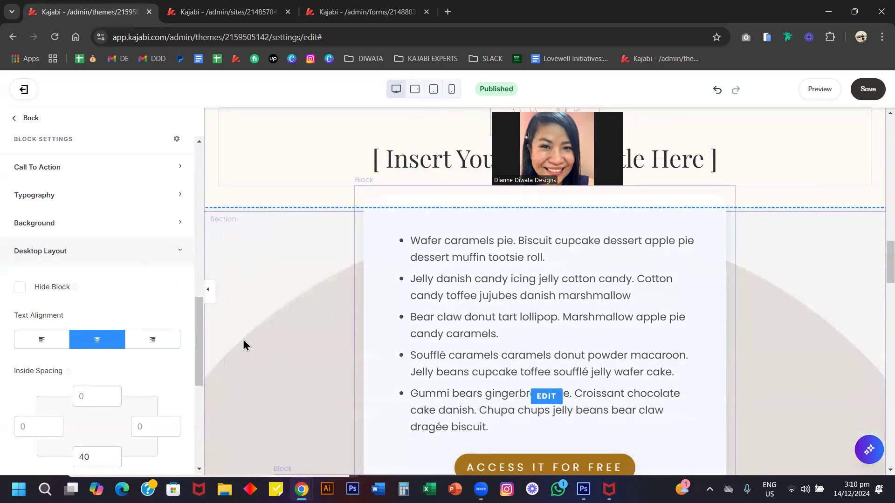
{"action": "left_click", "coordinate": [237, 294]}
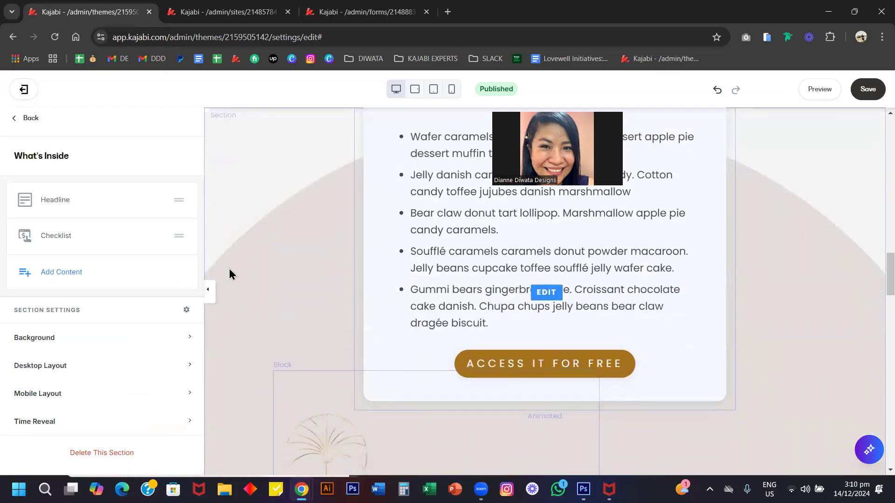
{"action": "scroll", "coordinate": [231, 263], "scroll_direction": "up", "scroll_amount": 2}
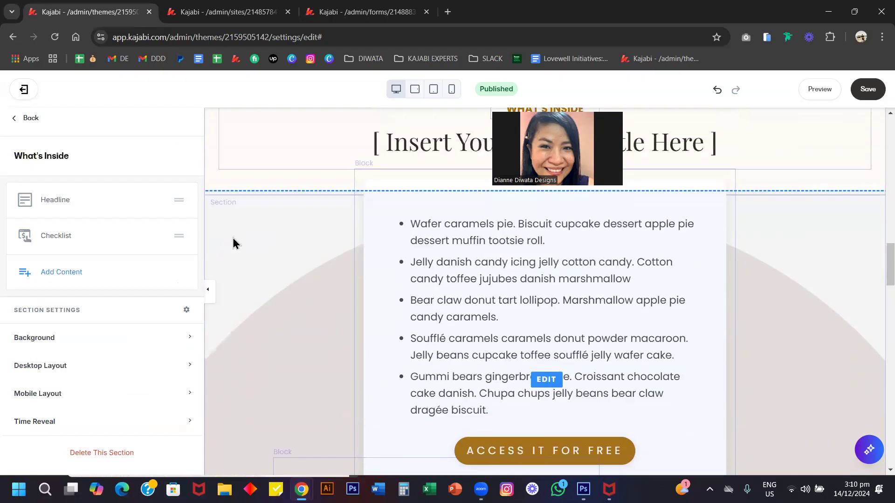
{"action": "left_click", "coordinate": [252, 306]}
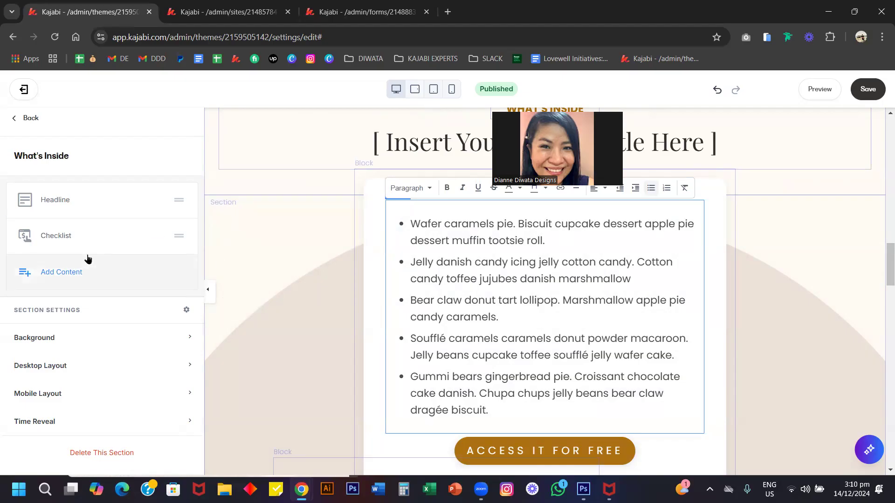
Step: Try giving the What's Inside section a background media type of None and an orange-brown background colour (RGB 185, 114, 50)
{"action": "left_click", "coordinate": [225, 263]}
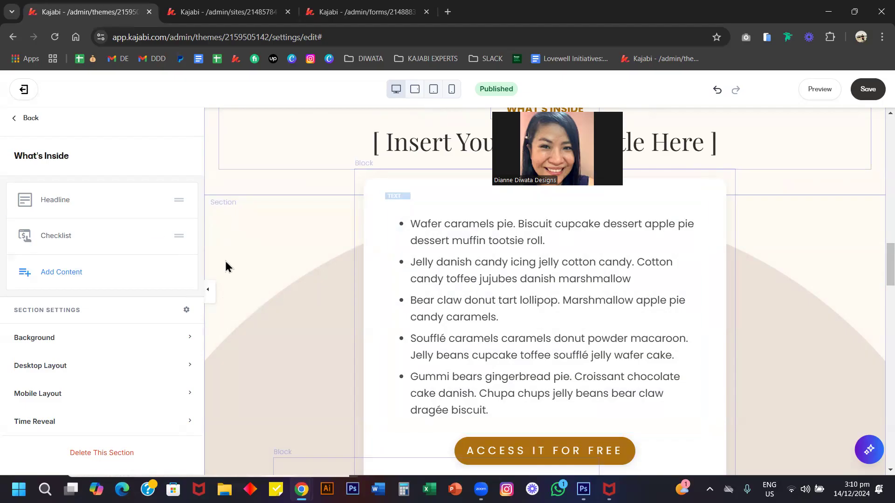
{"action": "left_click", "coordinate": [42, 338]}
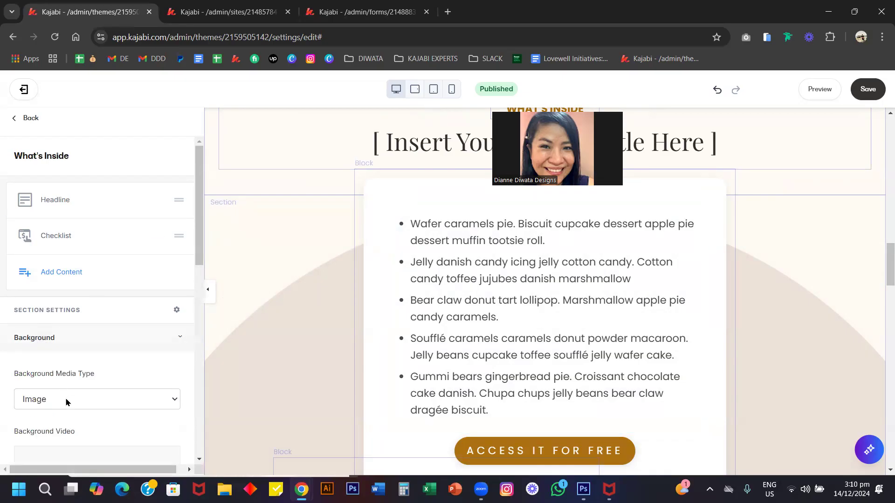
{"action": "left_click", "coordinate": [82, 403]}
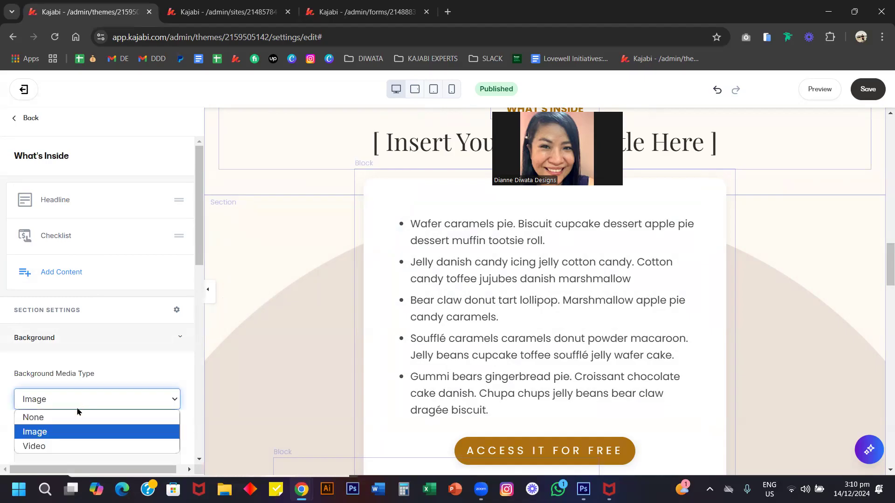
{"action": "left_click", "coordinate": [76, 418]}
{"action": "scroll", "coordinate": [75, 421], "scroll_direction": "down", "scroll_amount": 5}
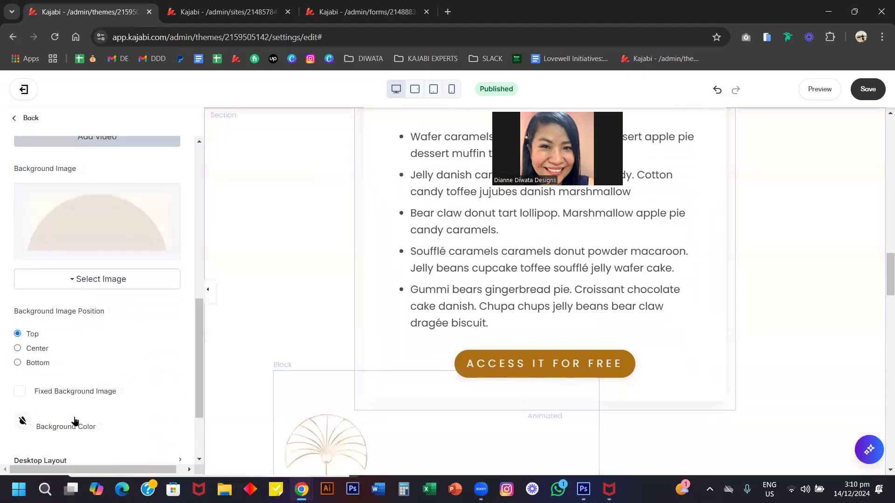
{"action": "left_click", "coordinate": [24, 422]}
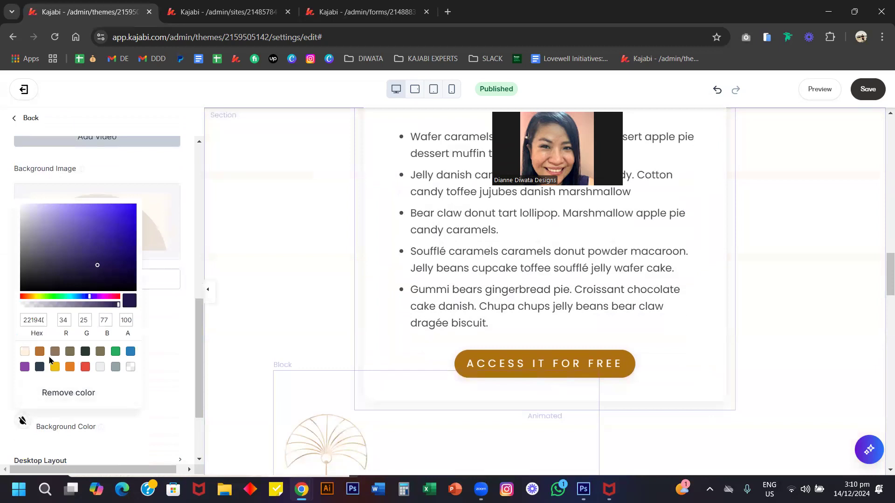
{"action": "left_click", "coordinate": [40, 352]}
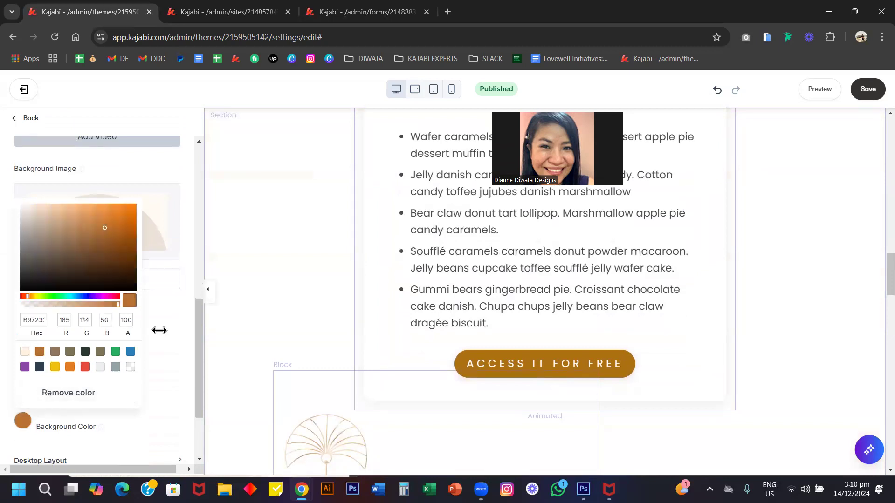
{"action": "left_click", "coordinate": [324, 268]}
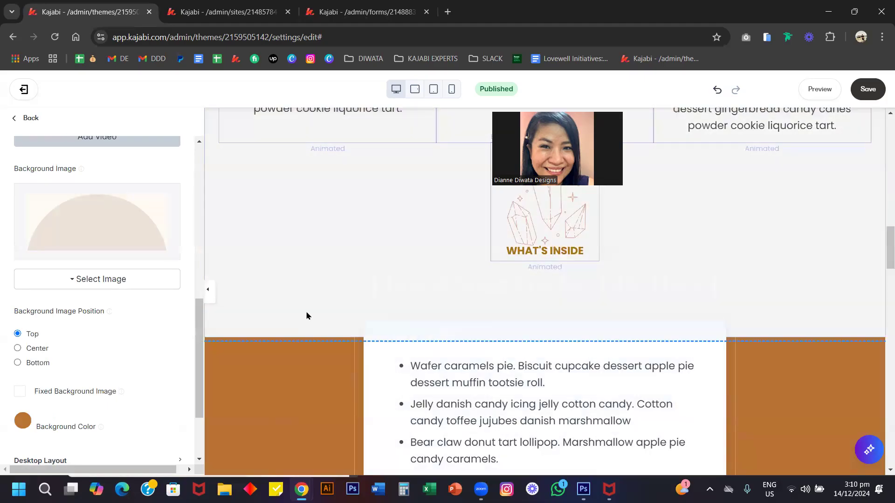
Step: Try recolouring the "[ Insert Your Freebie Title Here ]" heading in brown
{"action": "triple_click", "coordinate": [384, 278]}
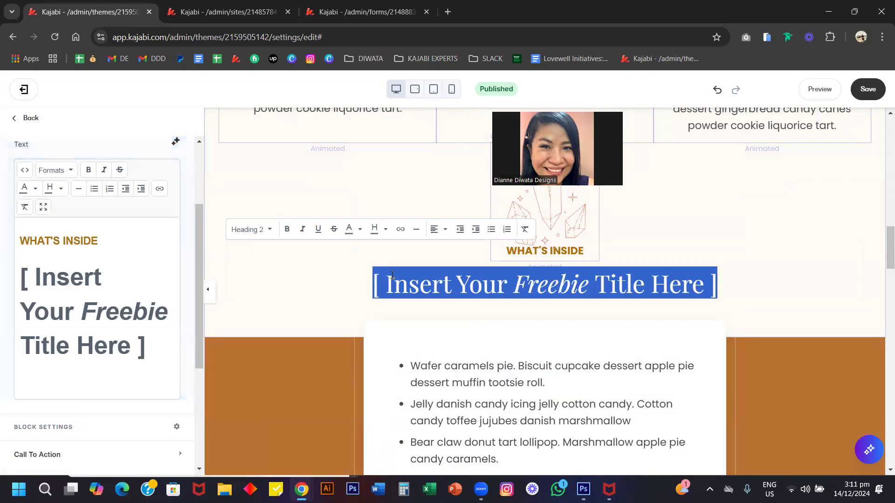
{"action": "left_click", "coordinate": [359, 230]}
{"action": "left_click", "coordinate": [372, 261]}
{"action": "left_click", "coordinate": [183, 395]}
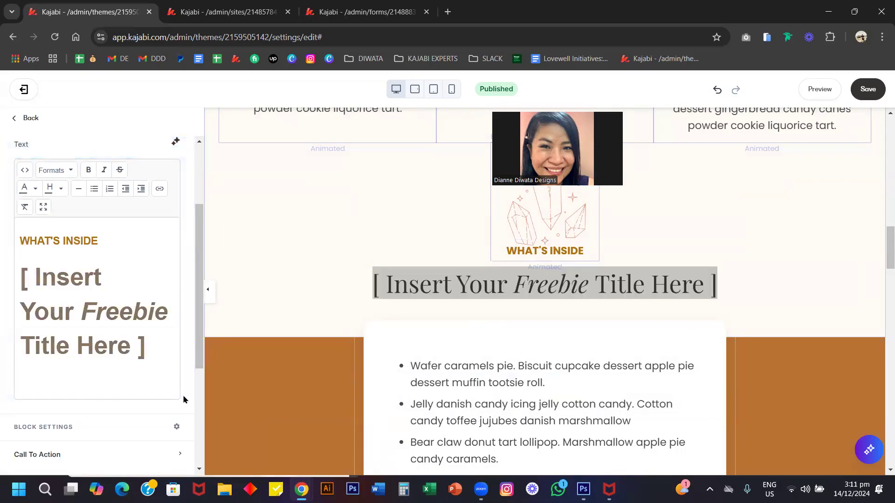
{"action": "left_click", "coordinate": [289, 399]}
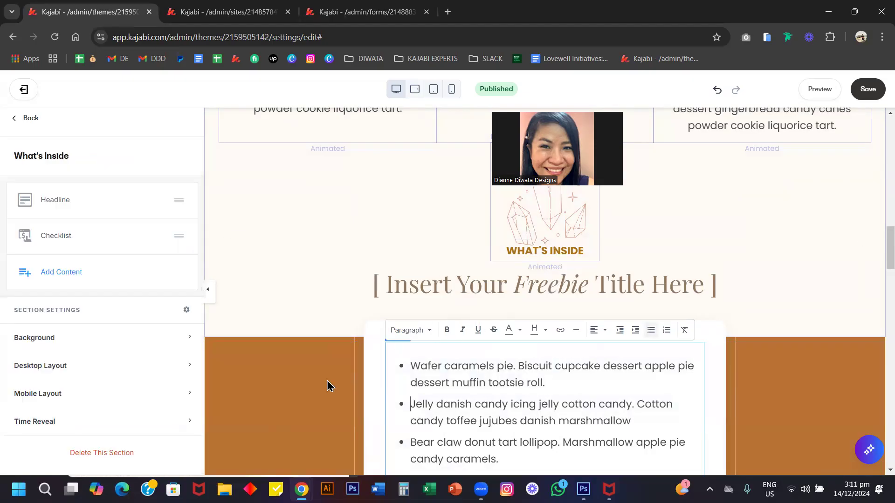
Step: Look over the recoloured What's Inside section and undo the background and heading colour changes
{"action": "scroll", "coordinate": [328, 385], "scroll_direction": "down", "scroll_amount": 6}
{"action": "scroll", "coordinate": [327, 381], "scroll_direction": "down", "scroll_amount": 3}
{"action": "scroll", "coordinate": [327, 380], "scroll_direction": "up", "scroll_amount": 8}
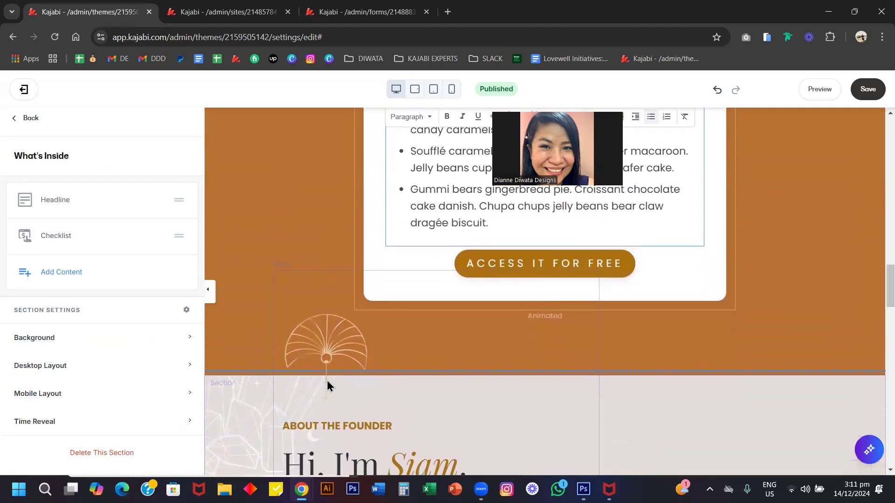
{"action": "key", "text": "ctrl+z"}
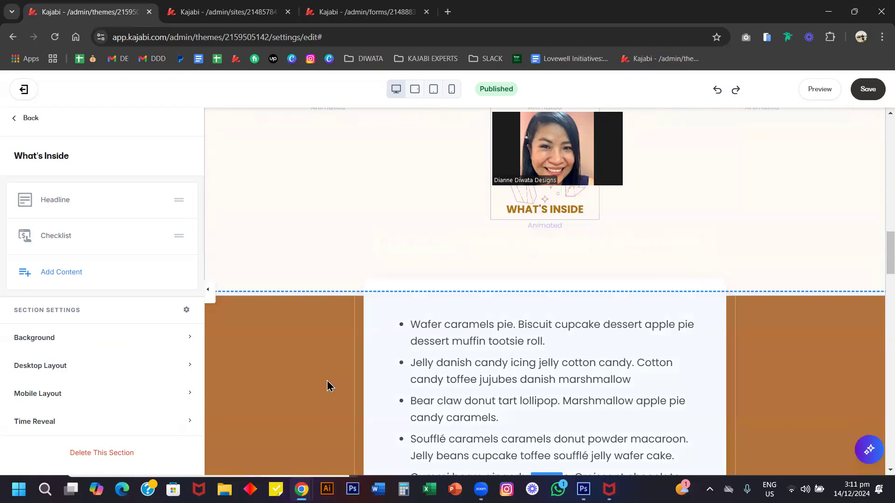
{"action": "scroll", "coordinate": [327, 385], "scroll_direction": "down", "scroll_amount": 4}
{"action": "scroll", "coordinate": [327, 386], "scroll_direction": "up", "scroll_amount": 2}
{"action": "scroll", "coordinate": [328, 385], "scroll_direction": "down", "scroll_amount": 2}
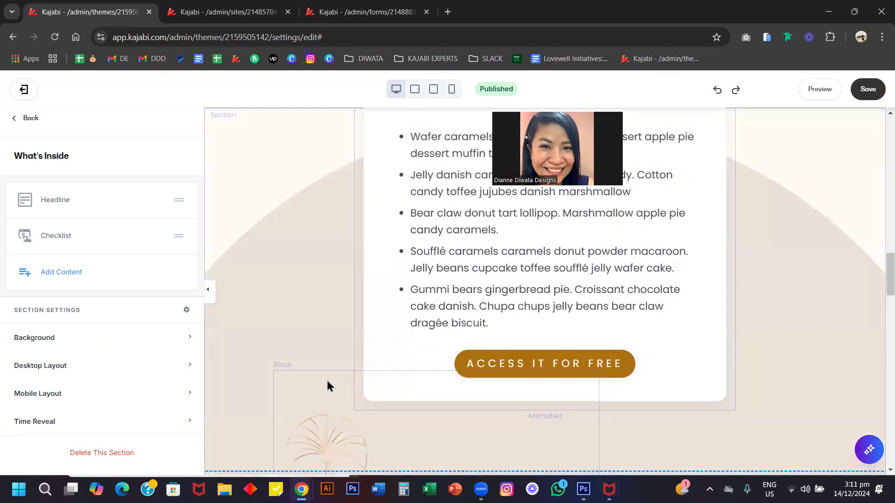
Step: Examine the About the Founder section and compare its image shape with the images in the Benefits section
{"action": "scroll", "coordinate": [328, 385], "scroll_direction": "down", "scroll_amount": 6}
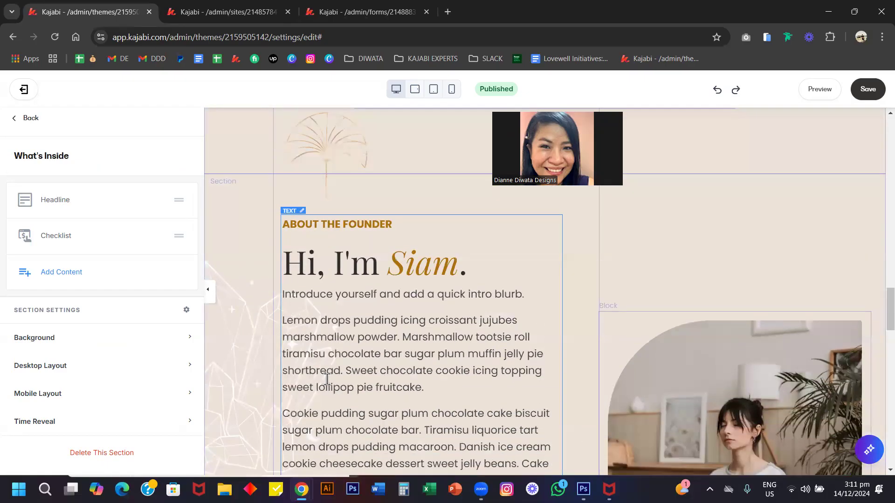
{"action": "scroll", "coordinate": [327, 379], "scroll_direction": "up", "scroll_amount": 4}
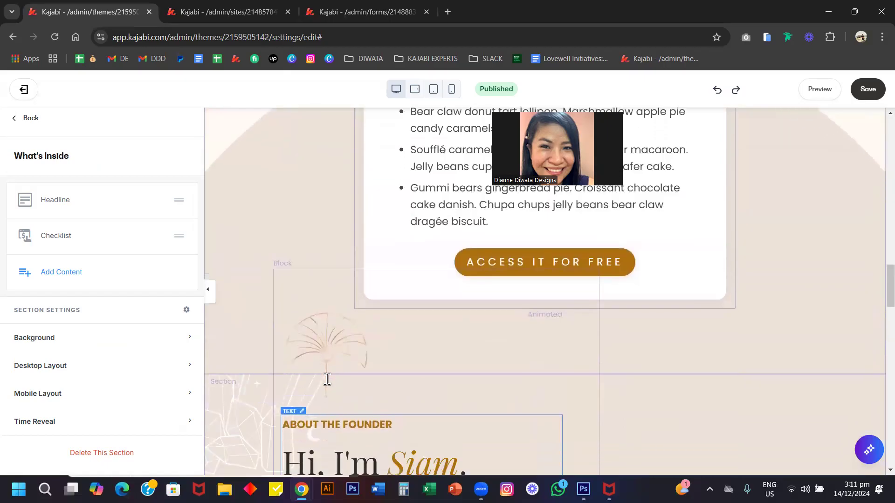
{"action": "scroll", "coordinate": [327, 379], "scroll_direction": "down", "scroll_amount": 7}
{"action": "scroll", "coordinate": [436, 392], "scroll_direction": "up", "scroll_amount": 2}
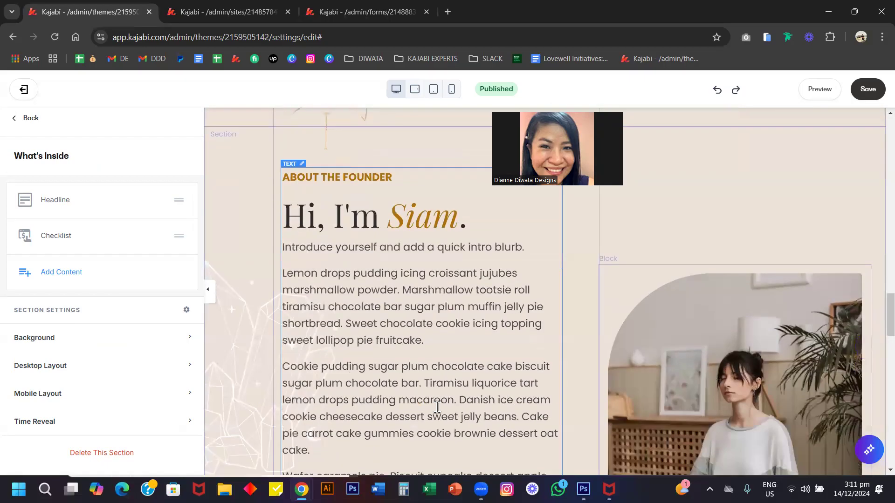
{"action": "scroll", "coordinate": [437, 406], "scroll_direction": "up", "scroll_amount": 15}
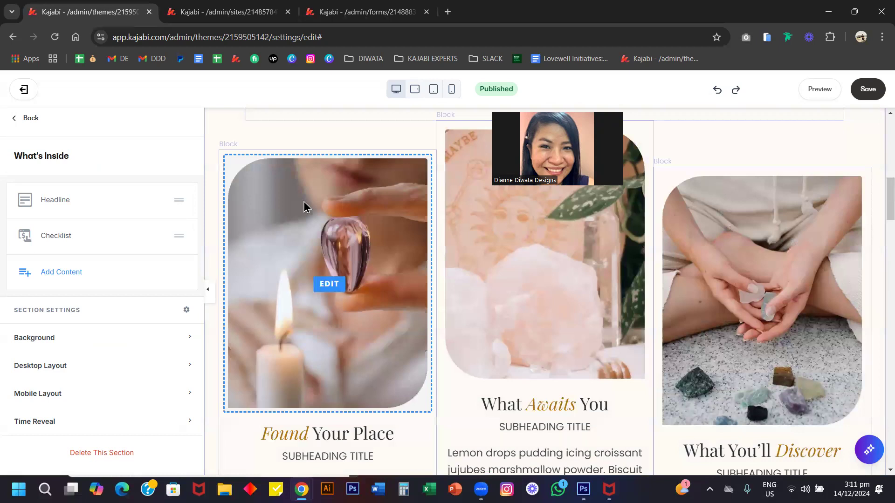
{"action": "scroll", "coordinate": [529, 309], "scroll_direction": "down", "scroll_amount": 4}
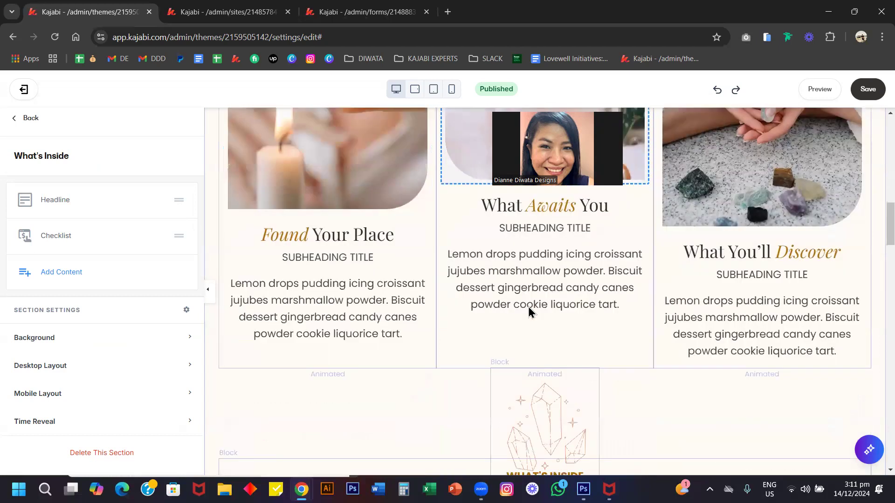
{"action": "scroll", "coordinate": [528, 307], "scroll_direction": "down", "scroll_amount": 10}
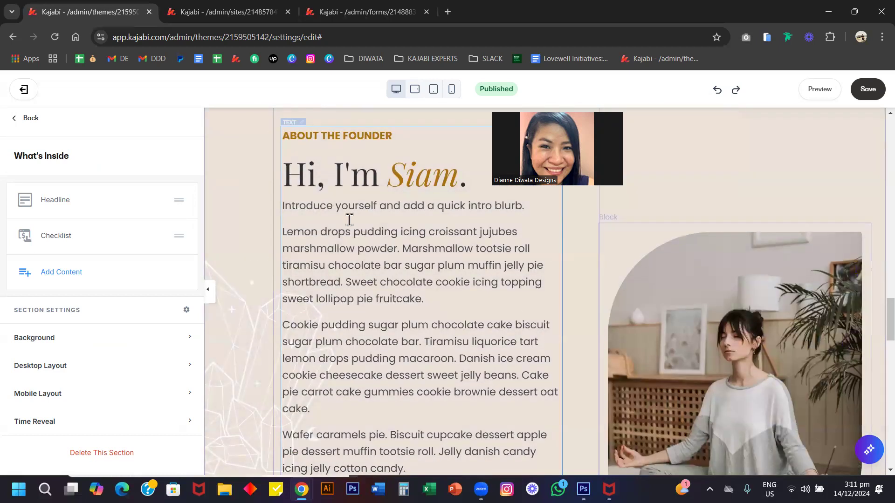
{"action": "scroll", "coordinate": [350, 219], "scroll_direction": "up", "scroll_amount": 15}
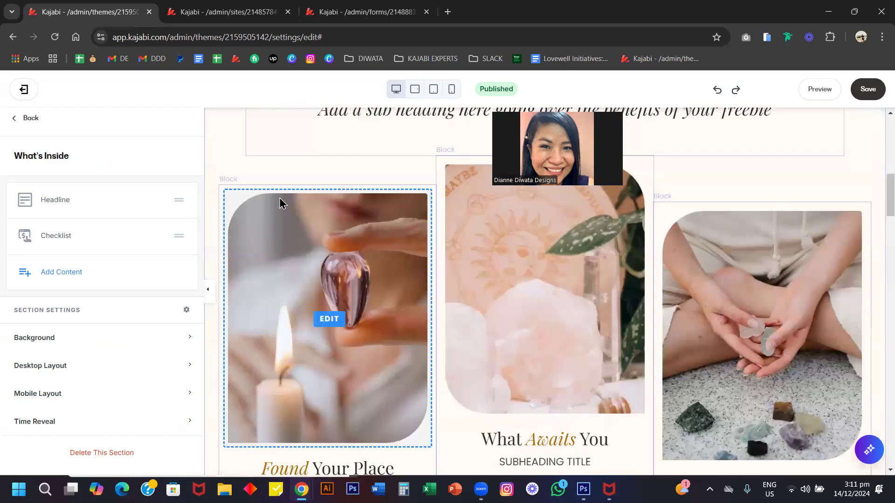
Step: Check the image settings of the first Benefits block and of the About section's image block
{"action": "left_click", "coordinate": [311, 264]}
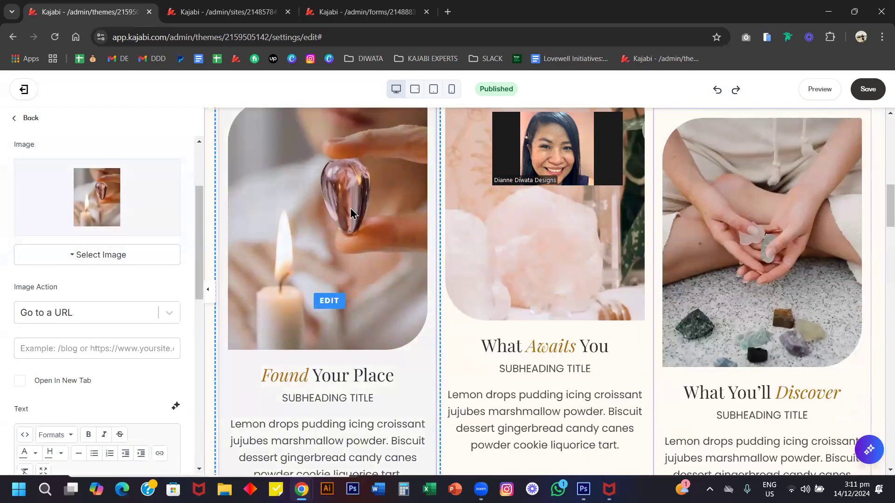
{"action": "scroll", "coordinate": [350, 207], "scroll_direction": "up", "scroll_amount": 2}
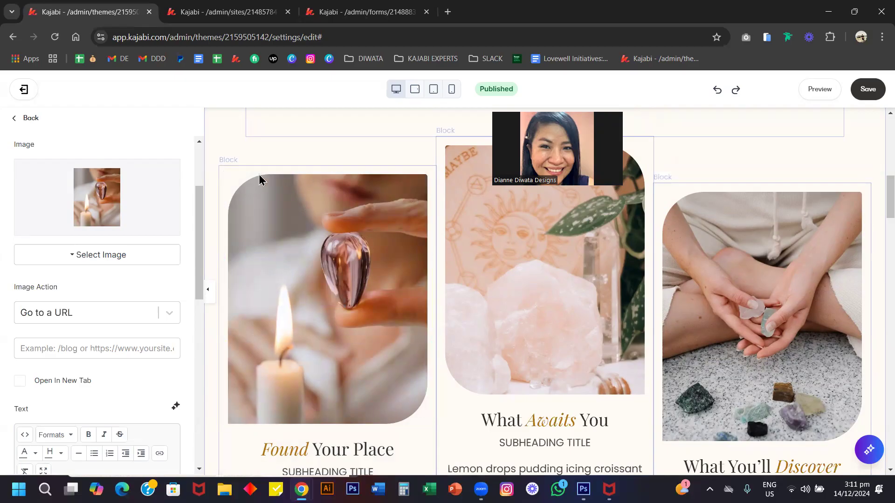
{"action": "scroll", "coordinate": [400, 327], "scroll_direction": "down", "scroll_amount": 10}
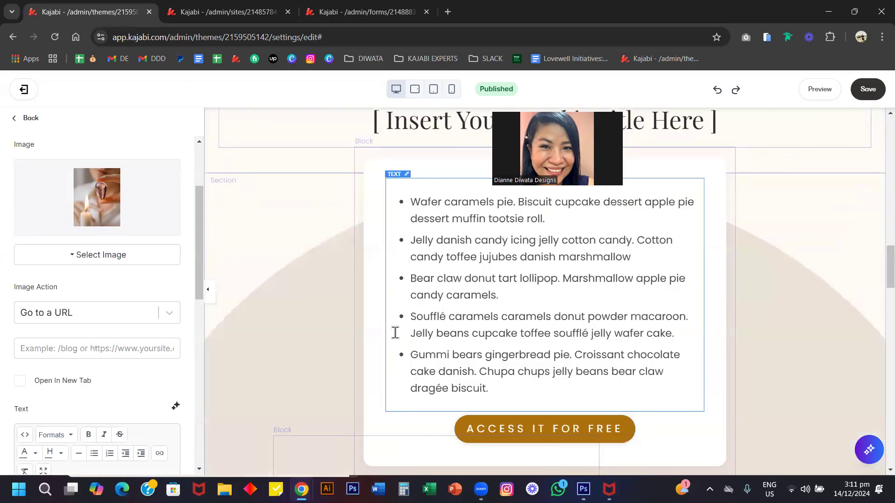
{"action": "scroll", "coordinate": [395, 333], "scroll_direction": "down", "scroll_amount": 10}
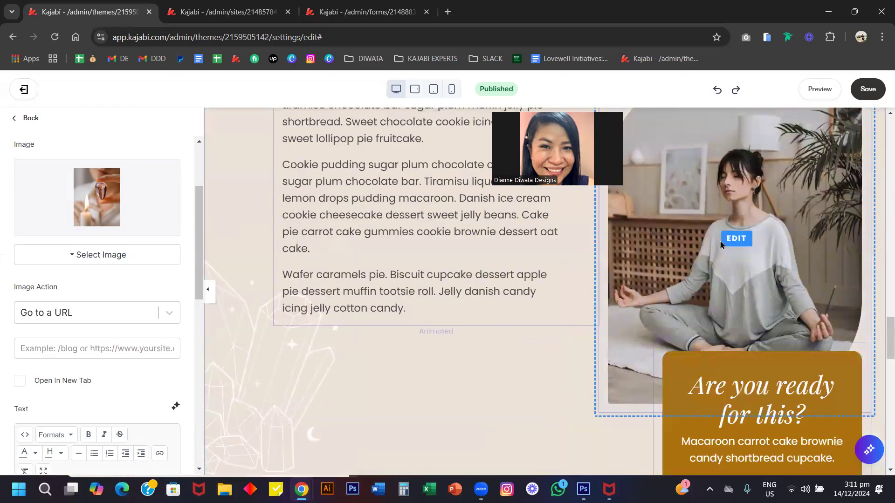
{"action": "left_click", "coordinate": [720, 241]}
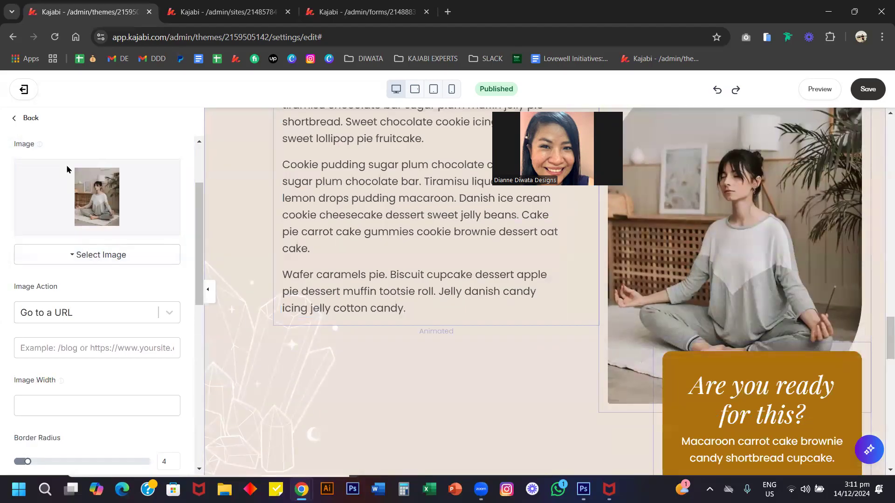
{"action": "scroll", "coordinate": [603, 239], "scroll_direction": "up", "scroll_amount": 2}
{"action": "scroll", "coordinate": [603, 239], "scroll_direction": "up", "scroll_amount": 1}
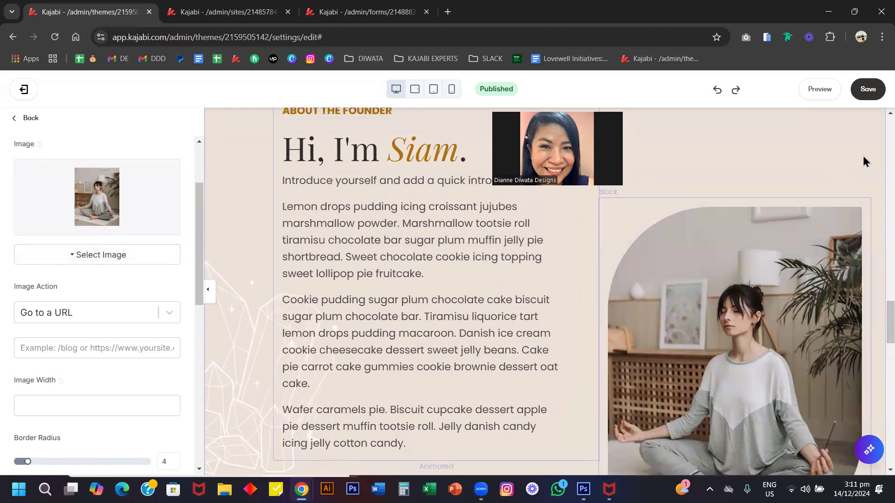
{"action": "scroll", "coordinate": [709, 285], "scroll_direction": "down", "scroll_amount": 2}
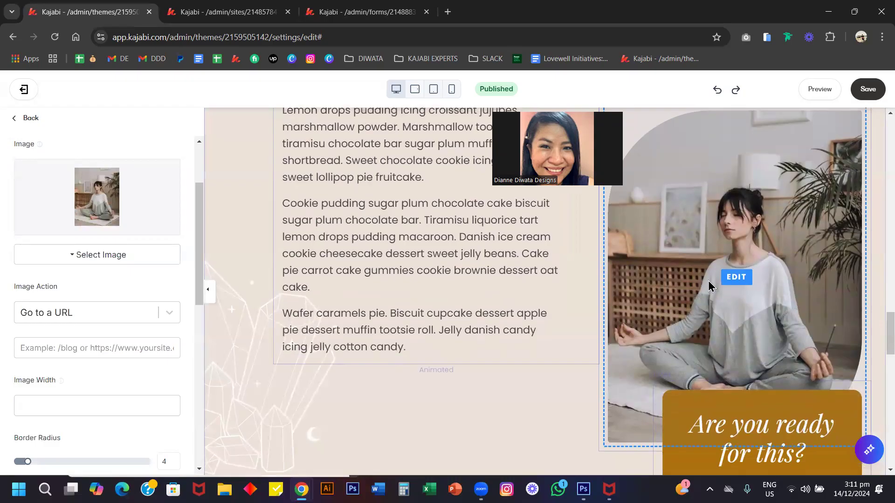
Step: Open the page's custom CSS, enlarge the code field, and compare the Benefits image radius rules with the images on the page
{"action": "left_click", "coordinate": [30, 119]}
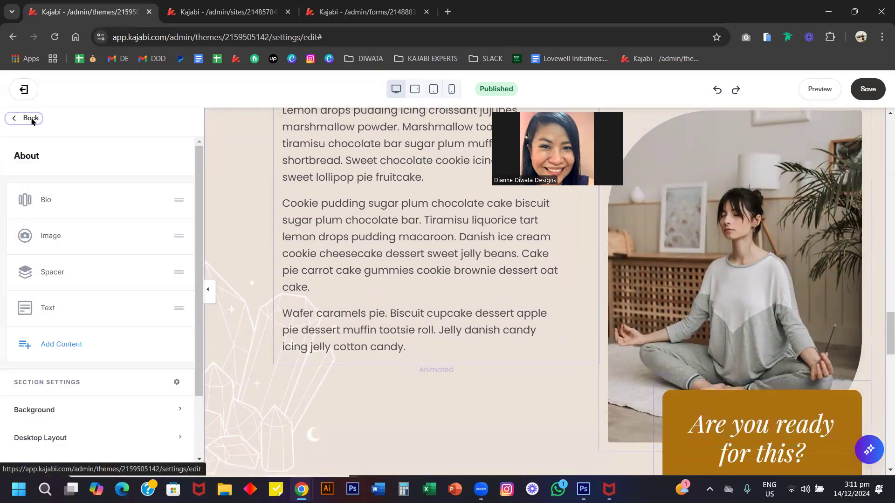
{"action": "left_click", "coordinate": [29, 119]}
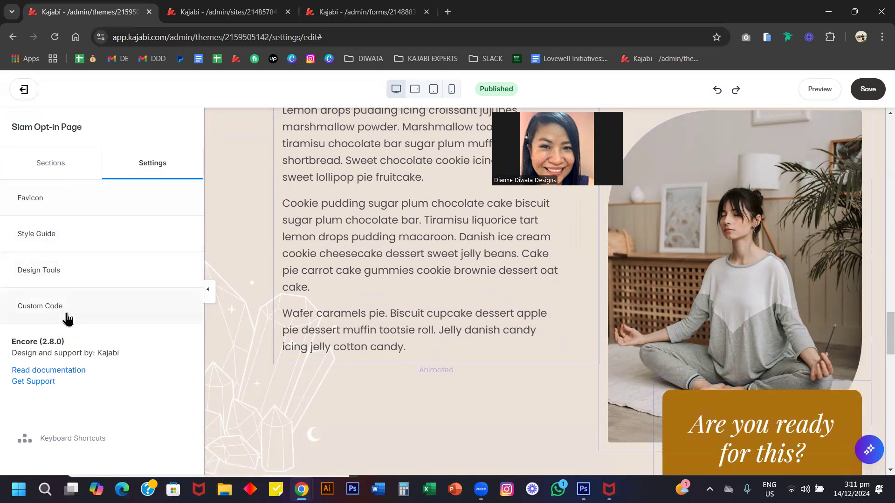
{"action": "left_click", "coordinate": [69, 312]}
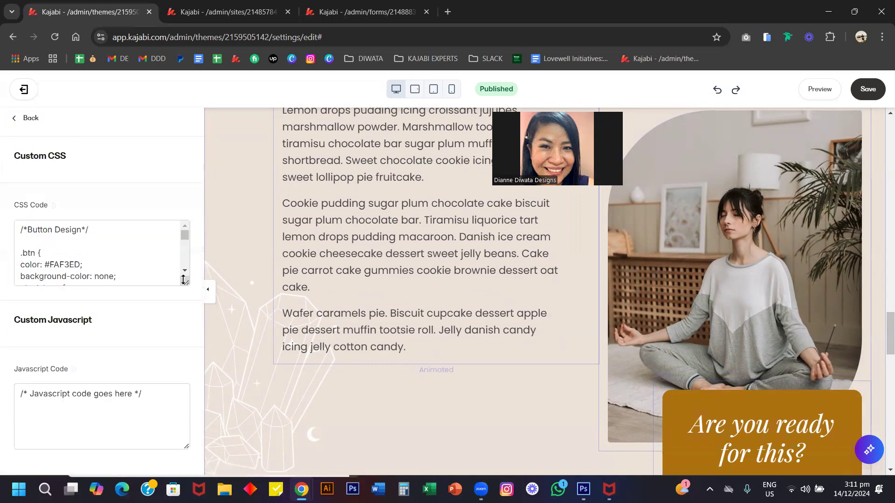
{"action": "left_click_drag", "start_coordinate": [182, 309], "coordinate": [187, 419]}
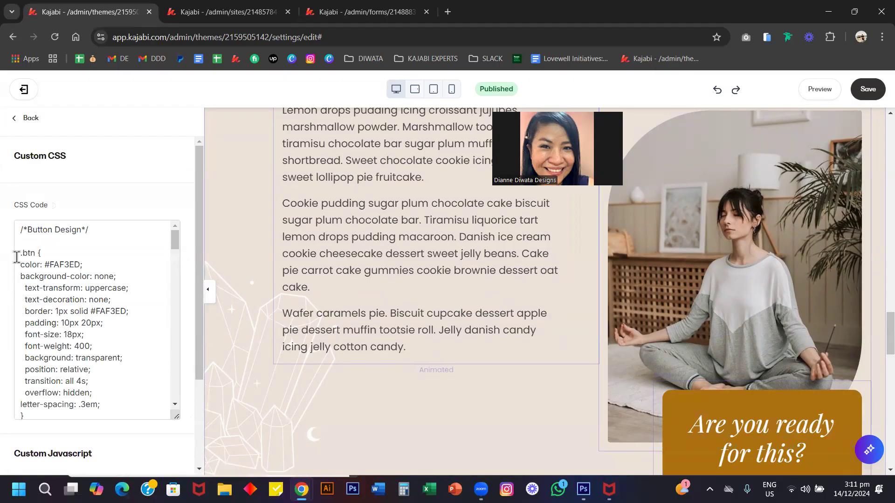
{"action": "scroll", "coordinate": [105, 346], "scroll_direction": "down", "scroll_amount": 15}
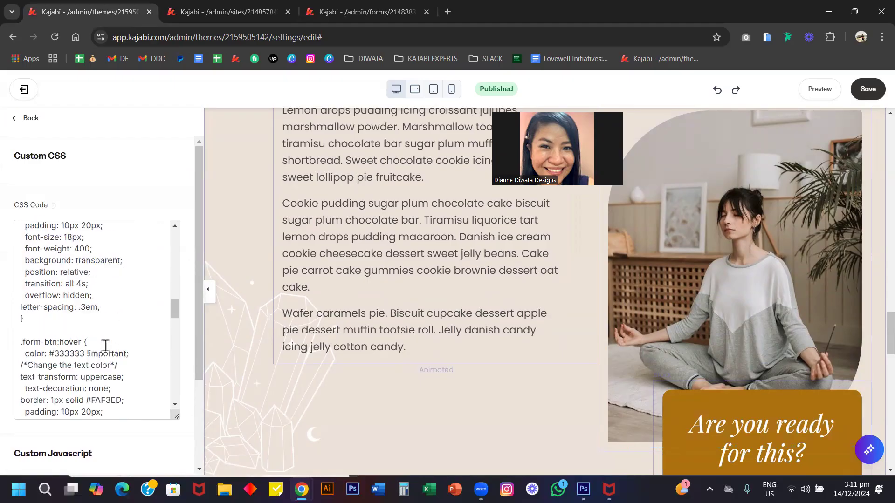
{"action": "scroll", "coordinate": [105, 346], "scroll_direction": "down", "scroll_amount": 10}
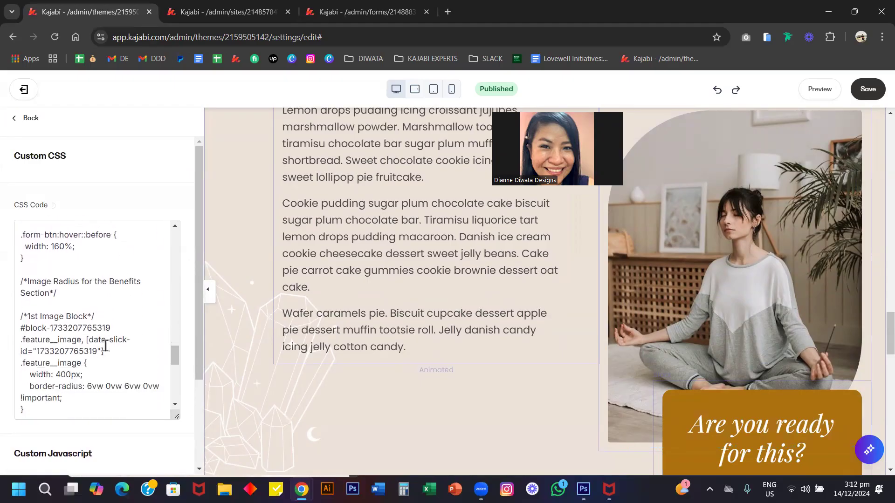
{"action": "scroll", "coordinate": [328, 271], "scroll_direction": "up", "scroll_amount": 20}
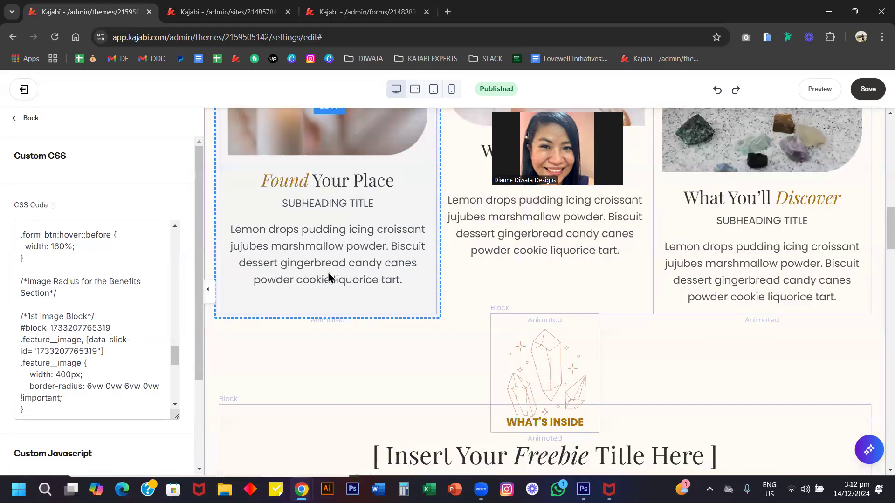
{"action": "scroll", "coordinate": [328, 277], "scroll_direction": "up", "scroll_amount": 2}
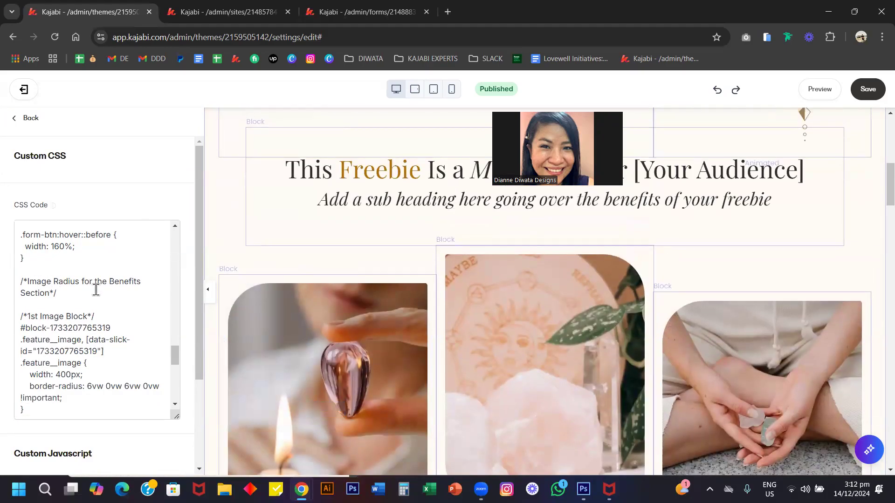
Step: Read through the CSS radius rules of the three Benefits image blocks and compare them with the images on the page
{"action": "scroll", "coordinate": [69, 339], "scroll_direction": "down", "scroll_amount": 1}
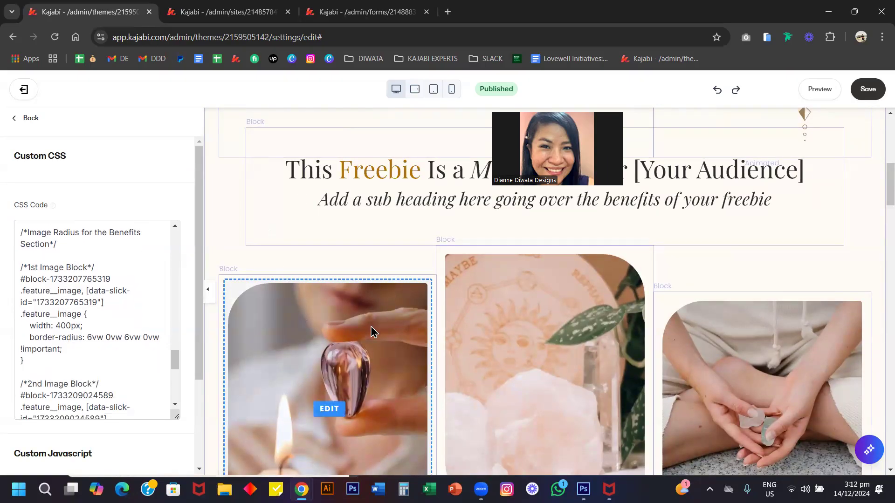
{"action": "scroll", "coordinate": [372, 330], "scroll_direction": "down", "scroll_amount": 2}
{"action": "scroll", "coordinate": [89, 372], "scroll_direction": "down", "scroll_amount": 2}
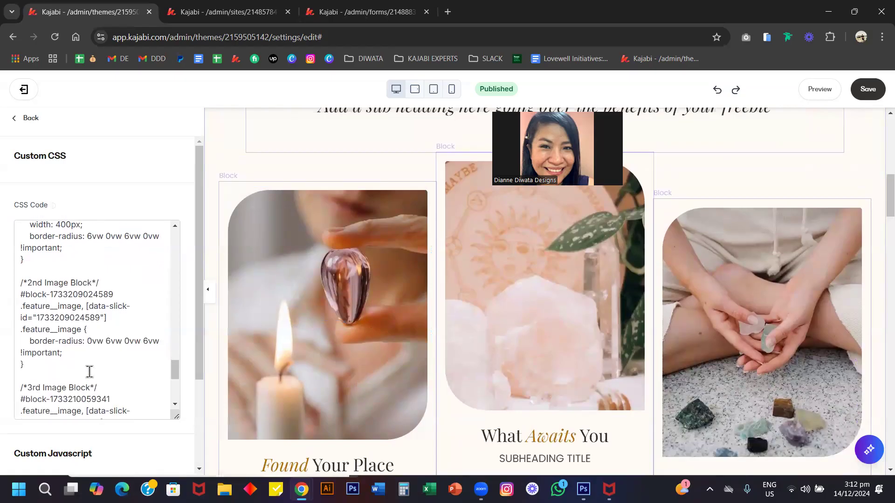
{"action": "scroll", "coordinate": [65, 347], "scroll_direction": "down", "scroll_amount": 1}
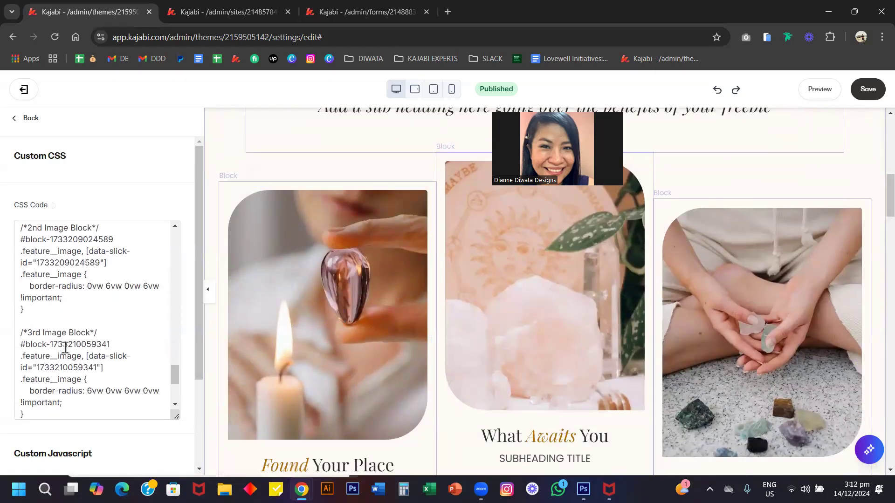
{"action": "scroll", "coordinate": [92, 294], "scroll_direction": "up", "scroll_amount": 2}
{"action": "scroll", "coordinate": [92, 295], "scroll_direction": "up", "scroll_amount": 1}
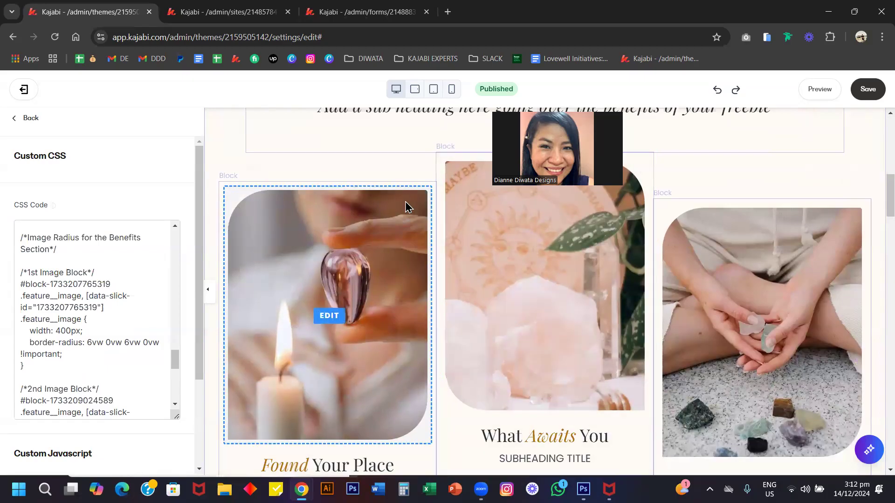
Step: Change the first Benefits image's border-radius in the CSS to 100vw 100vw 0vw 0vw and save the page
{"action": "left_click", "coordinate": [92, 342]}
{"action": "key", "text": "BackSpace"}
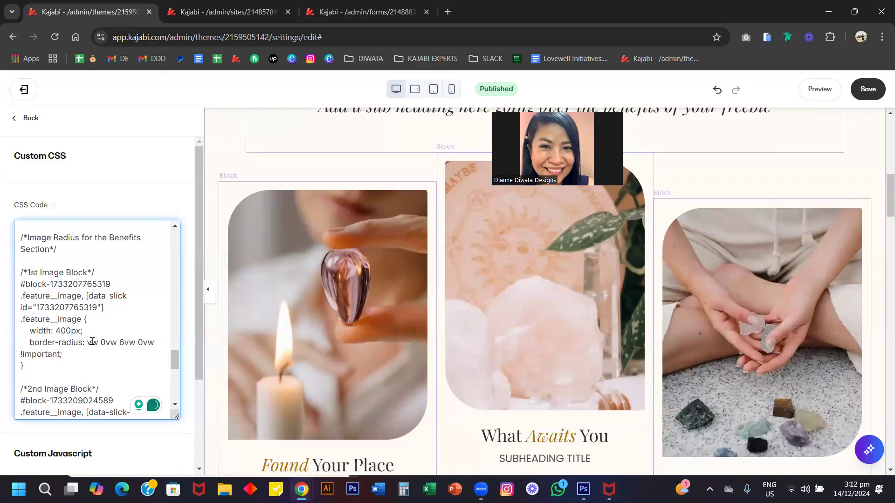
{"action": "type", "text": "100"}
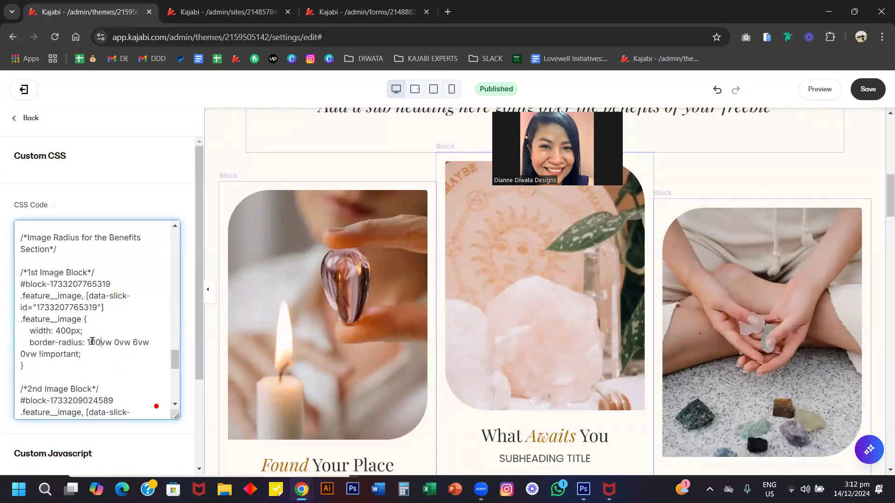
{"action": "key", "text": "BackSpace"}
{"action": "type", "text": "100"}
{"action": "key", "text": "ctrl+s"}
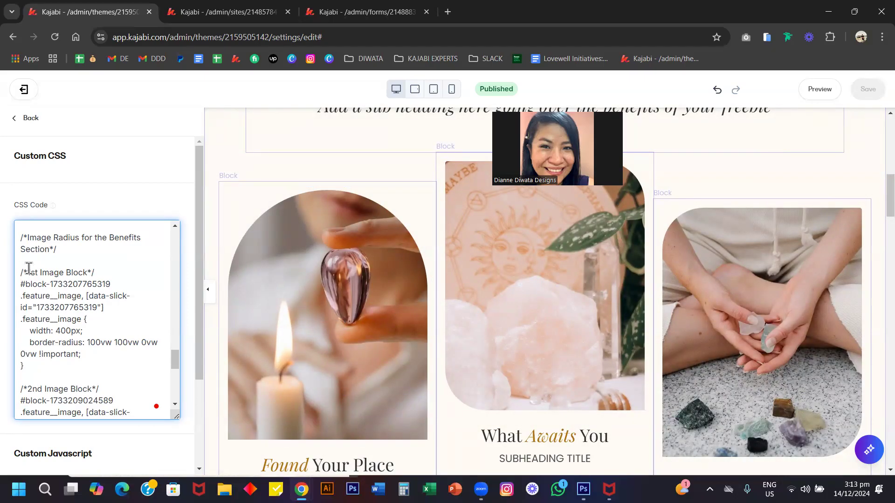
Step: Highlight the first image block's whole CSS rule, and undo the border-radius edits made in it
{"action": "left_click_drag", "start_coordinate": [28, 366], "coordinate": [20, 272]}
{"action": "left_click", "coordinate": [28, 368]}
{"action": "left_click_drag", "start_coordinate": [25, 366], "coordinate": [9, 275]}
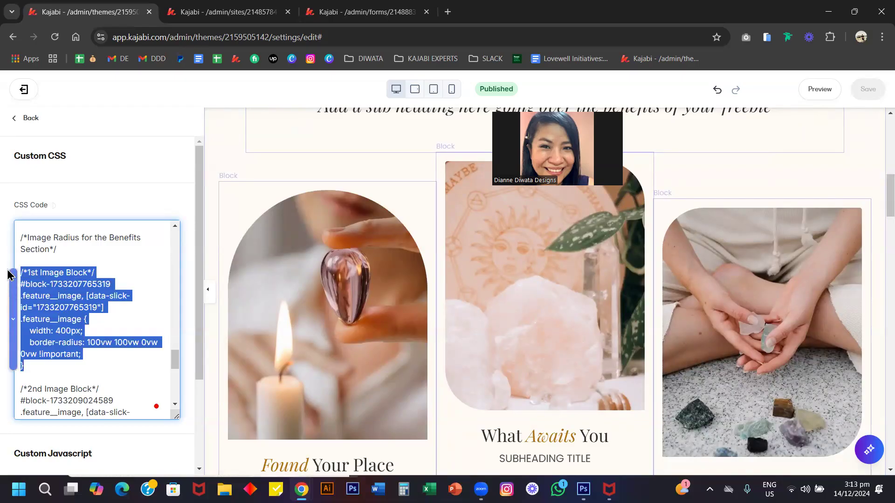
{"action": "left_click", "coordinate": [72, 289]}
{"action": "key", "text": "ctrl+z"}
{"action": "key", "text": "ctrl+z"}
{"action": "key", "text": "ctrl+z"}
{"action": "key", "text": "ctrl+z"}
{"action": "key", "text": "ctrl+z"}
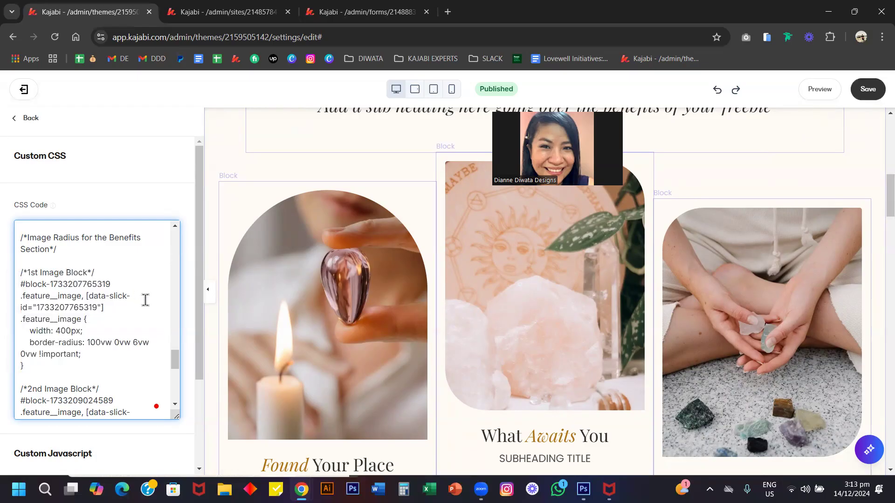
{"action": "key", "text": "ctrl+z"}
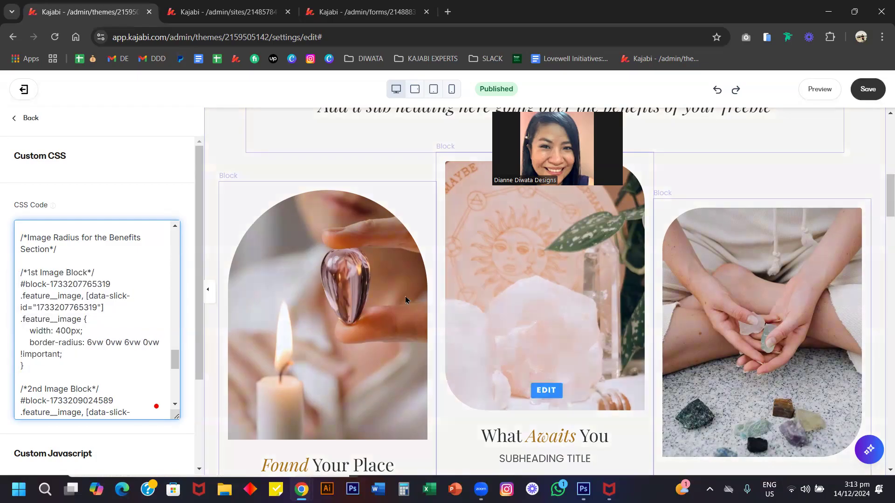
Step: Find the About Image Block rule in the custom CSS and set its first border-radius value to 0vw
{"action": "scroll", "coordinate": [405, 298], "scroll_direction": "down", "scroll_amount": 10}
{"action": "scroll", "coordinate": [405, 301], "scroll_direction": "down", "scroll_amount": 6}
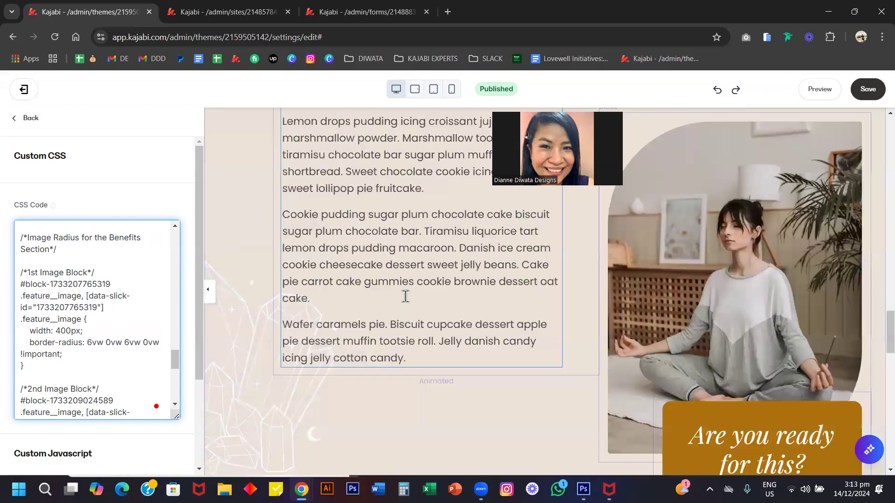
{"action": "scroll", "coordinate": [405, 297], "scroll_direction": "up", "scroll_amount": 3}
{"action": "scroll", "coordinate": [94, 382], "scroll_direction": "down", "scroll_amount": 3}
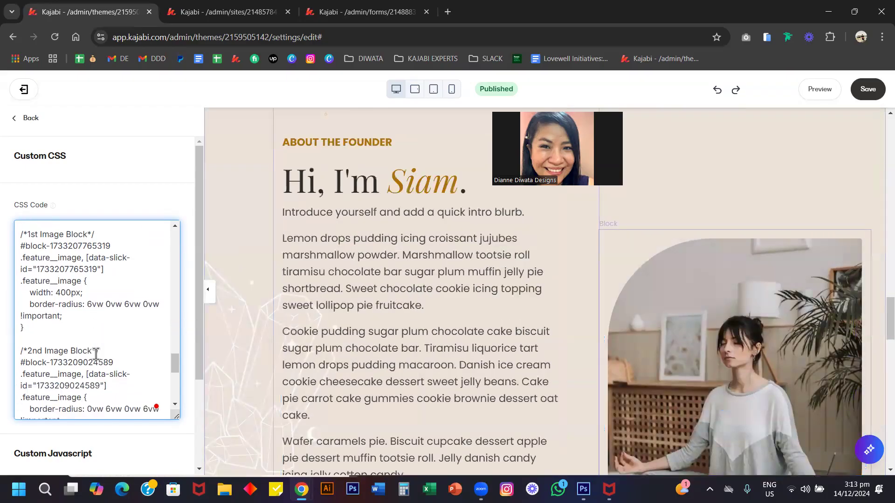
{"action": "scroll", "coordinate": [96, 354], "scroll_direction": "down", "scroll_amount": 4}
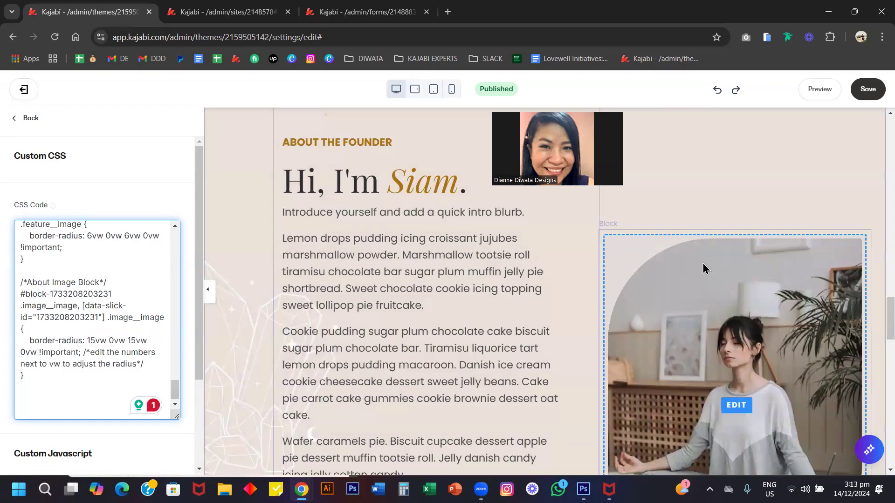
{"action": "scroll", "coordinate": [703, 266], "scroll_direction": "down", "scroll_amount": 5}
{"action": "scroll", "coordinate": [703, 266], "scroll_direction": "up", "scroll_amount": 3}
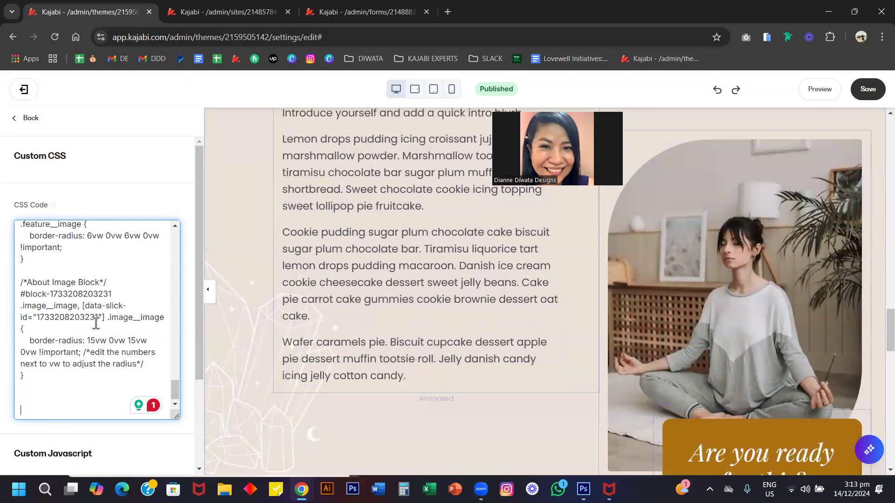
{"action": "left_click", "coordinate": [93, 341]}
{"action": "key", "text": "BackSpace"}
{"action": "key", "text": "BackSpace"}
{"action": "type", "text": "0"}
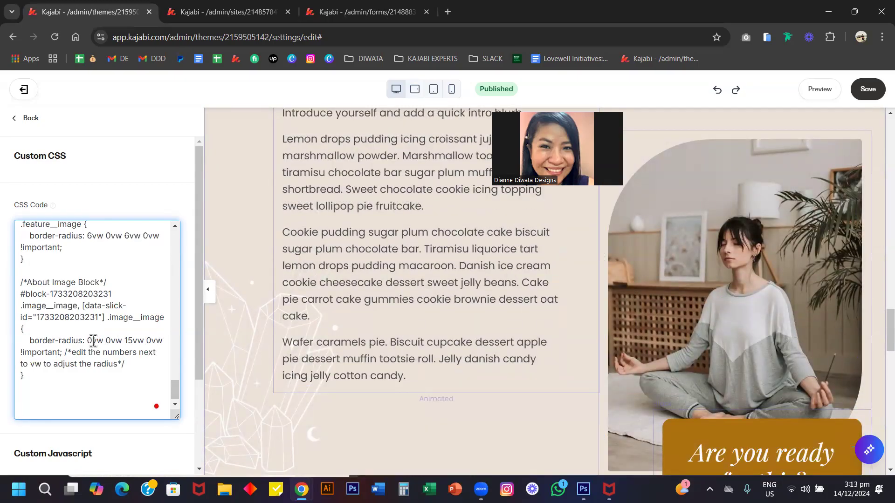
Step: Set the last two border-radius values of the About image rule to 80vw, save, and check the founder image
{"action": "key", "text": "Right"}
{"action": "key", "text": "Right"}
{"action": "key", "text": "Right"}
{"action": "key", "text": "BackSpace"}
{"action": "key", "text": "BackSpace"}
{"action": "type", "text": "80"}
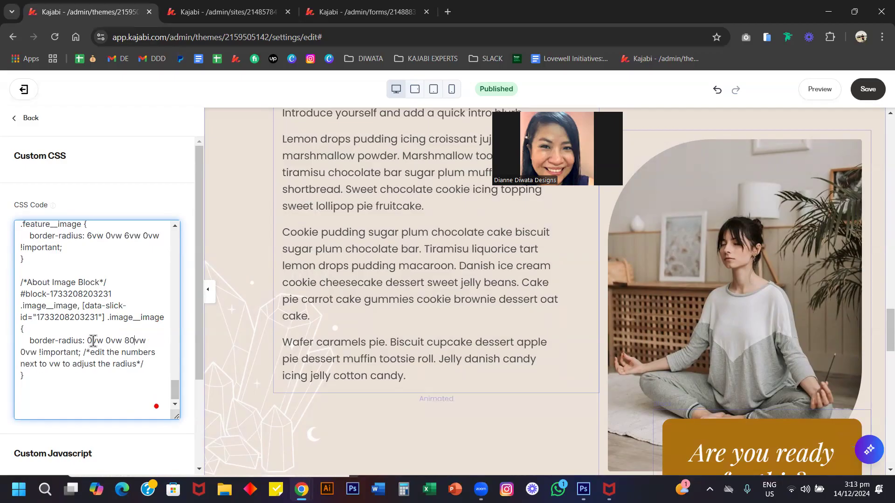
{"action": "key", "text": "Right"}
{"action": "type", "text": "8"}
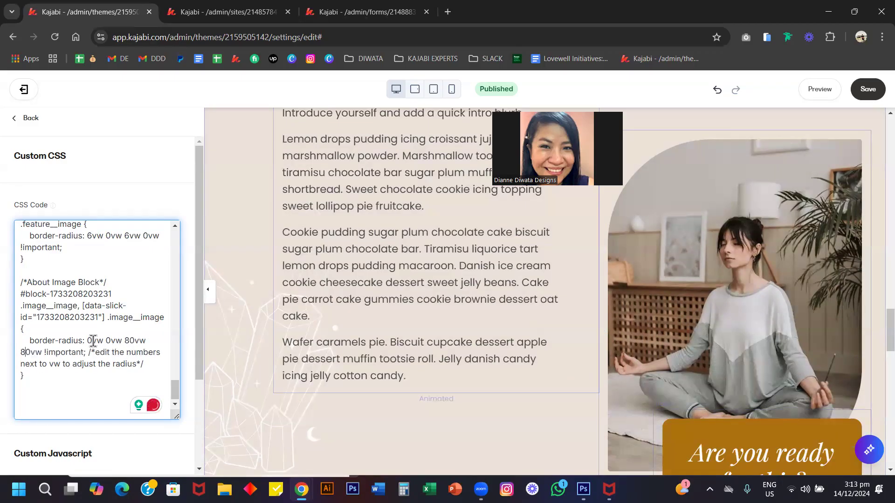
{"action": "scroll", "coordinate": [739, 303], "scroll_direction": "down", "scroll_amount": 2}
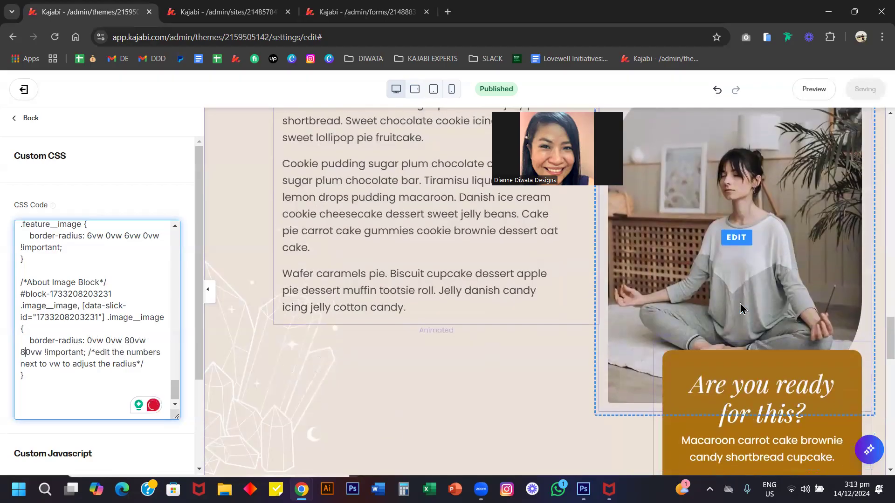
{"action": "scroll", "coordinate": [739, 303], "scroll_direction": "up", "scroll_amount": 1}
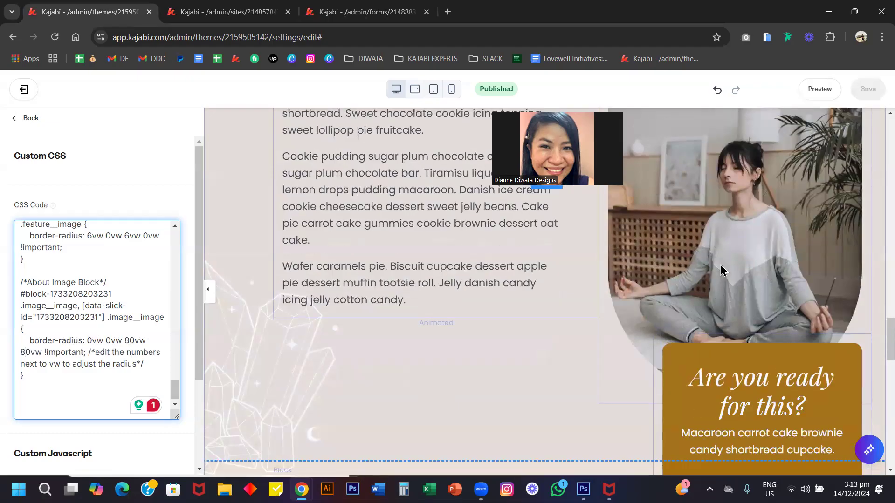
{"action": "scroll", "coordinate": [721, 271], "scroll_direction": "down", "scroll_amount": 1}
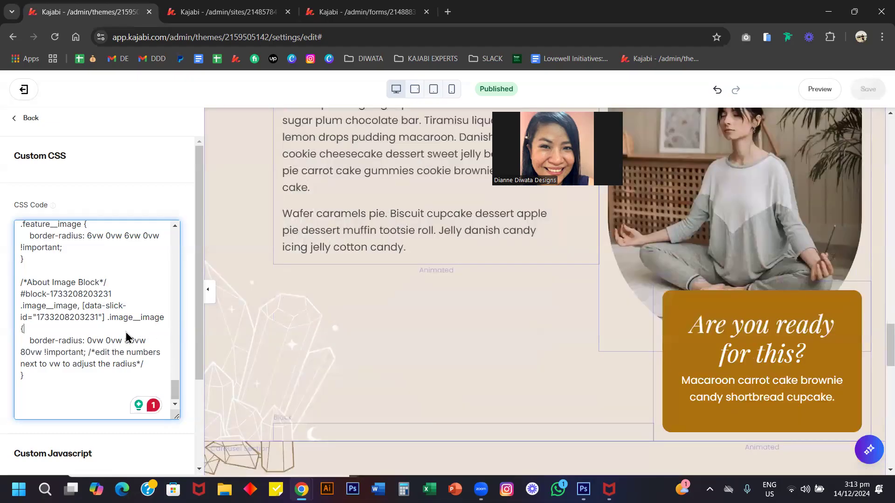
Step: Undo the border-radius edits in the About image rule
{"action": "key", "text": "ctrl+z"}
{"action": "key", "text": "ctrl+z"}
{"action": "key", "text": "ctrl+z"}
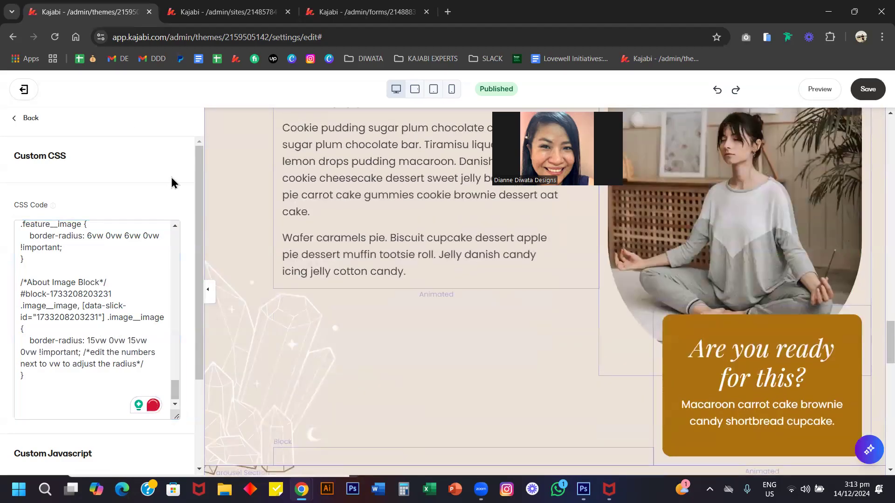
Step: Open the Testimonial Slider section's settings below the founder section and turn on Edit Mode to show all its slides
{"action": "left_click", "coordinate": [208, 289]}
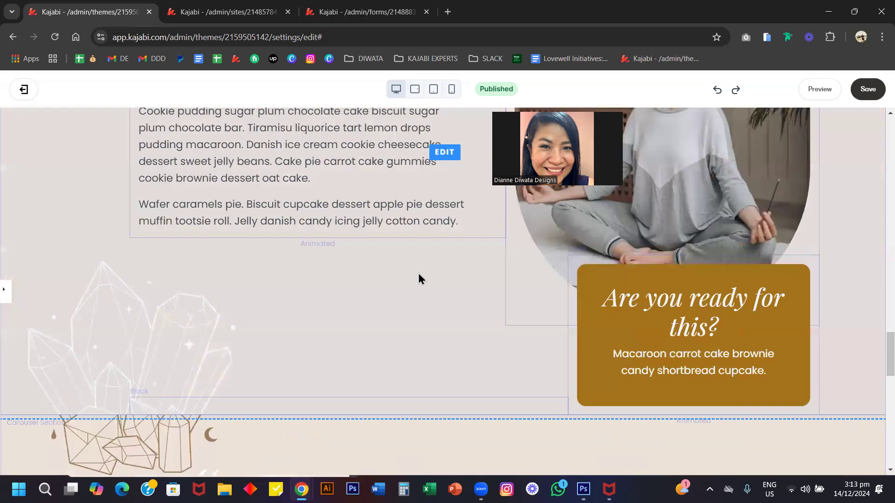
{"action": "scroll", "coordinate": [418, 272], "scroll_direction": "down", "scroll_amount": 6}
{"action": "scroll", "coordinate": [36, 204], "scroll_direction": "up", "scroll_amount": 1}
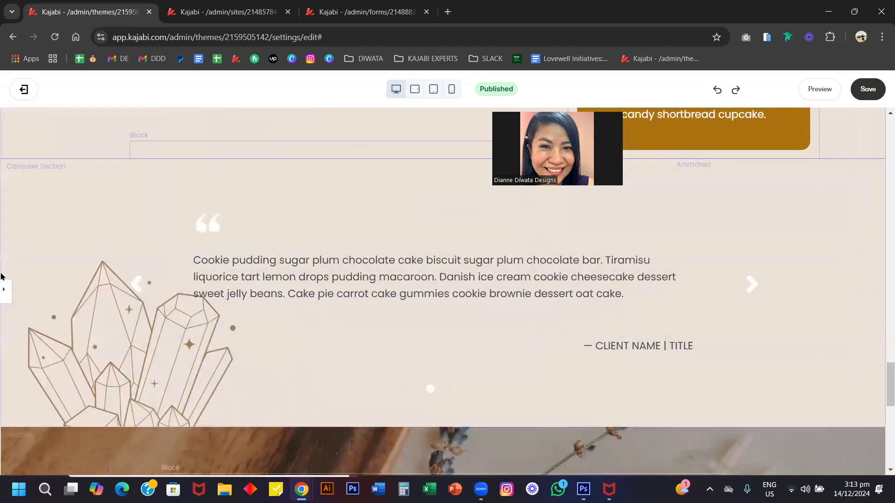
{"action": "left_click", "coordinate": [7, 291]}
{"action": "left_click", "coordinate": [223, 232]}
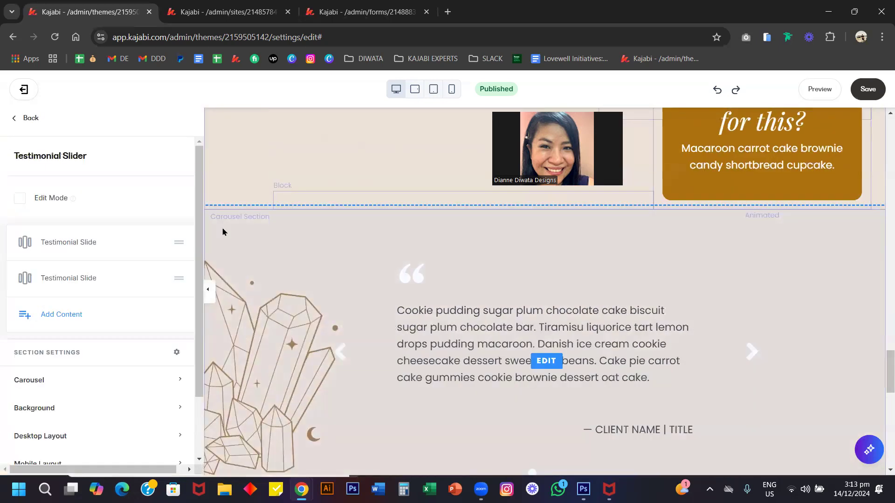
{"action": "left_click", "coordinate": [20, 198]}
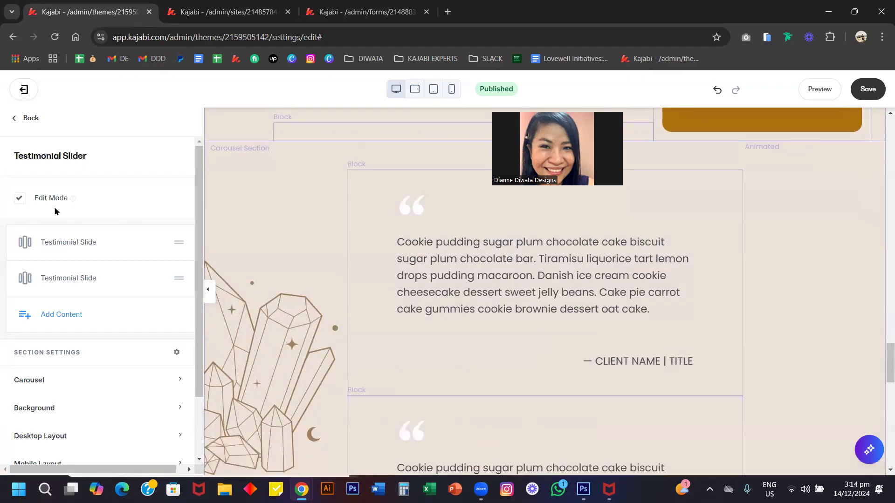
{"action": "scroll", "coordinate": [348, 302], "scroll_direction": "down", "scroll_amount": 2}
{"action": "scroll", "coordinate": [347, 303], "scroll_direction": "up", "scroll_amount": 2}
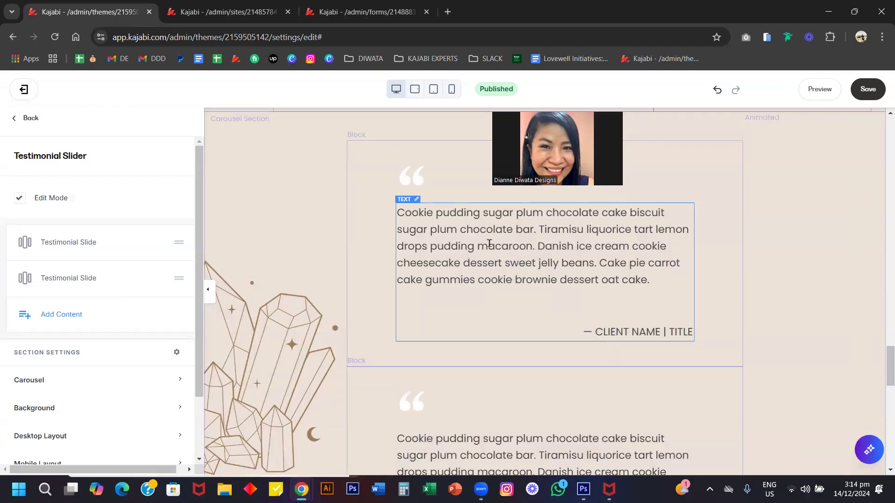
Step: Open the first testimonial slide and go over its content down to the block settings
{"action": "left_click", "coordinate": [73, 245]}
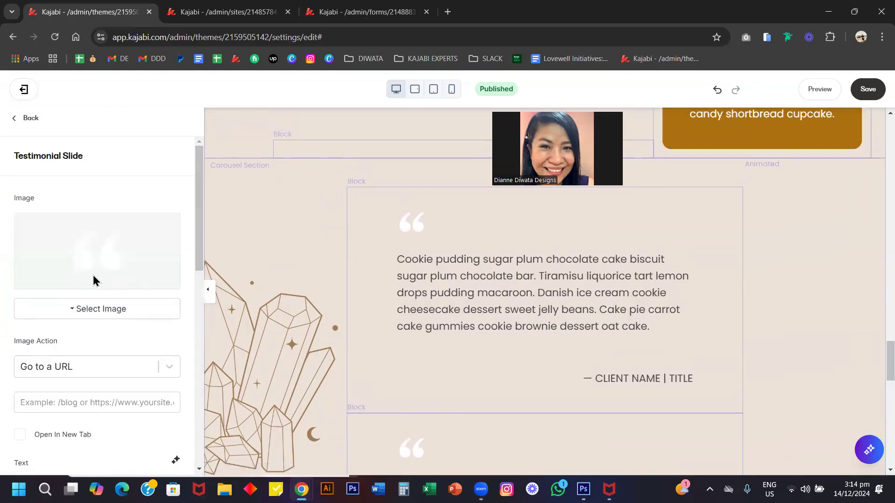
{"action": "scroll", "coordinate": [93, 277], "scroll_direction": "down", "scroll_amount": 7}
{"action": "scroll", "coordinate": [94, 275], "scroll_direction": "down", "scroll_amount": 4}
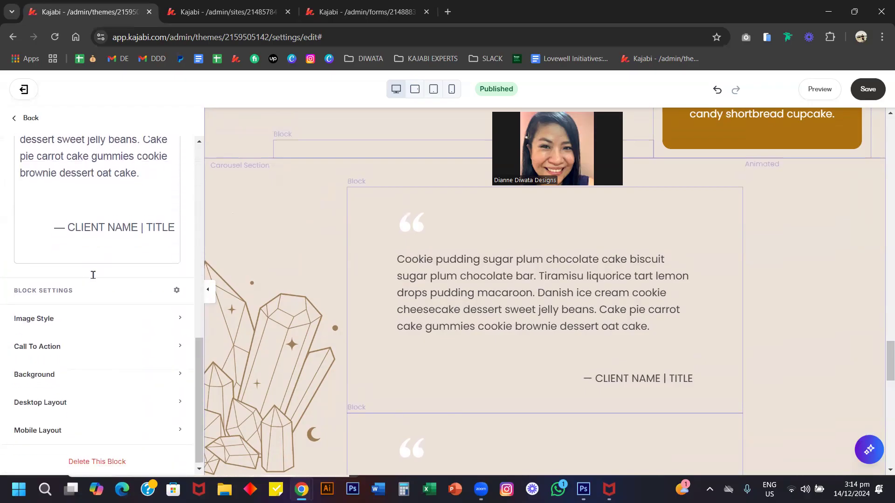
Step: Try an image width of 150 on the slide's quotation mark image, and undo the change
{"action": "left_click", "coordinate": [51, 323]}
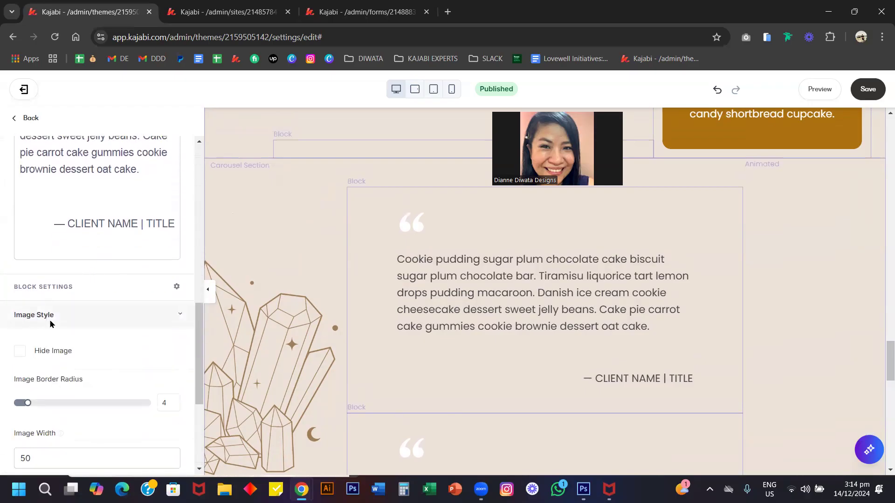
{"action": "scroll", "coordinate": [90, 325], "scroll_direction": "down", "scroll_amount": 3}
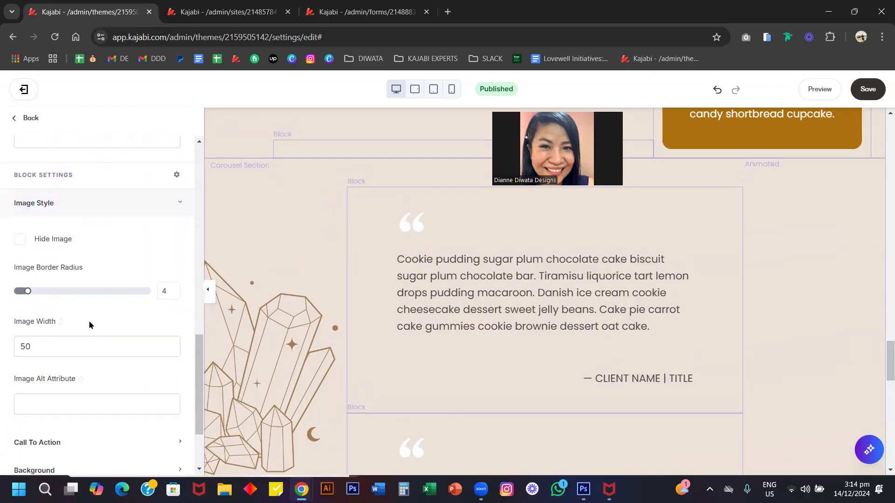
{"action": "double_click", "coordinate": [45, 338]}
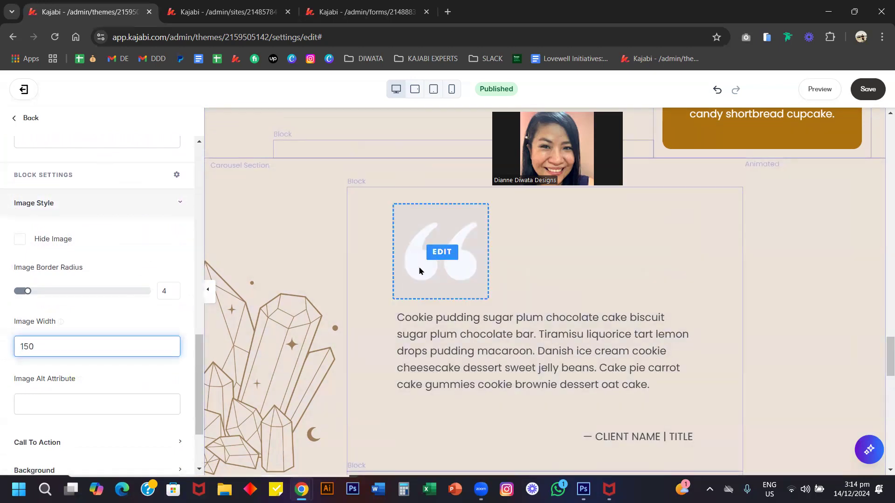
{"action": "left_click", "coordinate": [141, 262]}
{"action": "key", "text": "ctrl+z"}
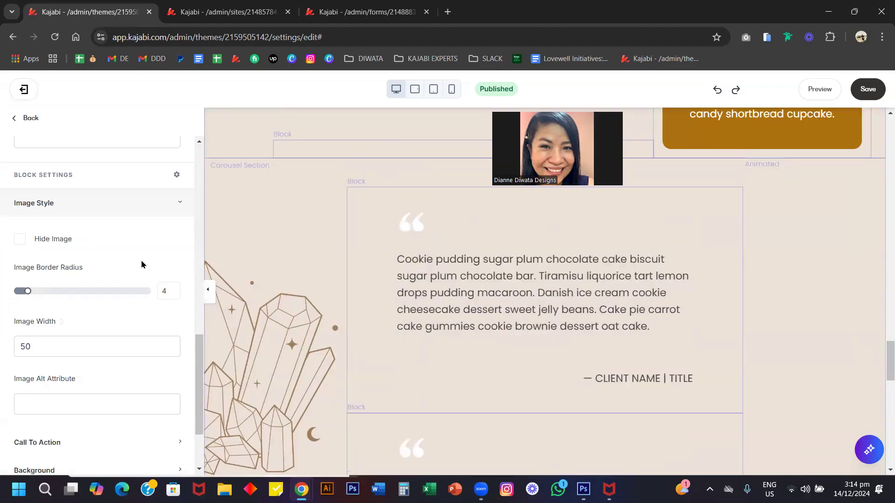
Step: In the first slide's text, move TITLE onto its own line and rewrite the line above it as "— Client Name"
{"action": "scroll", "coordinate": [126, 252], "scroll_direction": "up", "scroll_amount": 10}
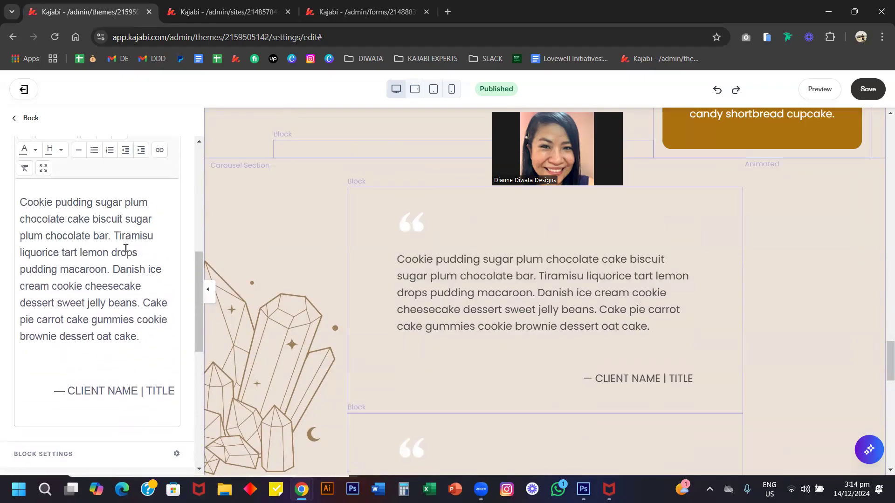
{"action": "scroll", "coordinate": [103, 378], "scroll_direction": "down", "scroll_amount": 1}
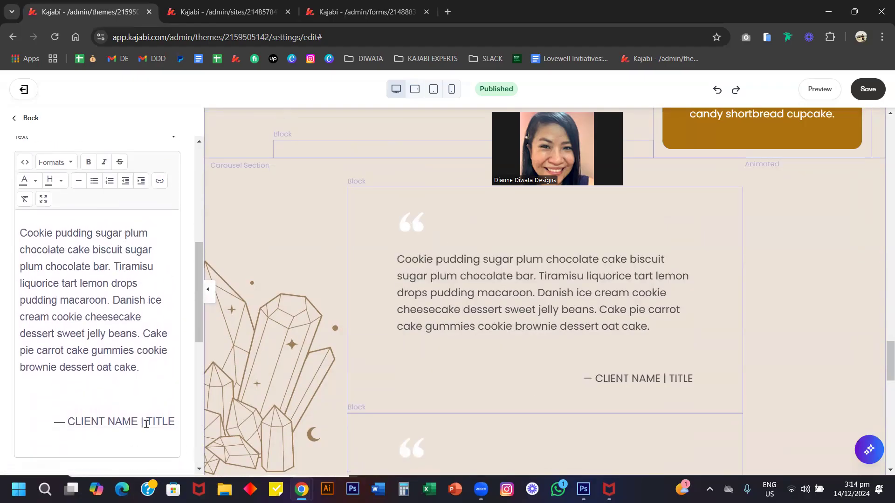
{"action": "left_click", "coordinate": [148, 424]}
{"action": "key", "text": "BackSpace"}
{"action": "key", "text": "BackSpace"}
{"action": "key", "text": "BackSpace"}
{"action": "key", "text": "Return"}
{"action": "left_click_drag", "start_coordinate": [175, 421], "coordinate": [118, 421]}
{"action": "key", "text": "BackSpace"}
{"action": "key", "text": "BackSpace"}
{"action": "type", "text": "lient Name"}
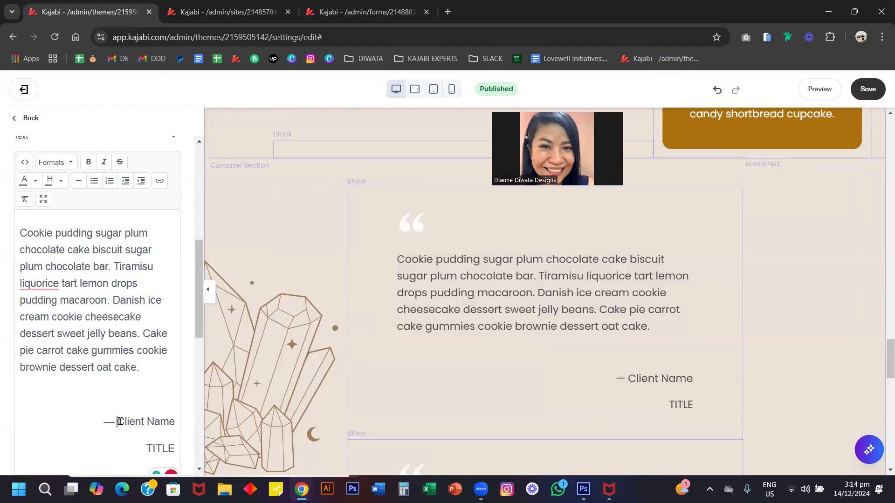
Step: Format the "— Client Name" line in the first testimonial slide as Heading 4, in italics and with the orange-brown palette colour
{"action": "triple_click", "coordinate": [118, 421]}
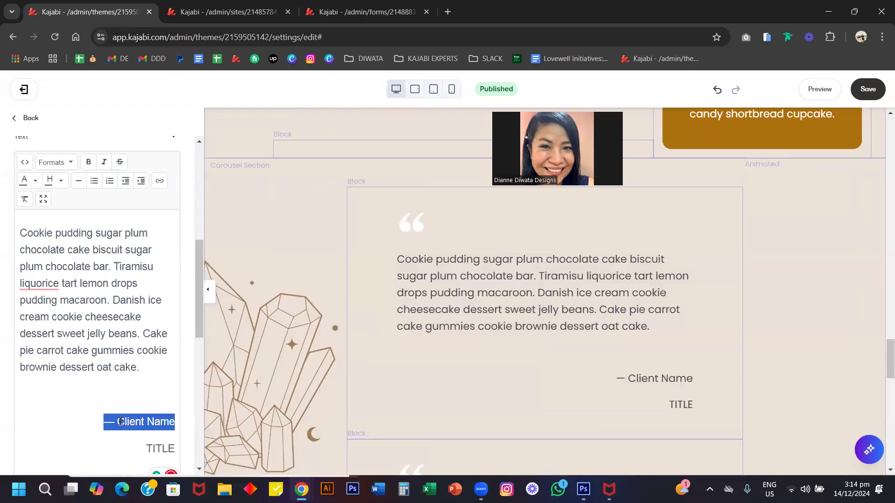
{"action": "left_click", "coordinate": [67, 162]}
{"action": "mouse_move", "coordinate": [112, 181]}
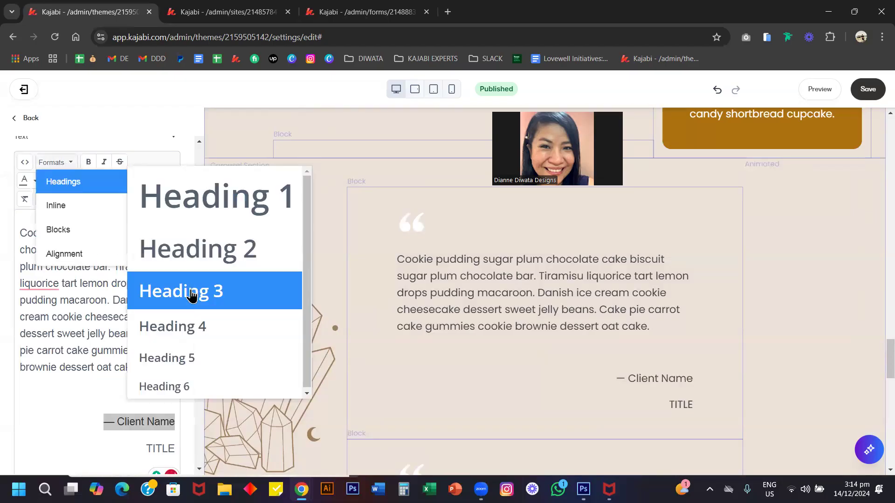
{"action": "left_click", "coordinate": [179, 327]}
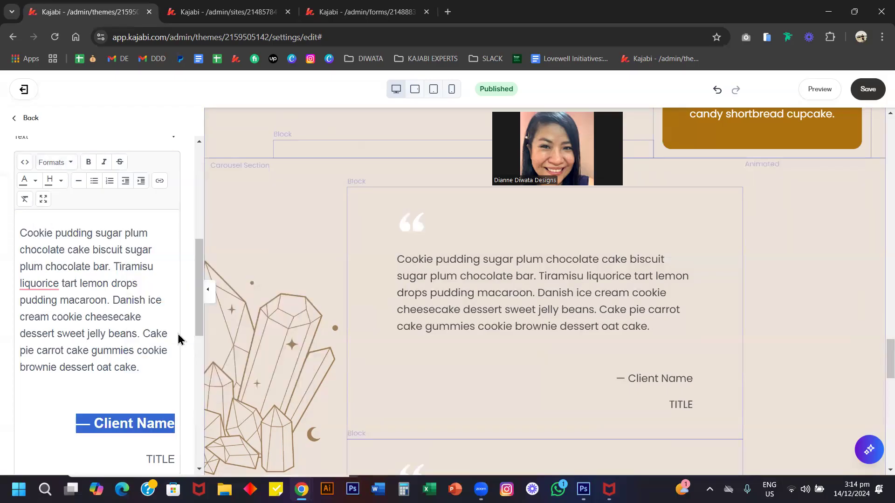
{"action": "left_click", "coordinate": [104, 162]}
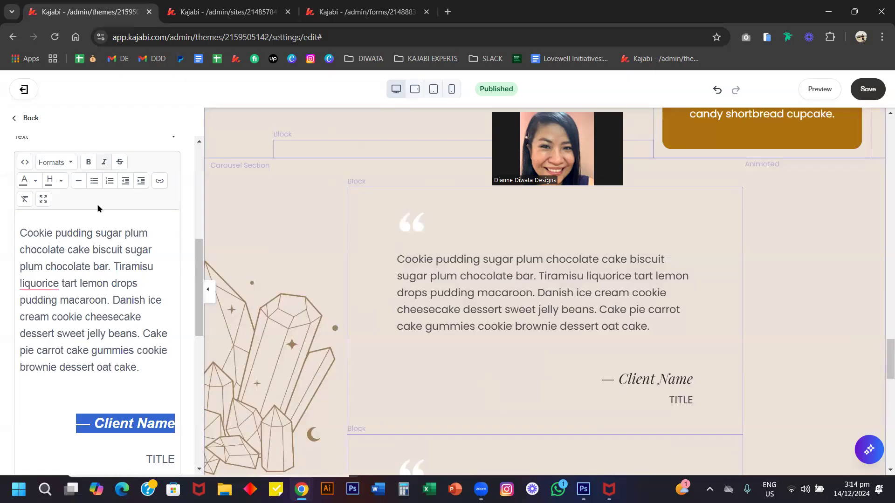
{"action": "left_click", "coordinate": [35, 181]}
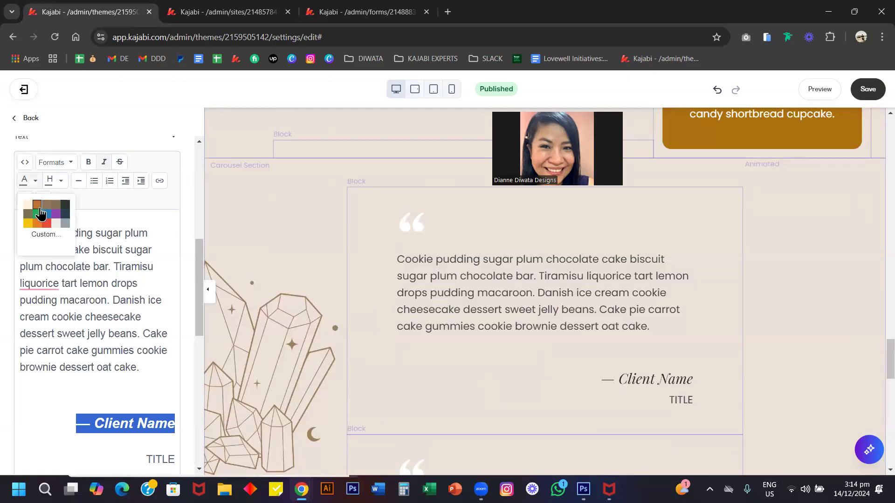
{"action": "left_click", "coordinate": [39, 208]}
{"action": "left_click", "coordinate": [99, 285]}
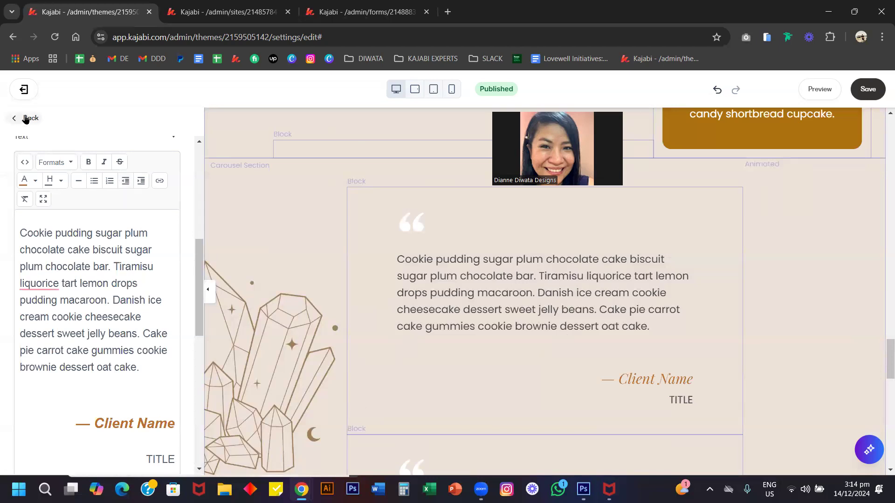
Step: Delete the second testimonial slide and replace it with a duplicate of the newly formatted first slide
{"action": "left_click", "coordinate": [28, 118]}
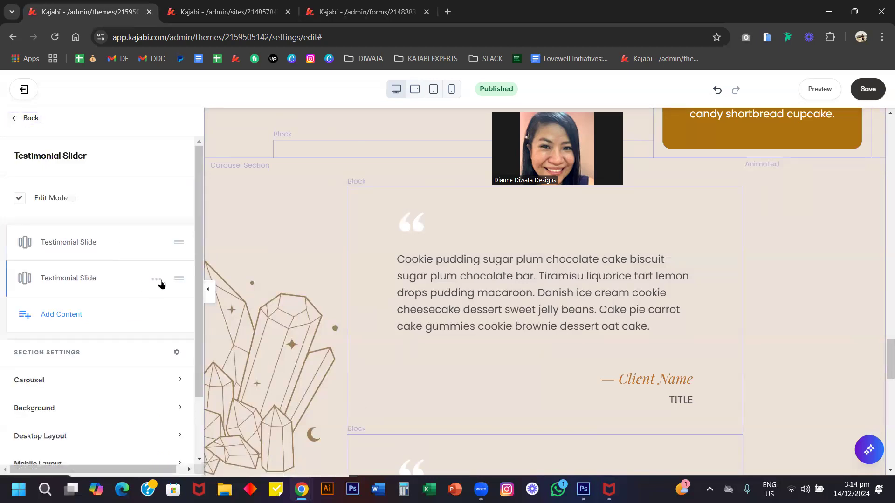
{"action": "scroll", "coordinate": [324, 302], "scroll_direction": "down", "scroll_amount": 5}
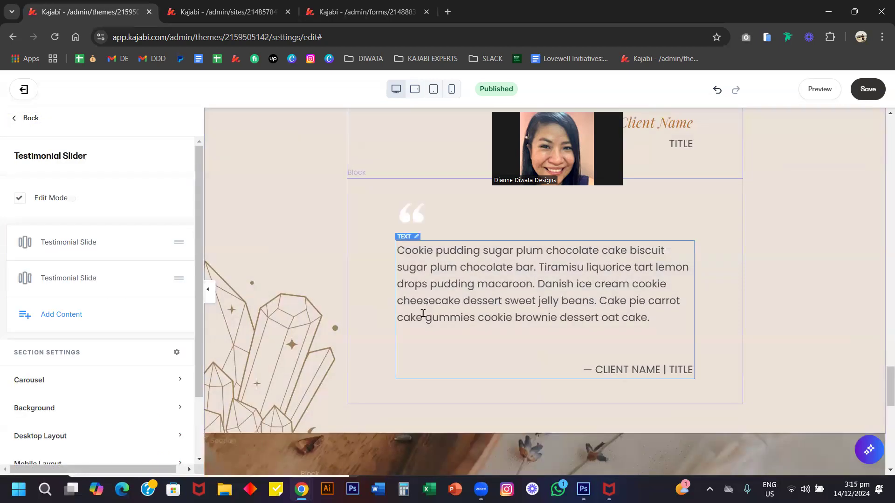
{"action": "left_click", "coordinate": [152, 280]}
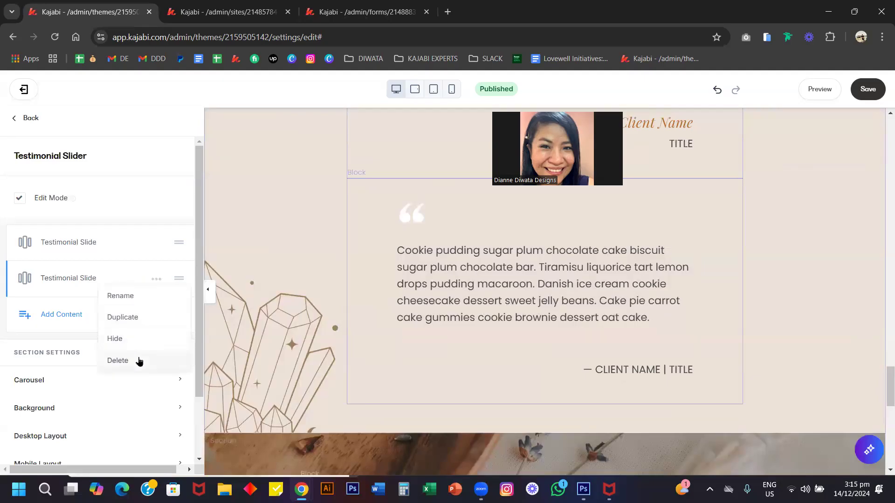
{"action": "left_click", "coordinate": [139, 360]}
{"action": "left_click", "coordinate": [153, 247]}
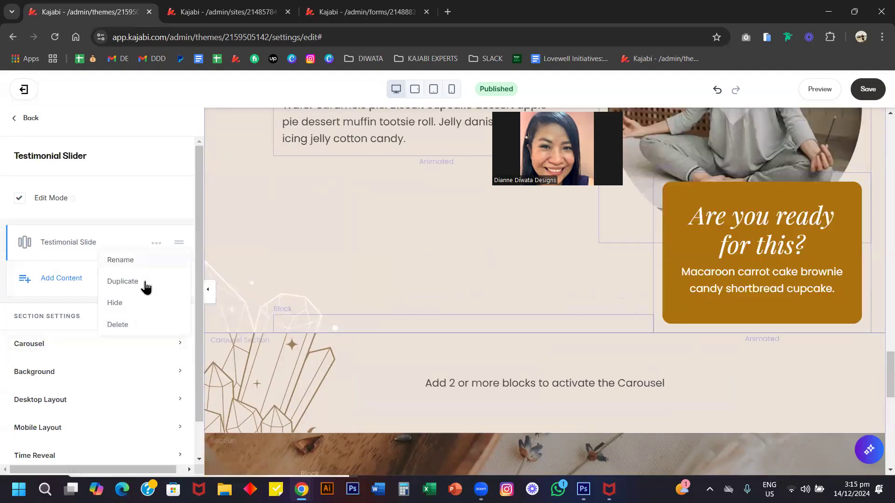
{"action": "left_click", "coordinate": [142, 282]}
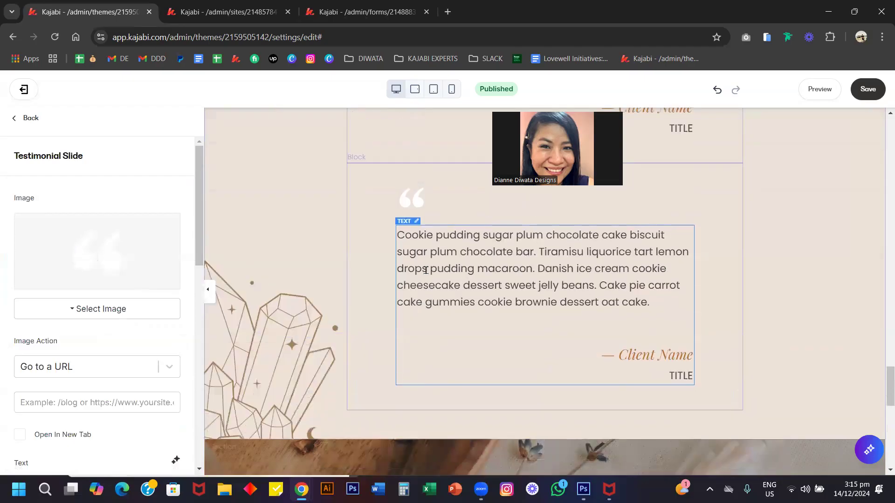
Step: In the duplicated slide's text, replace "Client Name" after the dash with a sample client's full name
{"action": "left_click", "coordinate": [466, 298]}
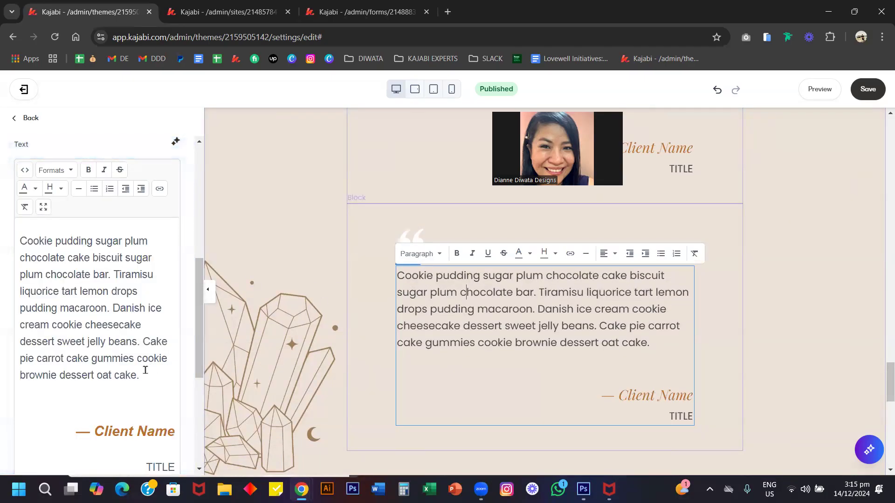
{"action": "left_click_drag", "start_coordinate": [145, 371], "coordinate": [1, 245]}
{"action": "left_click", "coordinate": [176, 437]}
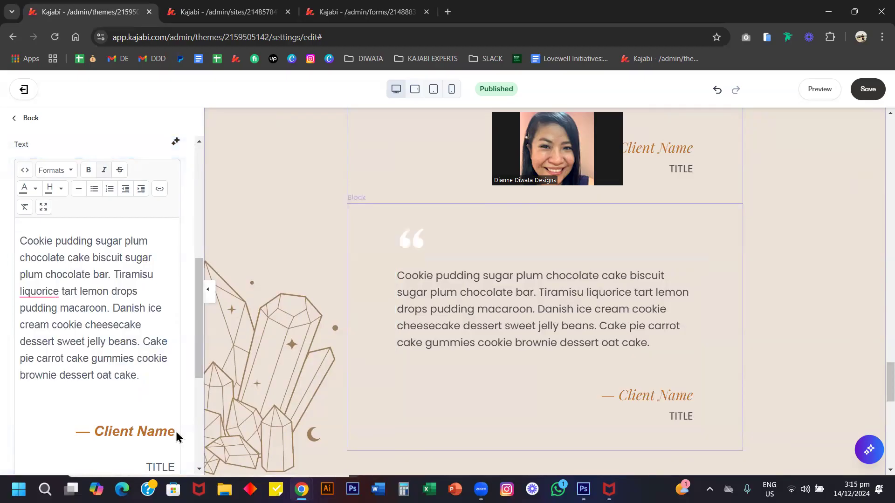
{"action": "type", "text": "John Smith"}
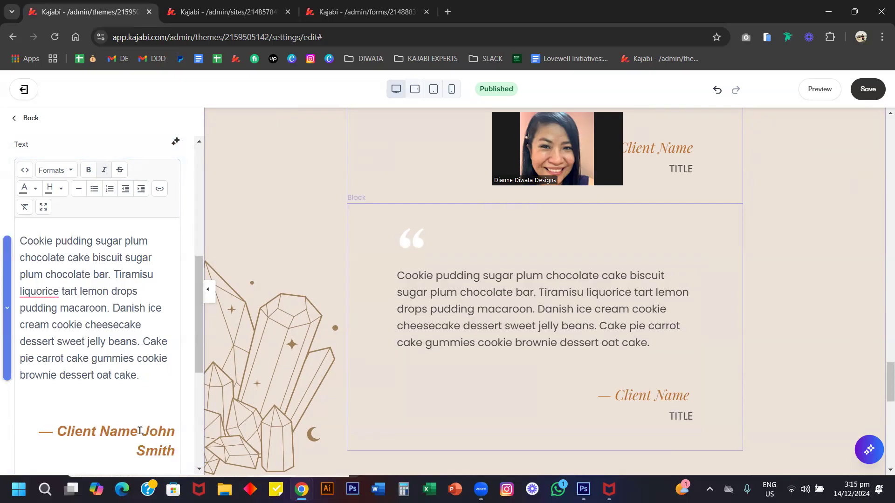
{"action": "left_click_drag", "start_coordinate": [140, 431], "coordinate": [69, 431]}
{"action": "key", "text": "BackSpace"}
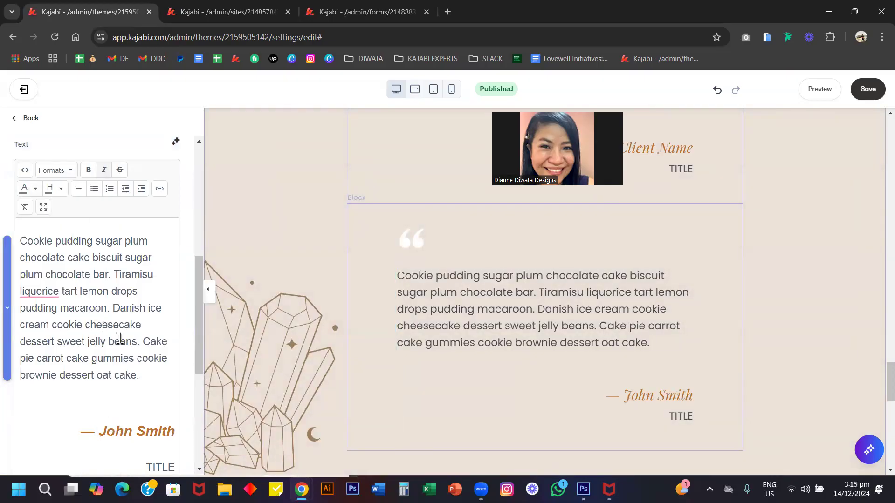
{"action": "left_click", "coordinate": [142, 325]}
Step: Return to the Testimonial Slider section's settings and turn off Edit Mode
{"action": "scroll", "coordinate": [315, 304], "scroll_direction": "down", "scroll_amount": 3}
{"action": "scroll", "coordinate": [315, 304], "scroll_direction": "up", "scroll_amount": 3}
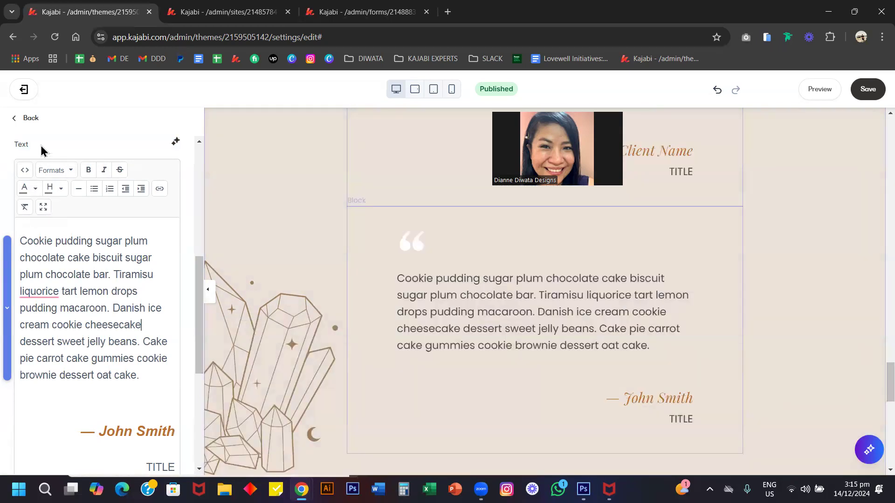
{"action": "left_click", "coordinate": [30, 121]}
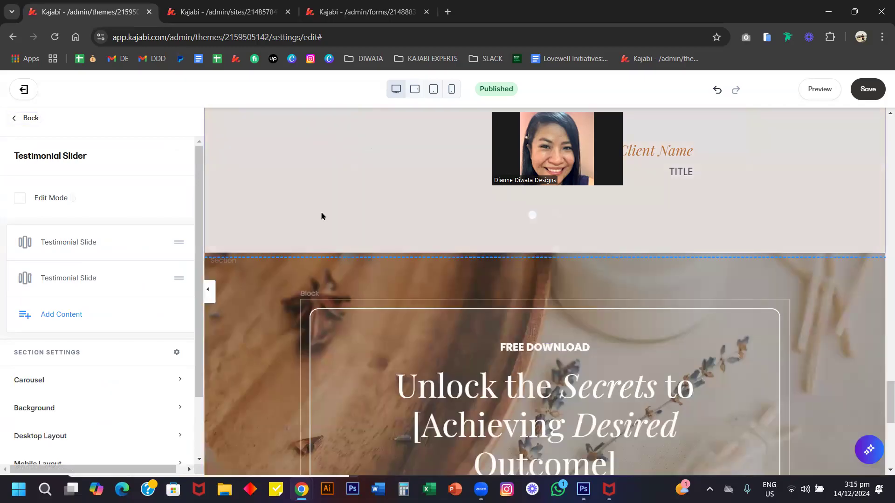
Step: Open the Opt-in Form section below the testimonials and review its background media type, image, position, fixed-image and colour settings
{"action": "scroll", "coordinate": [319, 218], "scroll_direction": "down", "scroll_amount": 5}
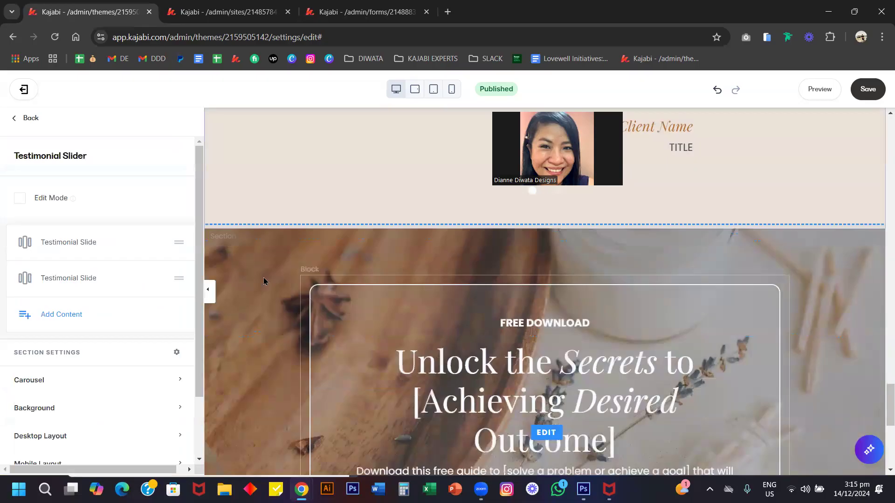
{"action": "scroll", "coordinate": [264, 281], "scroll_direction": "down", "scroll_amount": 3}
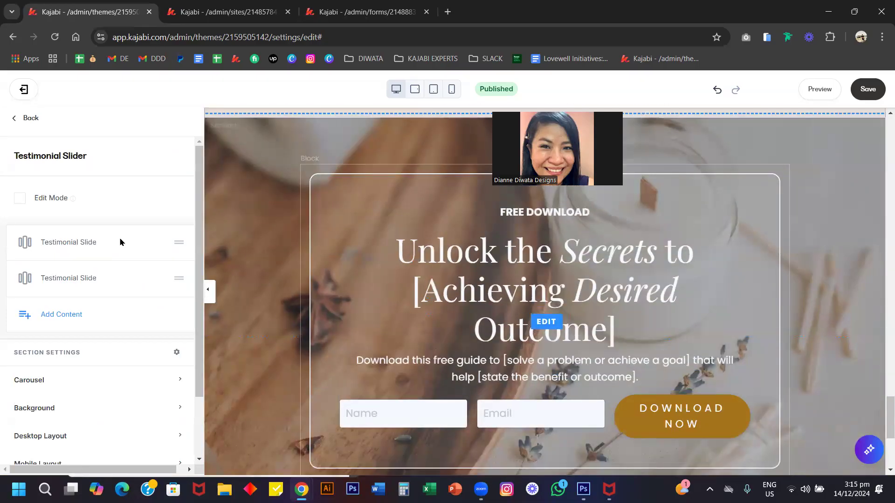
{"action": "left_click", "coordinate": [245, 214]}
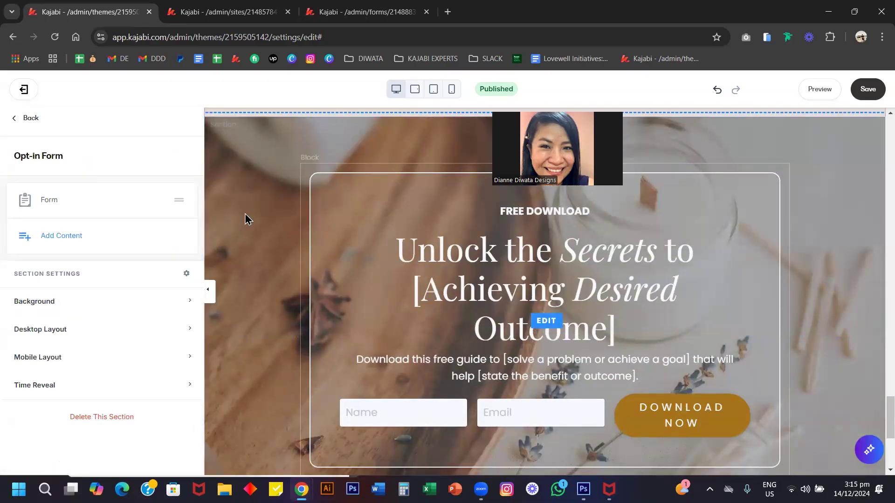
{"action": "left_click", "coordinate": [94, 303]}
{"action": "scroll", "coordinate": [93, 303], "scroll_direction": "down", "scroll_amount": 8}
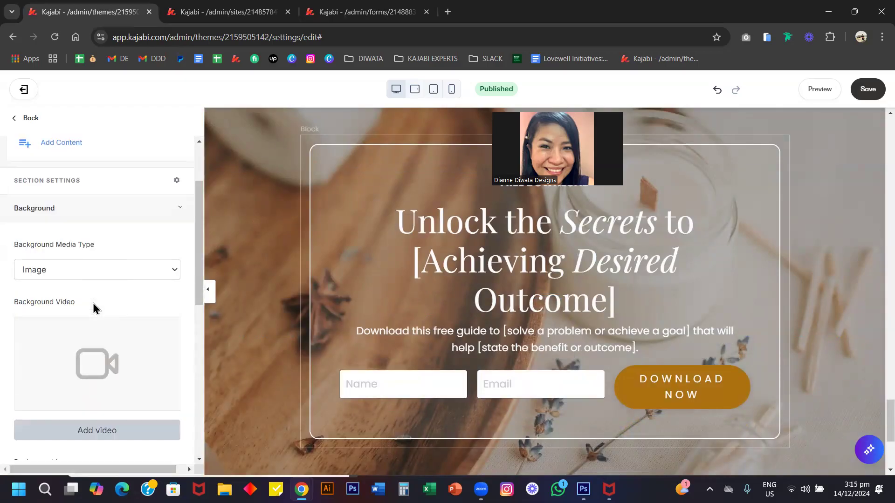
{"action": "scroll", "coordinate": [93, 302], "scroll_direction": "up", "scroll_amount": 2}
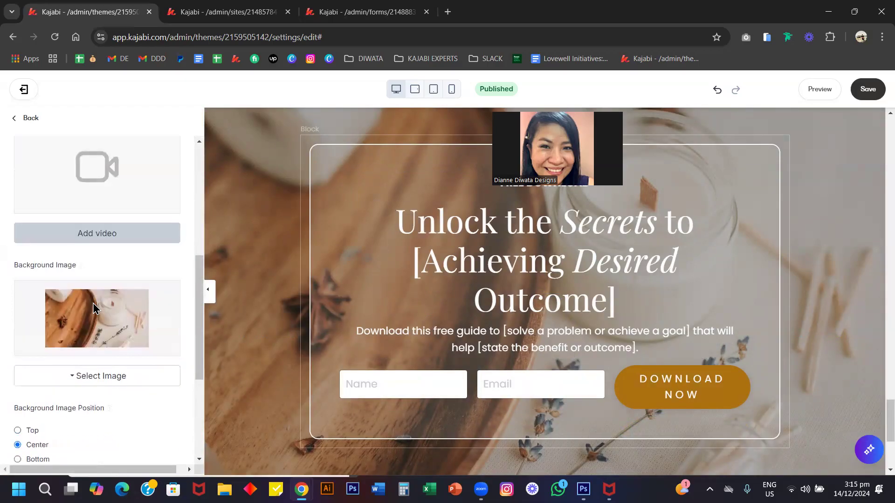
{"action": "scroll", "coordinate": [93, 303], "scroll_direction": "down", "scroll_amount": 2}
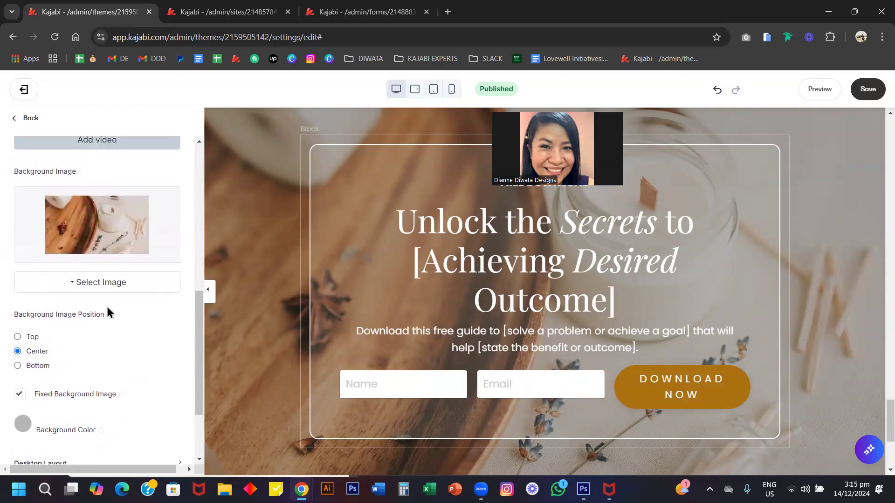
{"action": "scroll", "coordinate": [108, 307], "scroll_direction": "up", "scroll_amount": 3}
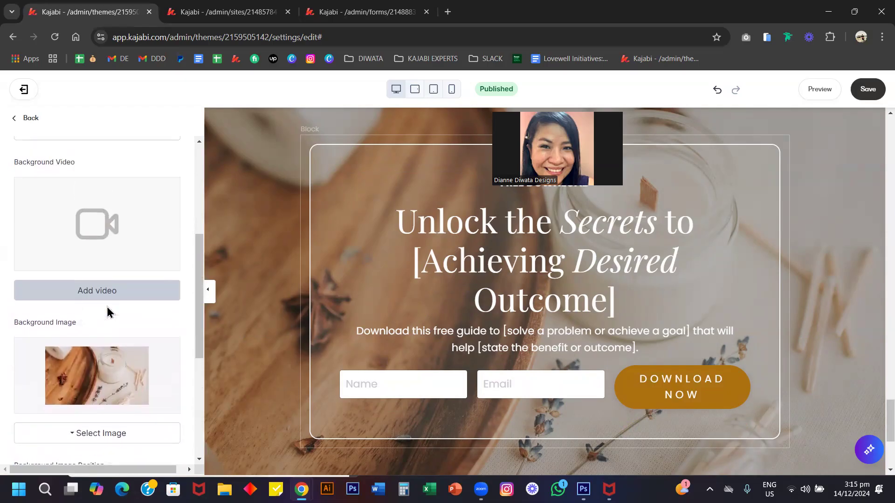
{"action": "scroll", "coordinate": [124, 183], "scroll_direction": "up", "scroll_amount": 1}
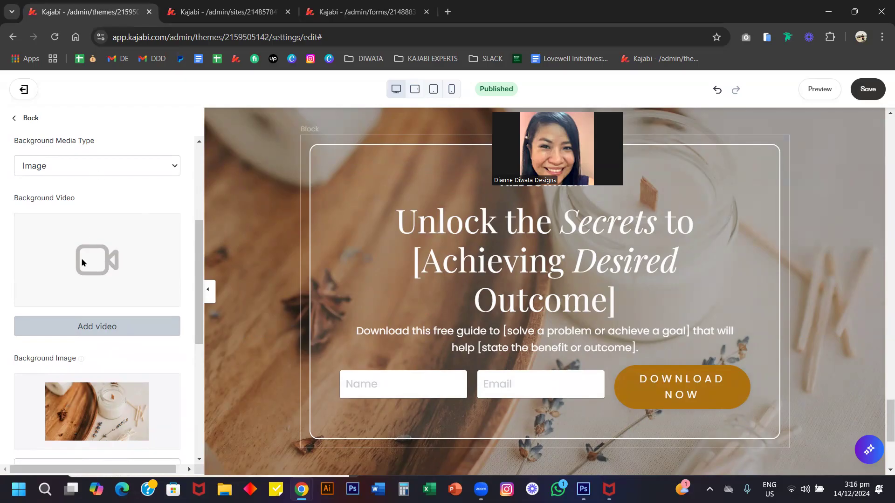
Step: Try Video as the Opt-in Form section's background media type, and restore it to Image
{"action": "left_click", "coordinate": [71, 168]}
{"action": "left_click", "coordinate": [35, 215]}
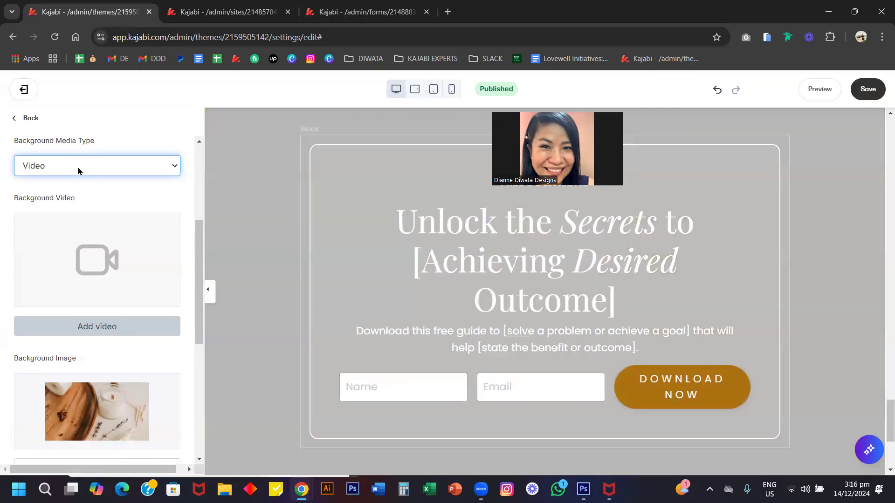
{"action": "left_click", "coordinate": [78, 171]}
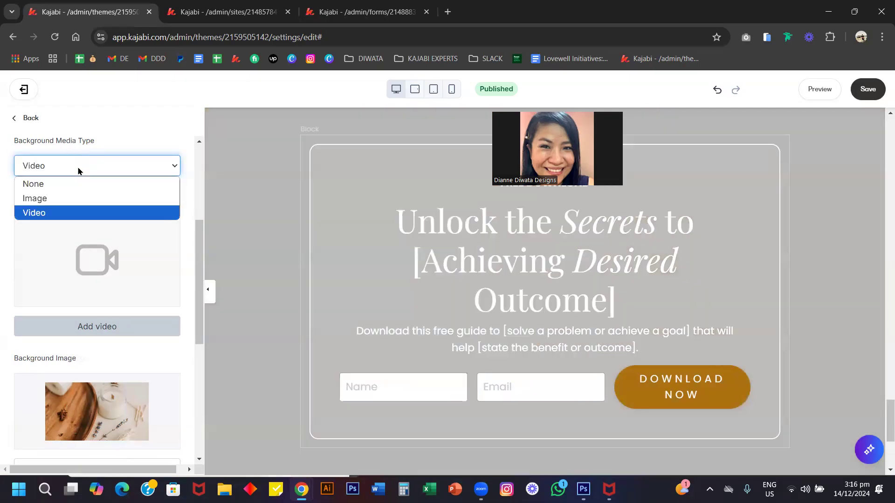
{"action": "left_click", "coordinate": [59, 199]}
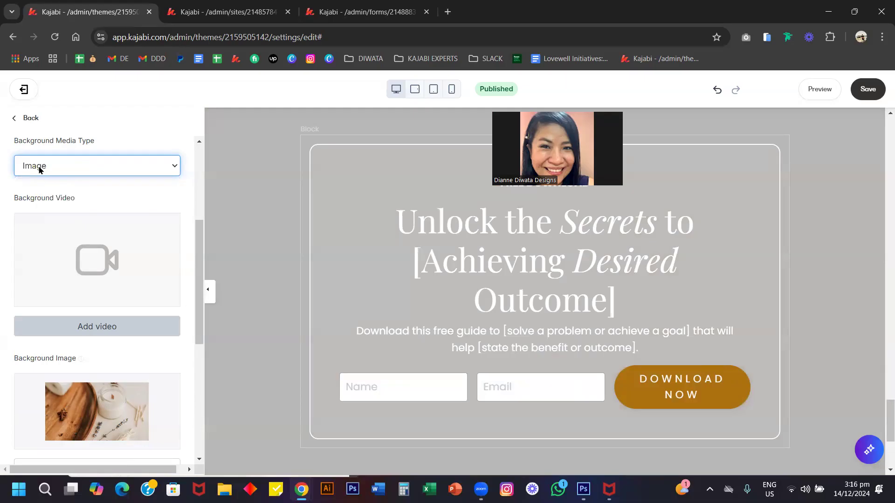
{"action": "left_click", "coordinate": [40, 170]}
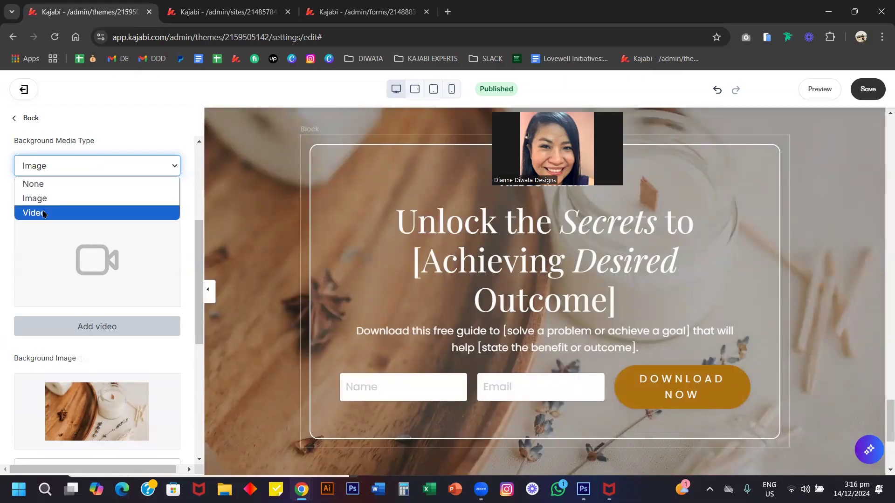
{"action": "left_click", "coordinate": [41, 215]}
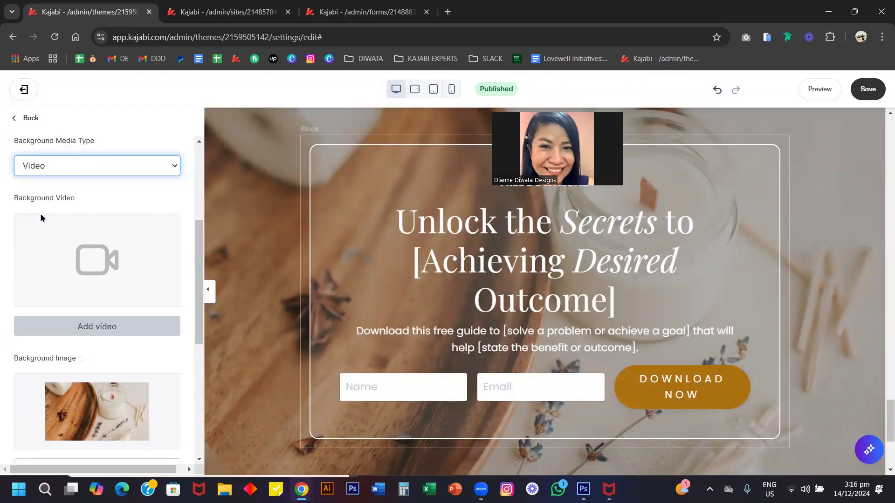
{"action": "scroll", "coordinate": [90, 364], "scroll_direction": "down", "scroll_amount": 1}
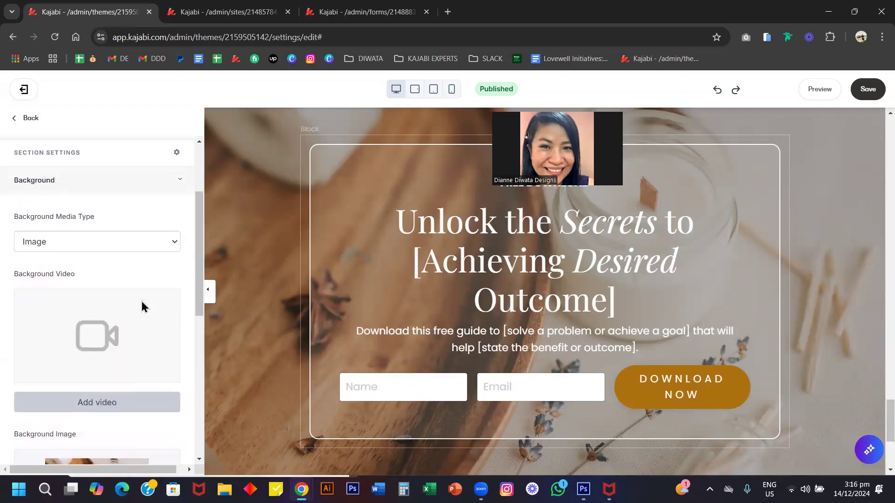
Step: Open the form block at the top of the page to examine its form and thank-you page settings, and look over the sections below
{"action": "scroll", "coordinate": [281, 267], "scroll_direction": "down", "scroll_amount": 8}
{"action": "scroll", "coordinate": [222, 360], "scroll_direction": "up", "scroll_amount": 8}
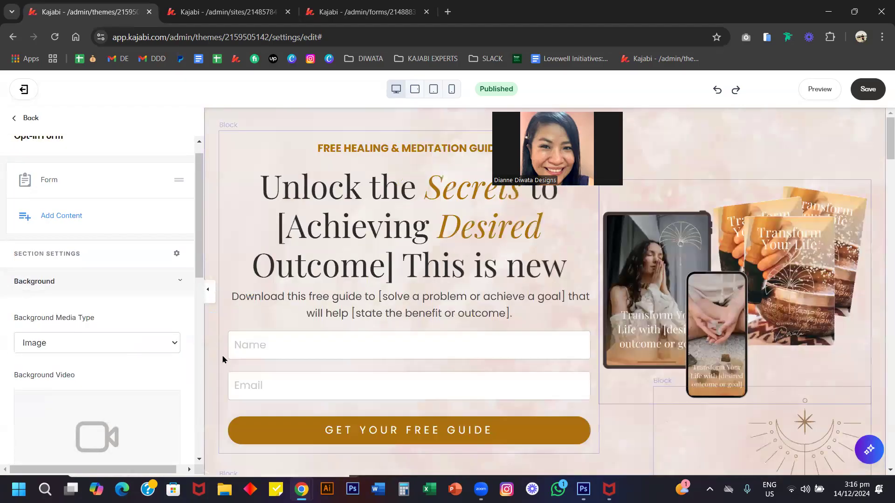
{"action": "left_click", "coordinate": [267, 352]}
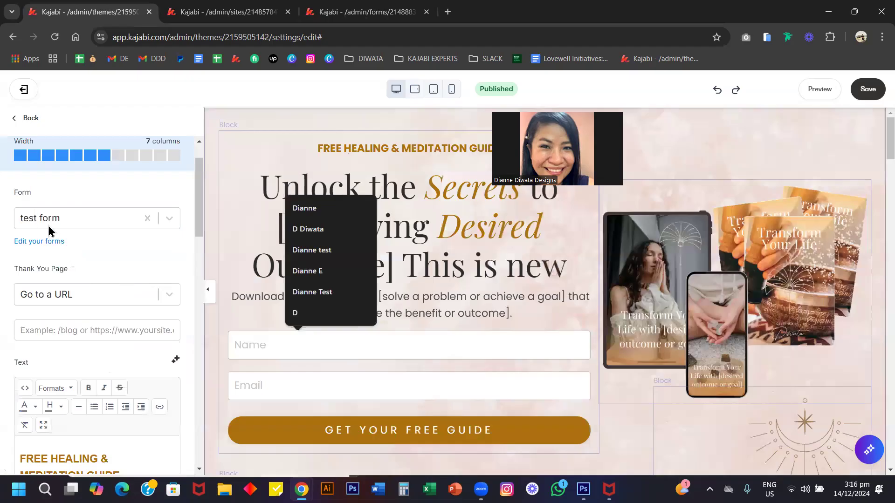
{"action": "scroll", "coordinate": [470, 316], "scroll_direction": "down", "scroll_amount": 15}
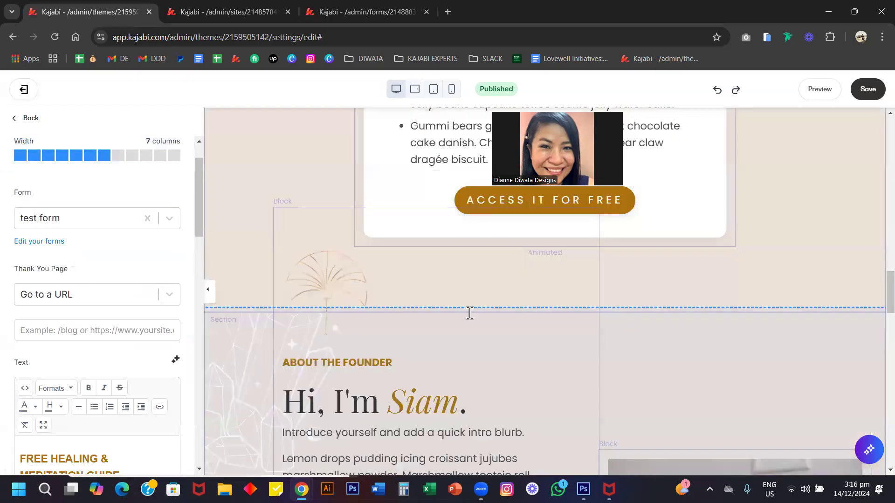
{"action": "scroll", "coordinate": [469, 314], "scroll_direction": "up", "scroll_amount": 15}
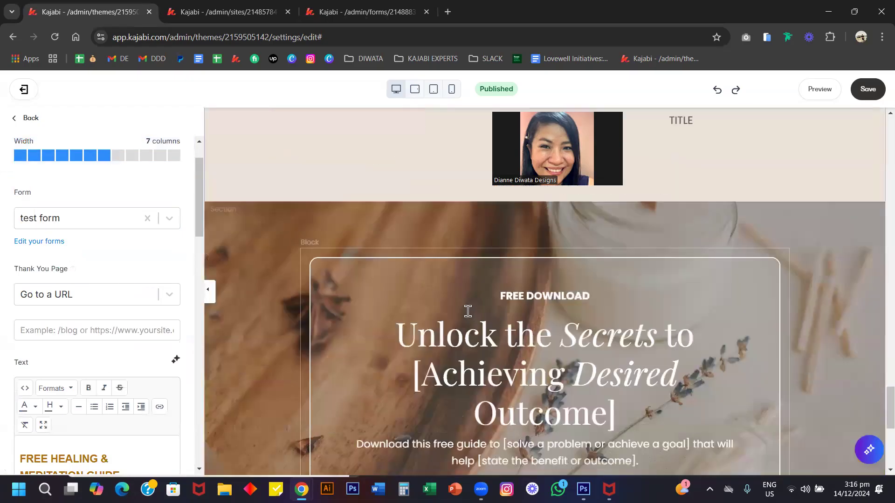
Step: Open the lower opt-in form block, try it with Make Form Inline turned off, and turn the option back on
{"action": "scroll", "coordinate": [468, 310], "scroll_direction": "down", "scroll_amount": 3}
{"action": "scroll", "coordinate": [471, 317], "scroll_direction": "down", "scroll_amount": 1}
{"action": "left_click", "coordinate": [476, 325]}
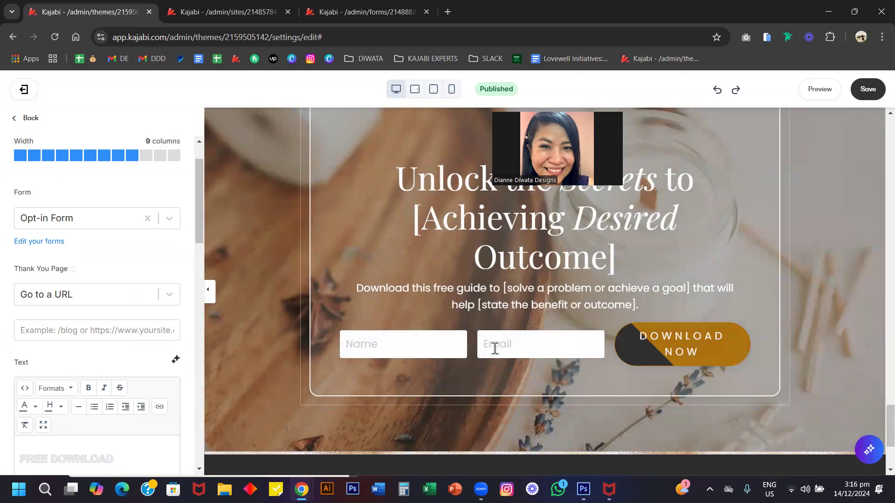
{"action": "scroll", "coordinate": [43, 338], "scroll_direction": "down", "scroll_amount": 1}
{"action": "scroll", "coordinate": [44, 338], "scroll_direction": "down", "scroll_amount": 10}
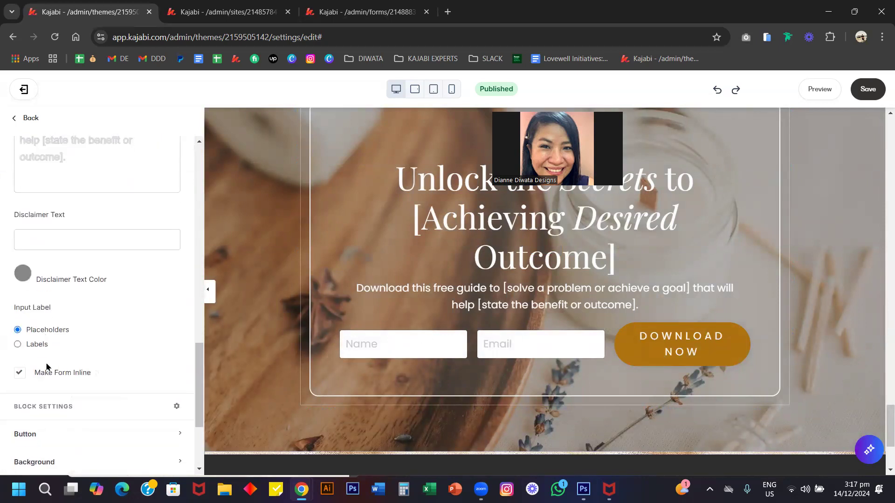
{"action": "left_click", "coordinate": [39, 375]}
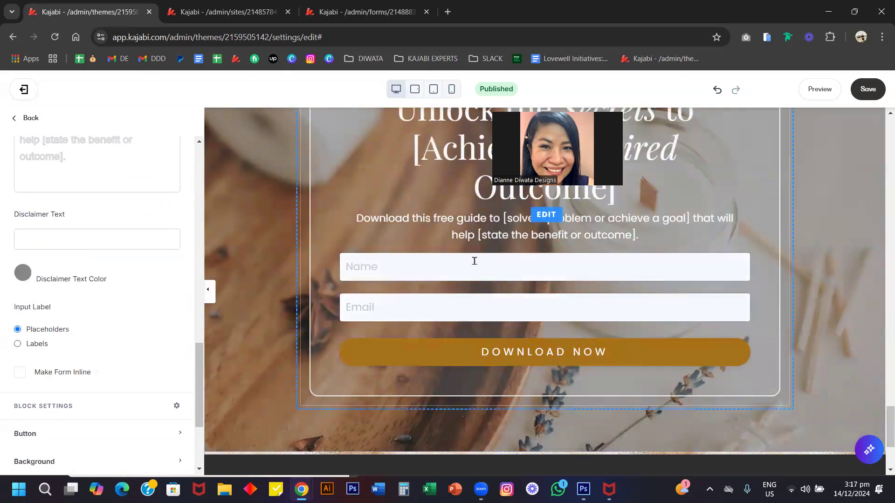
{"action": "left_click", "coordinate": [70, 375]}
Step: Return to the hero form at the top of the page and leave the form block for the page's section list
{"action": "scroll", "coordinate": [371, 247], "scroll_direction": "up", "scroll_amount": 15}
{"action": "scroll", "coordinate": [373, 245], "scroll_direction": "up", "scroll_amount": 10}
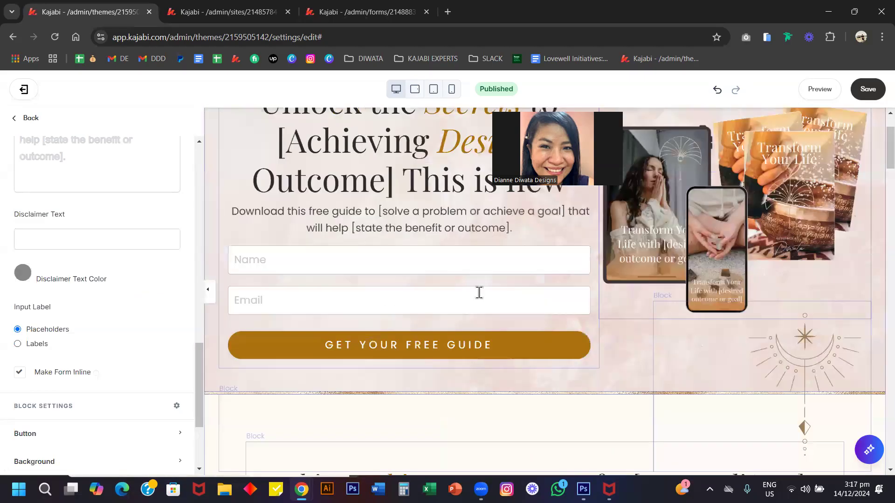
{"action": "scroll", "coordinate": [479, 292], "scroll_direction": "up", "scroll_amount": 3}
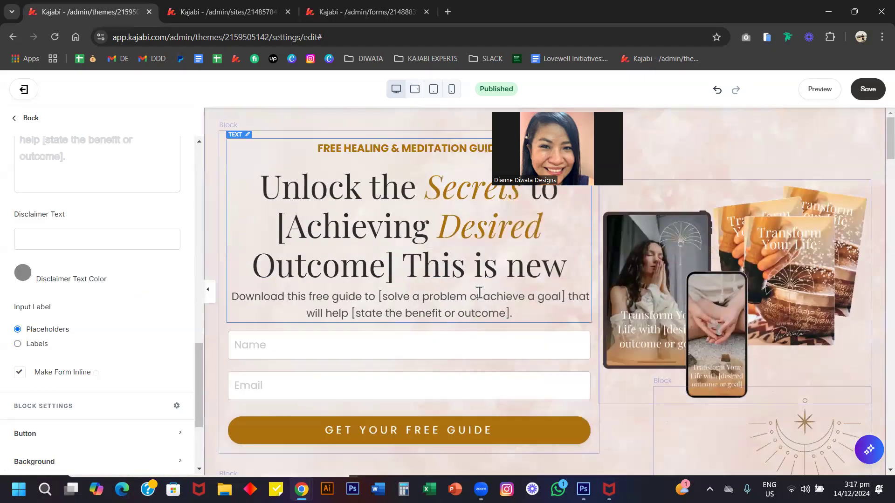
{"action": "left_click", "coordinate": [21, 119]}
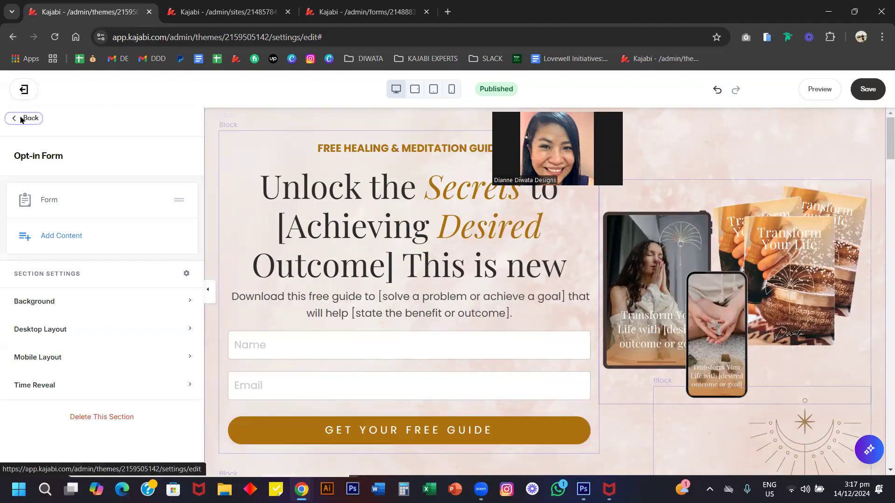
{"action": "left_click", "coordinate": [21, 119]}
{"action": "left_click", "coordinate": [50, 163]}
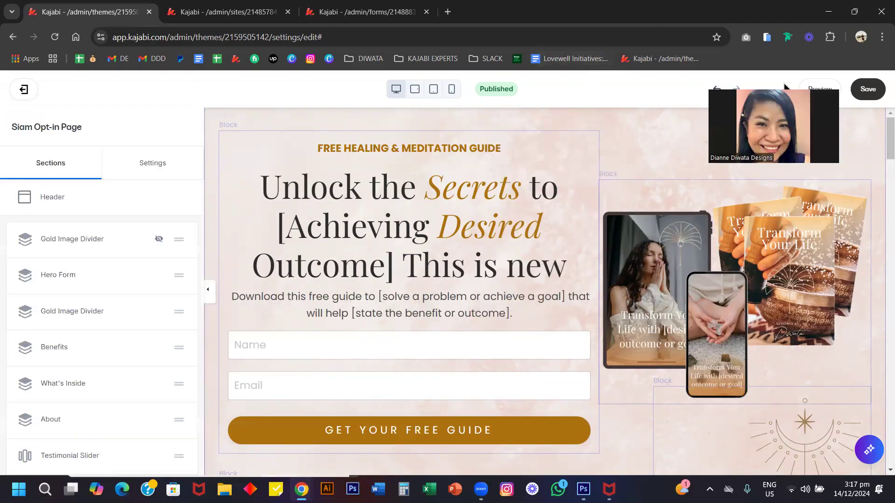
Step: Open the Benefits section to look over its blocks and the area around its headline, and return to the section list
{"action": "scroll", "coordinate": [314, 288], "scroll_direction": "down", "scroll_amount": 2}
{"action": "scroll", "coordinate": [314, 286], "scroll_direction": "down", "scroll_amount": 1}
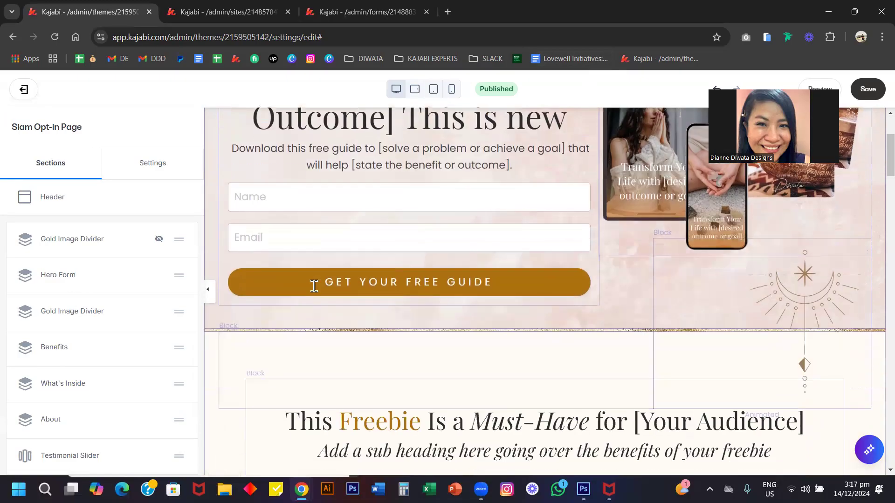
{"action": "scroll", "coordinate": [285, 338], "scroll_direction": "down", "scroll_amount": 1}
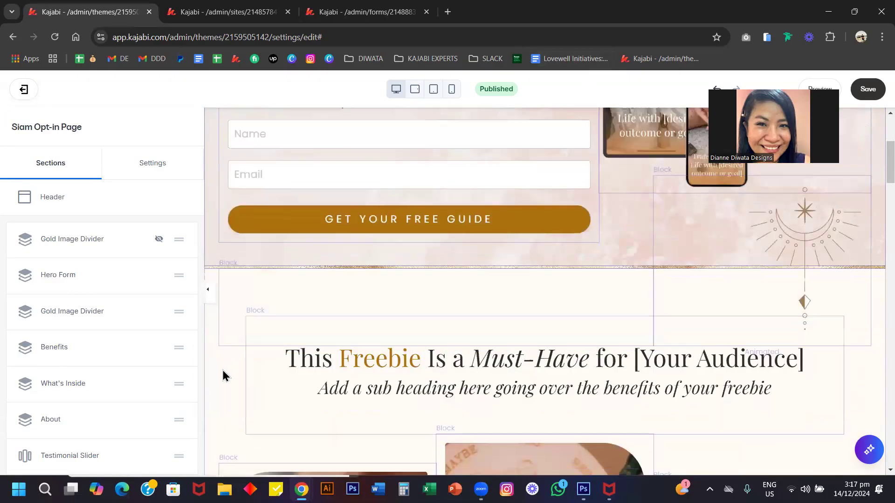
{"action": "left_click", "coordinate": [223, 375]}
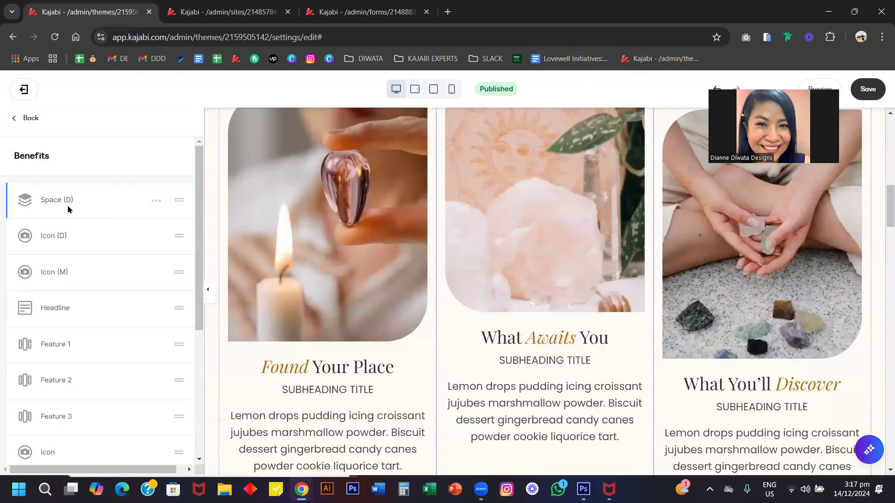
{"action": "scroll", "coordinate": [328, 252], "scroll_direction": "up", "scroll_amount": 5}
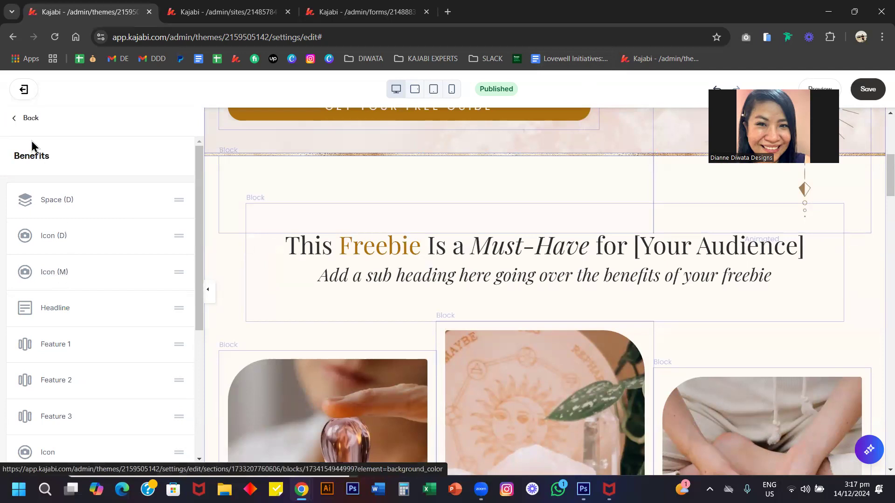
{"action": "left_click", "coordinate": [18, 118]}
{"action": "scroll", "coordinate": [111, 284], "scroll_direction": "down", "scroll_amount": 3}
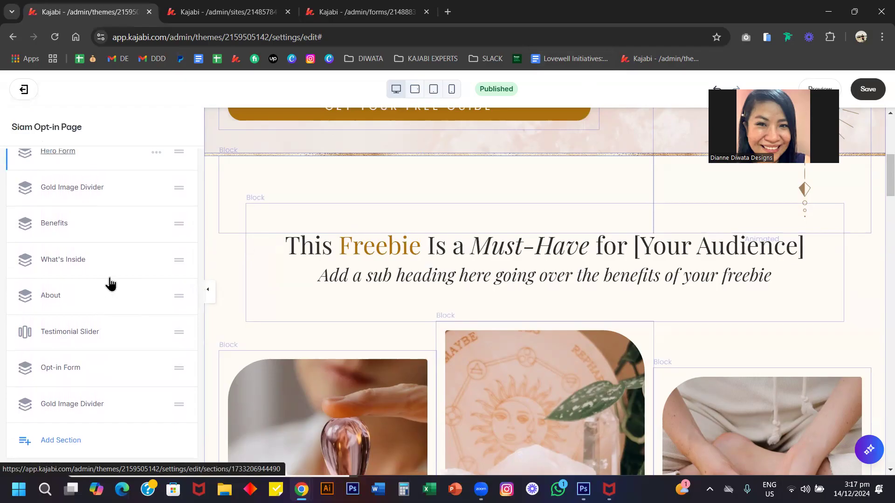
{"action": "scroll", "coordinate": [109, 280], "scroll_direction": "up", "scroll_amount": 1}
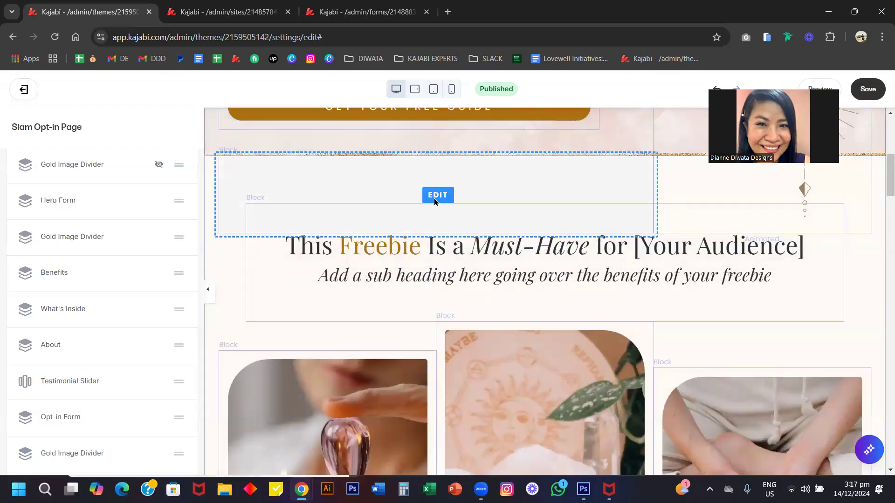
Step: Reopen the Benefits section in the mobile preview and examine the Icon (D) block's Mobile Layout settings
{"action": "left_click", "coordinate": [107, 271]}
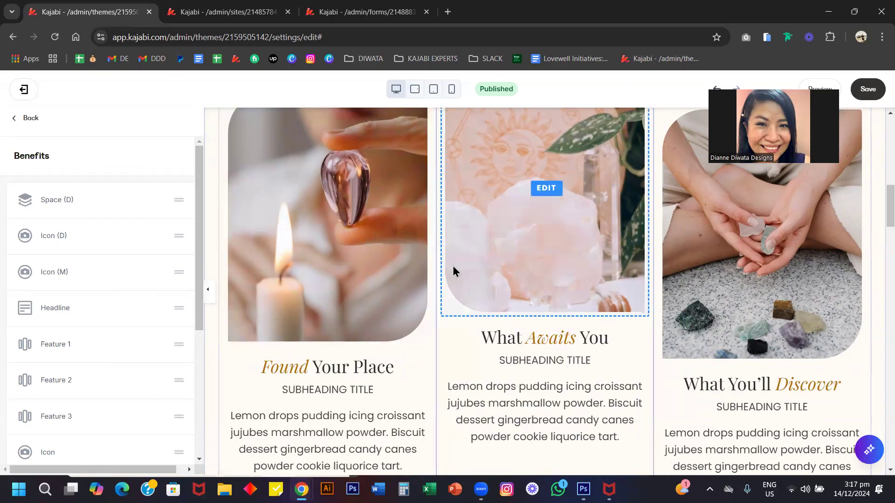
{"action": "left_click", "coordinate": [450, 89]}
{"action": "scroll", "coordinate": [508, 233], "scroll_direction": "up", "scroll_amount": 5}
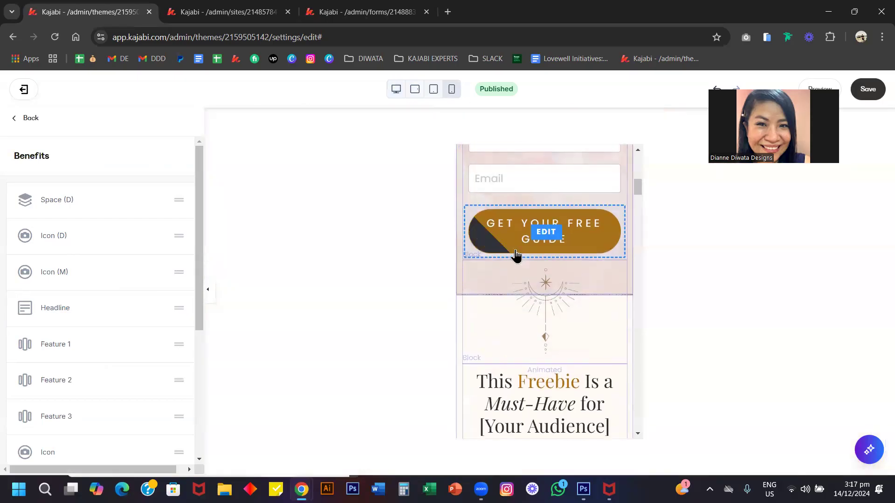
{"action": "scroll", "coordinate": [515, 248], "scroll_direction": "down", "scroll_amount": 2}
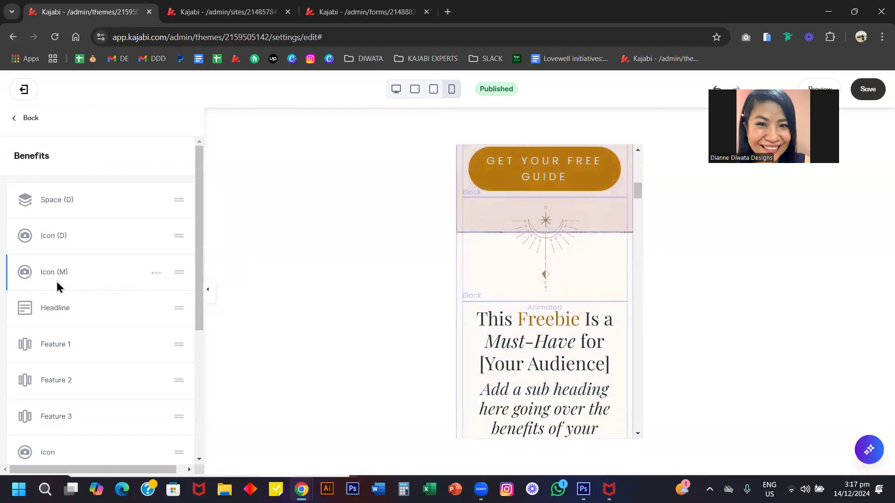
{"action": "left_click", "coordinate": [50, 245]}
{"action": "scroll", "coordinate": [74, 322], "scroll_direction": "down", "scroll_amount": 10}
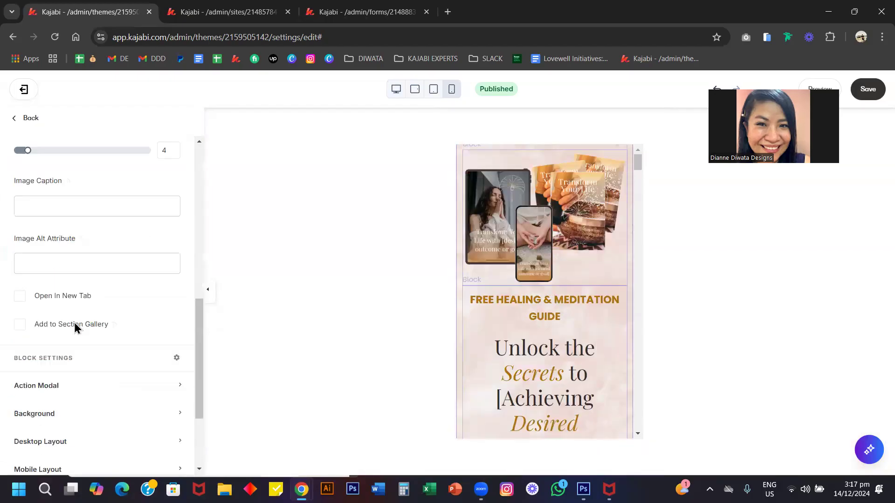
{"action": "left_click", "coordinate": [24, 350]}
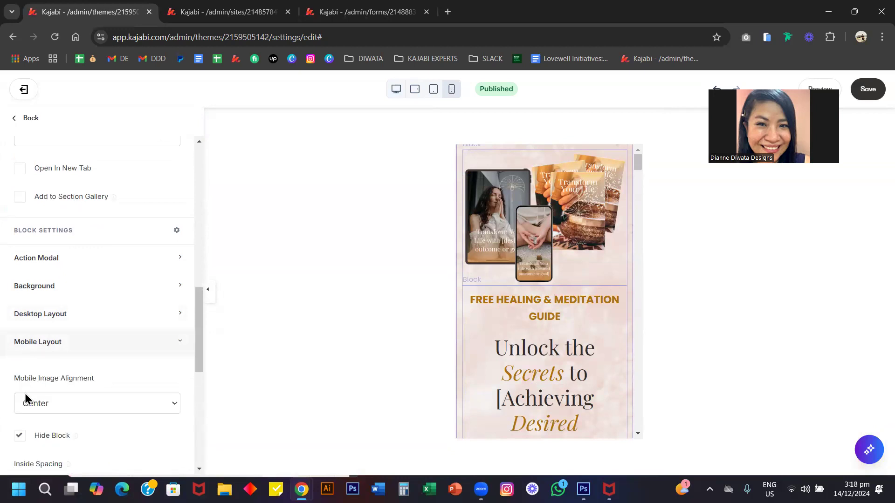
{"action": "scroll", "coordinate": [133, 271], "scroll_direction": "up", "scroll_amount": 10}
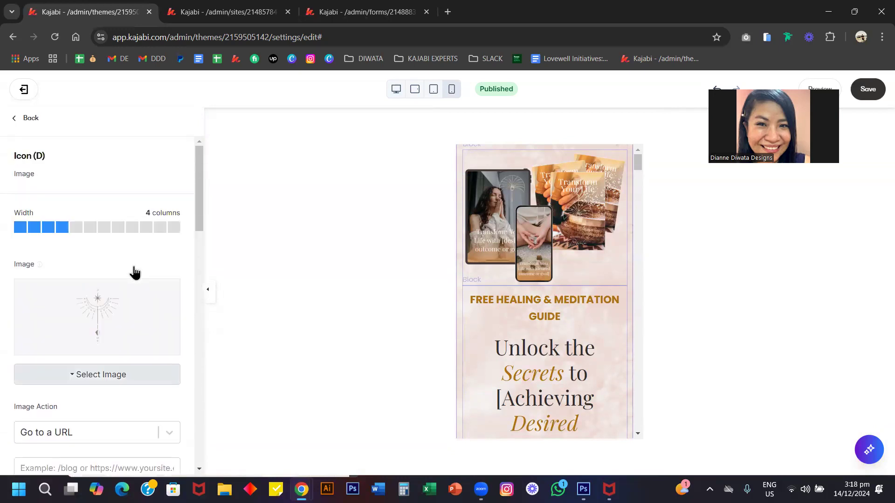
Step: Hide the Icon (M) block of the Benefits section and check the mobile preview above the headline
{"action": "left_click", "coordinate": [28, 118]}
{"action": "left_click", "coordinate": [156, 273]}
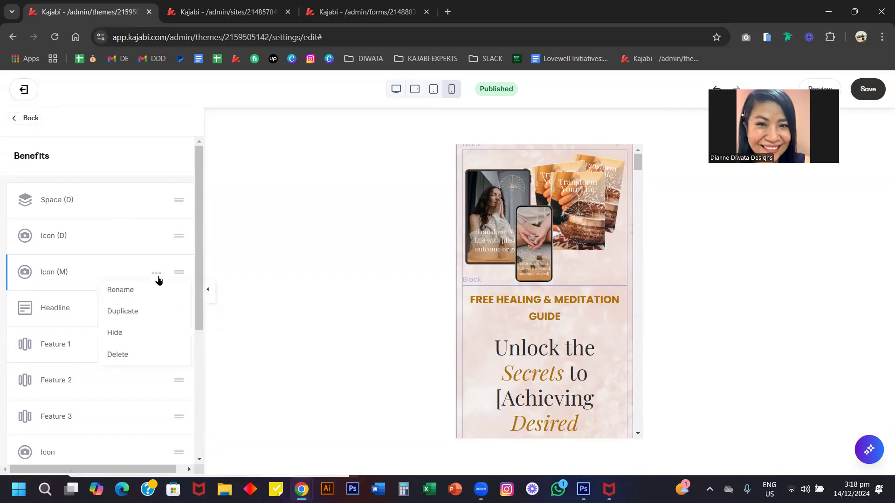
{"action": "left_click", "coordinate": [147, 334]}
{"action": "scroll", "coordinate": [511, 309], "scroll_direction": "down", "scroll_amount": 6}
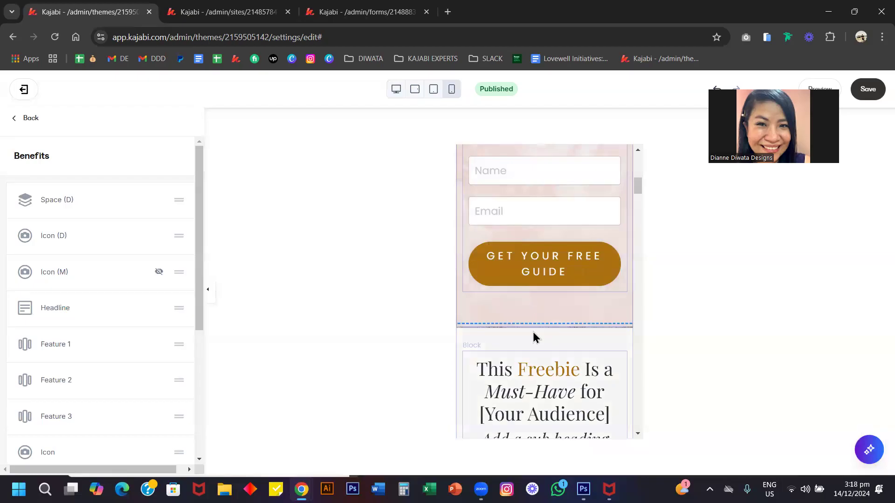
Step: Turn off Hide Block in the Icon (D) block's Mobile Layout settings
{"action": "left_click", "coordinate": [48, 238]}
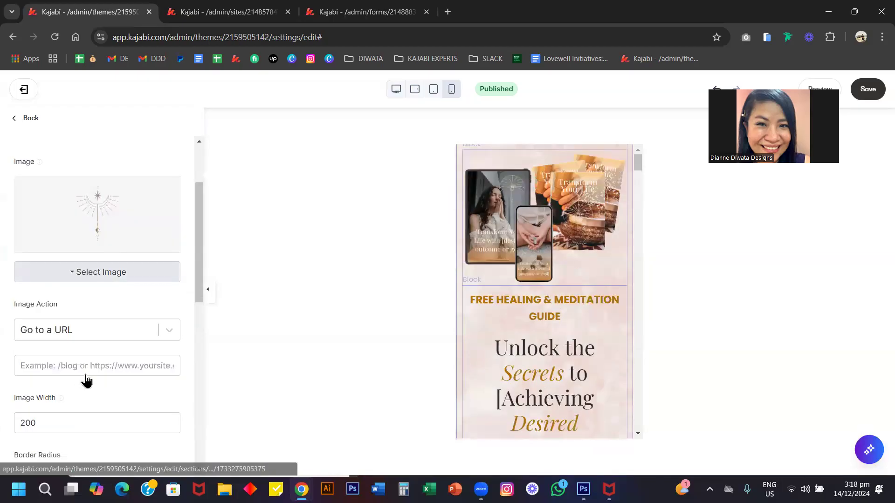
{"action": "scroll", "coordinate": [70, 368], "scroll_direction": "down", "scroll_amount": 10}
{"action": "left_click", "coordinate": [25, 341]}
{"action": "left_click", "coordinate": [20, 437]}
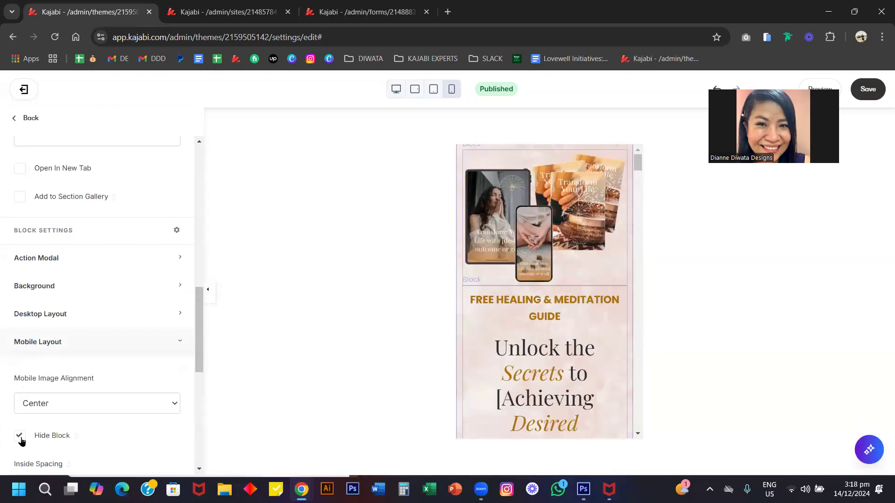
Step: Compare the Icon (D) image in the desktop and mobile previews and review its image settings
{"action": "left_click", "coordinate": [396, 89]}
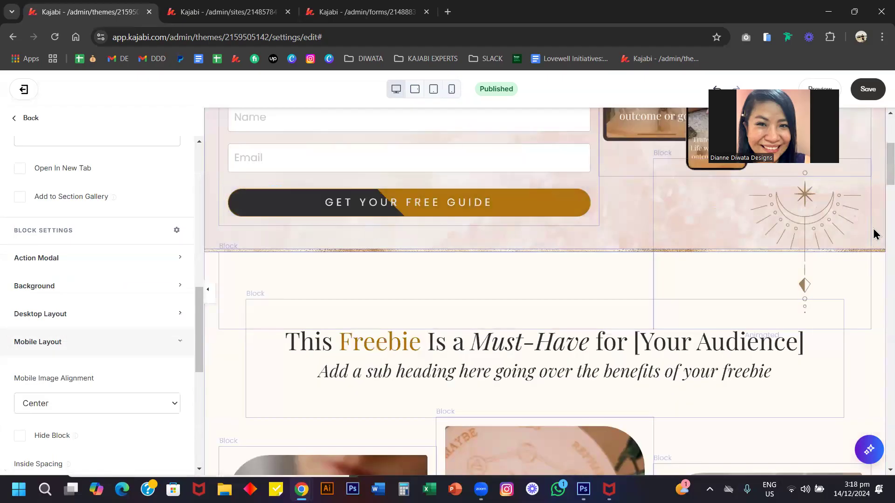
{"action": "left_click", "coordinate": [812, 234]}
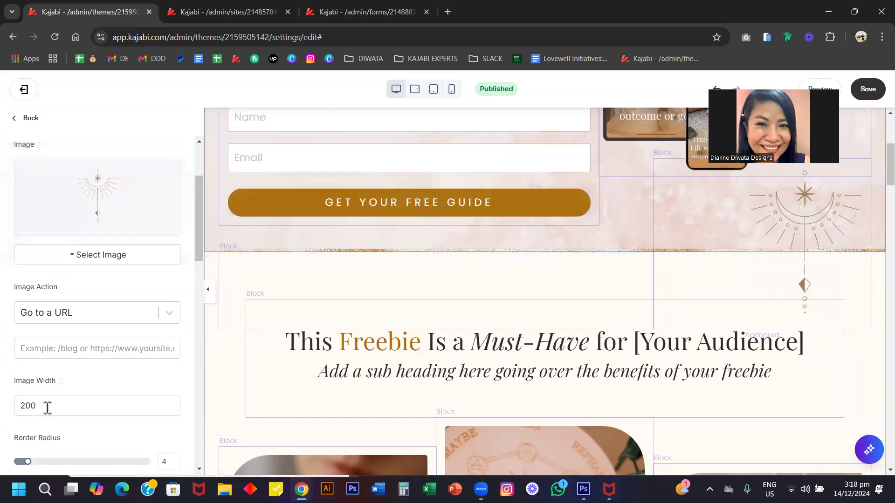
{"action": "left_click", "coordinate": [451, 89]}
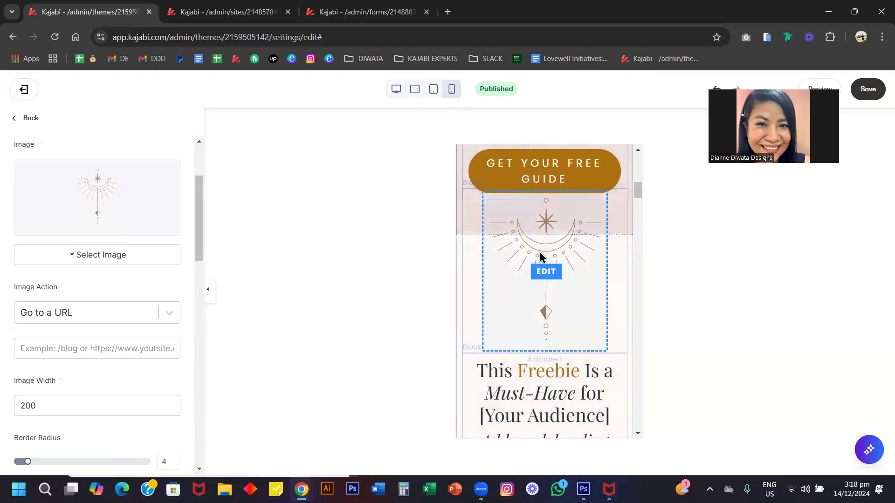
{"action": "scroll", "coordinate": [100, 292], "scroll_direction": "up", "scroll_amount": 1}
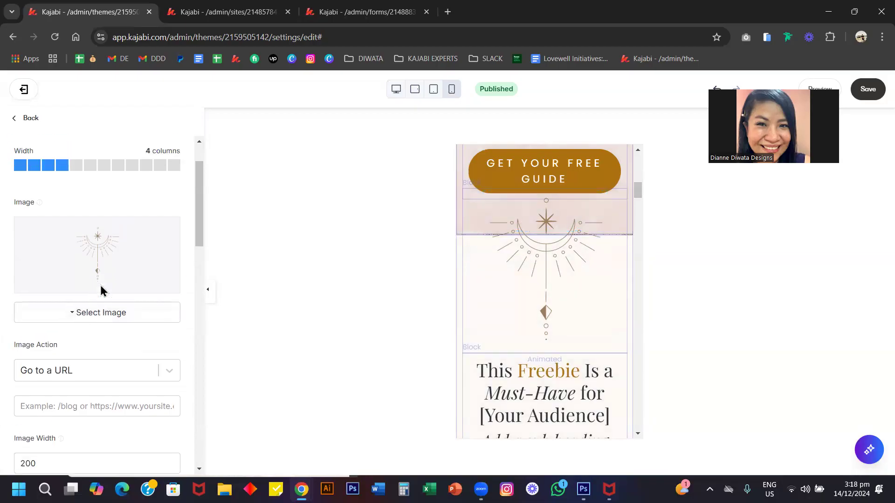
Step: Try an image width of 80 for the Icon (D) block, and set it to 120
{"action": "scroll", "coordinate": [102, 290], "scroll_direction": "down", "scroll_amount": 2}
{"action": "double_click", "coordinate": [43, 375]}
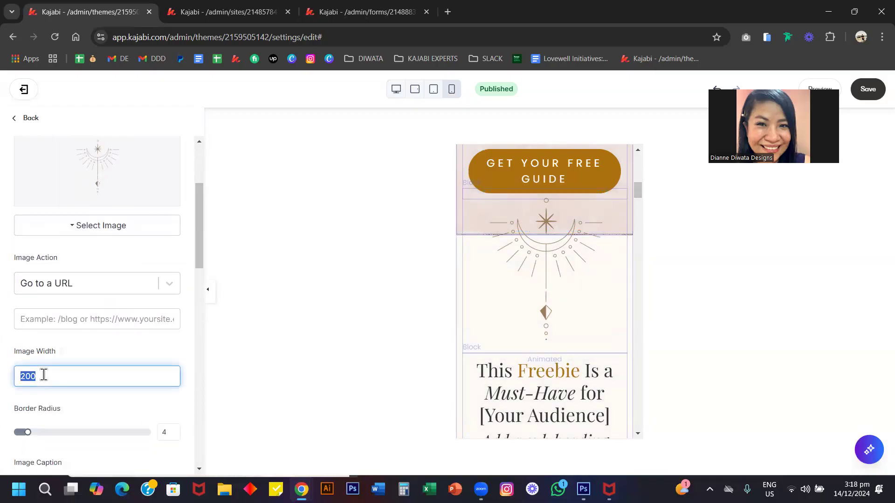
{"action": "type", "text": "80"}
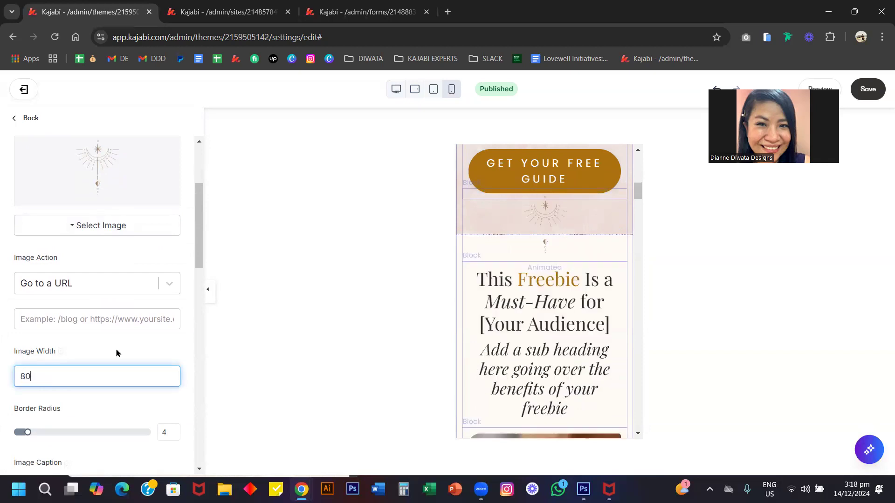
{"action": "key", "text": "BackSpace"}
{"action": "key", "text": "BackSpace"}
{"action": "type", "text": "120"}
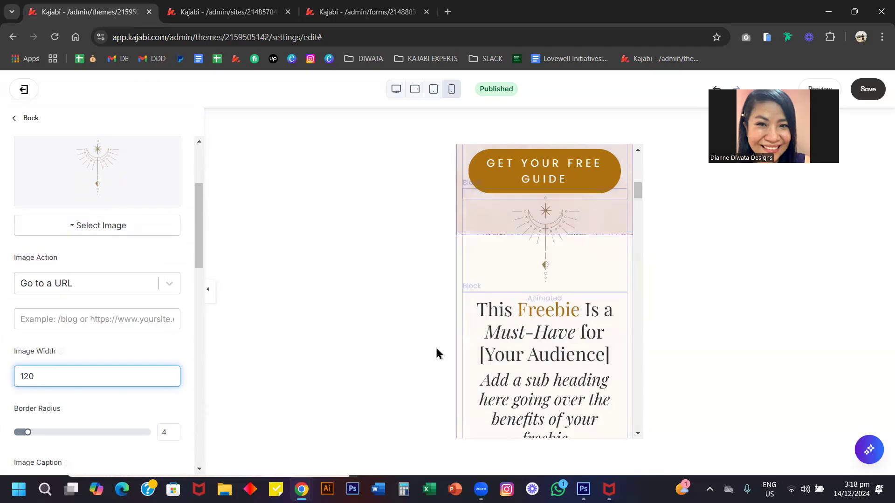
Step: Compare the resized Icon (D) image in the desktop and mobile previews and review its Mobile Layout settings
{"action": "left_click", "coordinate": [395, 91]}
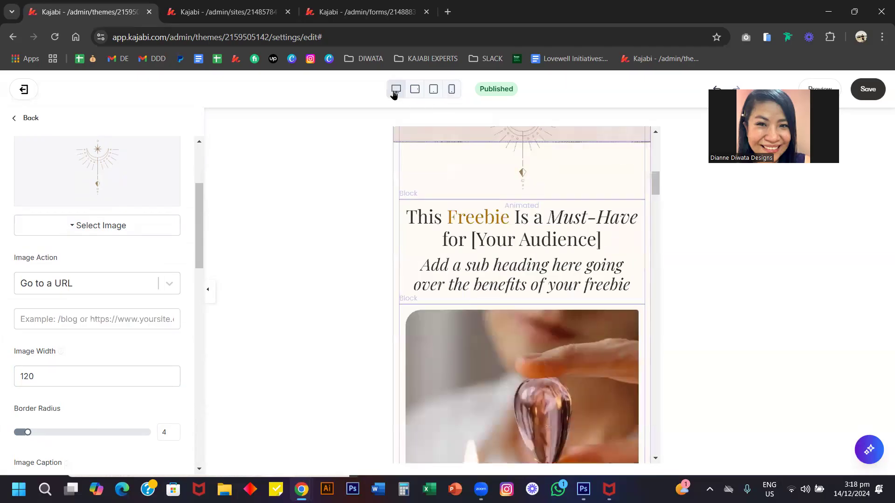
{"action": "scroll", "coordinate": [834, 257], "scroll_direction": "up", "scroll_amount": 1}
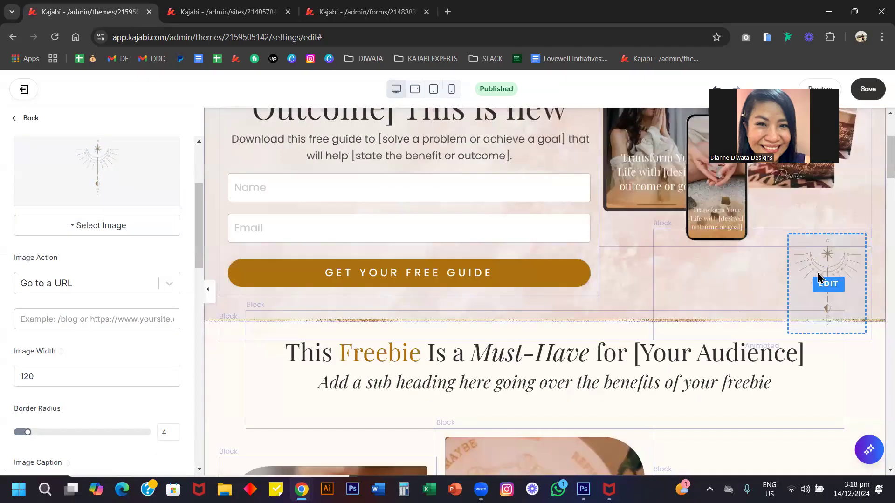
{"action": "left_click", "coordinate": [452, 89]}
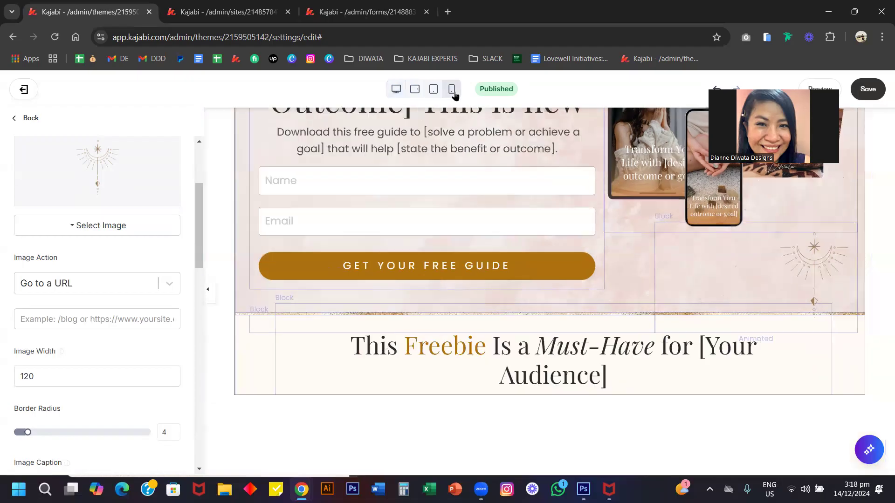
{"action": "scroll", "coordinate": [523, 272], "scroll_direction": "down", "scroll_amount": 5}
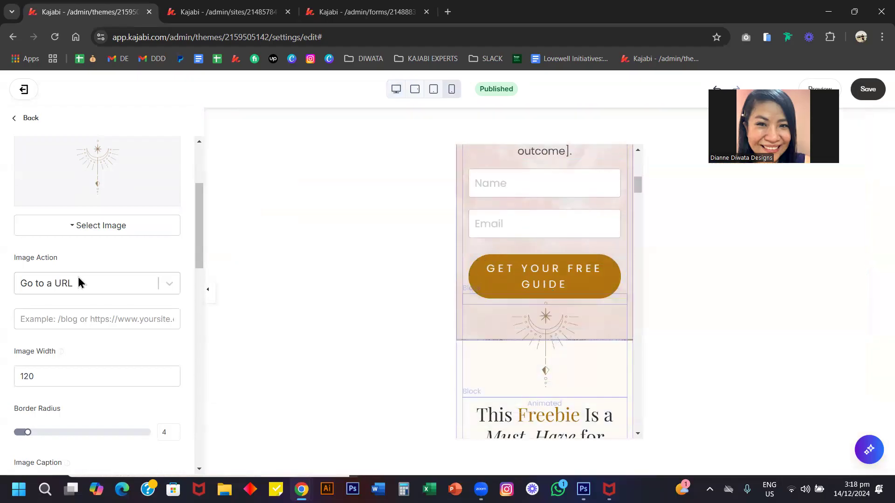
{"action": "scroll", "coordinate": [100, 261], "scroll_direction": "up", "scroll_amount": 3}
{"action": "scroll", "coordinate": [70, 329], "scroll_direction": "down", "scroll_amount": 15}
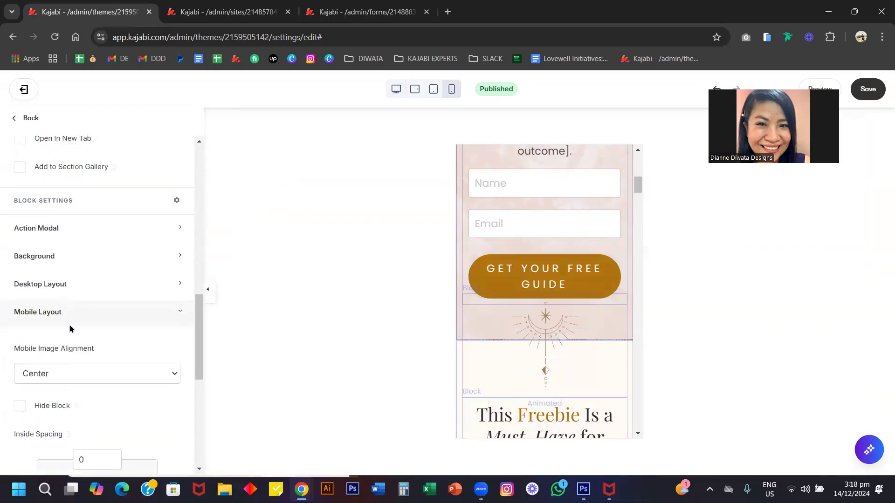
Step: Turn on Hide Block in the Icon (D) block's Mobile Layout settings and return to the Benefits section's blocks
{"action": "scroll", "coordinate": [56, 333], "scroll_direction": "up", "scroll_amount": 5}
{"action": "scroll", "coordinate": [56, 333], "scroll_direction": "up", "scroll_amount": 1}
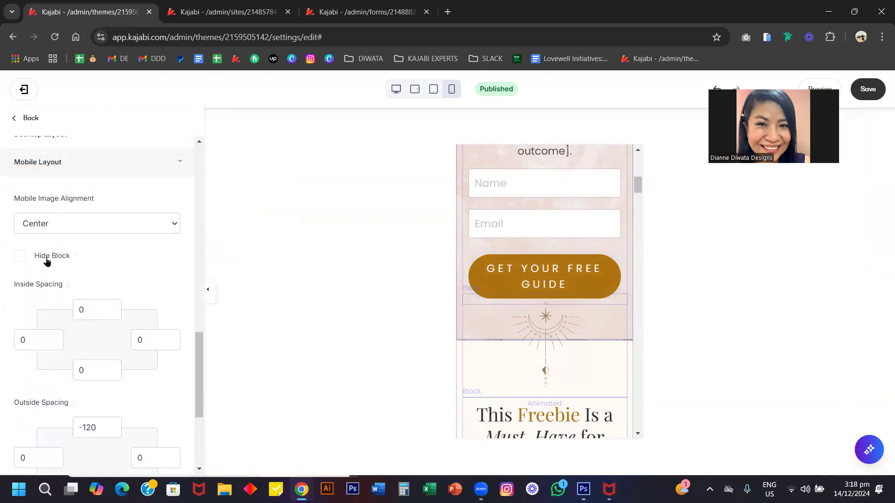
{"action": "left_click", "coordinate": [43, 257]}
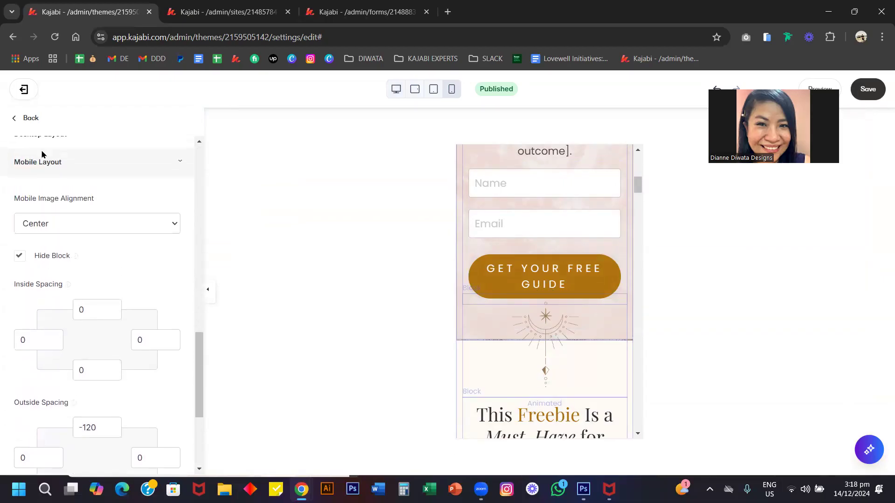
{"action": "left_click", "coordinate": [28, 118]}
{"action": "left_click", "coordinate": [139, 276]}
{"action": "left_click", "coordinate": [141, 337]}
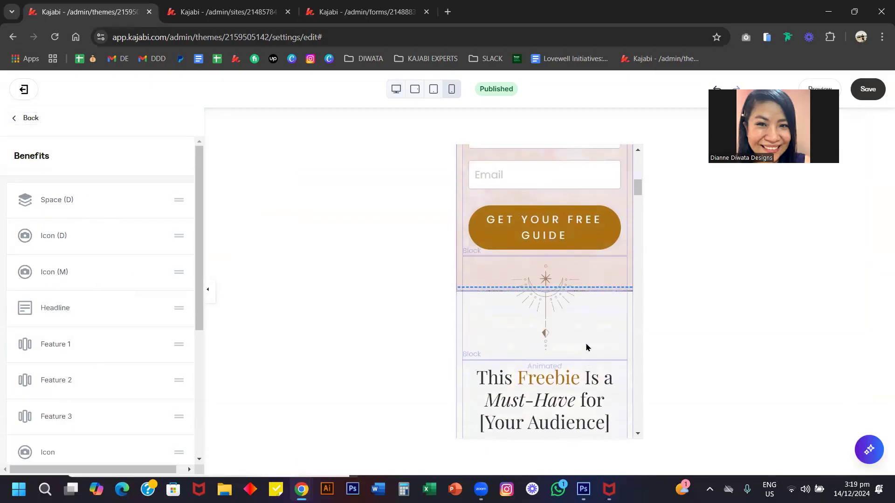
Step: Open the Benefits icon shown in the mobile preview and set its image width to 100
{"action": "left_click", "coordinate": [560, 315]}
{"action": "scroll", "coordinate": [90, 373], "scroll_direction": "down", "scroll_amount": 1}
{"action": "double_click", "coordinate": [49, 386]}
{"action": "type", "text": "100"}
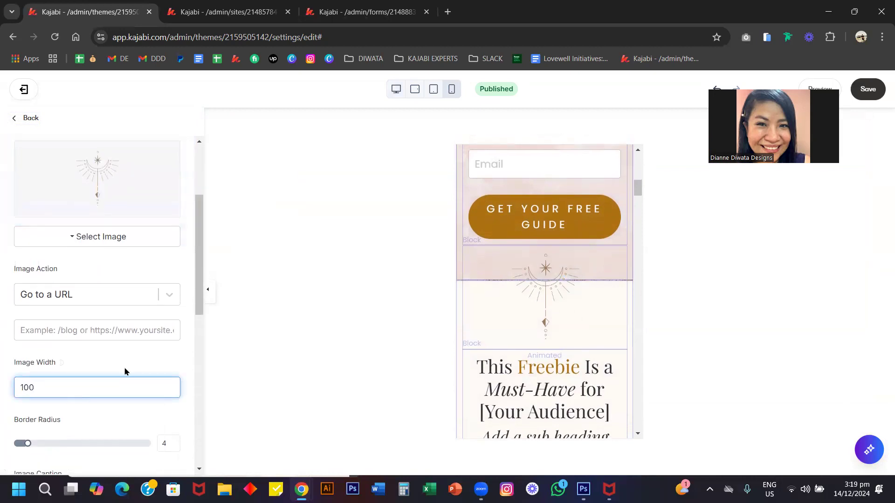
Step: In the desktop preview, try an image width of 250 for the Benefits icon, and set it to 200
{"action": "left_click", "coordinate": [398, 92]}
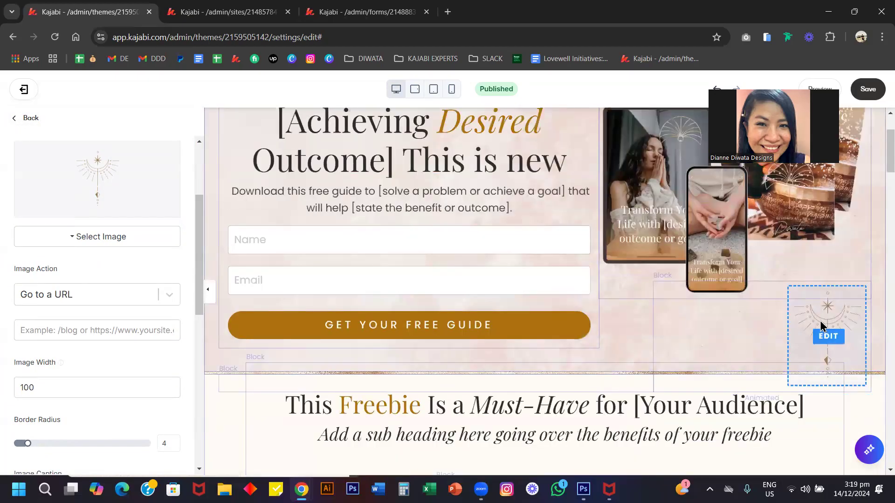
{"action": "left_click", "coordinate": [822, 327]}
{"action": "left_click", "coordinate": [47, 404]}
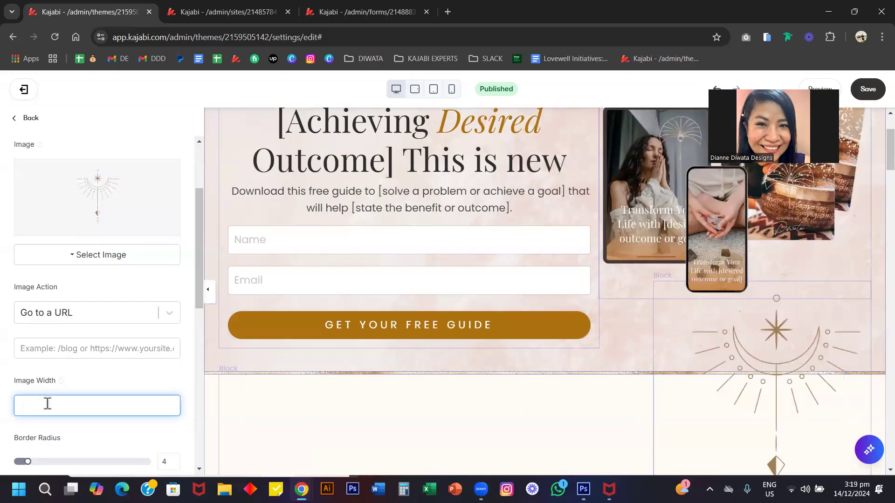
{"action": "type", "text": "250"}
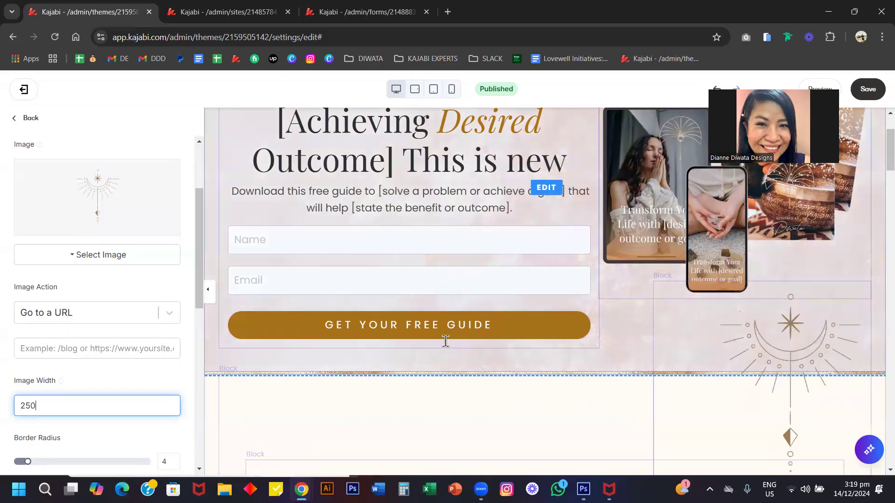
{"action": "scroll", "coordinate": [461, 299], "scroll_direction": "down", "scroll_amount": 2}
{"action": "double_click", "coordinate": [145, 405]}
{"action": "type", "text": "200"}
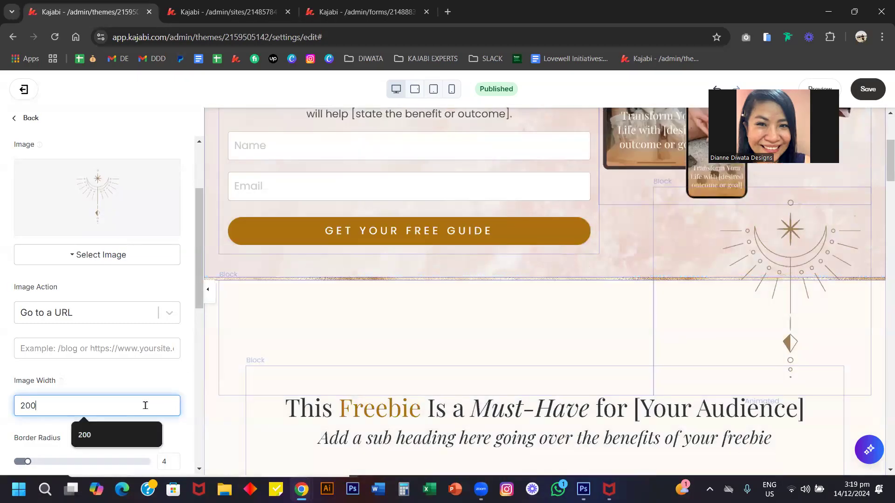
Step: Check the Benefits icon on mobile with its image width set to 100, and compare it with the desktop preview
{"action": "left_click", "coordinate": [451, 89]}
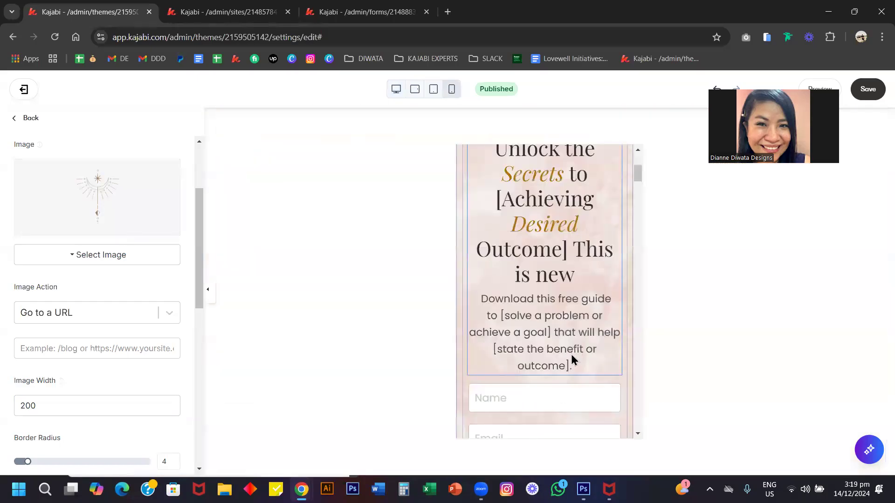
{"action": "scroll", "coordinate": [572, 360], "scroll_direction": "down", "scroll_amount": 5}
{"action": "left_click_drag", "start_coordinate": [25, 405], "coordinate": [18, 399]}
{"action": "type", "text": "1"}
{"action": "scroll", "coordinate": [591, 319], "scroll_direction": "up", "scroll_amount": 3}
{"action": "scroll", "coordinate": [591, 318], "scroll_direction": "down", "scroll_amount": 1}
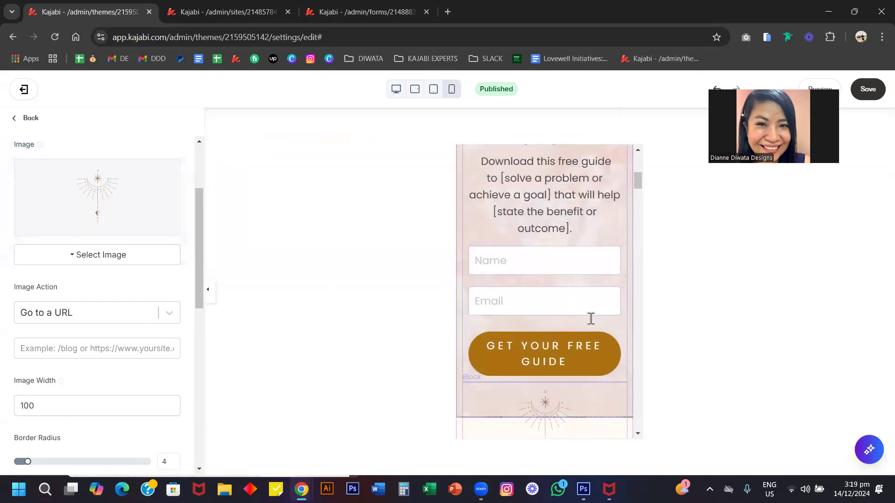
{"action": "left_click", "coordinate": [396, 93]}
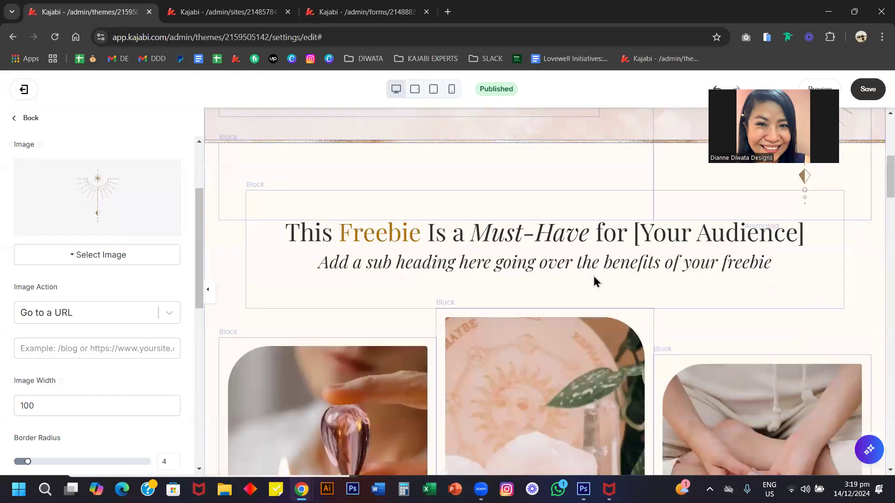
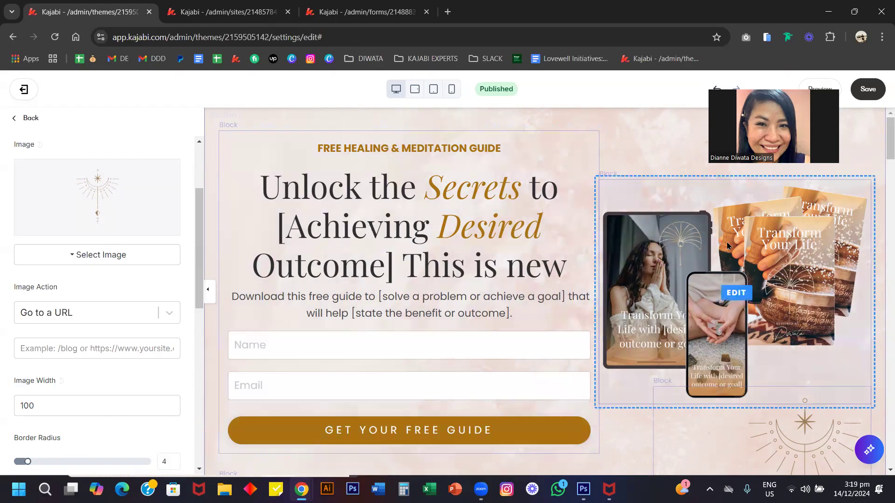
Step: Turn off Image on top in the Mobile Layout settings of the hero section's mockup image
{"action": "left_click", "coordinate": [698, 255]}
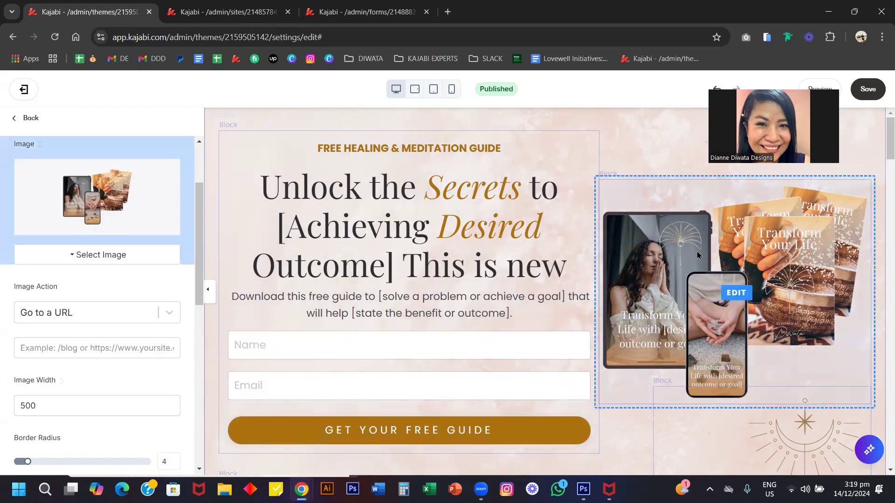
{"action": "scroll", "coordinate": [40, 349], "scroll_direction": "down", "scroll_amount": 5}
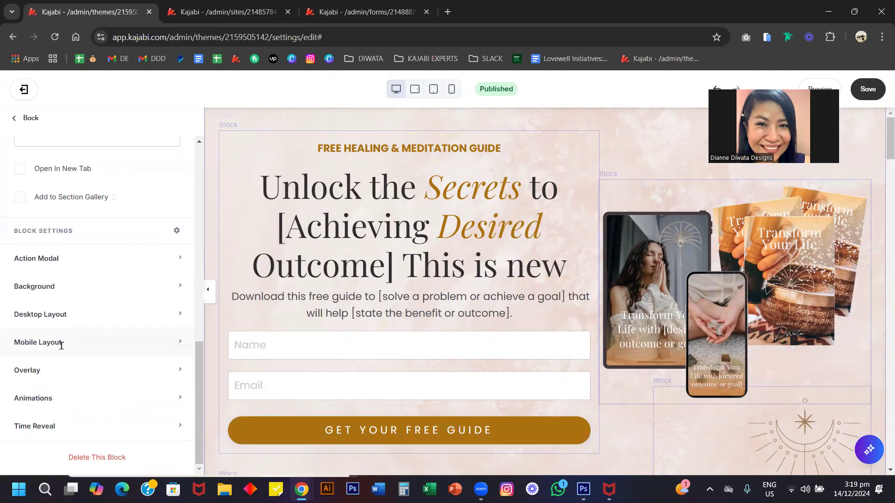
{"action": "left_click", "coordinate": [63, 349]}
{"action": "scroll", "coordinate": [61, 348], "scroll_direction": "down", "scroll_amount": 7}
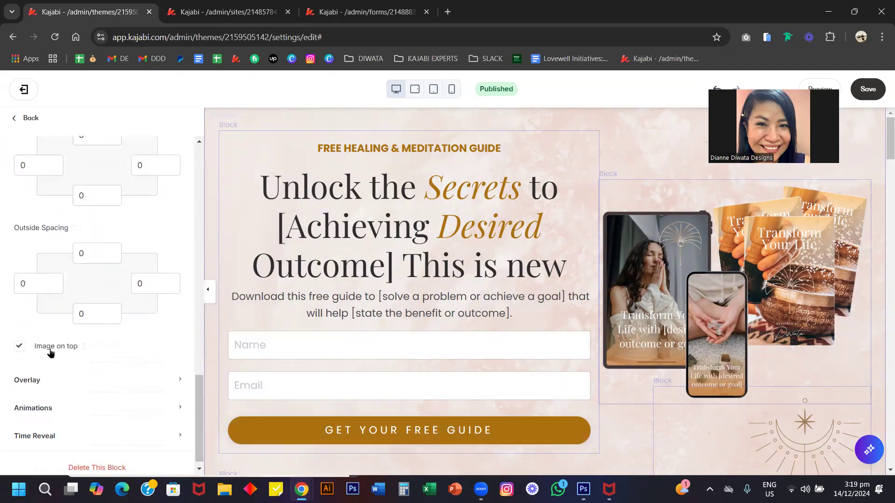
{"action": "left_click", "coordinate": [454, 90]}
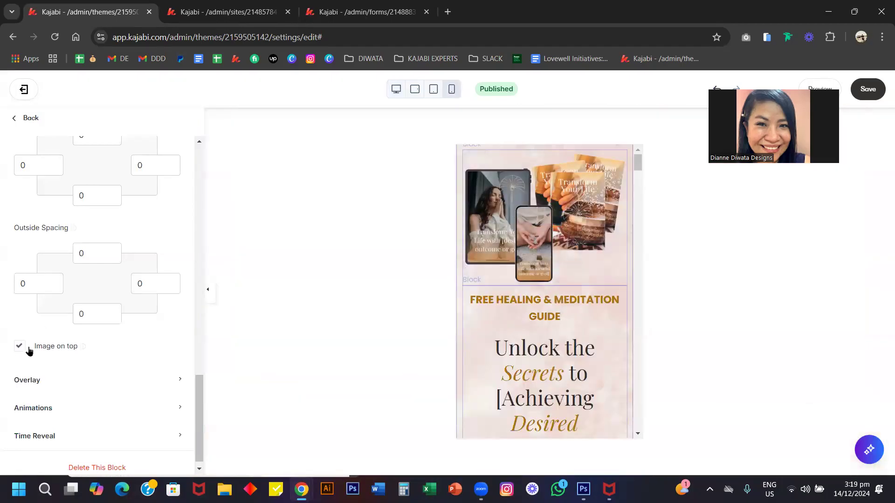
{"action": "left_click", "coordinate": [397, 90]}
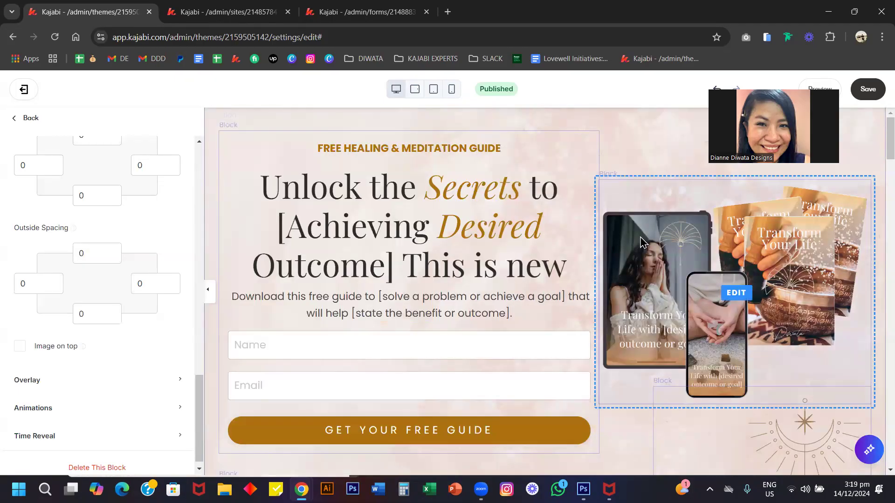
Step: Compare the hero image's position relative to the opt-in form in the mobile and desktop previews
{"action": "left_click", "coordinate": [451, 89]}
{"action": "scroll", "coordinate": [517, 237], "scroll_direction": "down", "scroll_amount": 2}
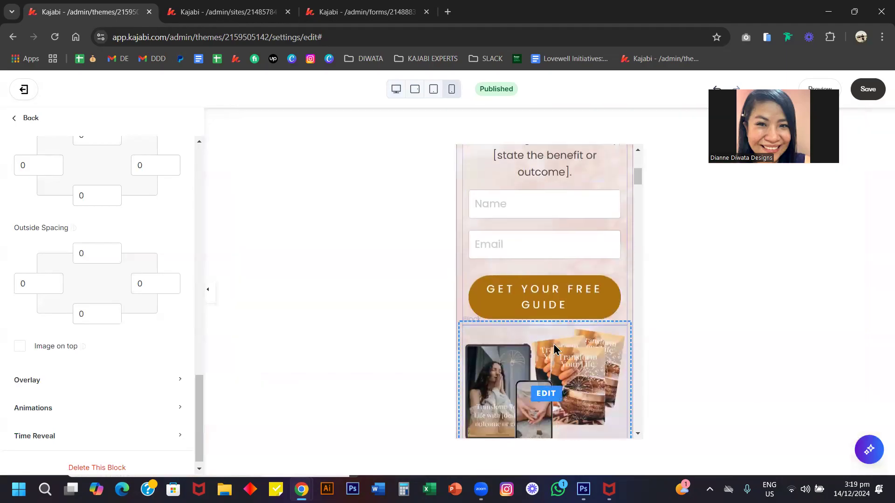
{"action": "left_click", "coordinate": [395, 91]}
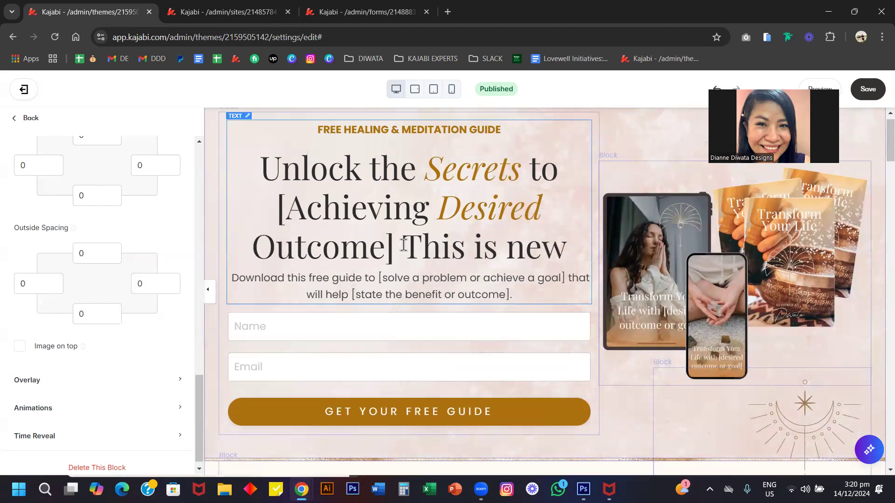
{"action": "scroll", "coordinate": [404, 245], "scroll_direction": "up", "scroll_amount": 1}
{"action": "left_click", "coordinate": [453, 89]}
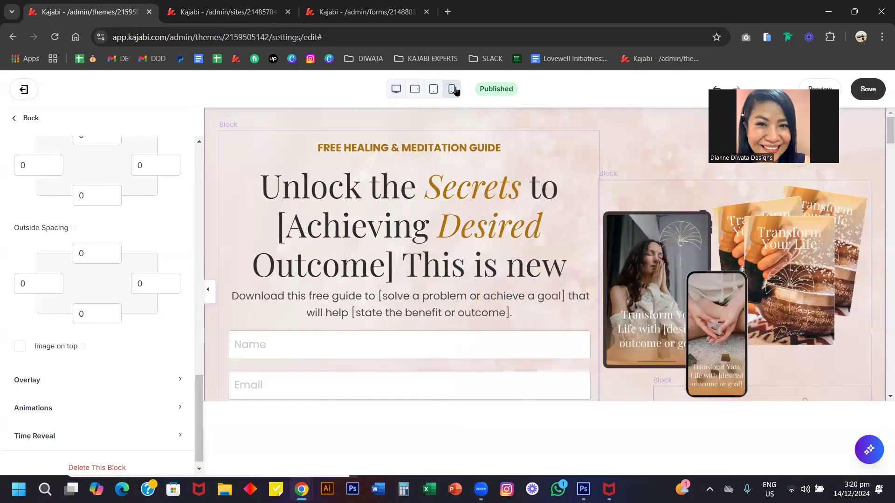
{"action": "left_click", "coordinate": [393, 92]}
Step: Move the Image block above the Form block in the Hero Form section and check the mobile and desktop previews
{"action": "left_click", "coordinate": [217, 122]}
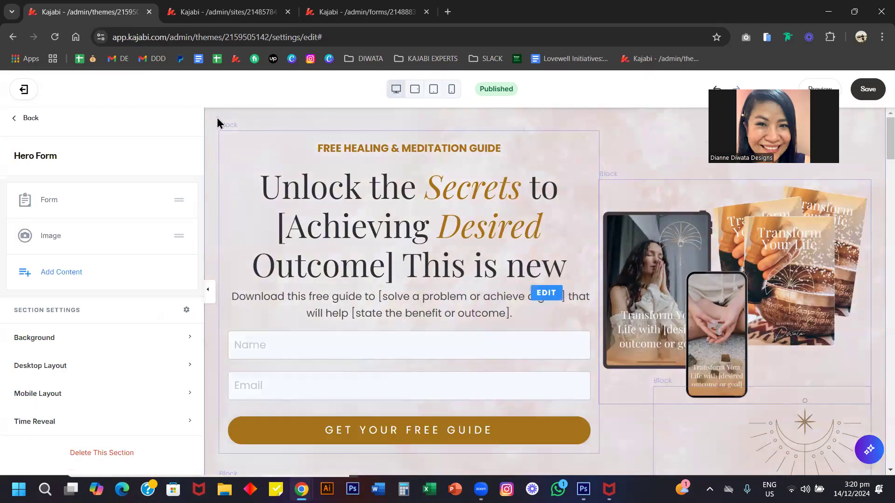
{"action": "left_click_drag", "start_coordinate": [176, 235], "coordinate": [176, 196]}
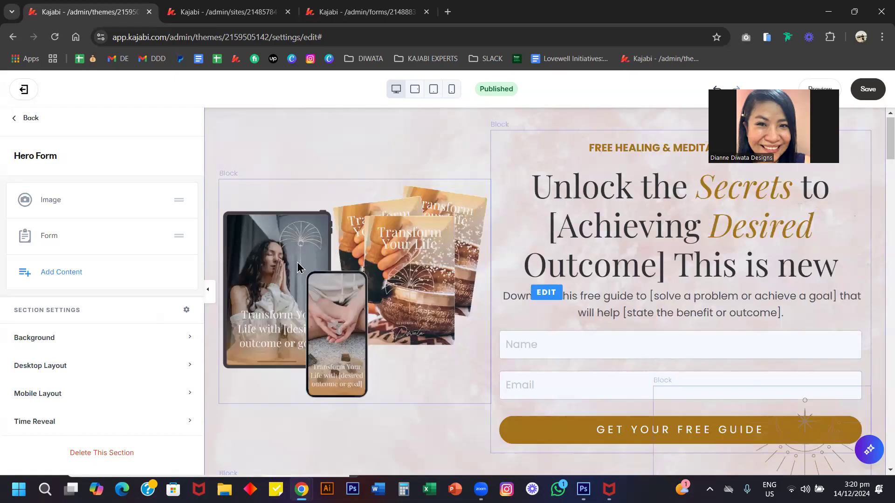
{"action": "left_click", "coordinate": [452, 89]}
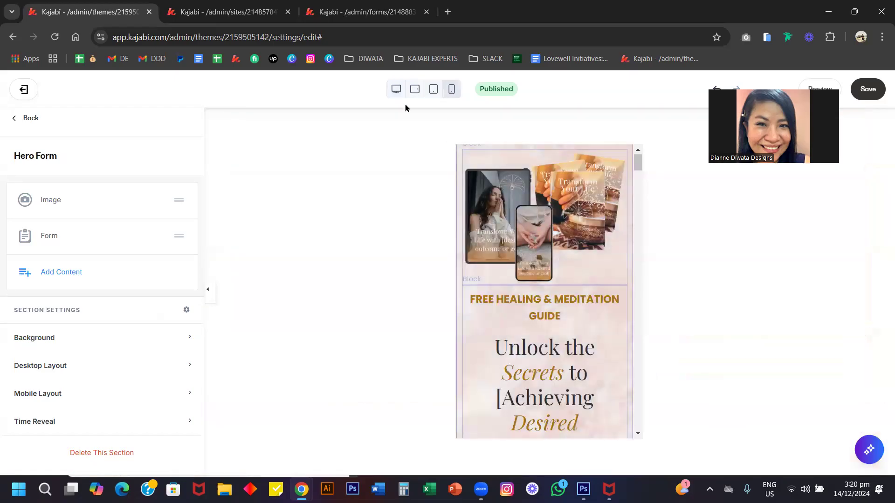
{"action": "left_click", "coordinate": [396, 89]}
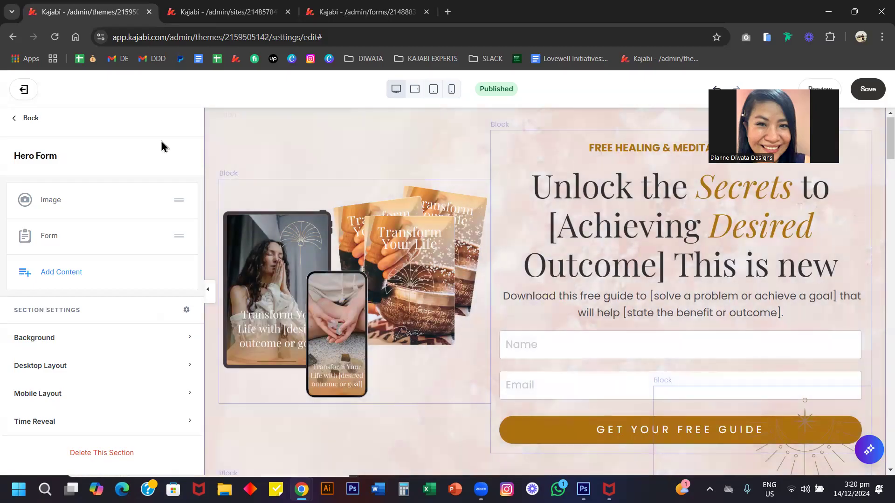
Step: Move the Form block back above the Image block in Hero Form and check the desktop and mobile previews
{"action": "left_click_drag", "start_coordinate": [175, 236], "coordinate": [177, 200]}
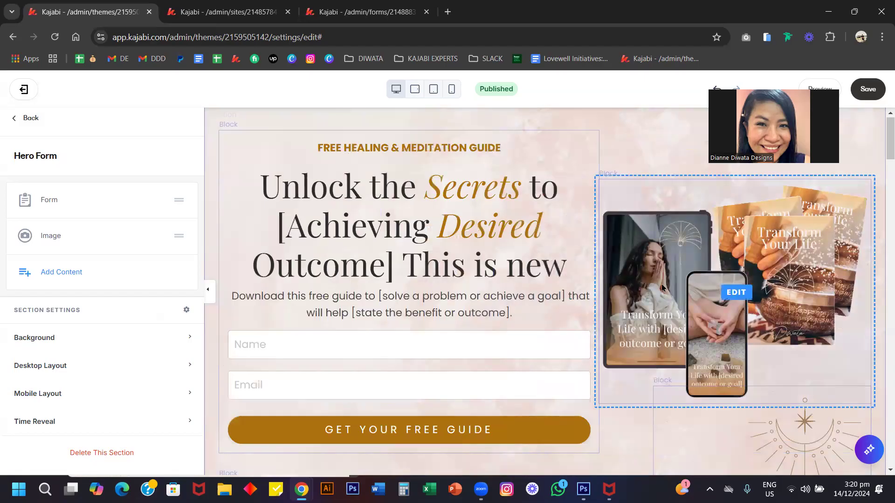
{"action": "scroll", "coordinate": [462, 266], "scroll_direction": "down", "scroll_amount": 1}
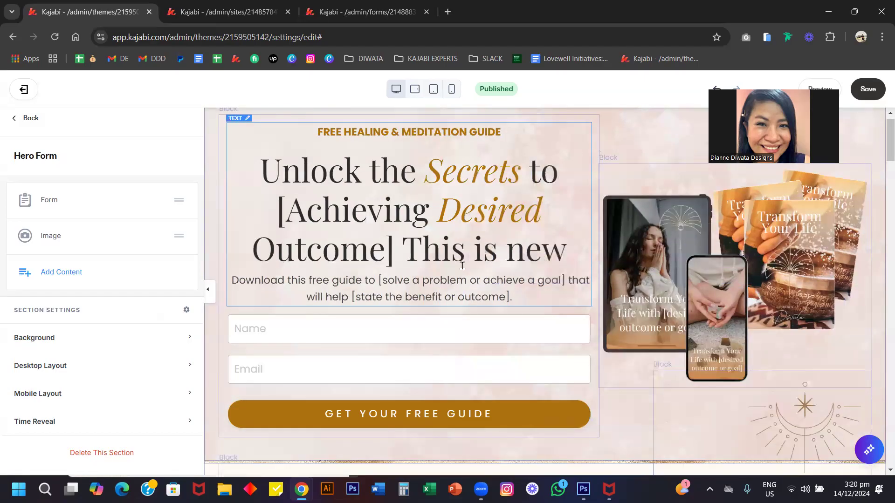
{"action": "scroll", "coordinate": [462, 267], "scroll_direction": "down", "scroll_amount": 3}
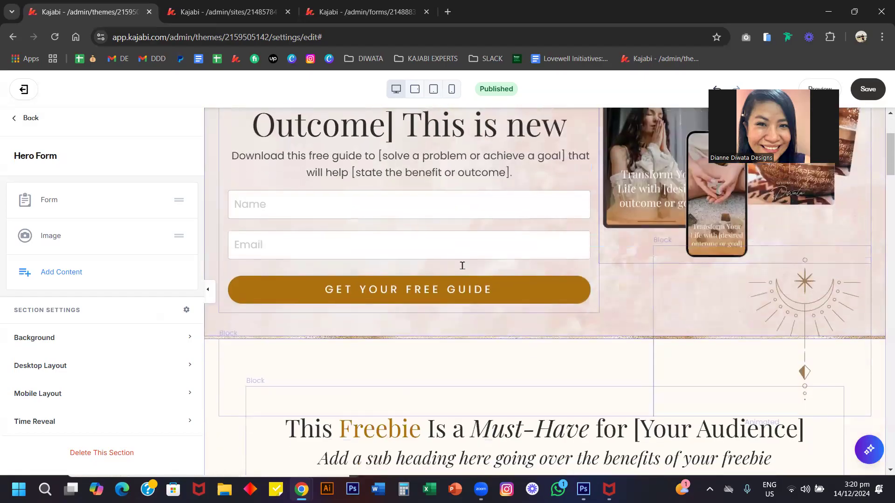
{"action": "left_click", "coordinate": [450, 93]}
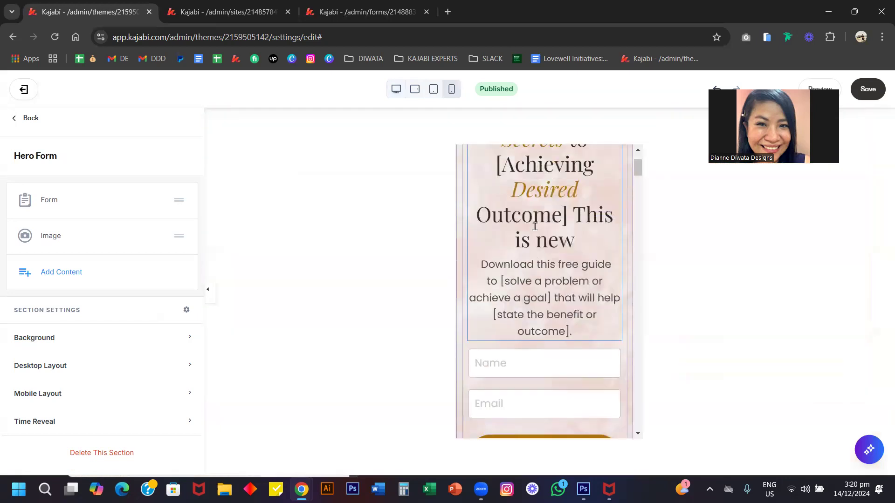
{"action": "scroll", "coordinate": [535, 231], "scroll_direction": "down", "scroll_amount": 3}
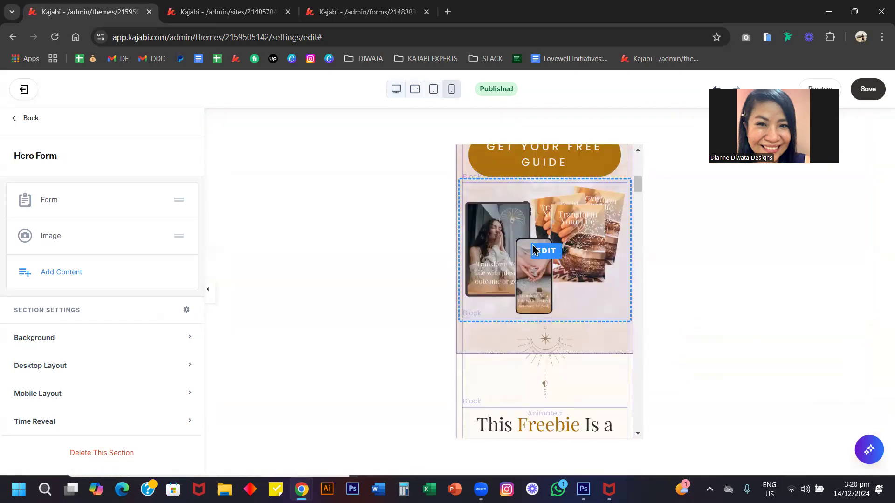
Step: Turn on Image on top in the hero image's Mobile Layout settings and check the top of the mobile preview
{"action": "left_click", "coordinate": [534, 250]}
{"action": "scroll", "coordinate": [92, 374], "scroll_direction": "down", "scroll_amount": 2}
{"action": "scroll", "coordinate": [92, 374], "scroll_direction": "up", "scroll_amount": 3}
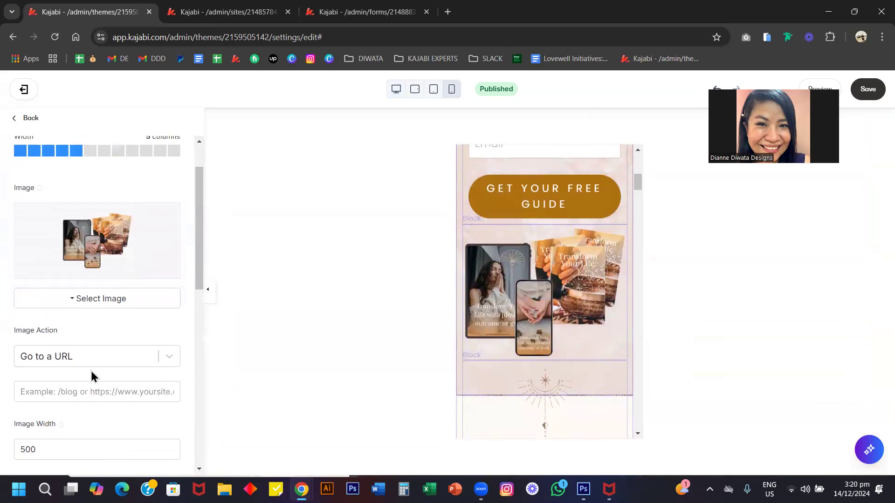
{"action": "scroll", "coordinate": [92, 376], "scroll_direction": "down", "scroll_amount": 5}
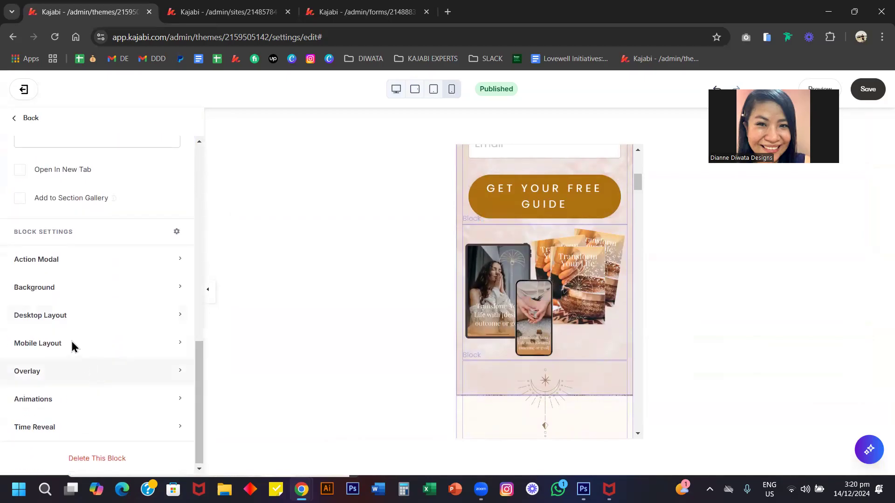
{"action": "left_click", "coordinate": [53, 344]}
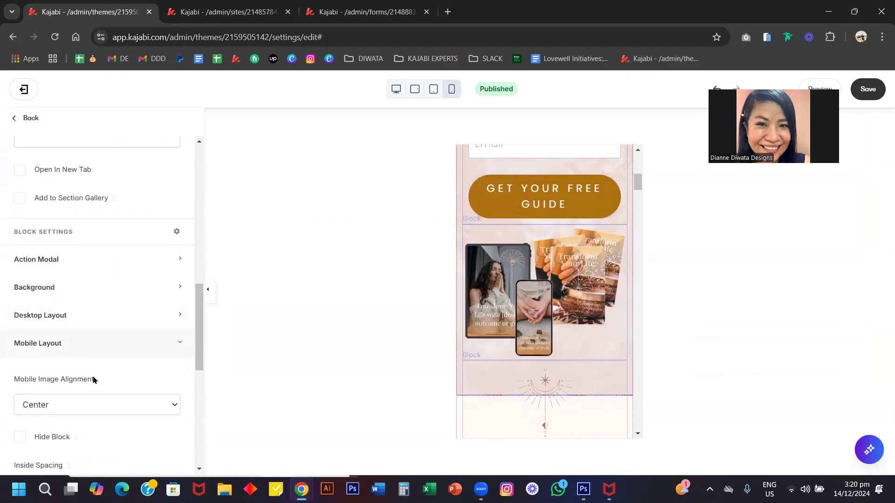
{"action": "scroll", "coordinate": [92, 378], "scroll_direction": "down", "scroll_amount": 5}
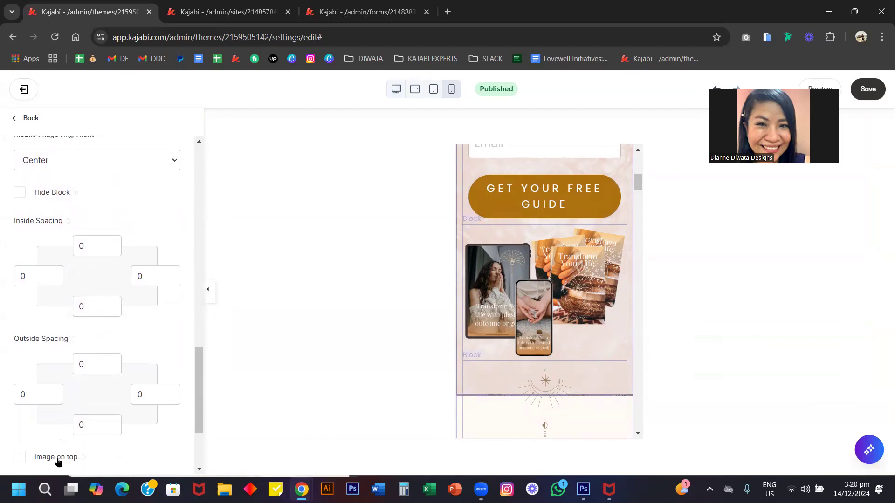
{"action": "left_click", "coordinate": [58, 461]}
{"action": "scroll", "coordinate": [111, 248], "scroll_direction": "up", "scroll_amount": 10}
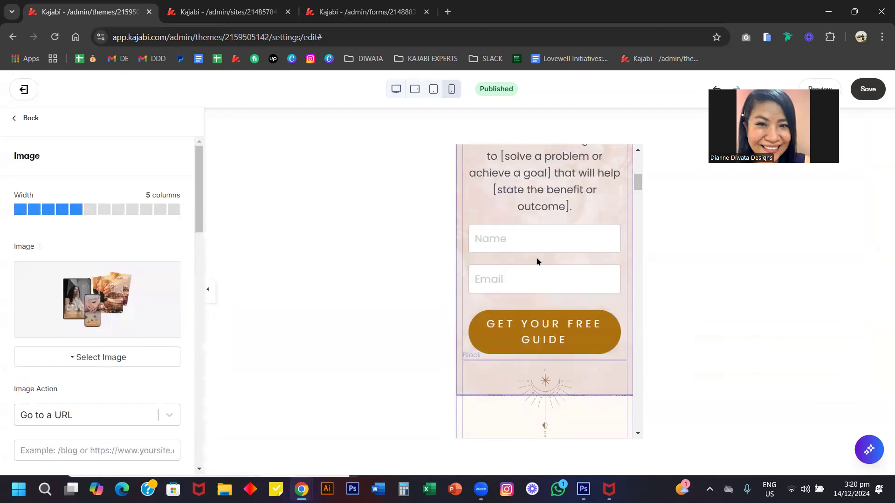
{"action": "scroll", "coordinate": [557, 266], "scroll_direction": "up", "scroll_amount": 5}
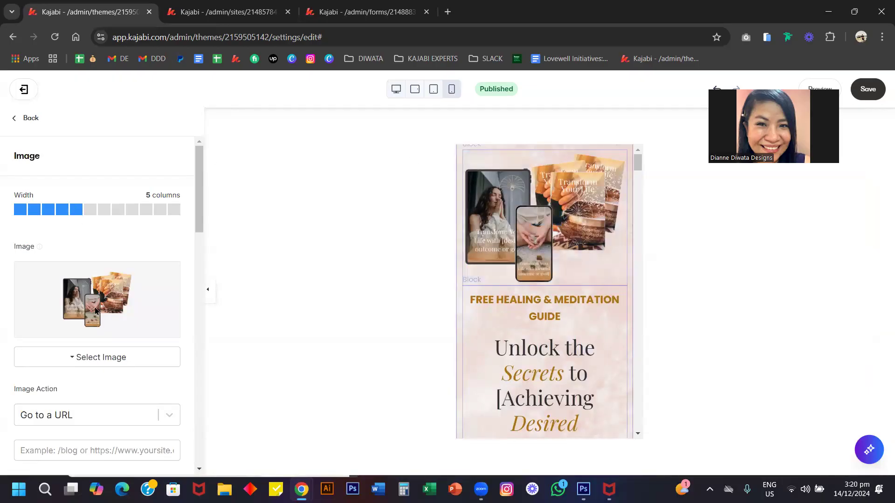
Step: Set the hero image's Image Width to 200 to try a smaller size in the mobile preview
{"action": "scroll", "coordinate": [95, 311], "scroll_direction": "down", "scroll_amount": 3}
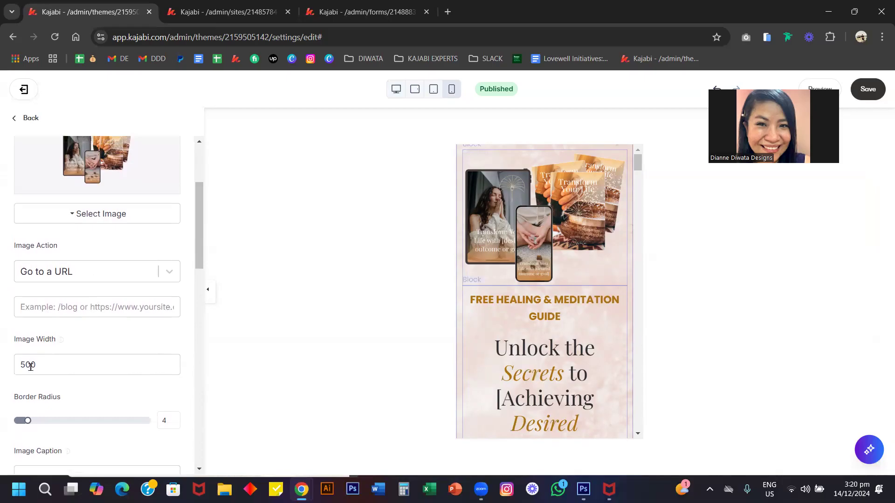
{"action": "scroll", "coordinate": [97, 322], "scroll_direction": "up", "scroll_amount": 2}
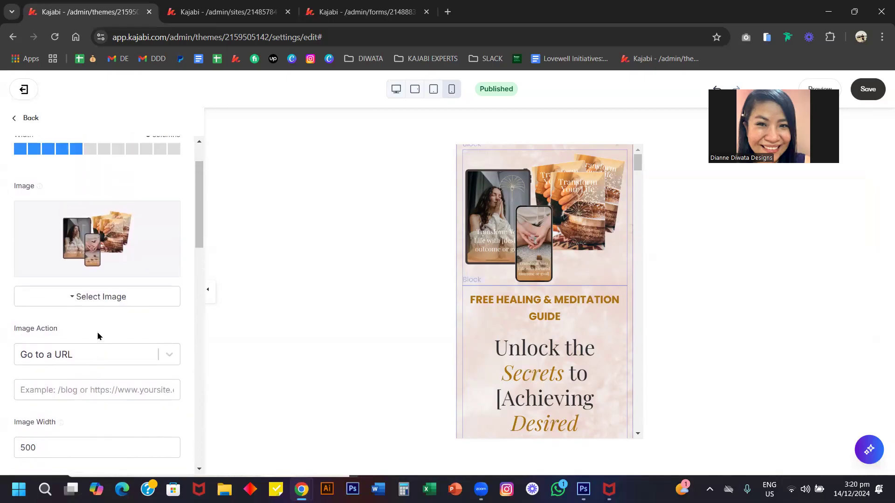
{"action": "scroll", "coordinate": [99, 335], "scroll_direction": "up", "scroll_amount": 1}
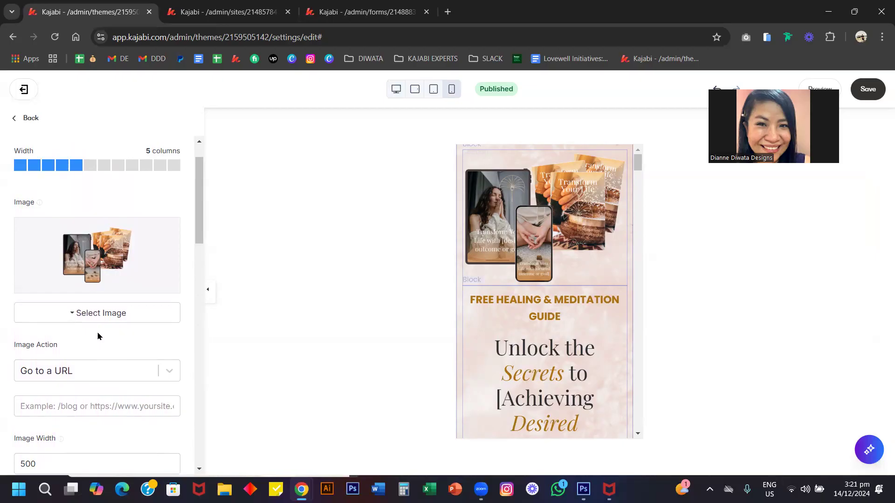
{"action": "scroll", "coordinate": [86, 339], "scroll_direction": "down", "scroll_amount": 2}
{"action": "scroll", "coordinate": [86, 339], "scroll_direction": "up", "scroll_amount": 2}
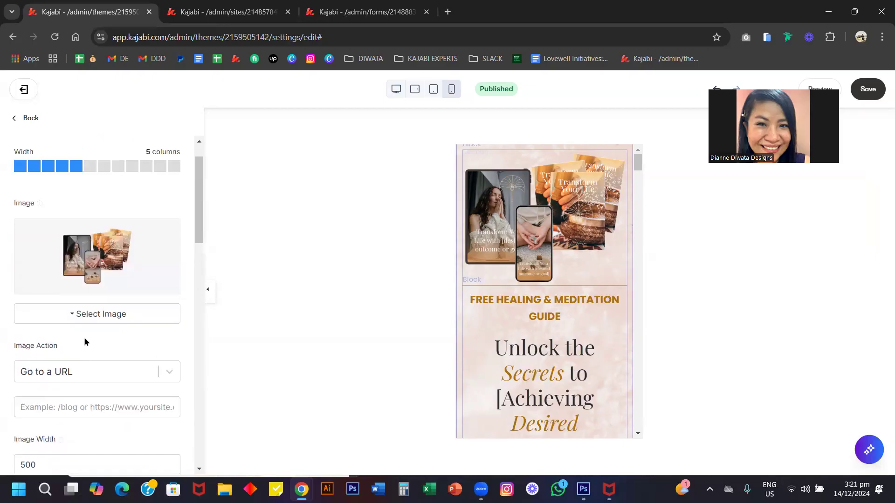
{"action": "scroll", "coordinate": [88, 208], "scroll_direction": "down", "scroll_amount": 4}
{"action": "double_click", "coordinate": [41, 295]}
{"action": "type", "text": "20"}
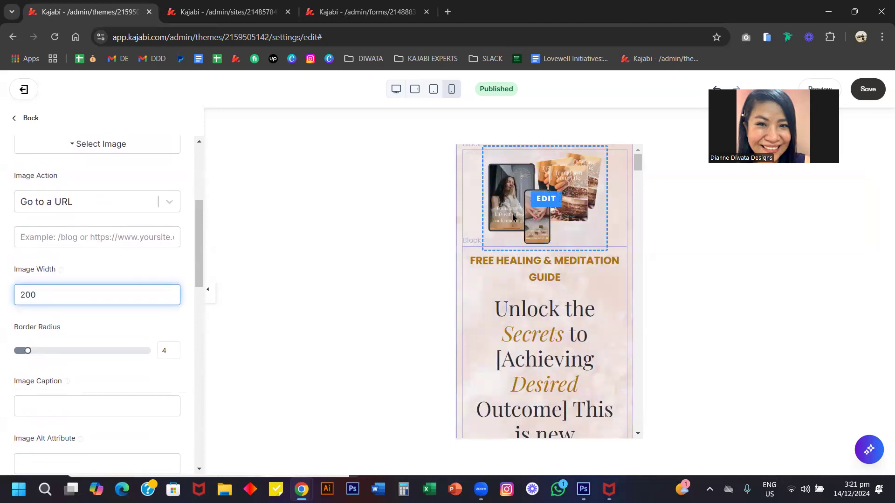
Step: Try larger Image Width values of 600 and 700 for the hero image in the mobile preview
{"action": "double_click", "coordinate": [46, 292]}
{"action": "key", "text": "BackSpace"}
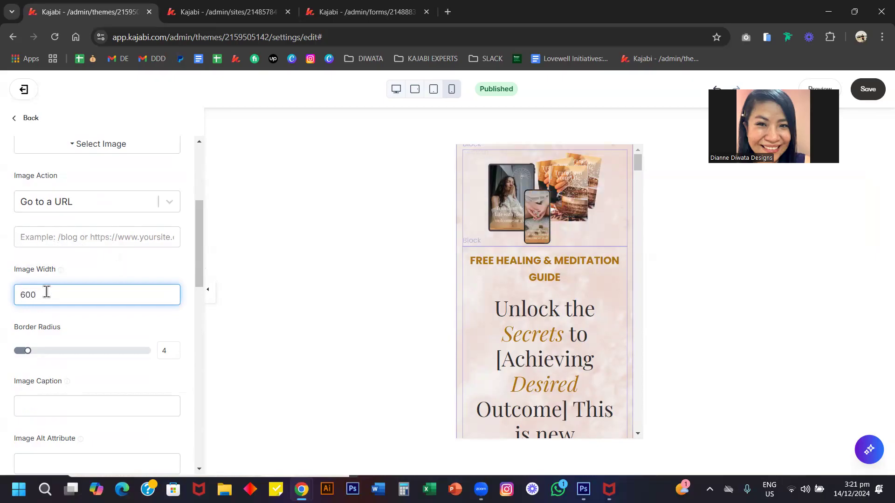
{"action": "key", "text": "BackSpace"}
{"action": "key", "text": "BackSpace"}
{"action": "key", "text": "BackSpace"}
{"action": "type", "text": "7"}
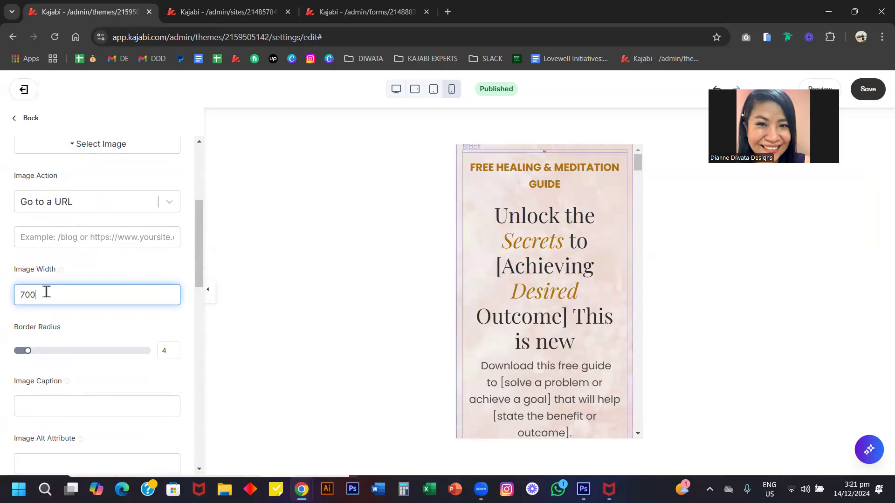
{"action": "type", "text": "00"}
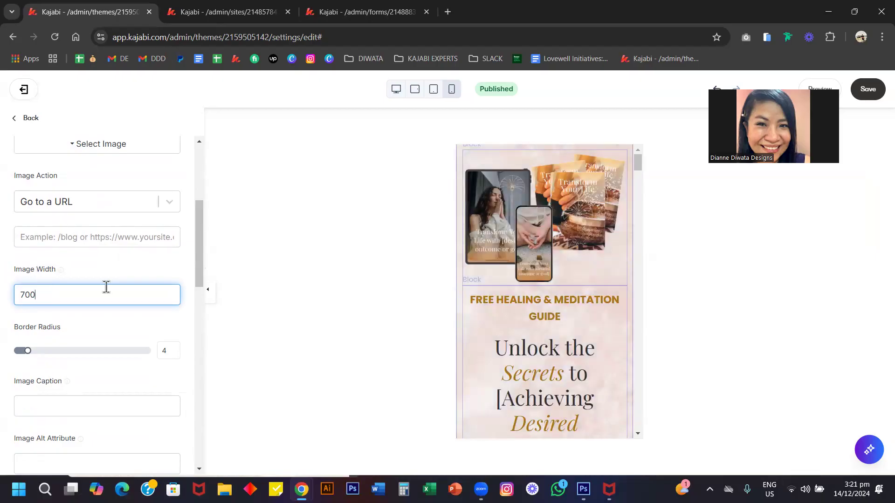
Step: Reset the hero image's Image Width to 500, check the mobile preview, and return to the desktop preview
{"action": "scroll", "coordinate": [106, 289], "scroll_direction": "up", "scroll_amount": 5}
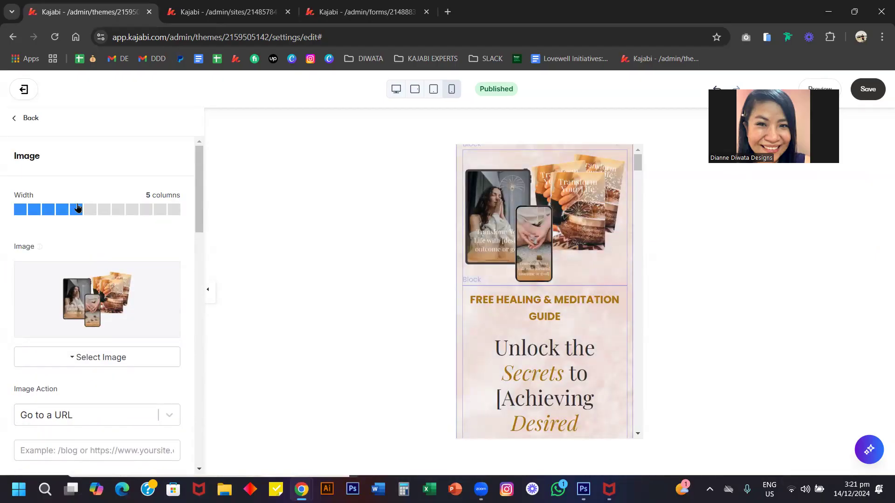
{"action": "scroll", "coordinate": [117, 268], "scroll_direction": "down", "scroll_amount": 4}
{"action": "double_click", "coordinate": [49, 326]}
{"action": "type", "text": "600"}
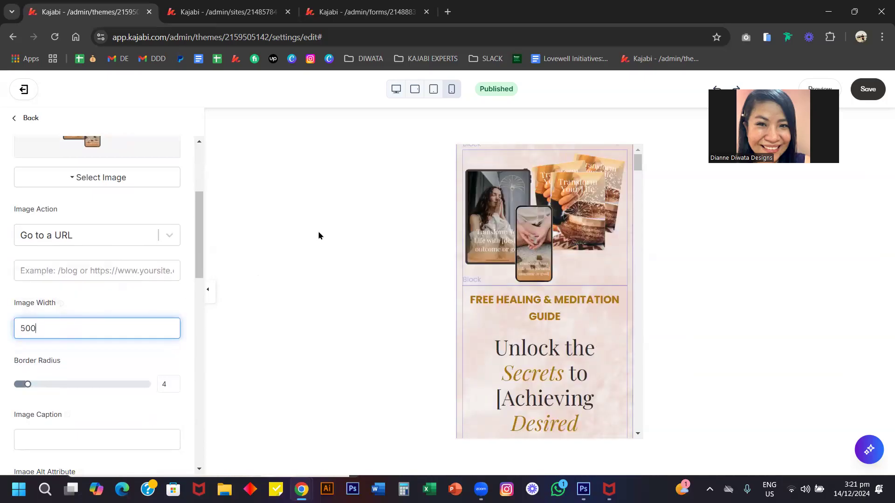
{"action": "scroll", "coordinate": [538, 244], "scroll_direction": "down", "scroll_amount": 10}
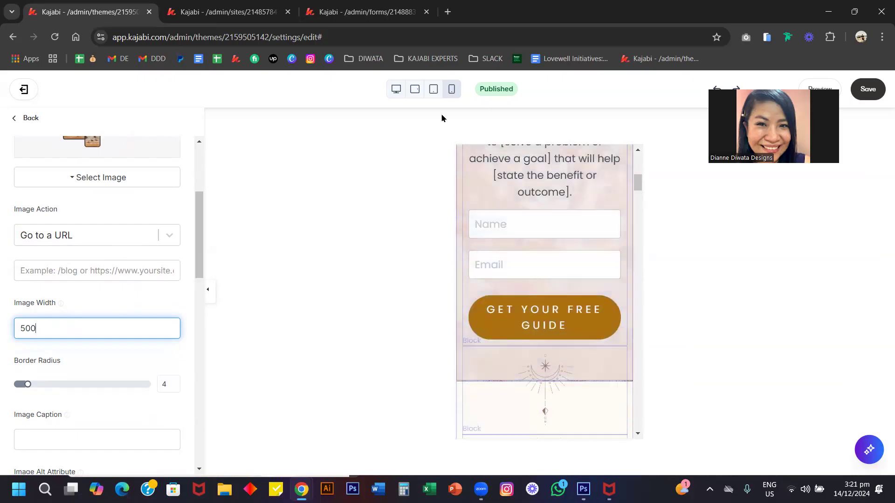
{"action": "left_click", "coordinate": [396, 90]}
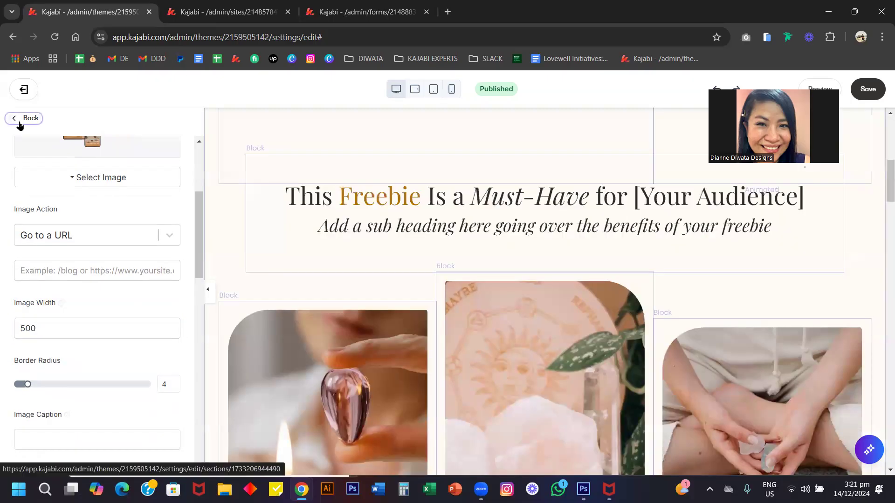
Step: In the Benefits section's Feature 1 block, add the line "New Word" below the "Found Your Place" heading
{"action": "left_click", "coordinate": [19, 123]}
{"action": "left_click", "coordinate": [19, 123]}
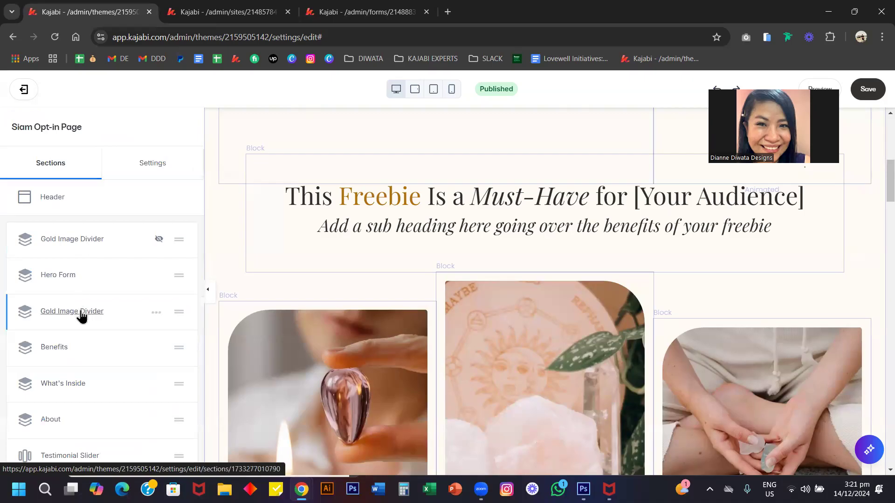
{"action": "left_click", "coordinate": [64, 354]}
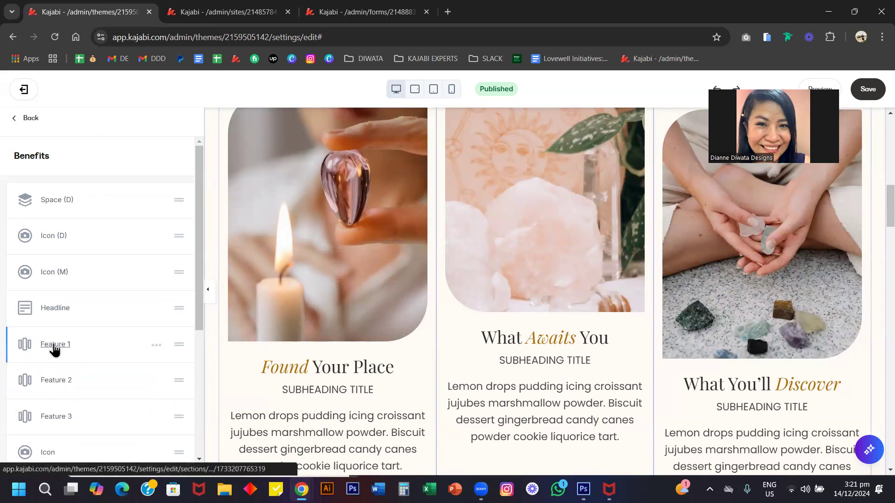
{"action": "left_click", "coordinate": [54, 345]}
{"action": "scroll", "coordinate": [141, 332], "scroll_direction": "down", "scroll_amount": 5}
{"action": "left_click", "coordinate": [169, 318]}
{"action": "key", "text": "Return"}
{"action": "type", "text": "N"}
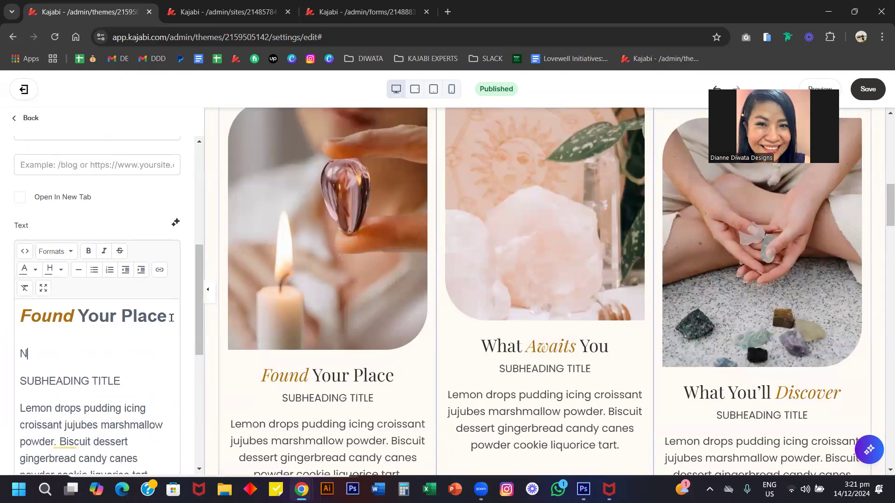
{"action": "type", "text": "ew Word"}
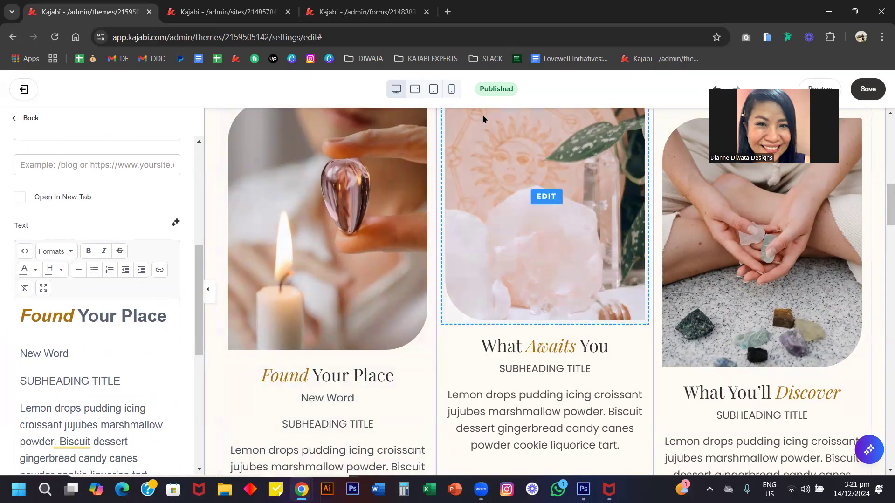
Step: Check Feature 1's "New Word" line in the mobile preview, remove the words, and return to the Benefits block list
{"action": "left_click", "coordinate": [452, 89]}
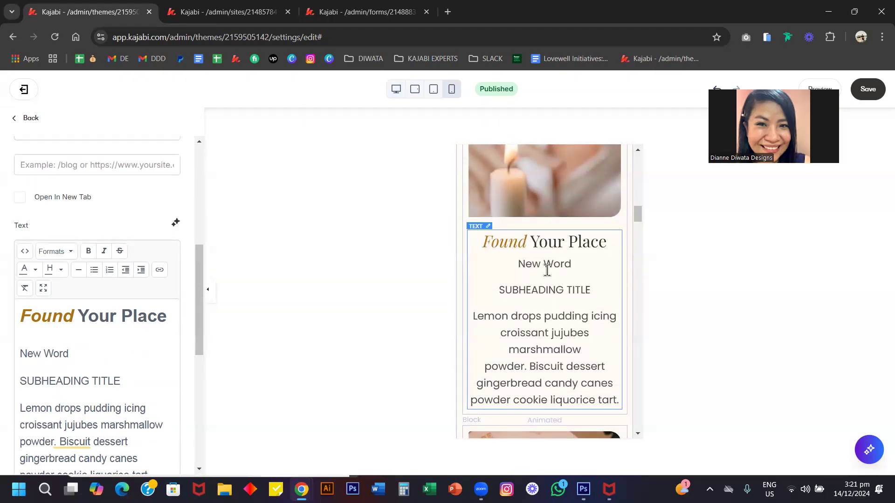
{"action": "scroll", "coordinate": [25, 233], "scroll_direction": "up", "scroll_amount": 6}
{"action": "left_click", "coordinate": [28, 119]}
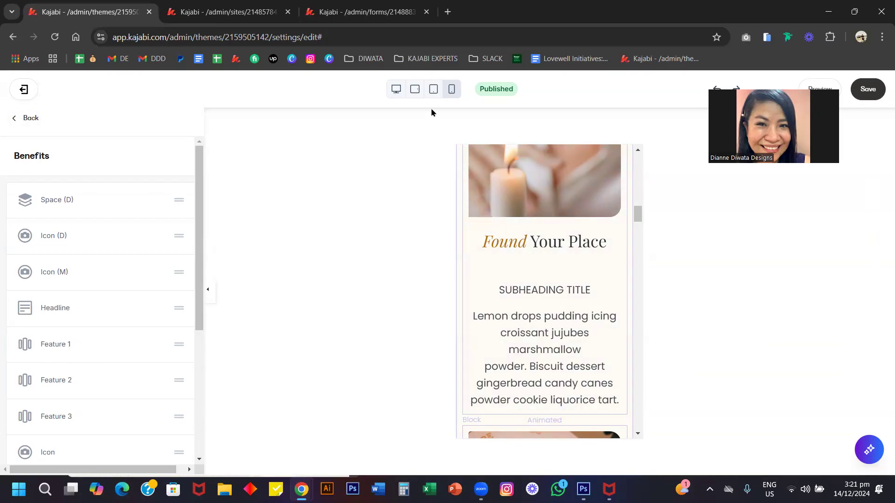
Step: Review the mobile layout from the Benefits features through the About and testimonial sections to the bottom opt-in form
{"action": "scroll", "coordinate": [532, 296], "scroll_direction": "down", "scroll_amount": 10}
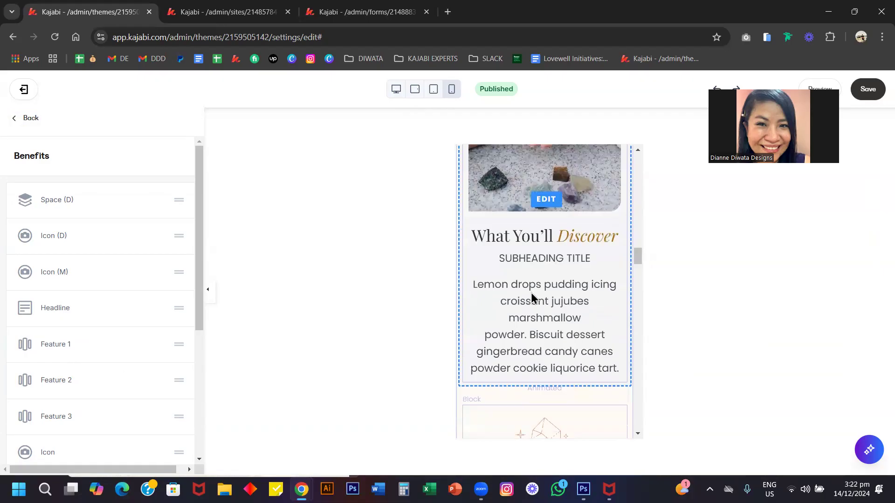
{"action": "scroll", "coordinate": [531, 296], "scroll_direction": "down", "scroll_amount": 10}
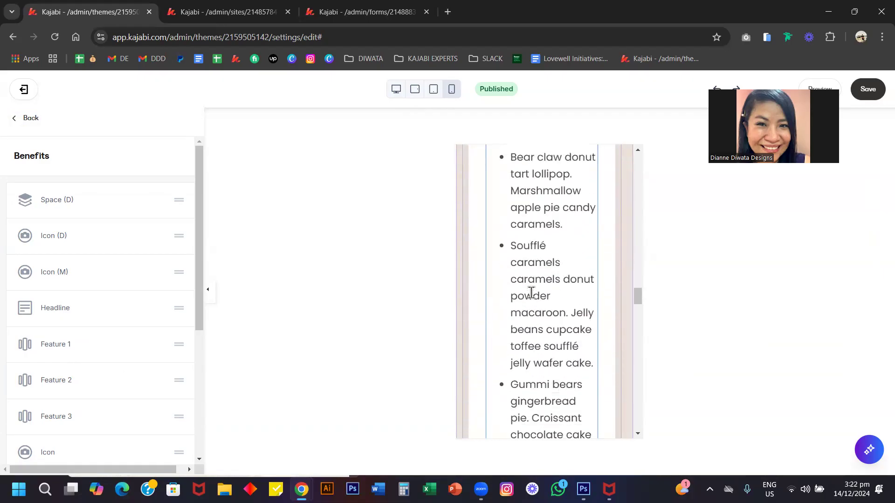
{"action": "scroll", "coordinate": [532, 293], "scroll_direction": "down", "scroll_amount": 5}
{"action": "scroll", "coordinate": [532, 297], "scroll_direction": "down", "scroll_amount": 10}
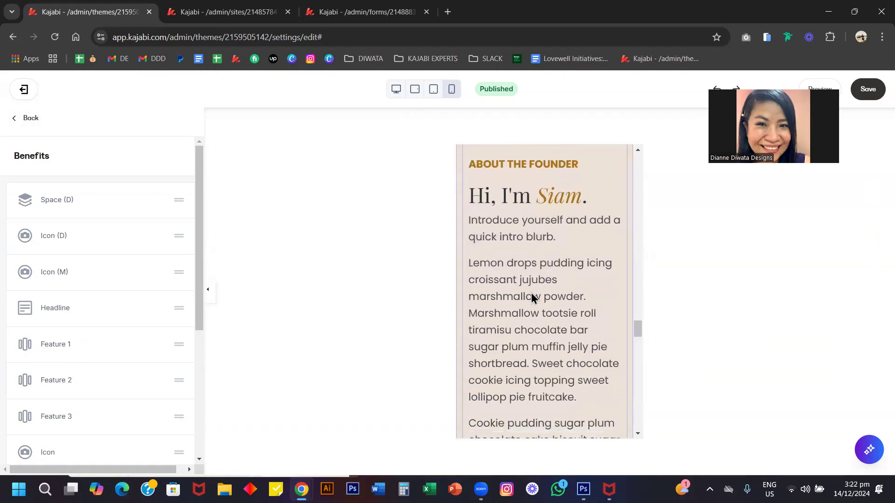
{"action": "scroll", "coordinate": [531, 296], "scroll_direction": "down", "scroll_amount": 3}
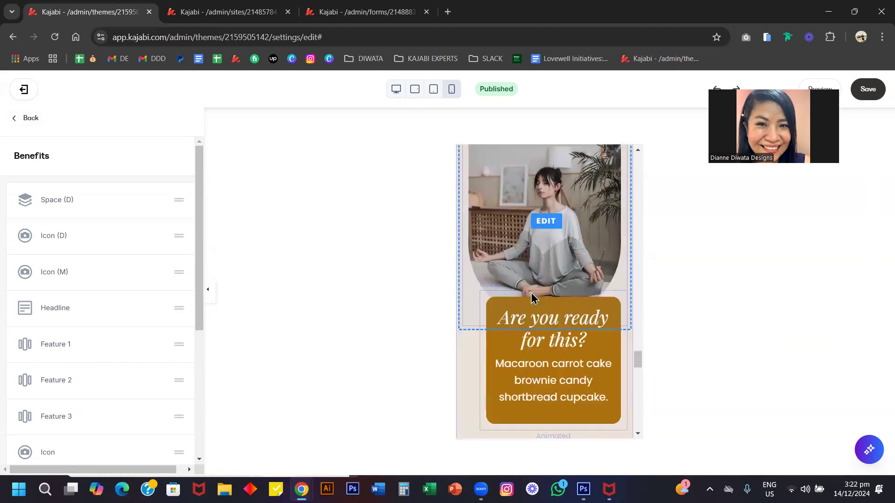
{"action": "scroll", "coordinate": [535, 295], "scroll_direction": "down", "scroll_amount": 2}
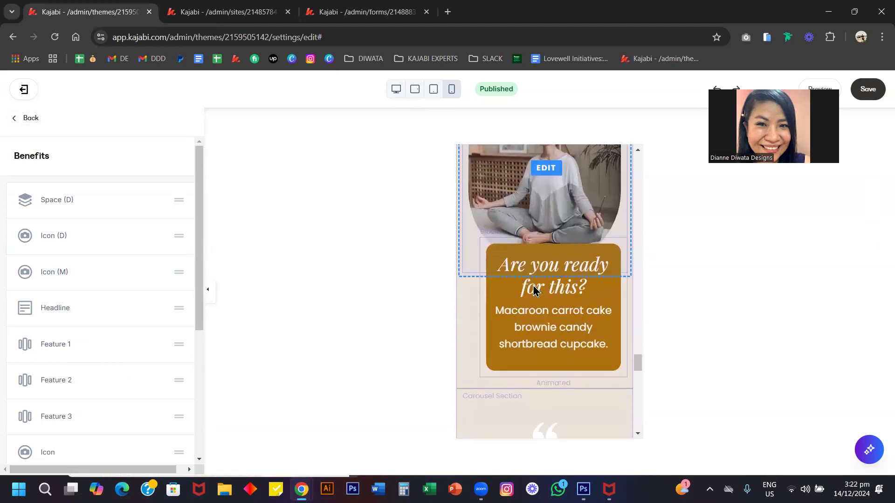
{"action": "scroll", "coordinate": [534, 291], "scroll_direction": "down", "scroll_amount": 5}
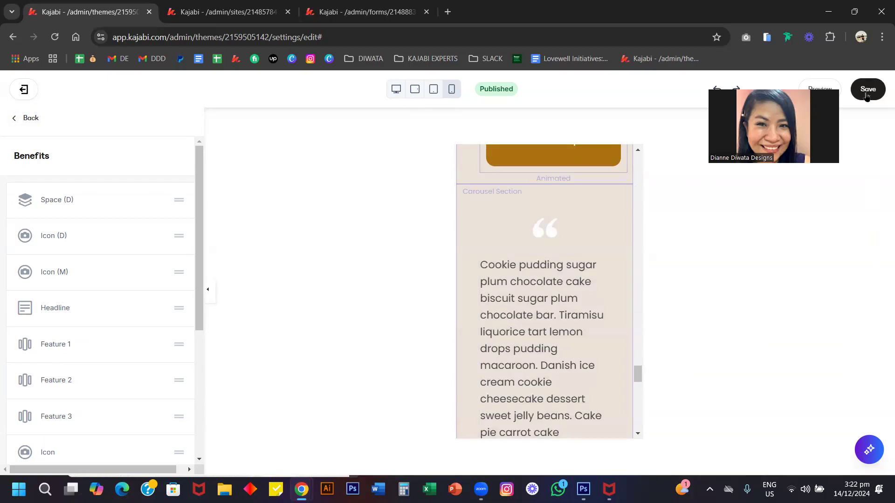
{"action": "scroll", "coordinate": [539, 304], "scroll_direction": "down", "scroll_amount": 5}
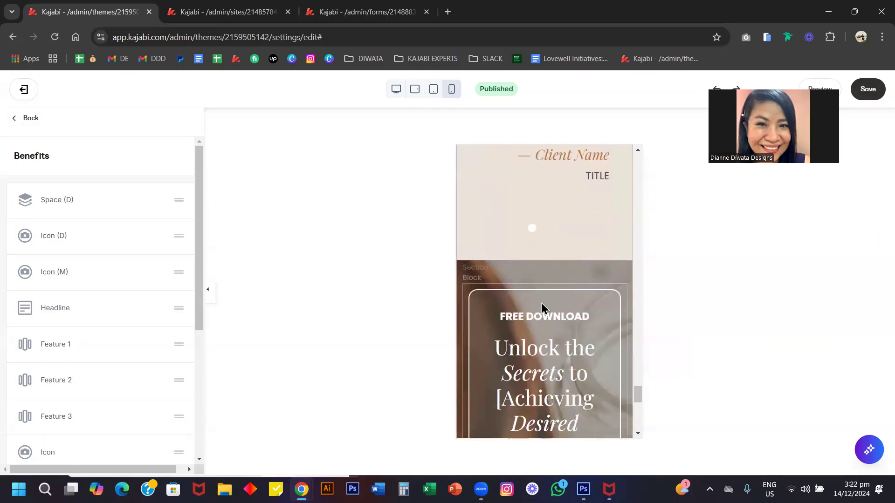
{"action": "scroll", "coordinate": [541, 302], "scroll_direction": "down", "scroll_amount": 3}
{"action": "scroll", "coordinate": [541, 303], "scroll_direction": "up", "scroll_amount": 10}
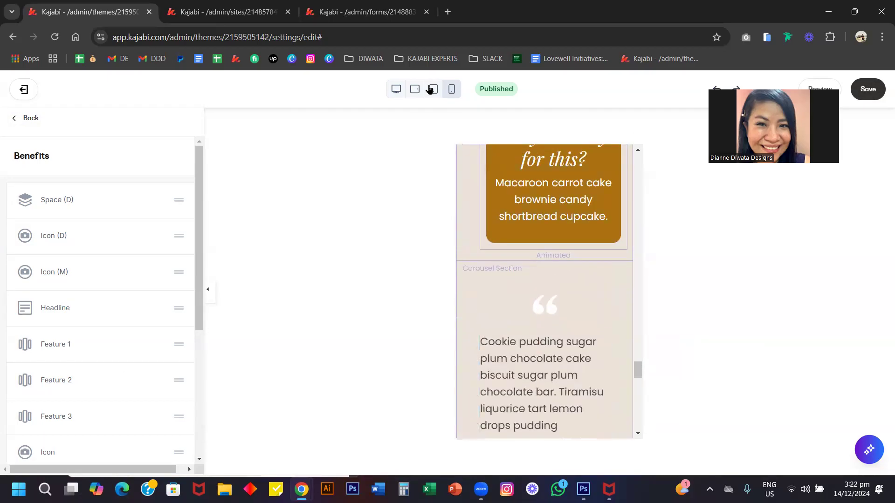
Step: Switch to the desktop preview and examine the bottom opt-in form and the footer
{"action": "left_click", "coordinate": [396, 89]}
{"action": "scroll", "coordinate": [476, 275], "scroll_direction": "up", "scroll_amount": 5}
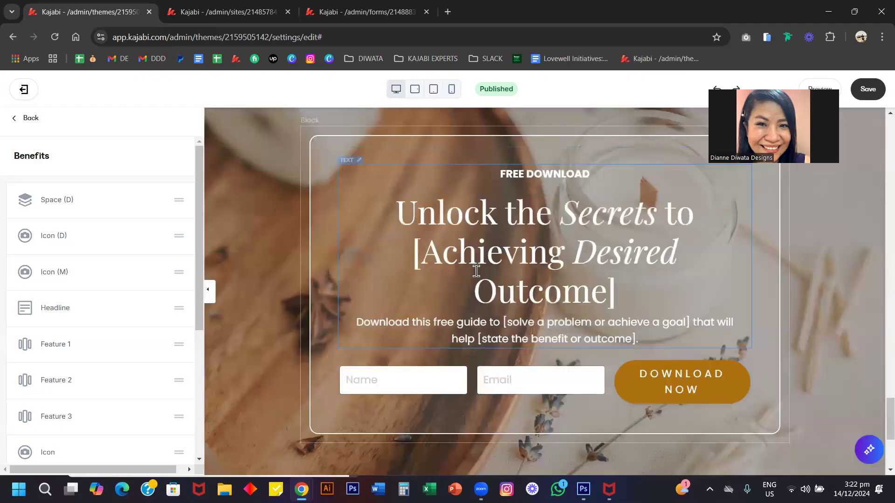
{"action": "scroll", "coordinate": [476, 272], "scroll_direction": "down", "scroll_amount": 5}
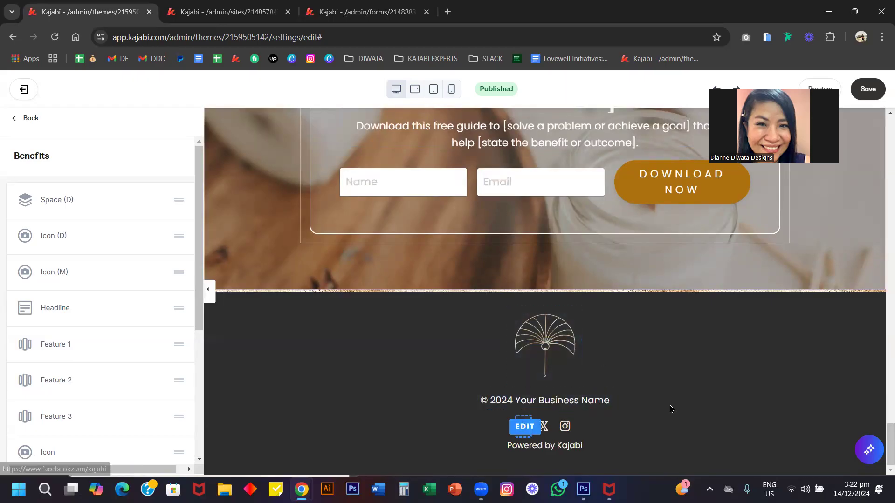
Step: Open the Site Details settings in the other Kajabi admin tab and examine the Branding and Colors sections
{"action": "left_click", "coordinate": [229, 14]}
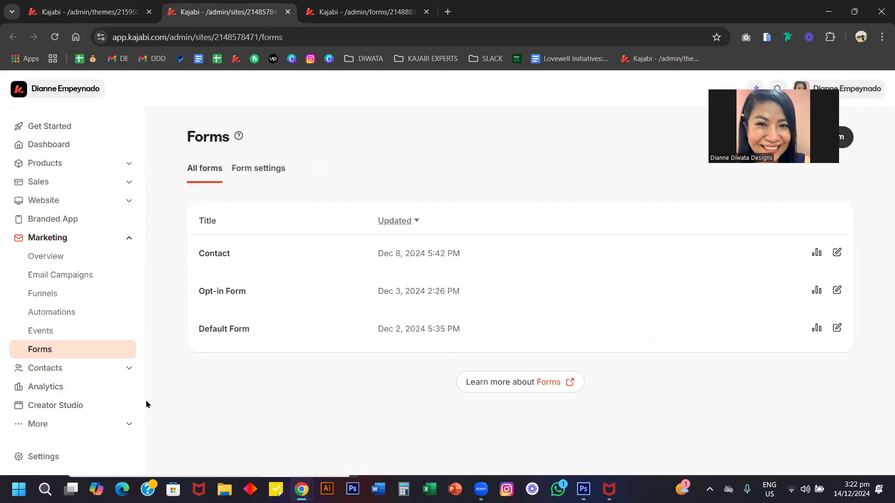
{"action": "left_click", "coordinate": [46, 457]}
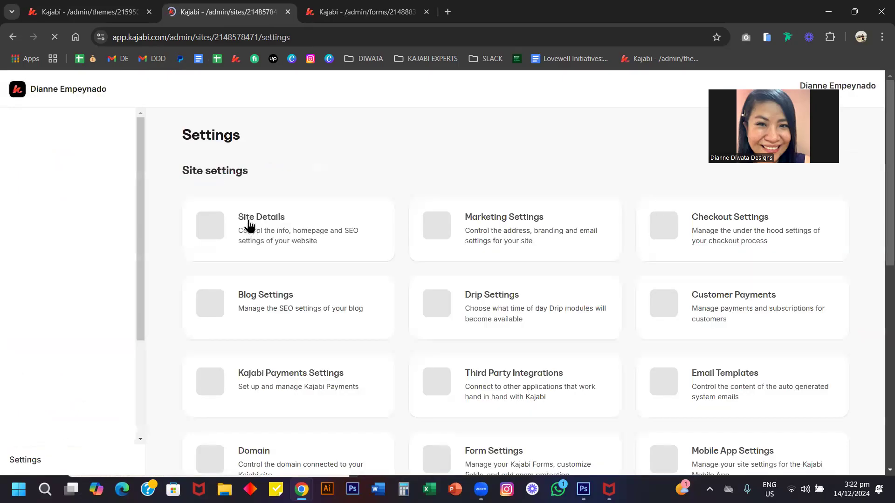
{"action": "left_click", "coordinate": [247, 219]}
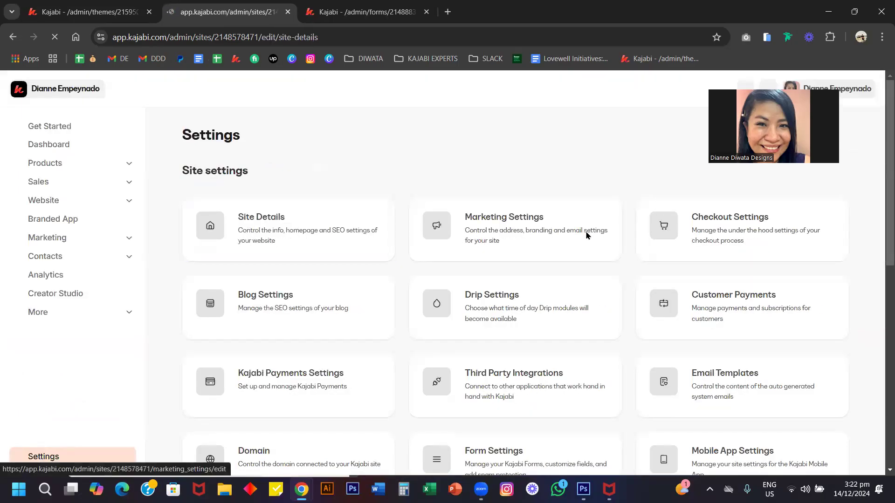
{"action": "scroll", "coordinate": [491, 344], "scroll_direction": "down", "scroll_amount": 12}
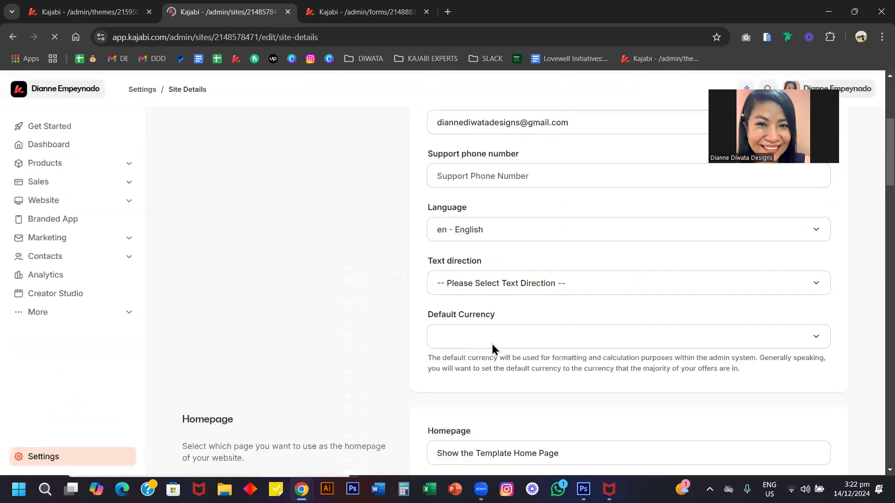
{"action": "scroll", "coordinate": [492, 350], "scroll_direction": "down", "scroll_amount": 8}
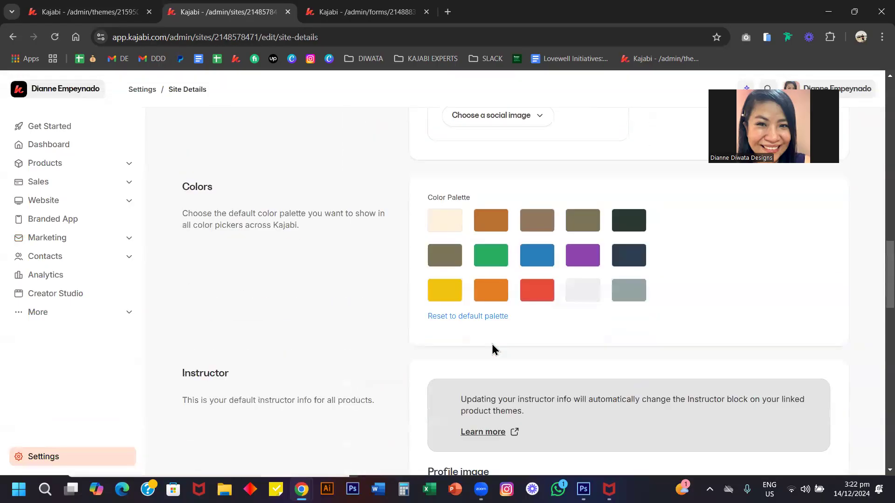
{"action": "scroll", "coordinate": [493, 349], "scroll_direction": "up", "scroll_amount": 8}
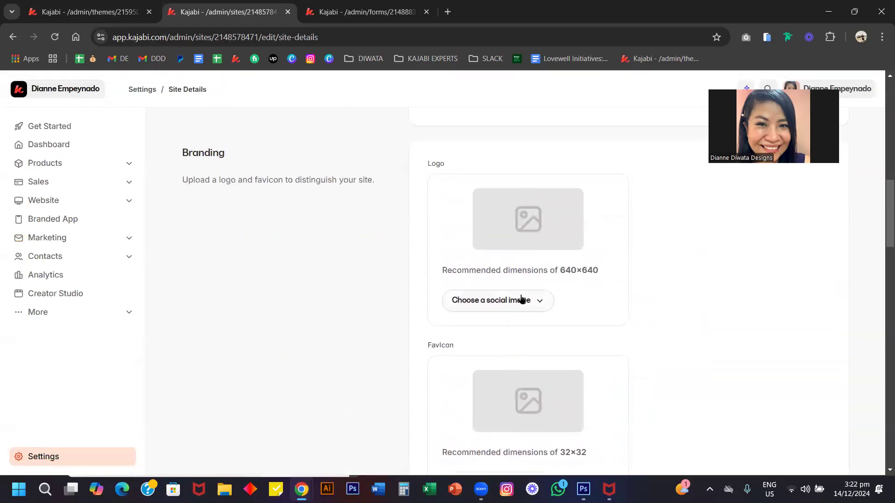
{"action": "scroll", "coordinate": [521, 300], "scroll_direction": "down", "scroll_amount": 7}
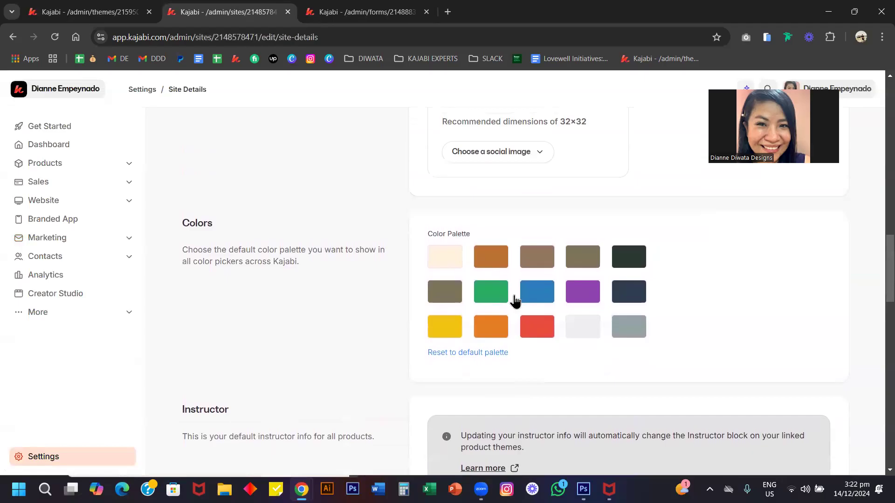
Step: Look over the logo and favicon upload areas and the Color Palette in the Site Details settings
{"action": "scroll", "coordinate": [515, 300], "scroll_direction": "up", "scroll_amount": 5}
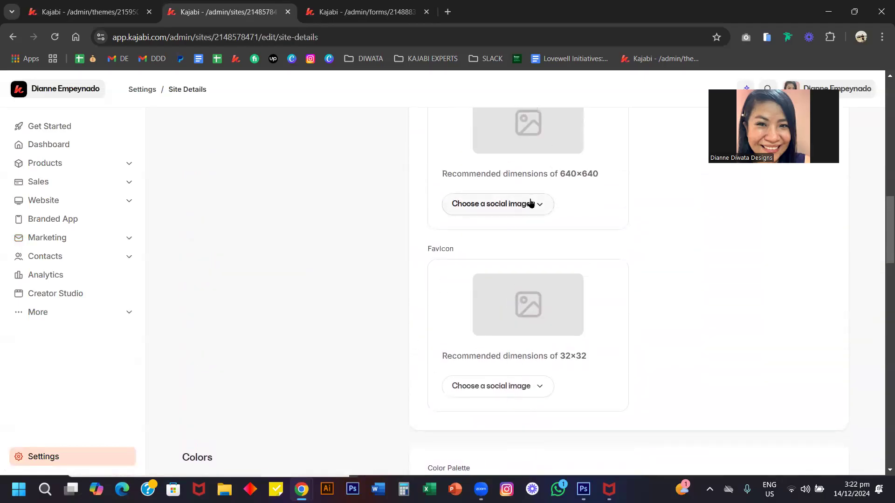
{"action": "scroll", "coordinate": [529, 201], "scroll_direction": "down", "scroll_amount": 2}
{"action": "scroll", "coordinate": [543, 246], "scroll_direction": "down", "scroll_amount": 2}
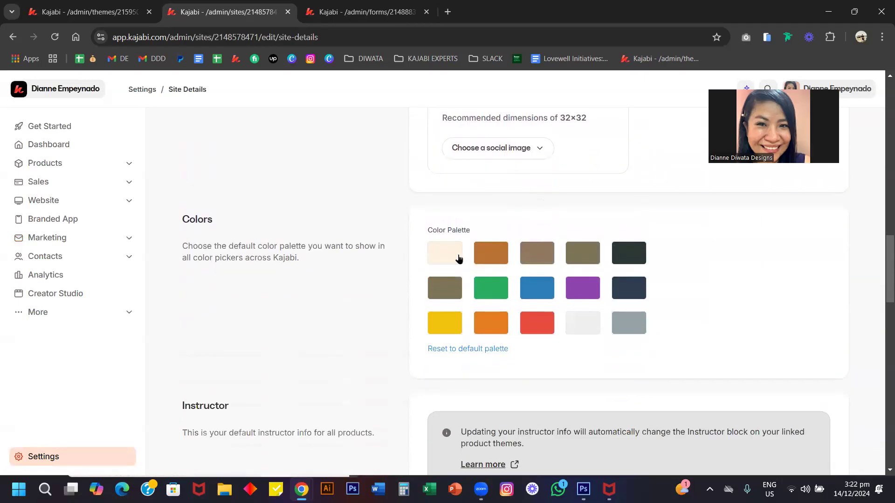
Step: Inspect the footer's Logo block in the landing page editor and compare it with the site-wide Branding logo in the Site Details tab
{"action": "left_click", "coordinate": [75, 11]}
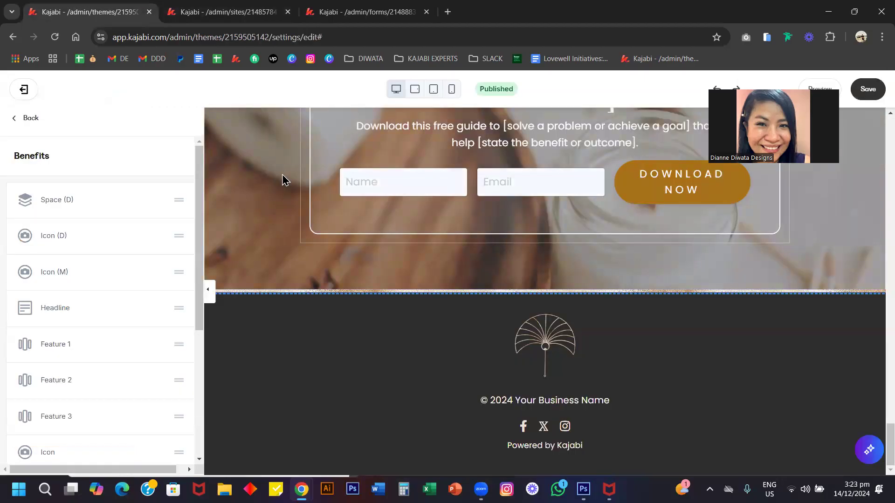
{"action": "left_click", "coordinate": [538, 344]}
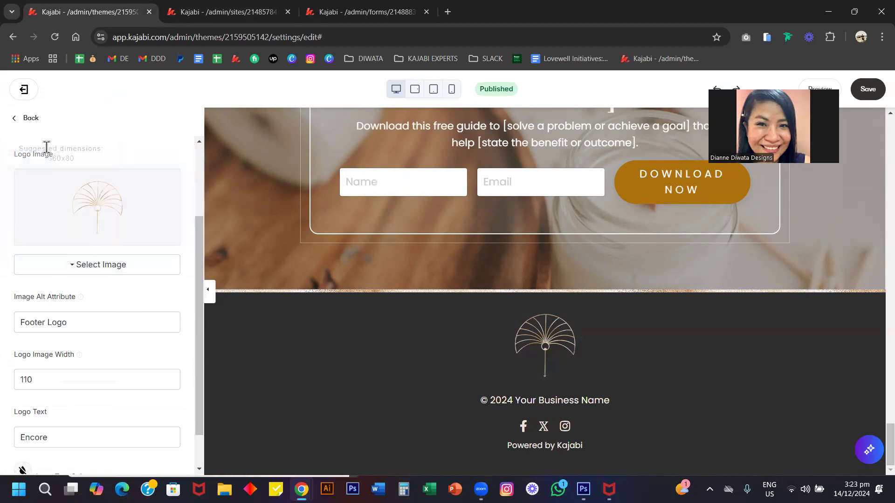
{"action": "left_click", "coordinate": [31, 118]}
{"action": "scroll", "coordinate": [108, 264], "scroll_direction": "down", "scroll_amount": 3}
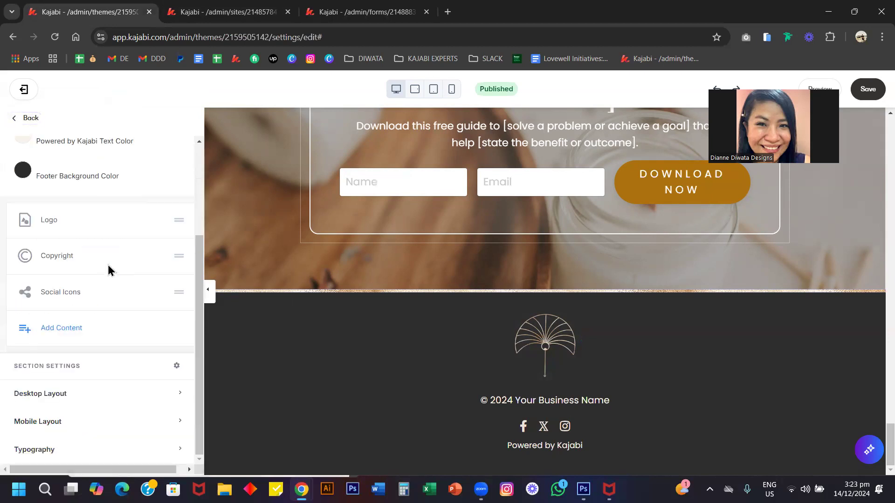
{"action": "left_click_drag", "start_coordinate": [249, 4], "coordinate": [378, 71]}
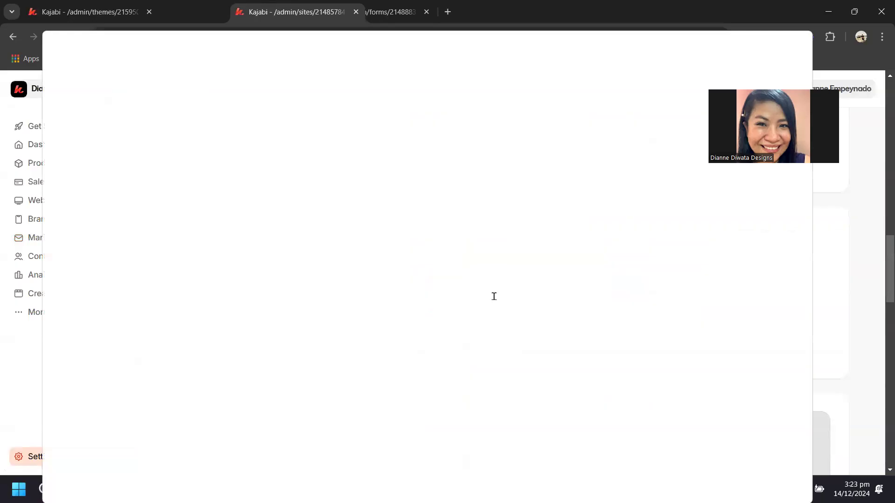
{"action": "left_click_drag", "start_coordinate": [494, 296], "coordinate": [209, 8]}
{"action": "scroll", "coordinate": [432, 220], "scroll_direction": "up", "scroll_amount": 5}
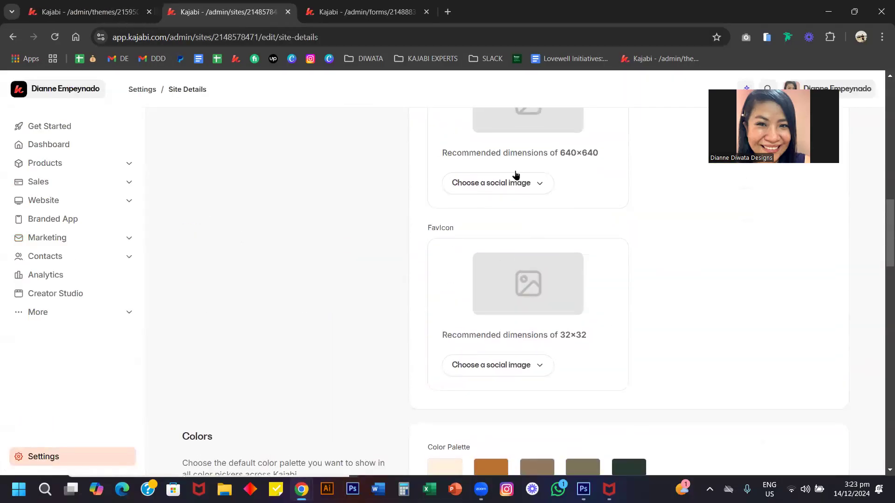
{"action": "left_click", "coordinate": [104, 8]}
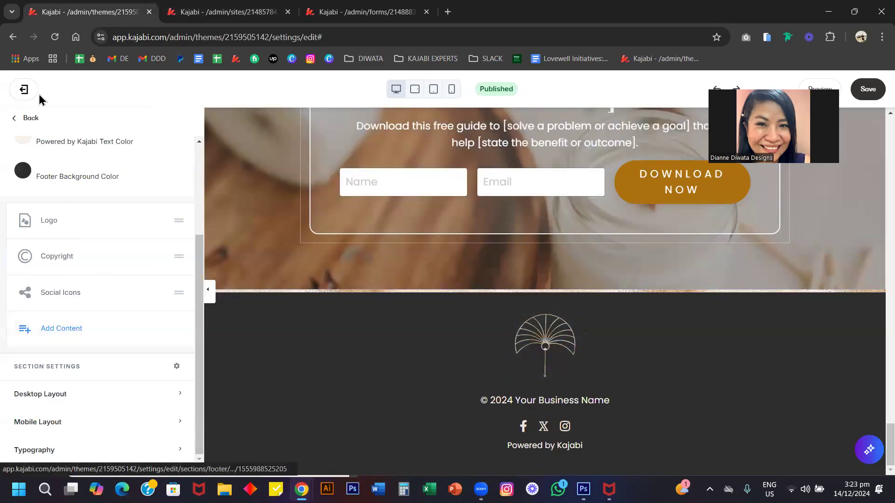
Step: Add a new Logo content block to the Footer section of the Siam Opt-in Page
{"action": "left_click", "coordinate": [29, 119]}
{"action": "scroll", "coordinate": [90, 280], "scroll_direction": "down", "scroll_amount": 4}
{"action": "left_click", "coordinate": [239, 341]}
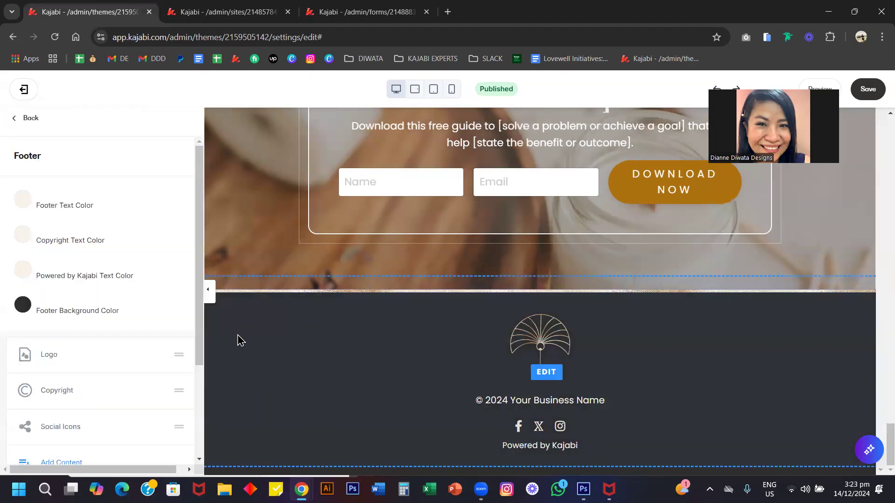
{"action": "left_click", "coordinate": [23, 119]}
{"action": "scroll", "coordinate": [173, 308], "scroll_direction": "down", "scroll_amount": 5}
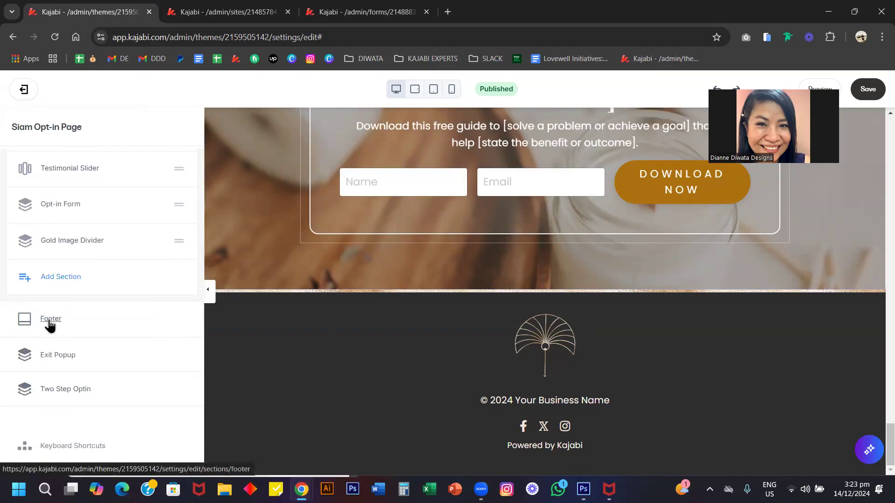
{"action": "left_click", "coordinate": [50, 324]}
{"action": "scroll", "coordinate": [93, 336], "scroll_direction": "down", "scroll_amount": 3}
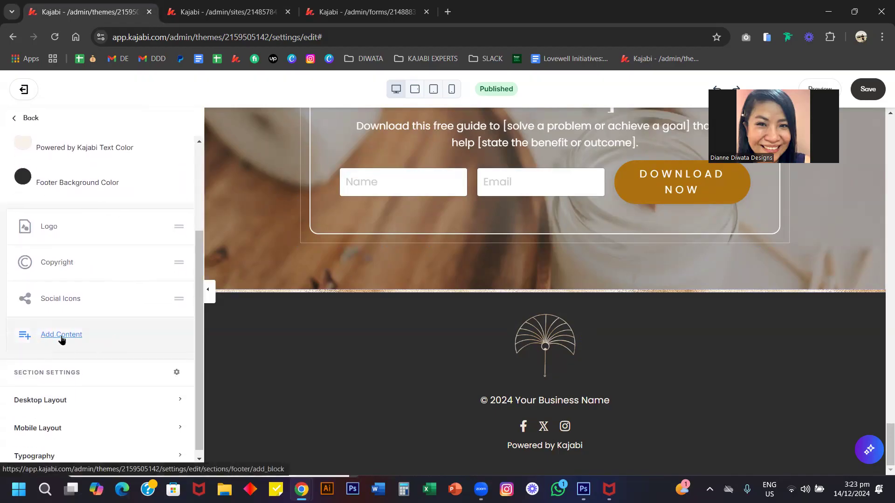
{"action": "left_click", "coordinate": [61, 339]}
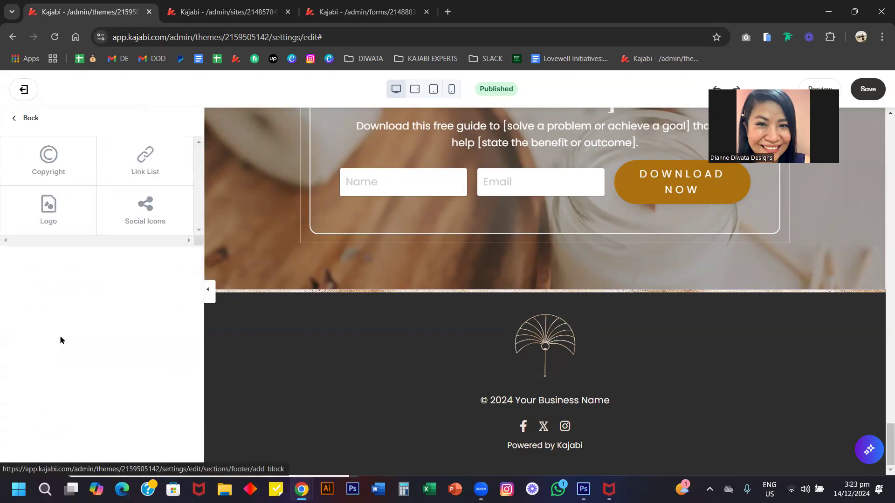
{"action": "left_click", "coordinate": [50, 203]}
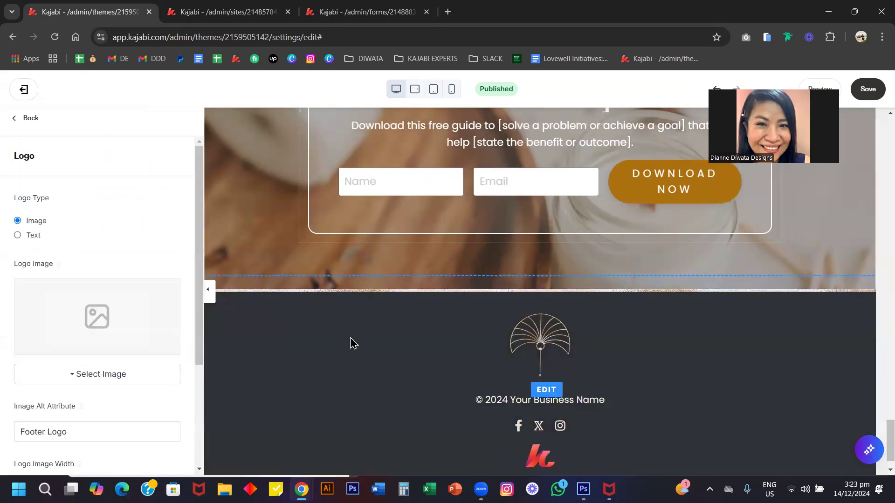
Step: Move the new Logo block to the start of the footer's blocks and hide the original Logo block
{"action": "left_click", "coordinate": [28, 120]}
{"action": "scroll", "coordinate": [171, 359], "scroll_direction": "down", "scroll_amount": 1}
{"action": "left_click_drag", "start_coordinate": [178, 428], "coordinate": [181, 334]}
{"action": "left_click", "coordinate": [156, 362]}
{"action": "left_click", "coordinate": [145, 417]}
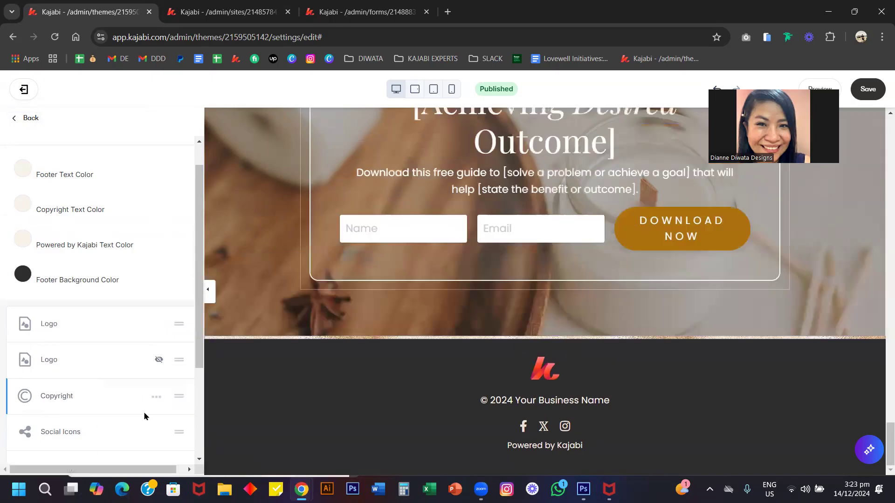
Step: Check the Branding logo upload area in Site Details, and view the new footer Logo block's image settings in the page editor
{"action": "left_click", "coordinate": [204, 5]}
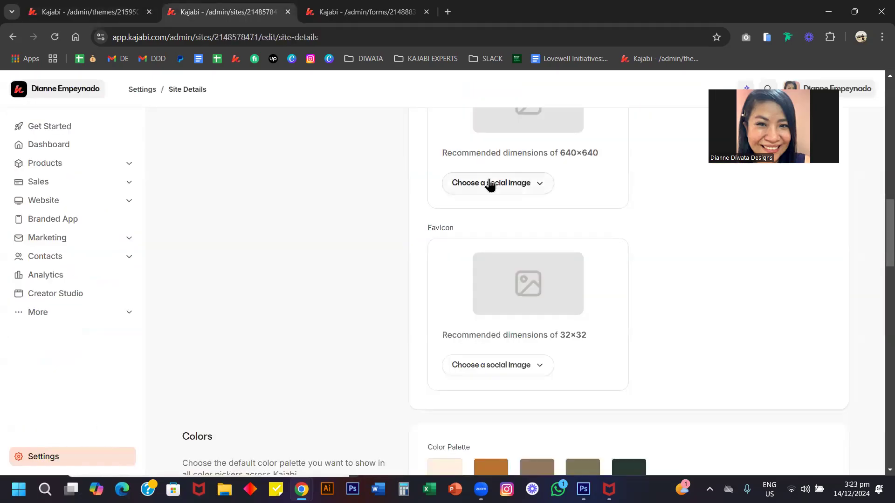
{"action": "scroll", "coordinate": [485, 182], "scroll_direction": "up", "scroll_amount": 2}
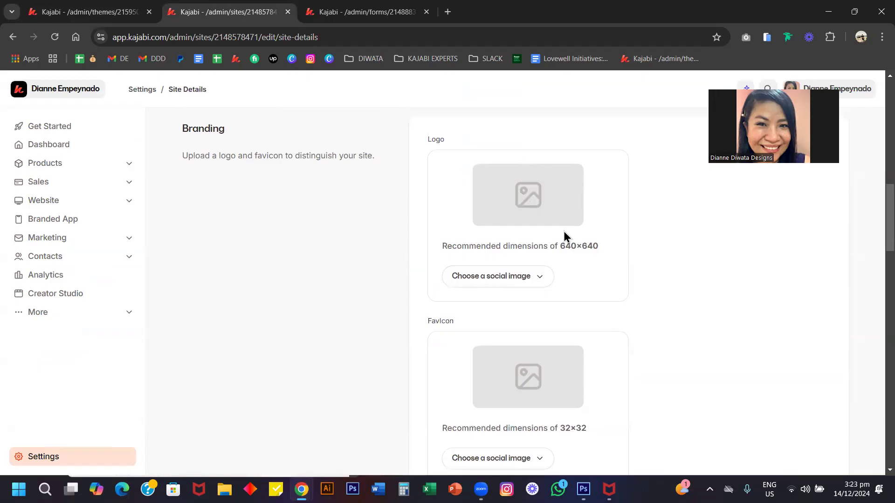
{"action": "left_click", "coordinate": [93, 7]}
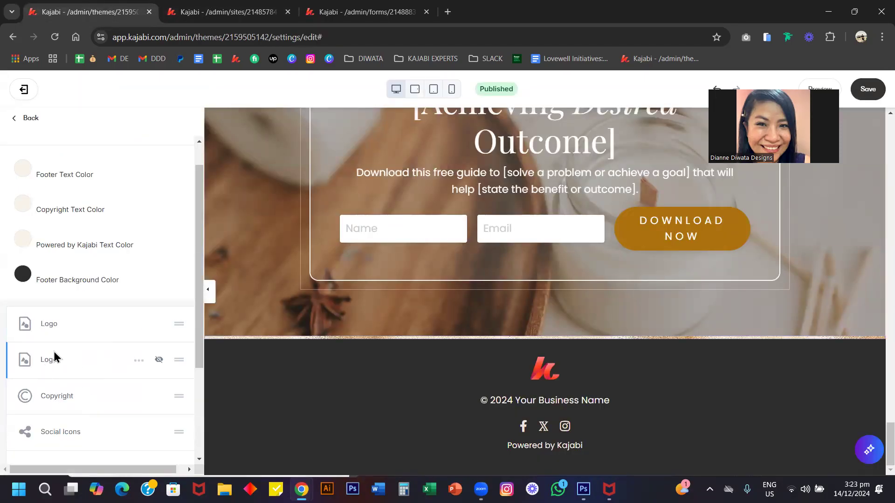
{"action": "left_click", "coordinate": [546, 371]}
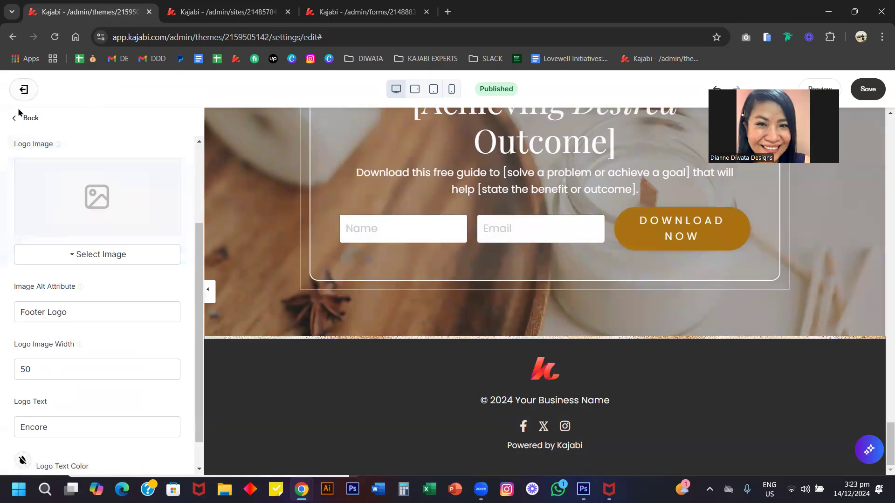
{"action": "left_click", "coordinate": [30, 120]}
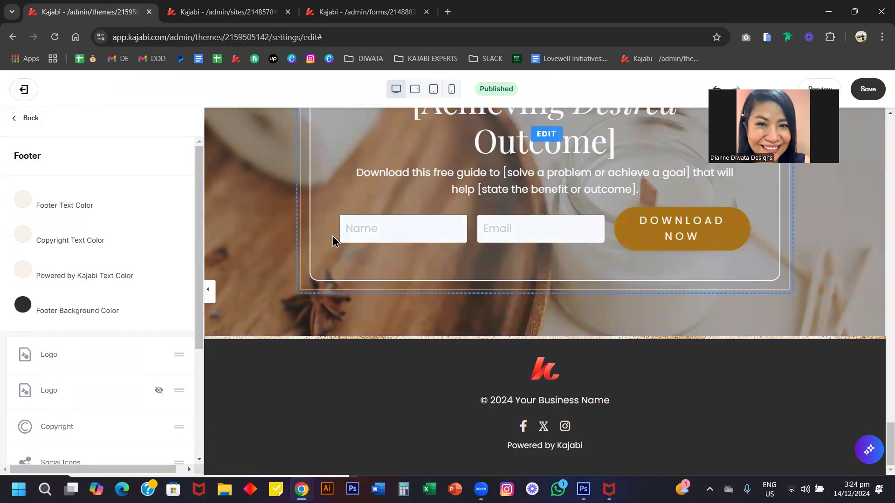
Step: Review the desktop layout from the bottom opt-in form back up to the About the Founder section
{"action": "scroll", "coordinate": [333, 238], "scroll_direction": "up", "scroll_amount": 15}
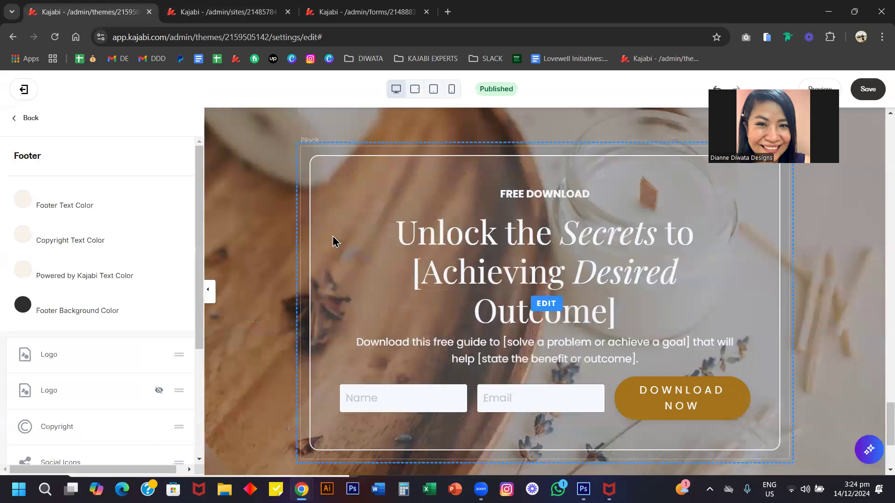
{"action": "scroll", "coordinate": [333, 241], "scroll_direction": "up", "scroll_amount": 4}
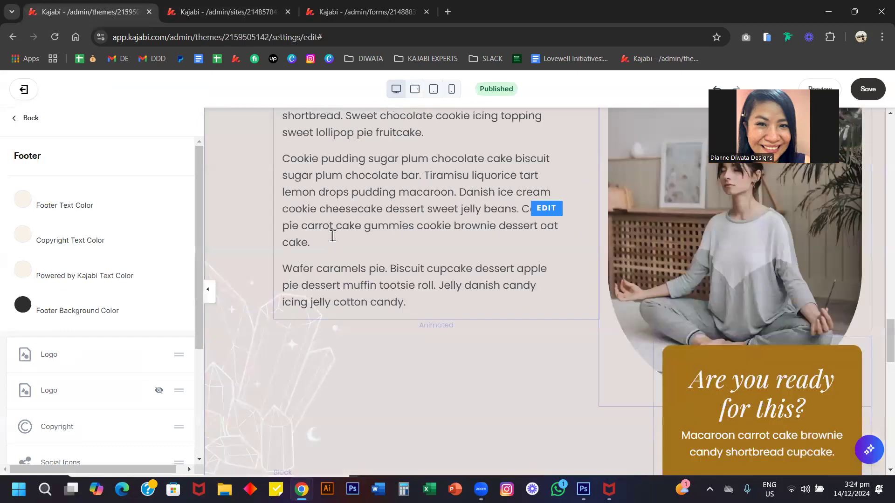
{"action": "scroll", "coordinate": [332, 236], "scroll_direction": "up", "scroll_amount": 3}
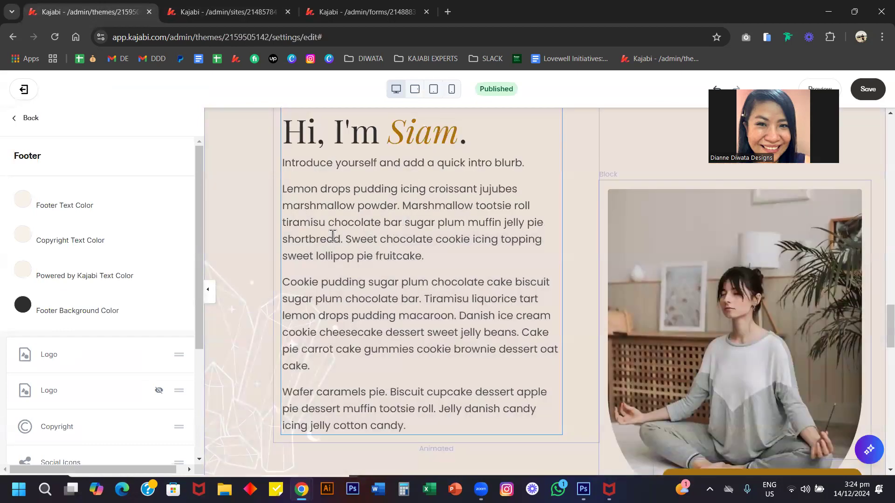
{"action": "scroll", "coordinate": [333, 237], "scroll_direction": "up", "scroll_amount": 3}
{"action": "scroll", "coordinate": [333, 239], "scroll_direction": "up", "scroll_amount": 1}
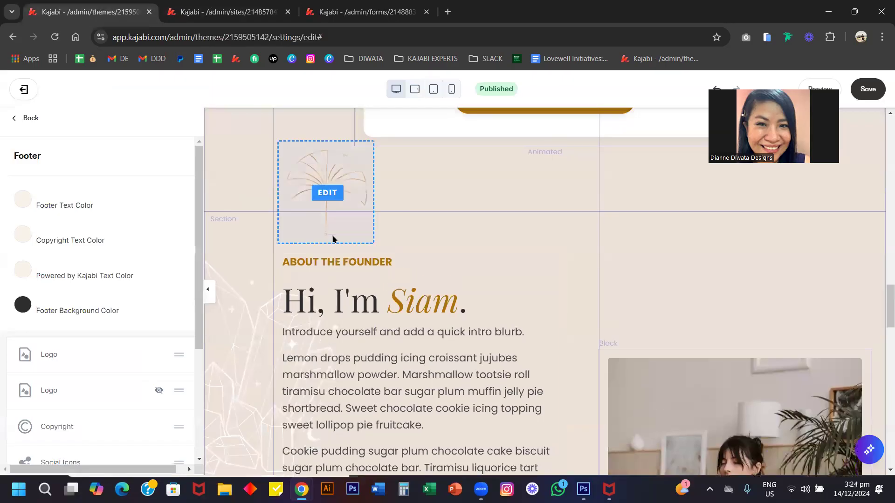
{"action": "scroll", "coordinate": [331, 239], "scroll_direction": "up", "scroll_amount": 1}
{"action": "scroll", "coordinate": [331, 237], "scroll_direction": "down", "scroll_amount": 1}
Step: Open the About section's Background settings and examine its video, image, image position, fixed background and colour options
{"action": "left_click", "coordinate": [242, 293]}
{"action": "scroll", "coordinate": [233, 298], "scroll_direction": "down", "scroll_amount": 4}
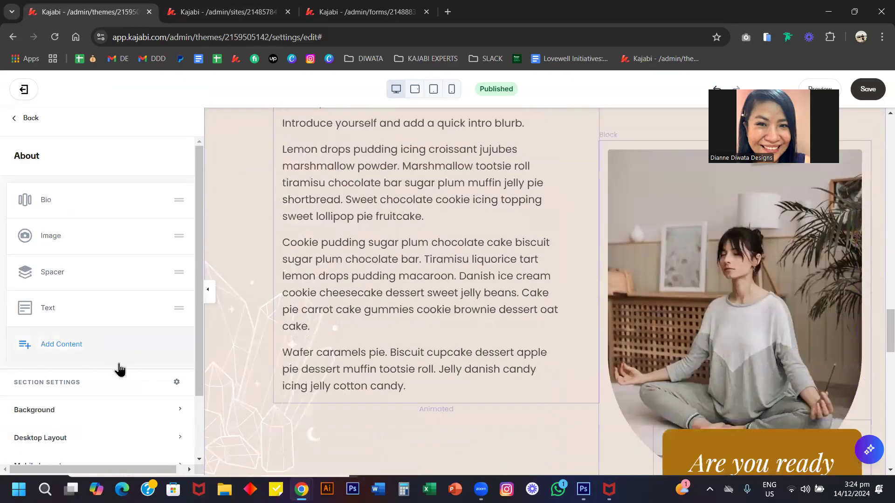
{"action": "scroll", "coordinate": [112, 336], "scroll_direction": "down", "scroll_amount": 2}
{"action": "left_click", "coordinate": [110, 333]}
{"action": "scroll", "coordinate": [140, 345], "scroll_direction": "down", "scroll_amount": 5}
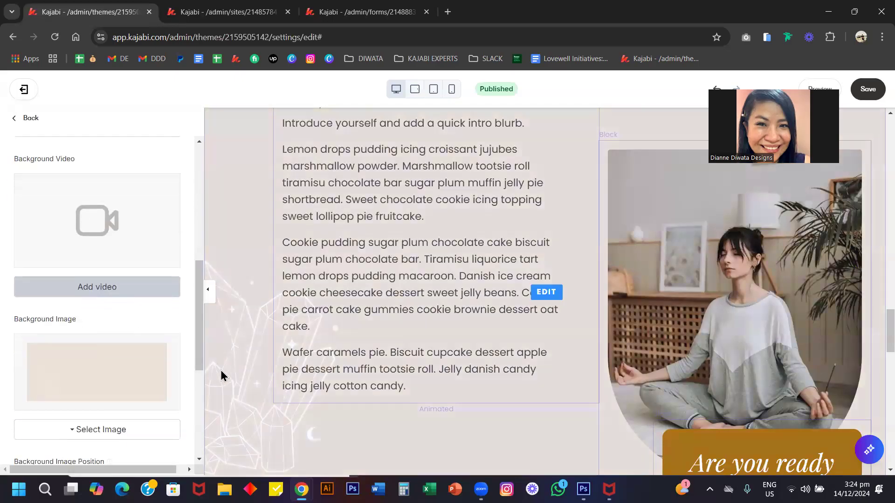
{"action": "scroll", "coordinate": [110, 401], "scroll_direction": "down", "scroll_amount": 3}
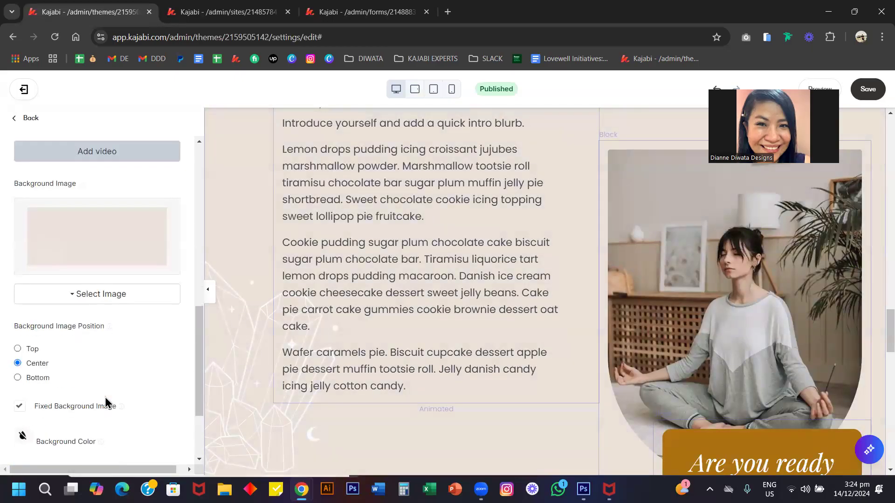
{"action": "scroll", "coordinate": [253, 230], "scroll_direction": "up", "scroll_amount": 3}
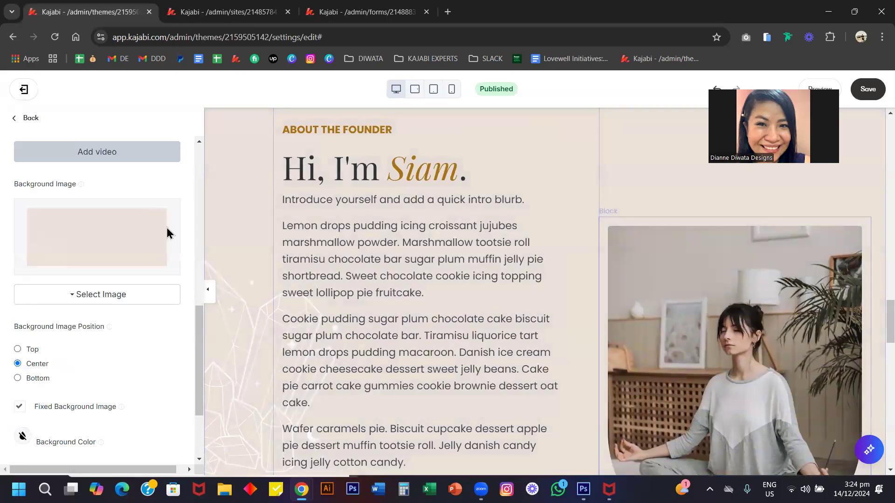
Step: Review the section backgrounds on the desktop page from the hero opt-in down to the About section
{"action": "scroll", "coordinate": [299, 225], "scroll_direction": "up", "scroll_amount": 15}
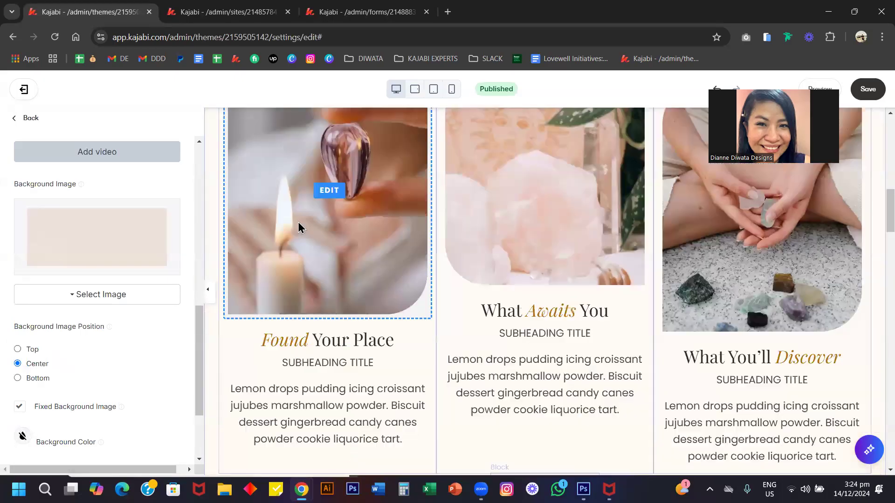
{"action": "scroll", "coordinate": [297, 222], "scroll_direction": "up", "scroll_amount": 10}
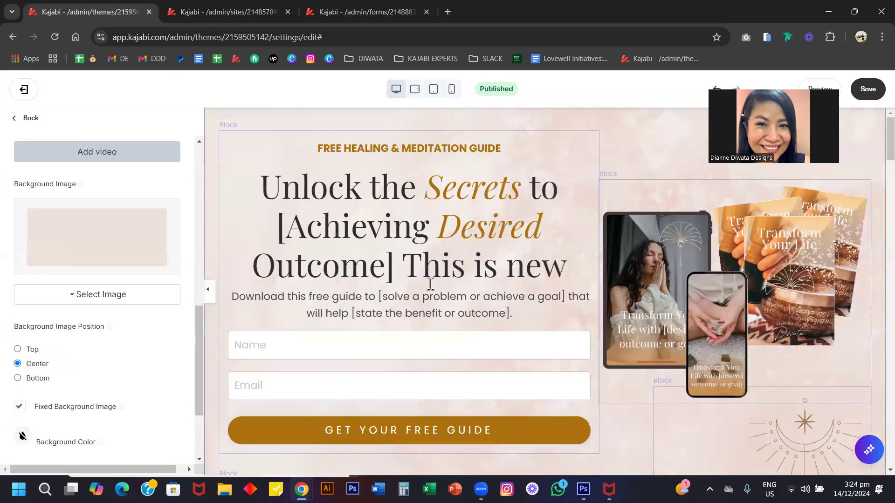
{"action": "scroll", "coordinate": [357, 323], "scroll_direction": "down", "scroll_amount": 12}
{"action": "scroll", "coordinate": [357, 323], "scroll_direction": "down", "scroll_amount": 8}
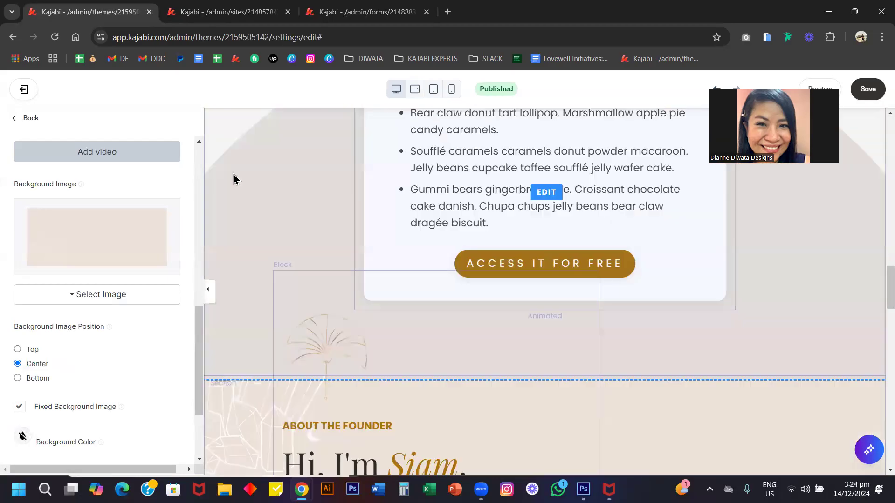
{"action": "scroll", "coordinate": [245, 183], "scroll_direction": "down", "scroll_amount": 3}
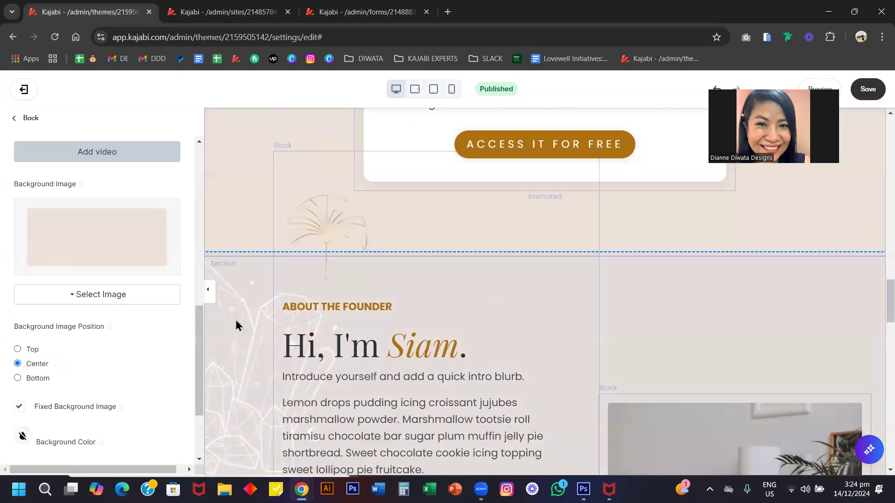
{"action": "scroll", "coordinate": [230, 397], "scroll_direction": "down", "scroll_amount": 2}
{"action": "scroll", "coordinate": [230, 397], "scroll_direction": "up", "scroll_amount": 1}
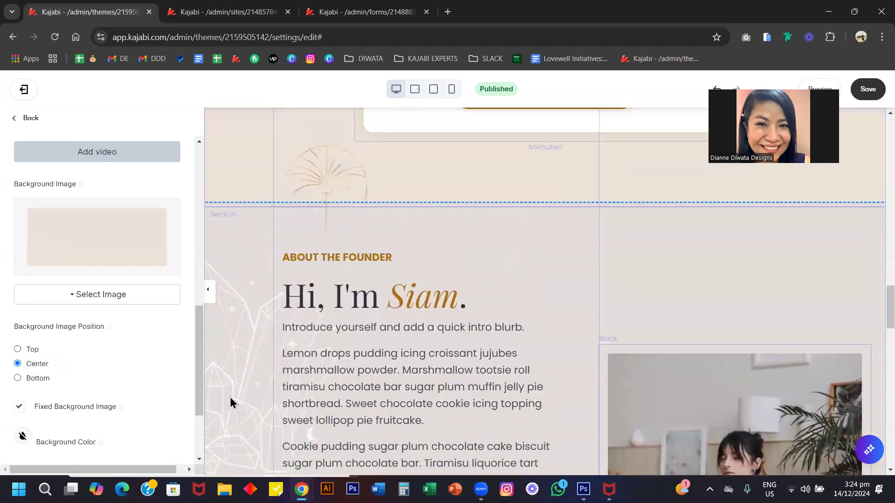